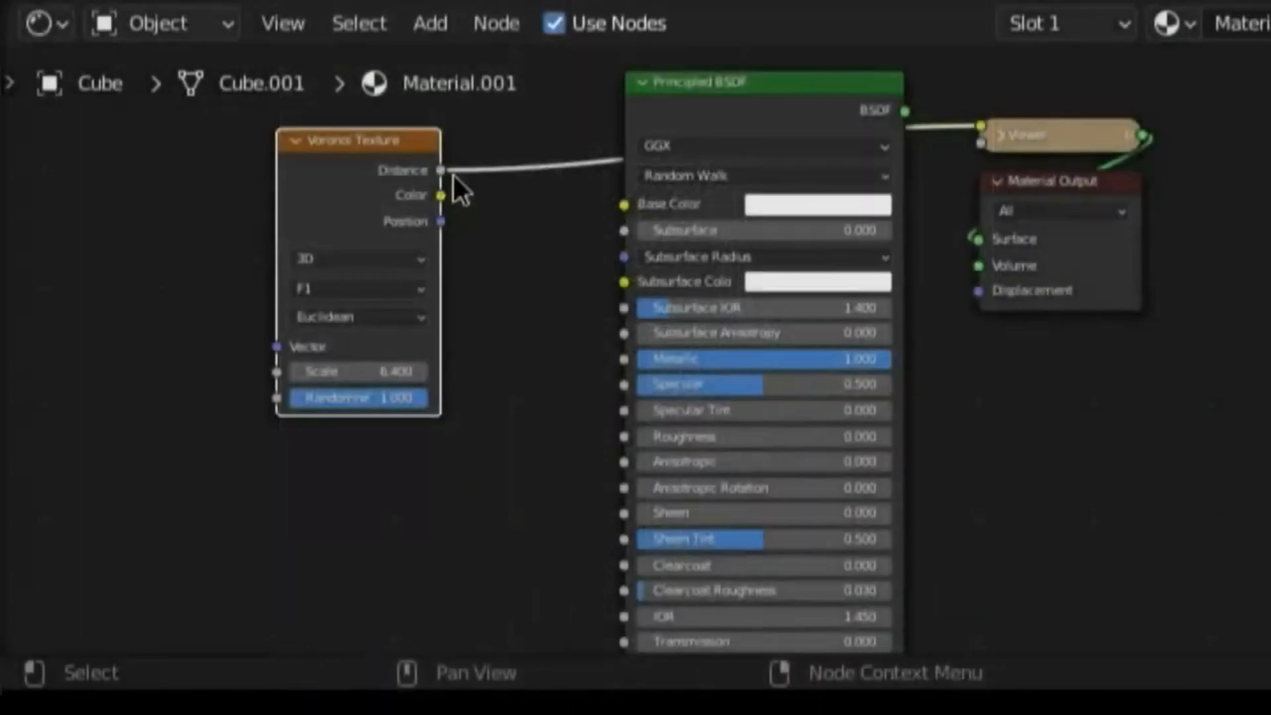
Link the Voronoi Texture's Distance output to the Base Color input of the Principled BSDF.
left_click_drag(442, 171, 748, 236)
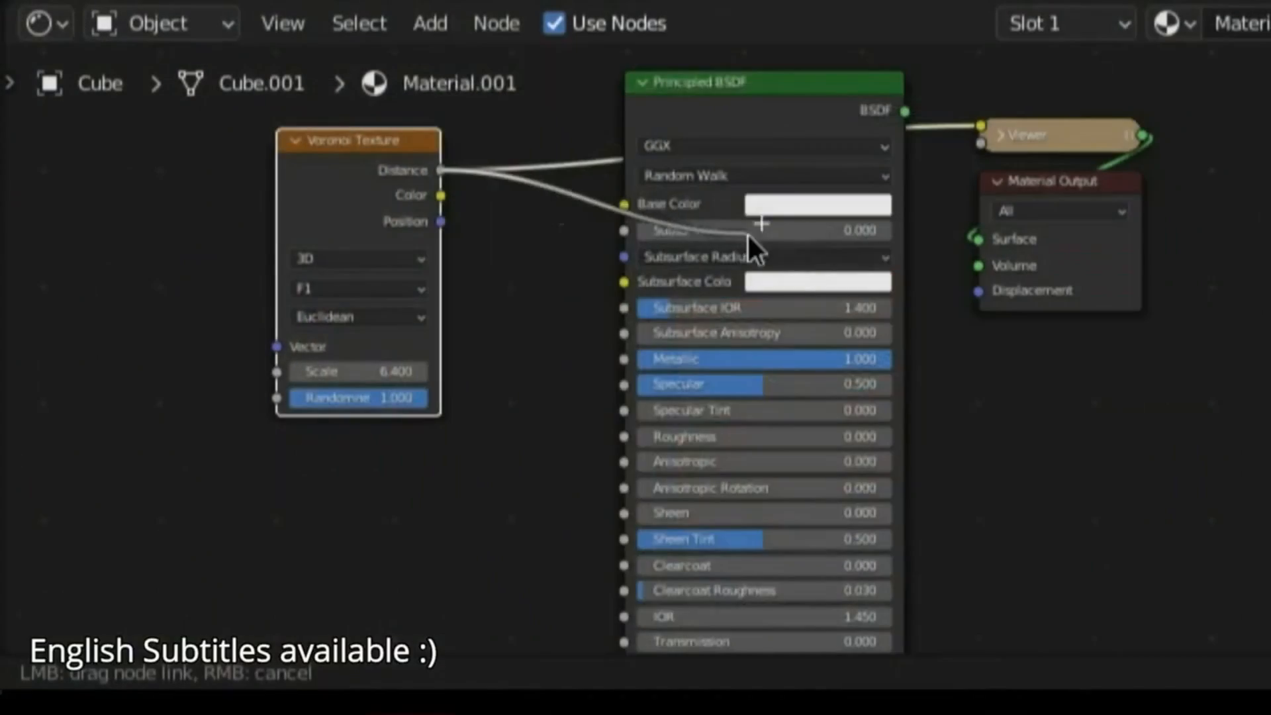
left_click_drag(644, 206, 617, 188)
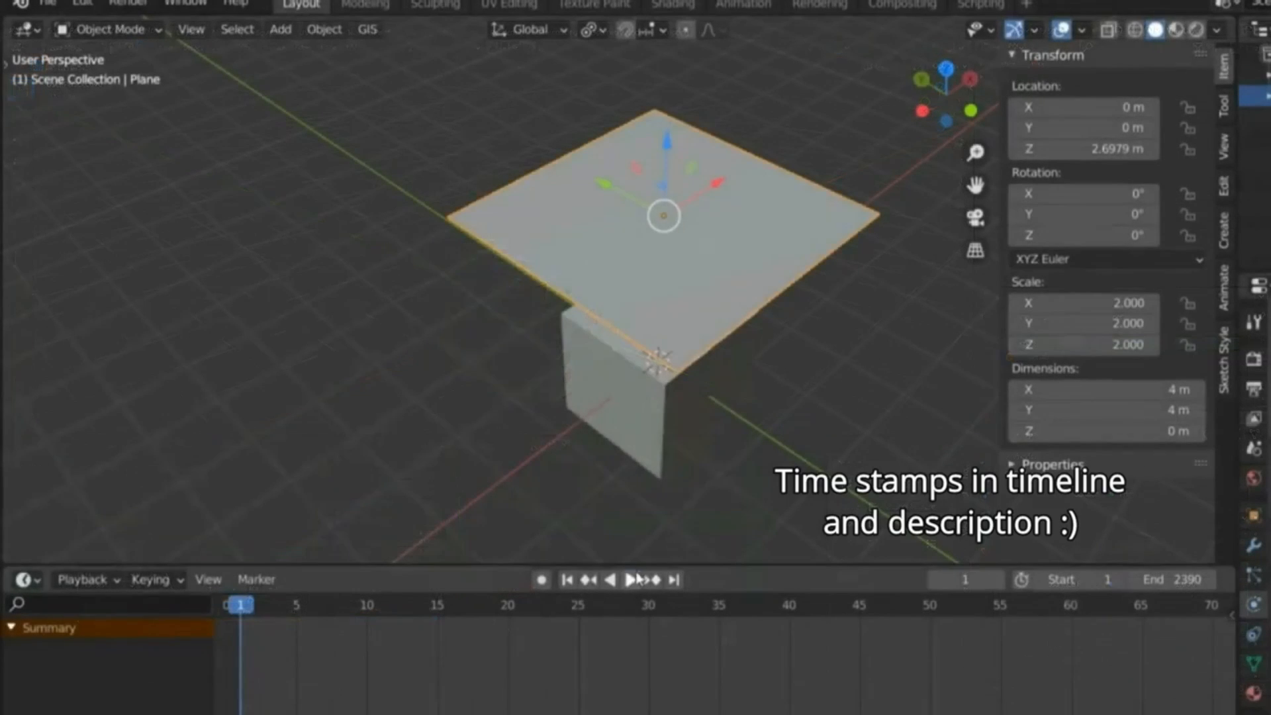
left_click(636, 580)
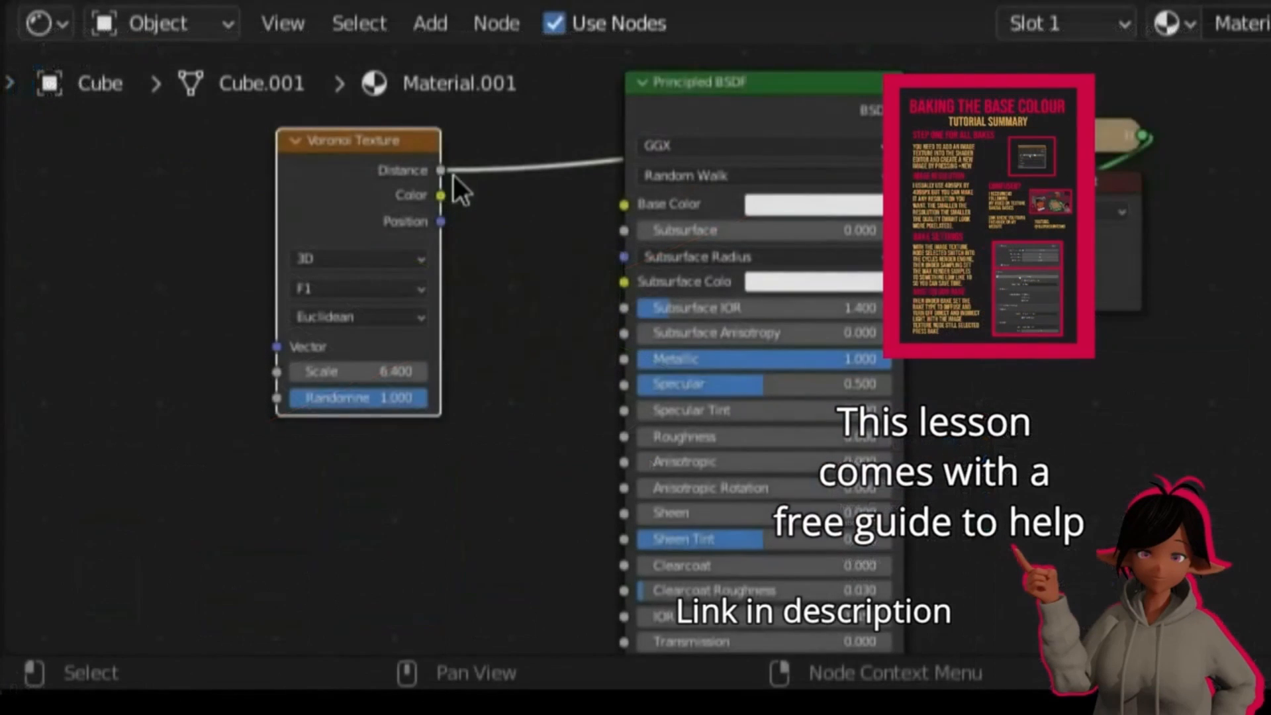
left_click_drag(452, 176, 544, 183)
left_click_drag(435, 192, 754, 229)
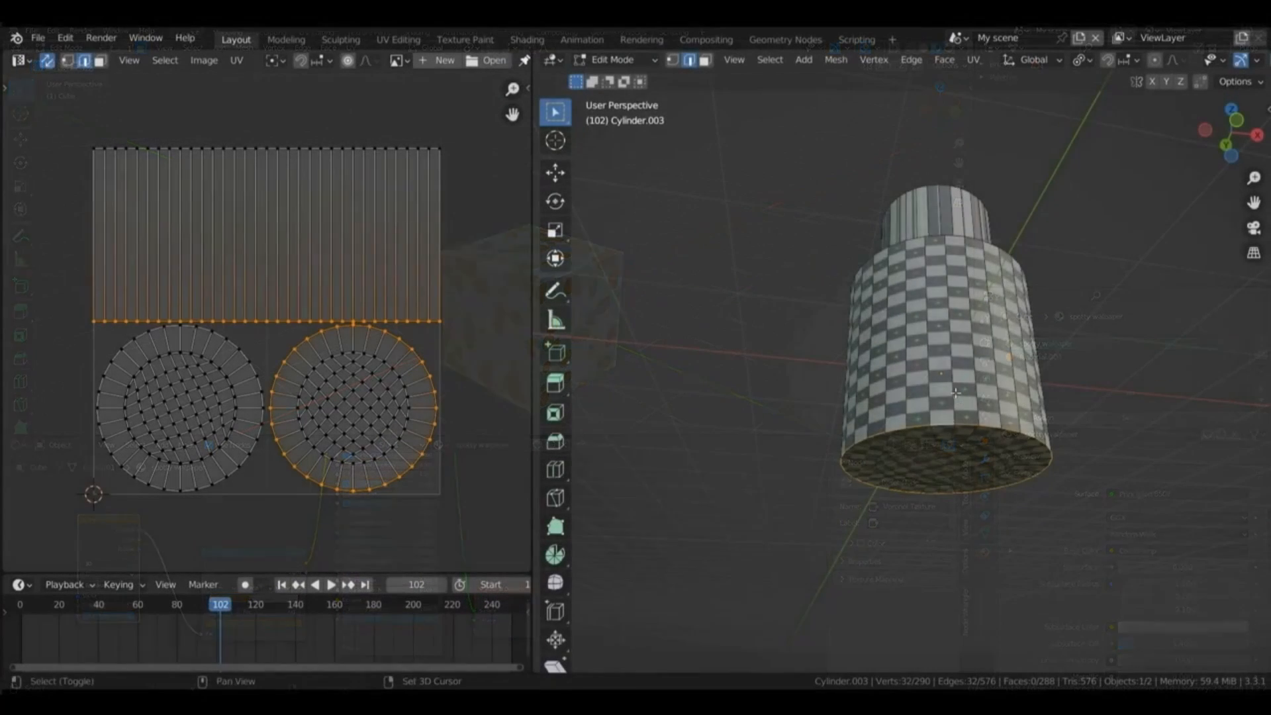
Add the edge loop around the lower cylinder section's upper rim to the selection and open its edge options.
middle_click_drag(959, 295, 964, 355)
left_click(964, 356, "alt+shift")
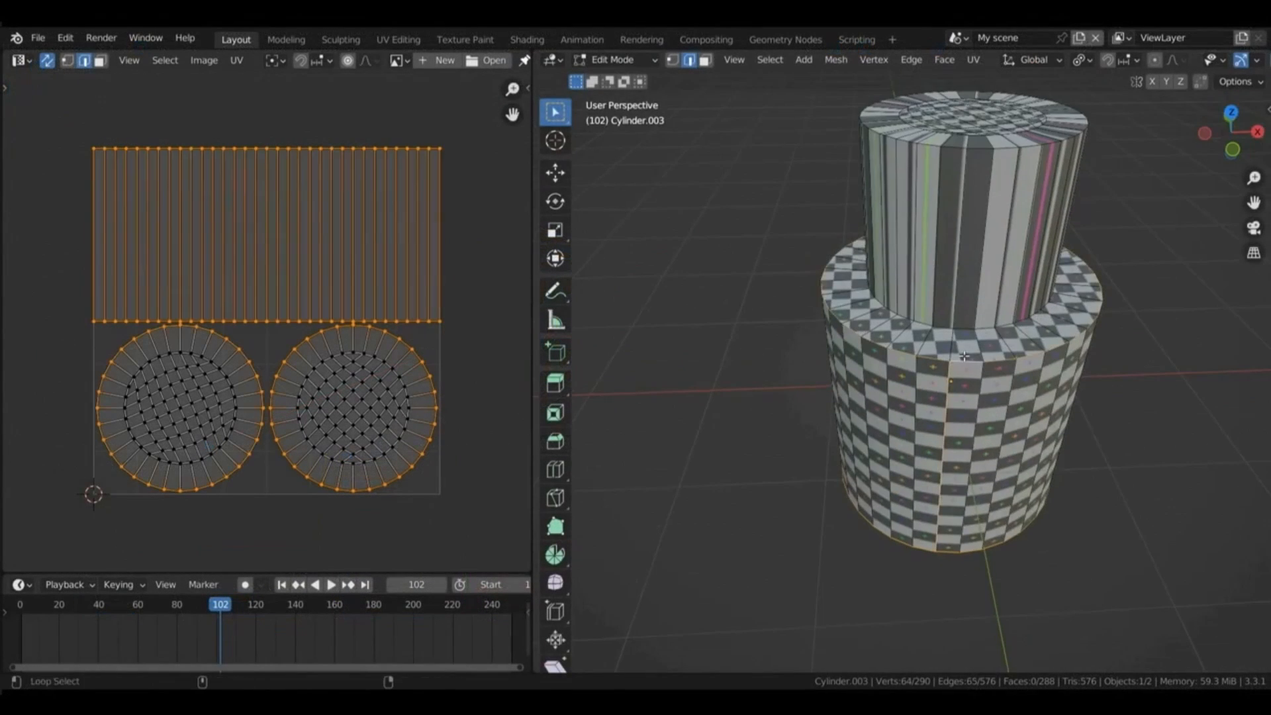
right_click(990, 155)
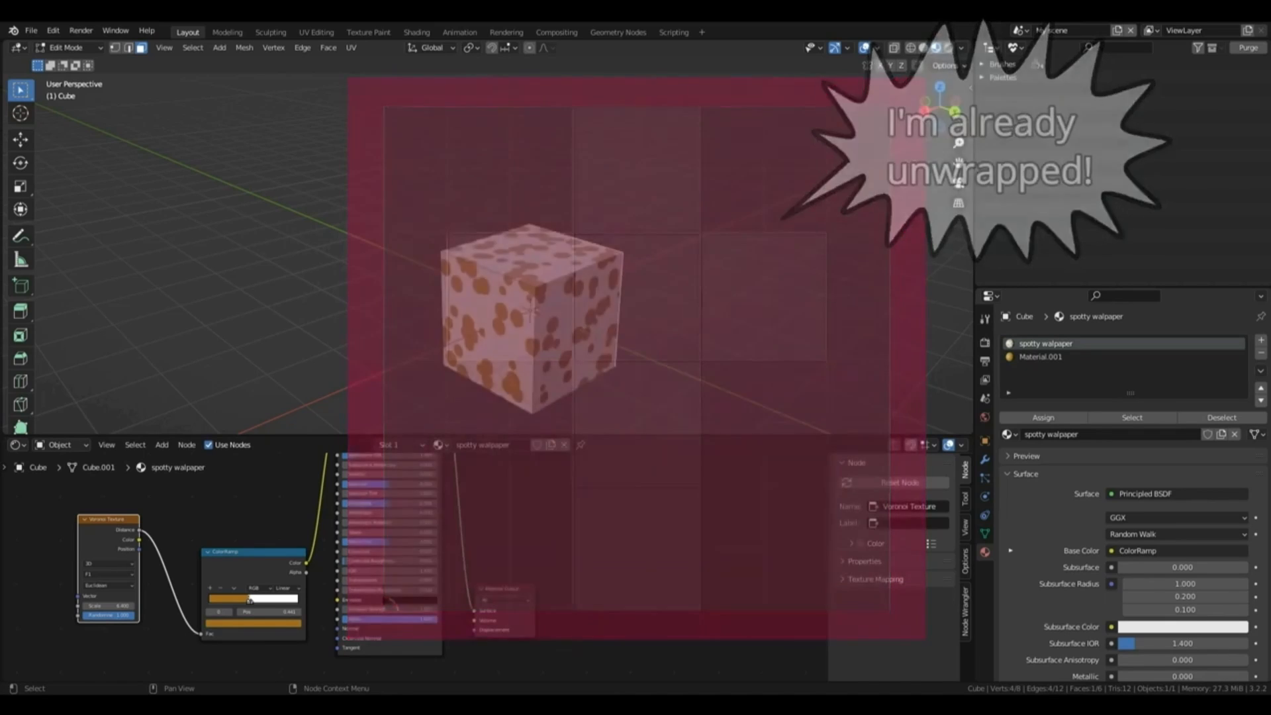
Return the cube to Object Mode, split the 3D viewport in two and turn the new area into a UV Editor.
key("Tab")
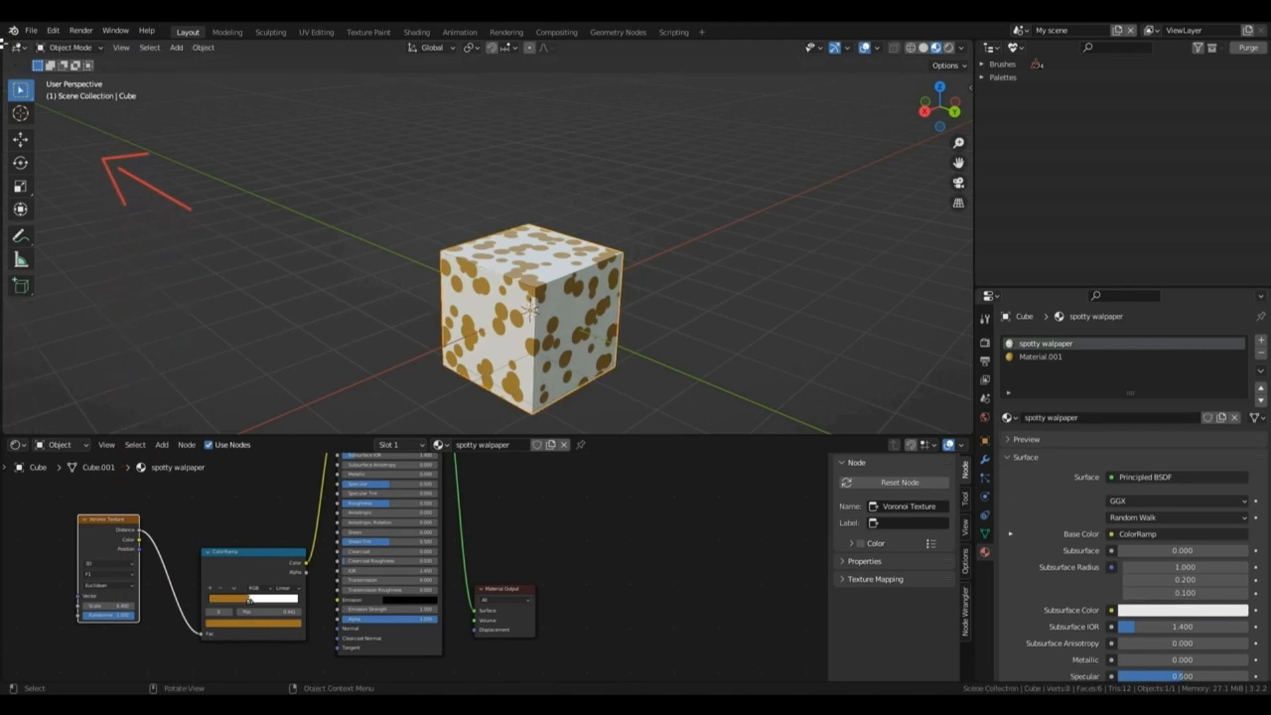
left_click_drag(14, 44, 353, 80)
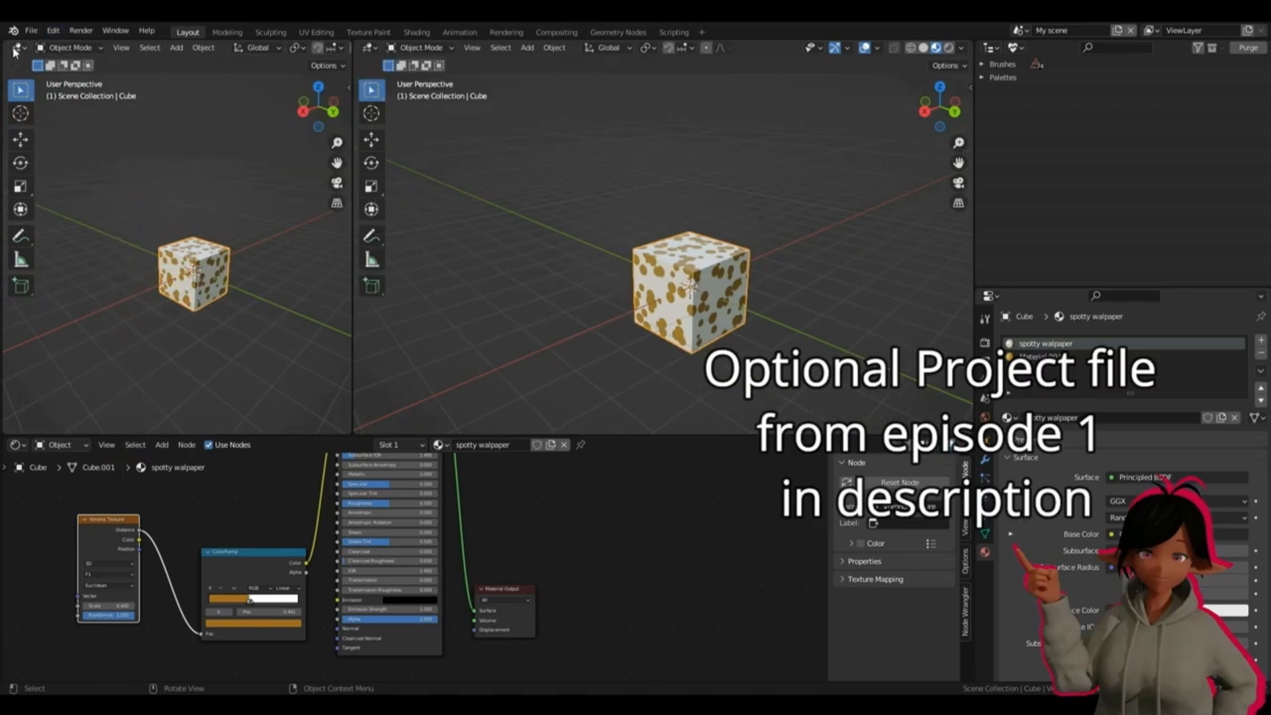
left_click(17, 48)
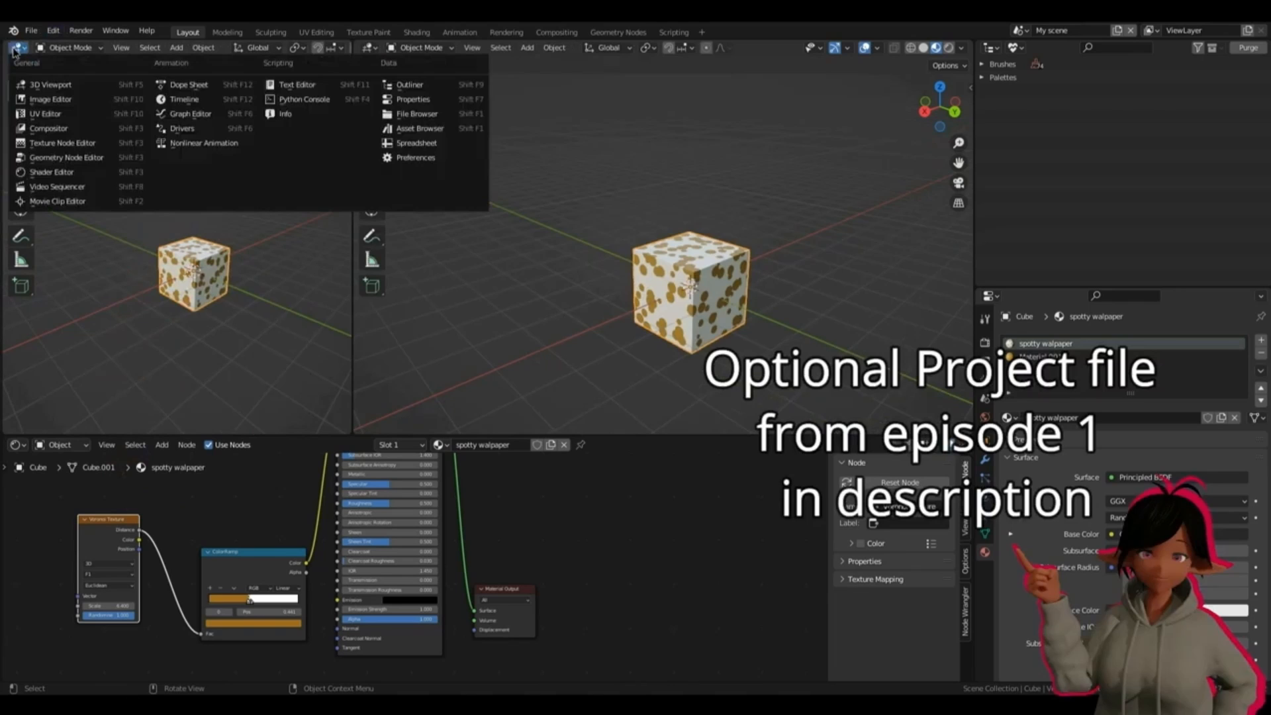
left_click(117, 113)
left_click_drag(940, 106, 818, 109)
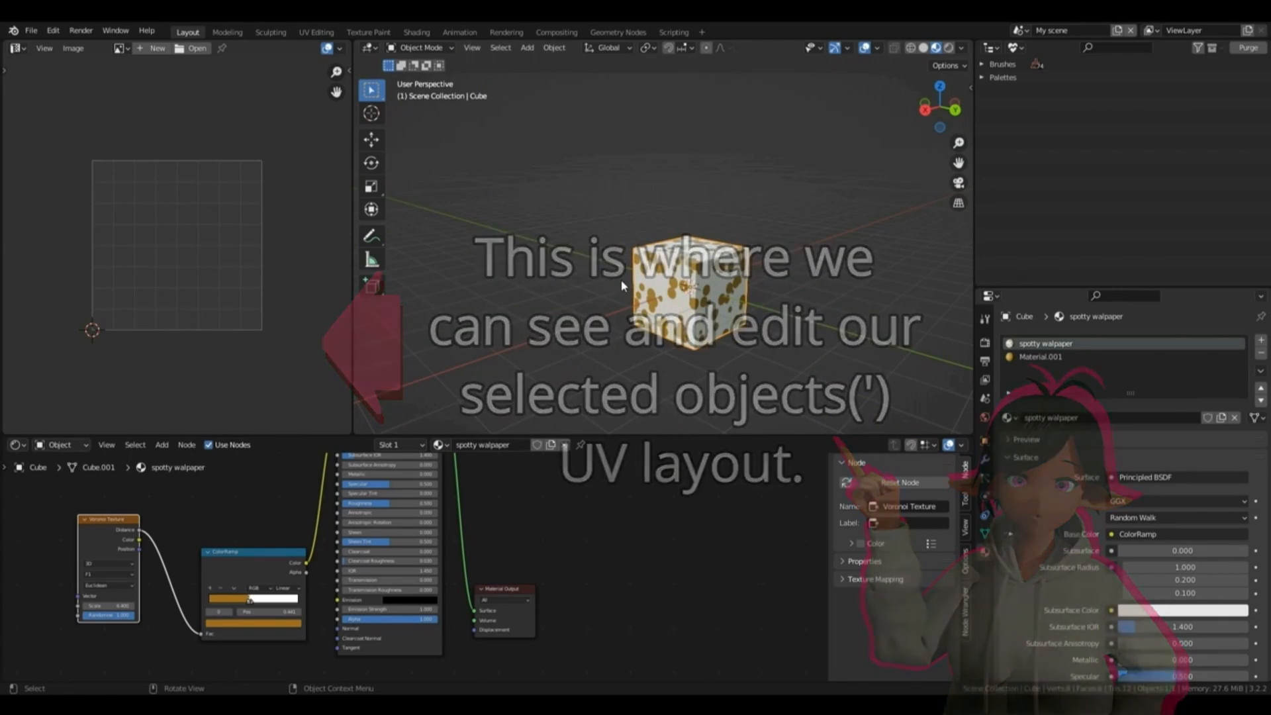
Select all the cube's faces in Edit Mode and enable UV Sync Selection with face selection in the UV Editor.
key("ctrl+Tab")
left_click(519, 279)
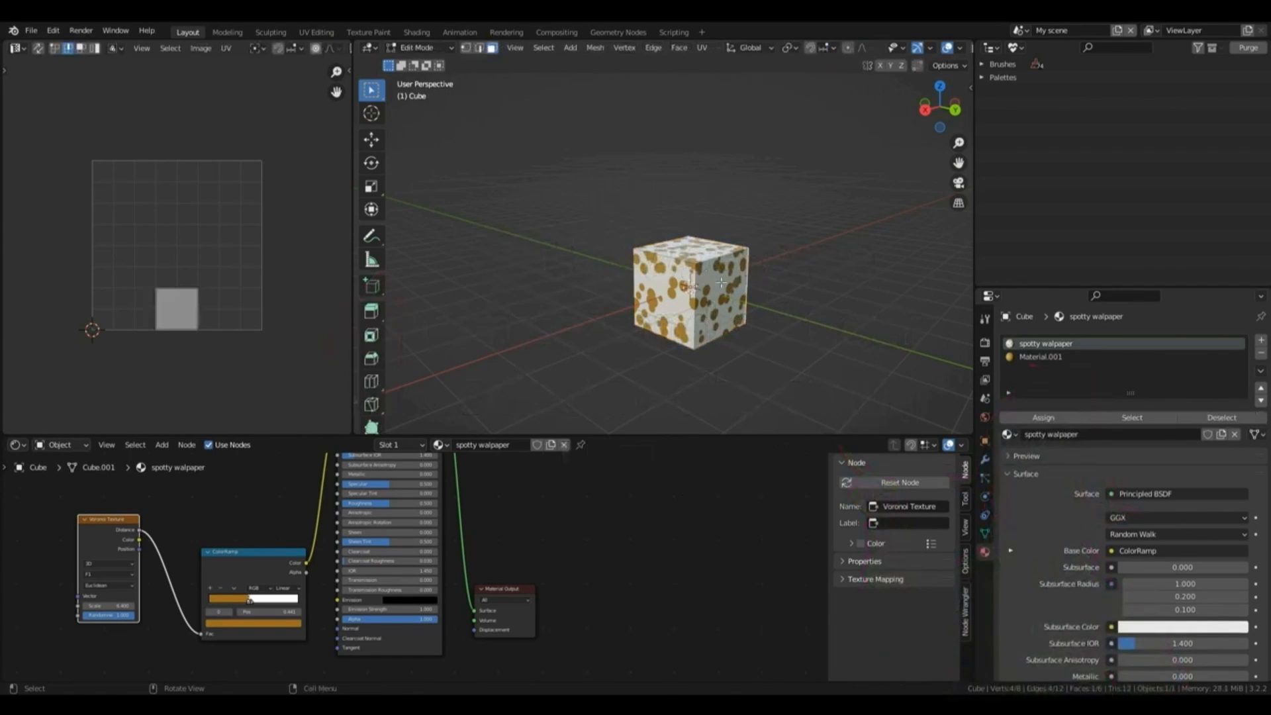
key("a")
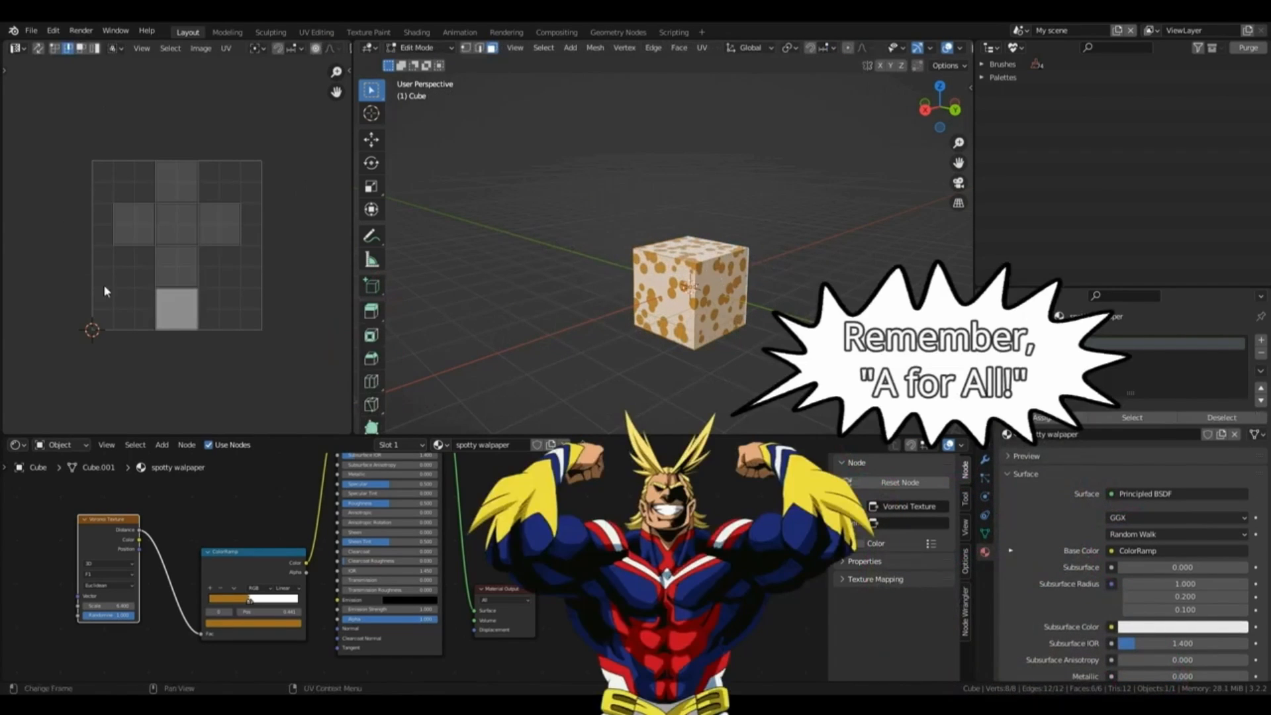
left_click(80, 47)
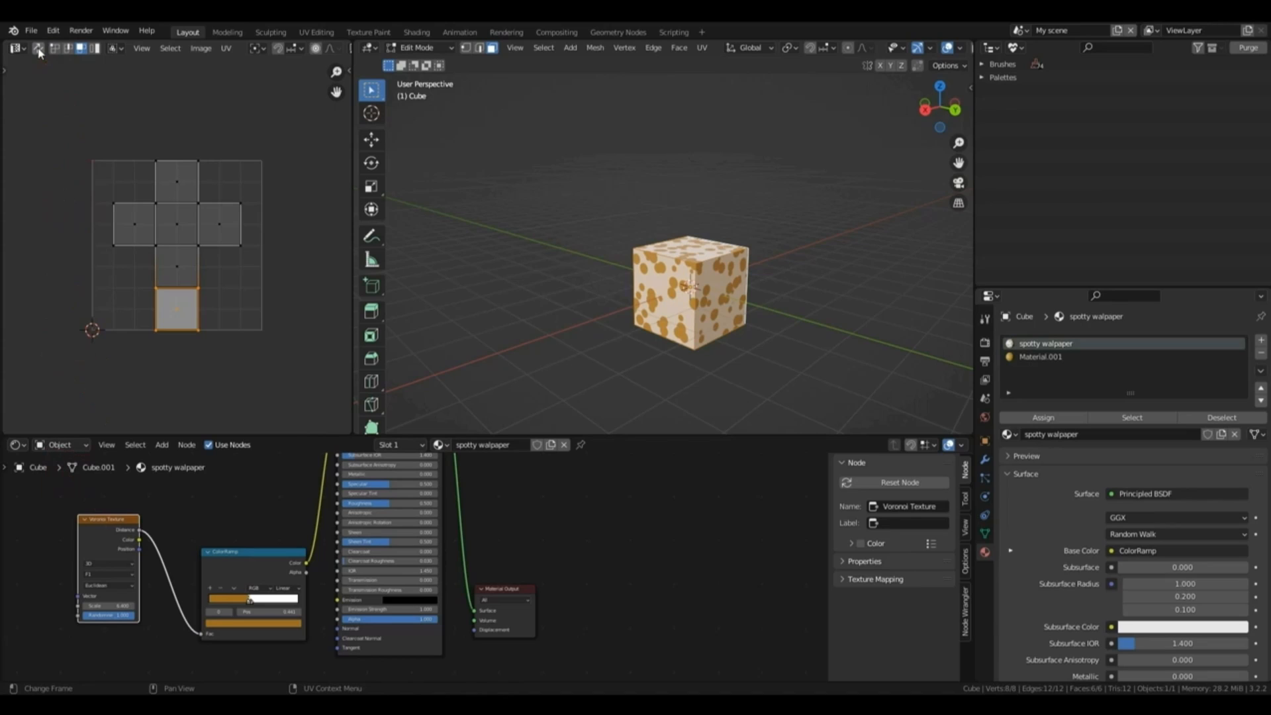
left_click(38, 49)
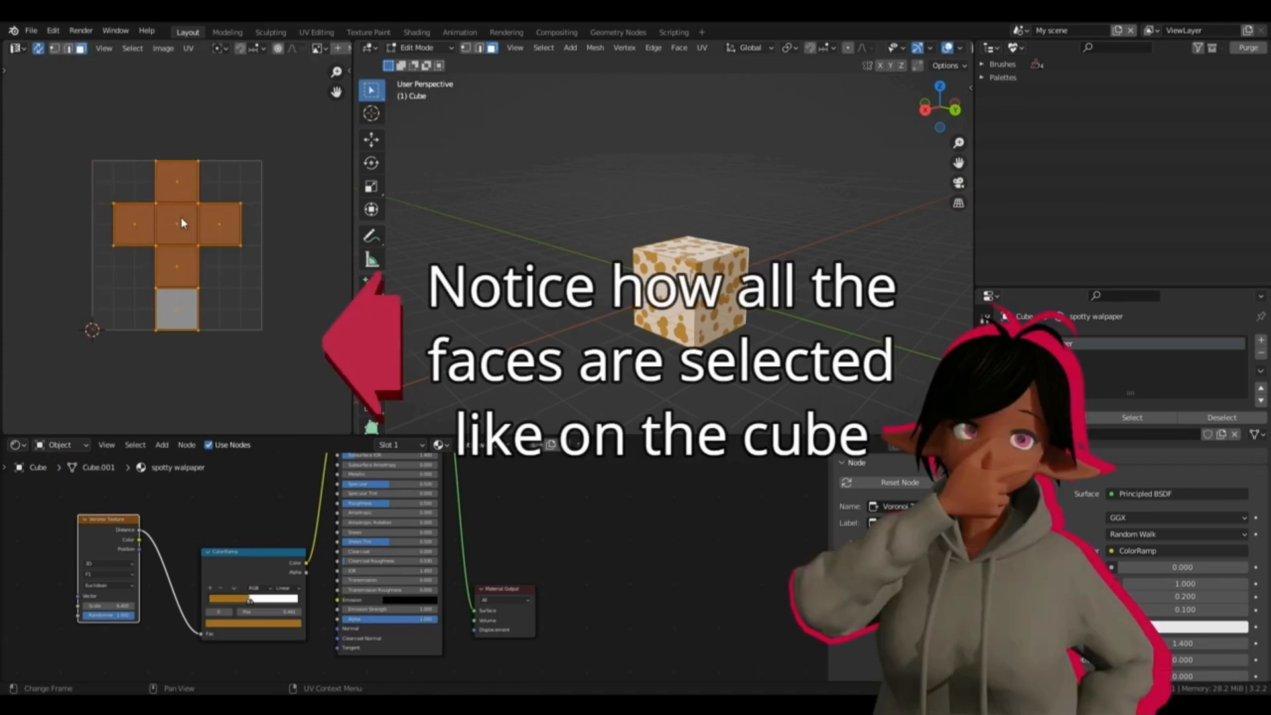
Pick the centre face and the lowest face of the UV layout to compare them with the cube's faces.
left_click(178, 230)
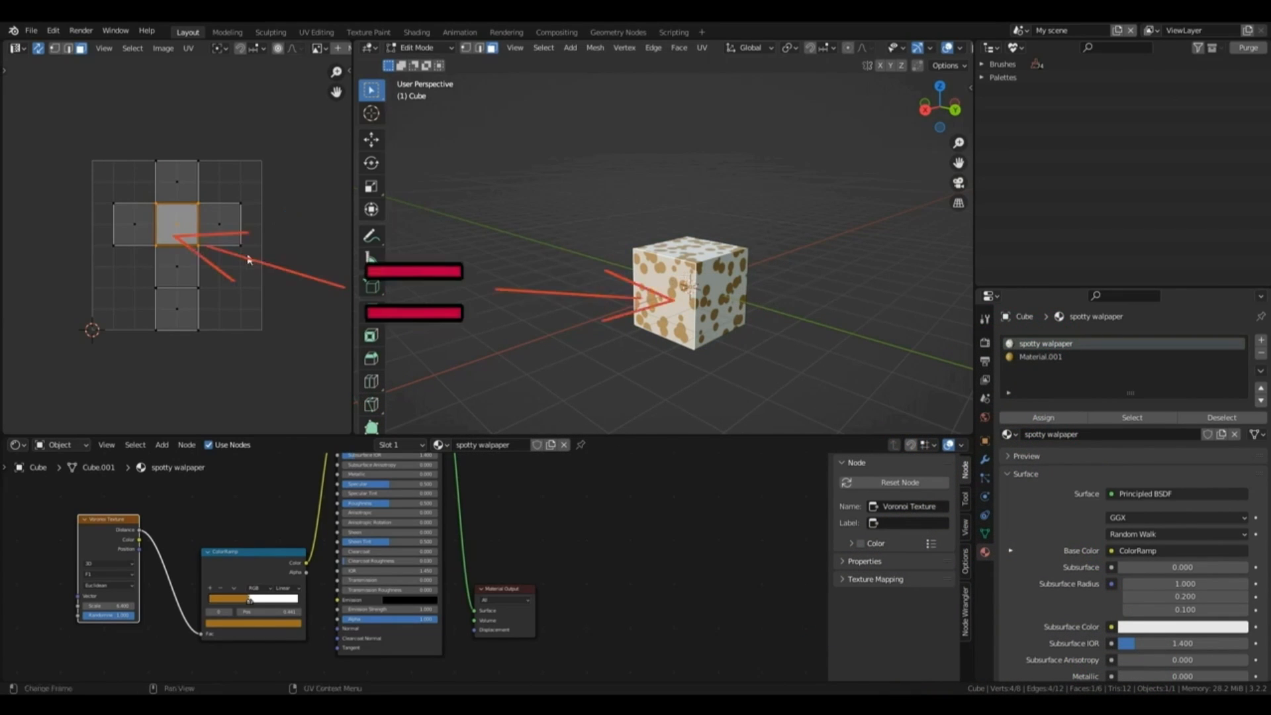
right_click(235, 230)
key("Escape")
left_click(178, 310)
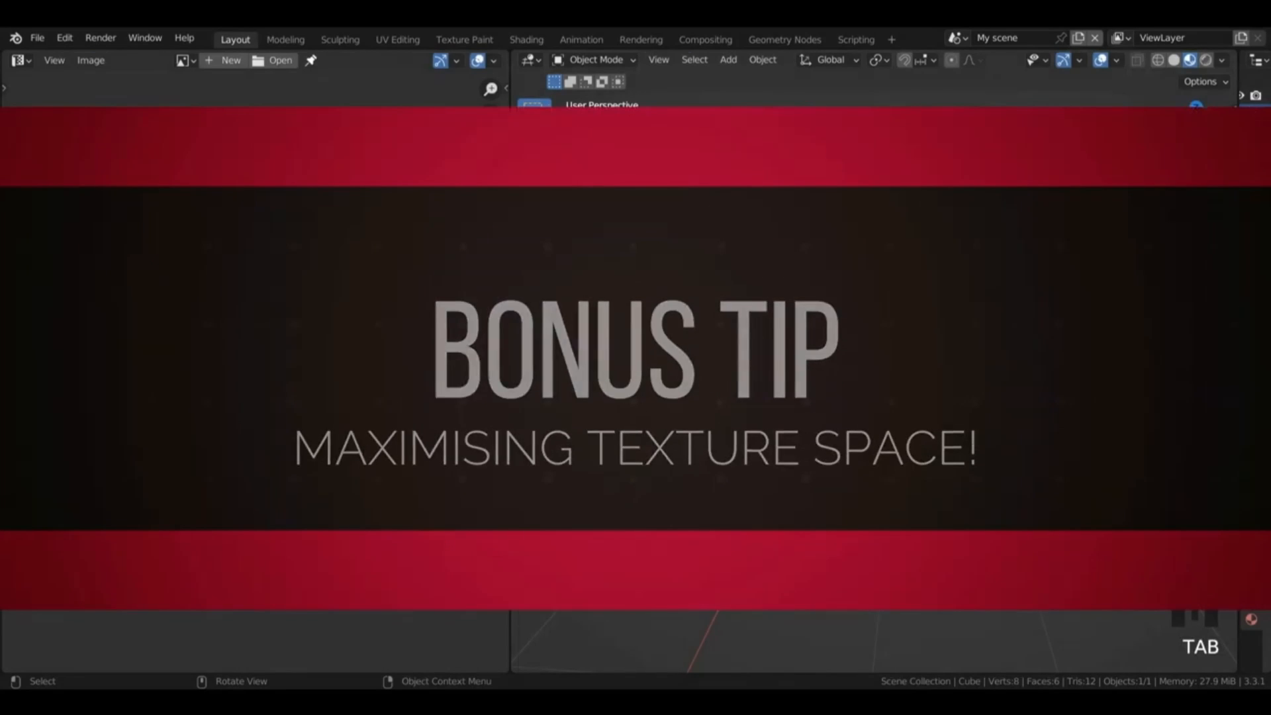
Unwrap all the cube's faces with Smart UV Project and set the island margin to 0.020.
key("Tab")
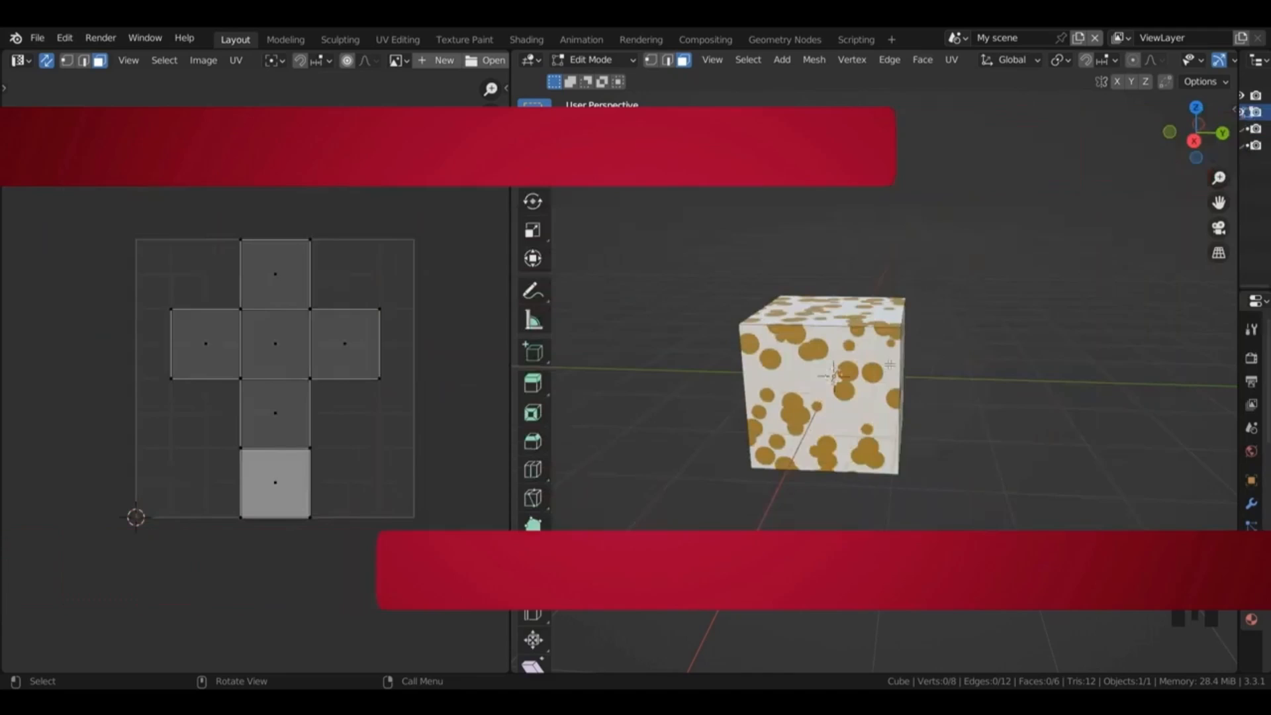
key("a")
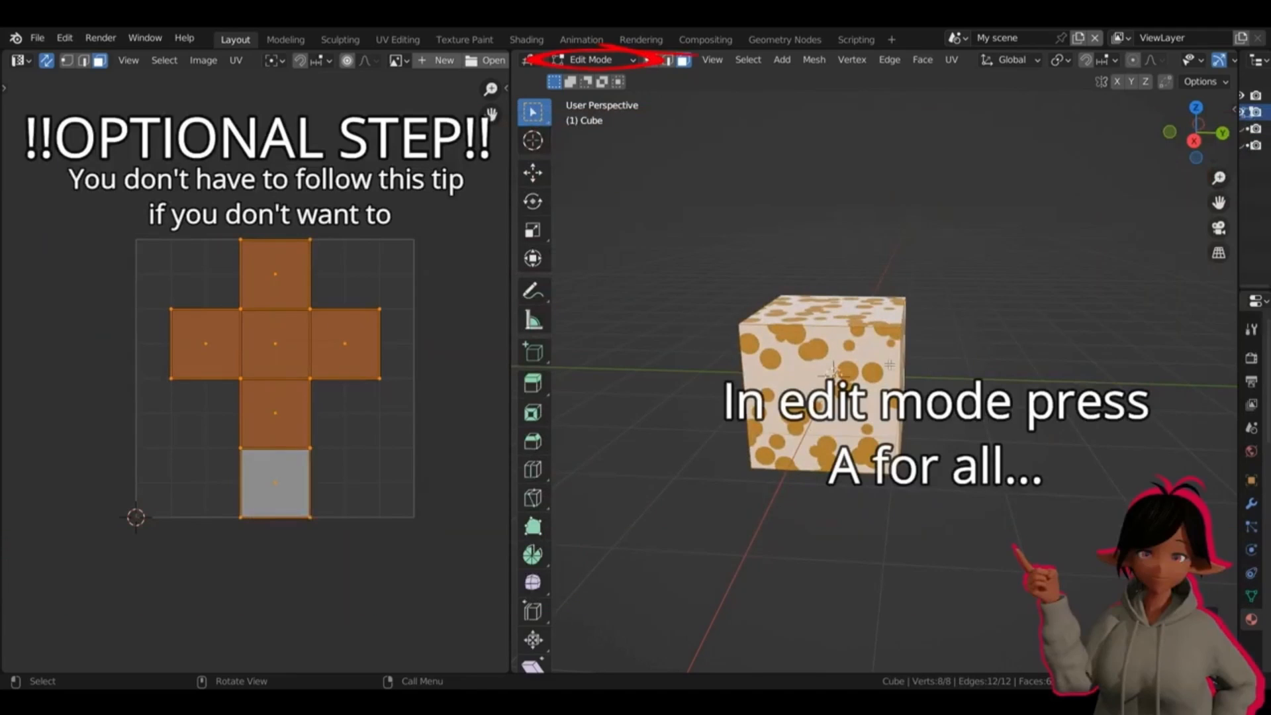
key("u")
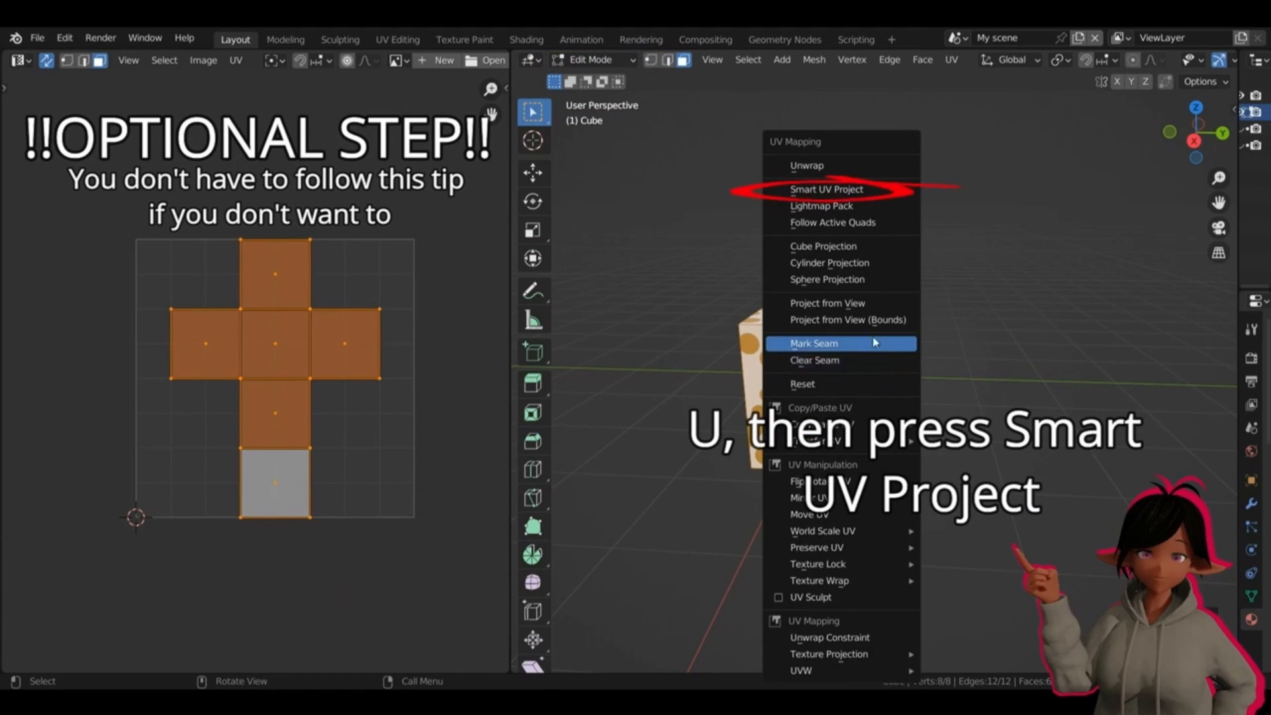
left_click(858, 196)
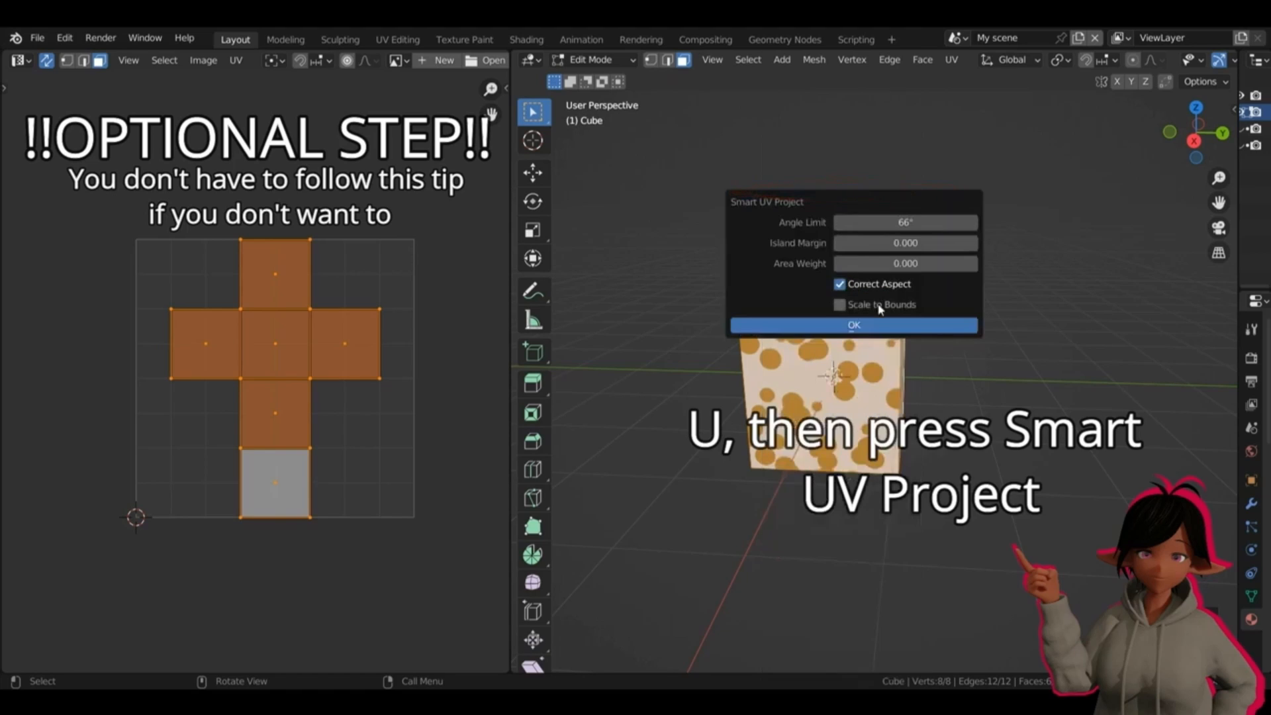
left_click(905, 324)
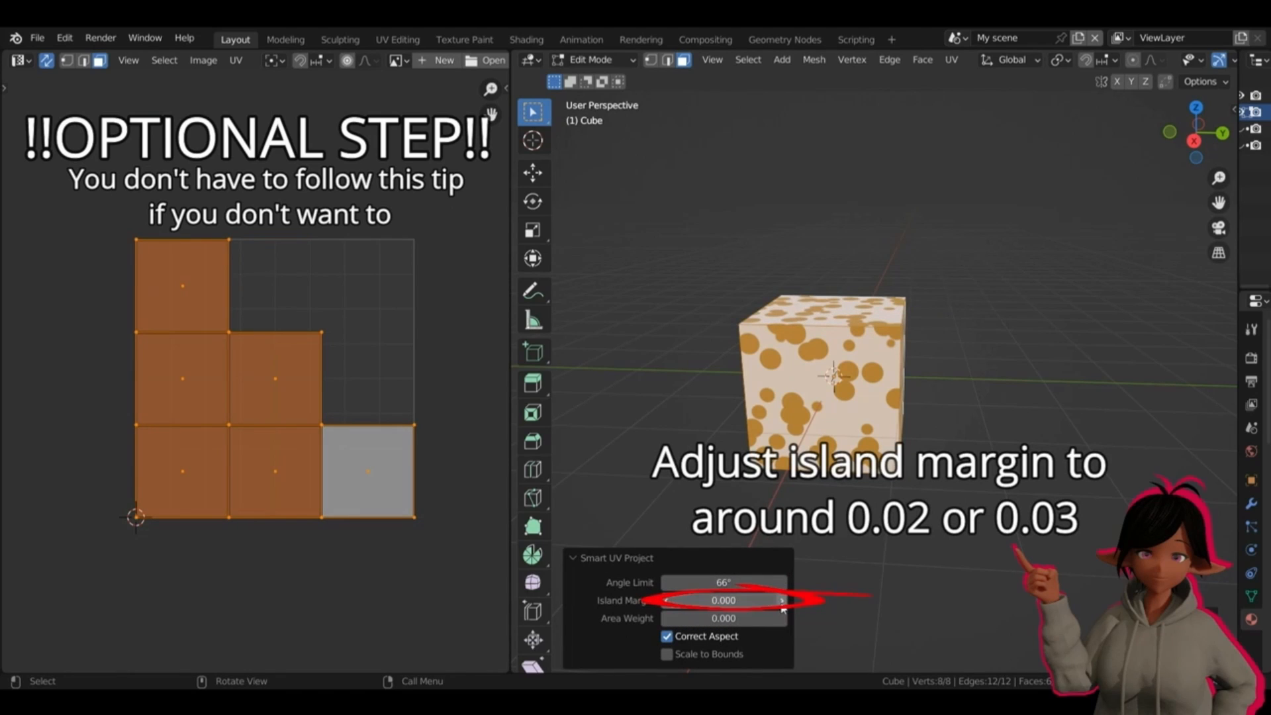
left_click(782, 600)
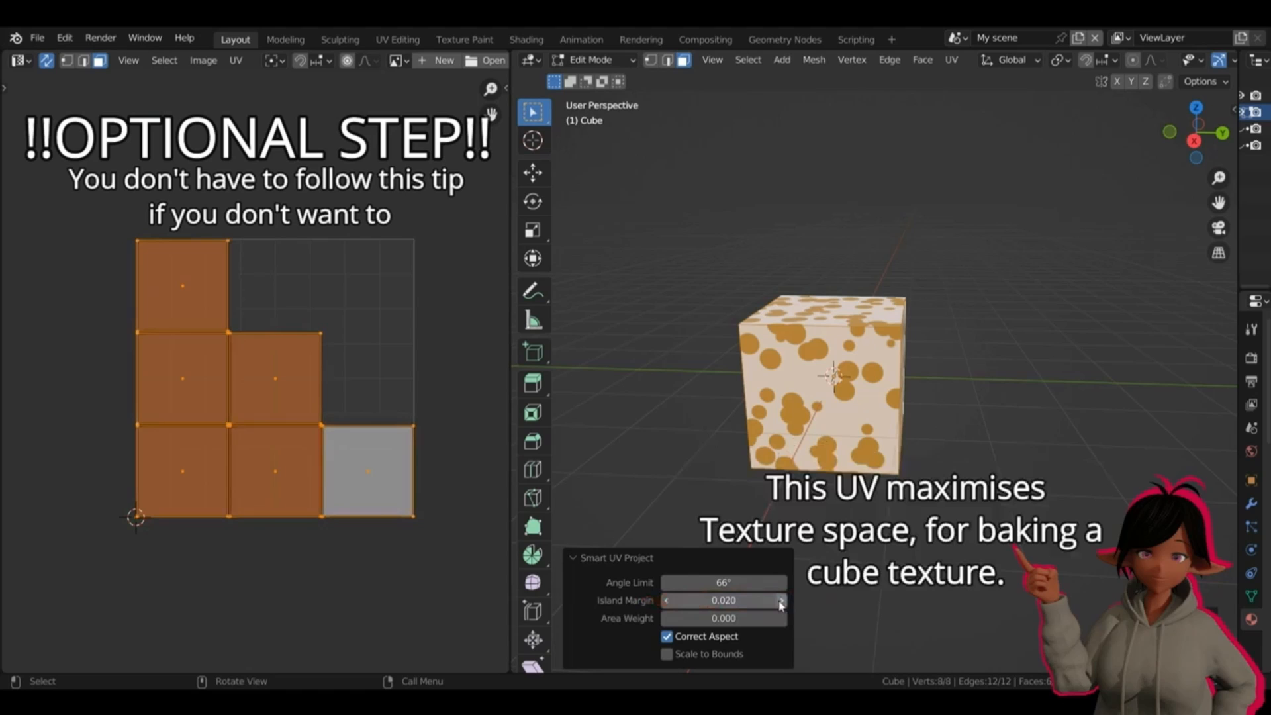
left_click(782, 601)
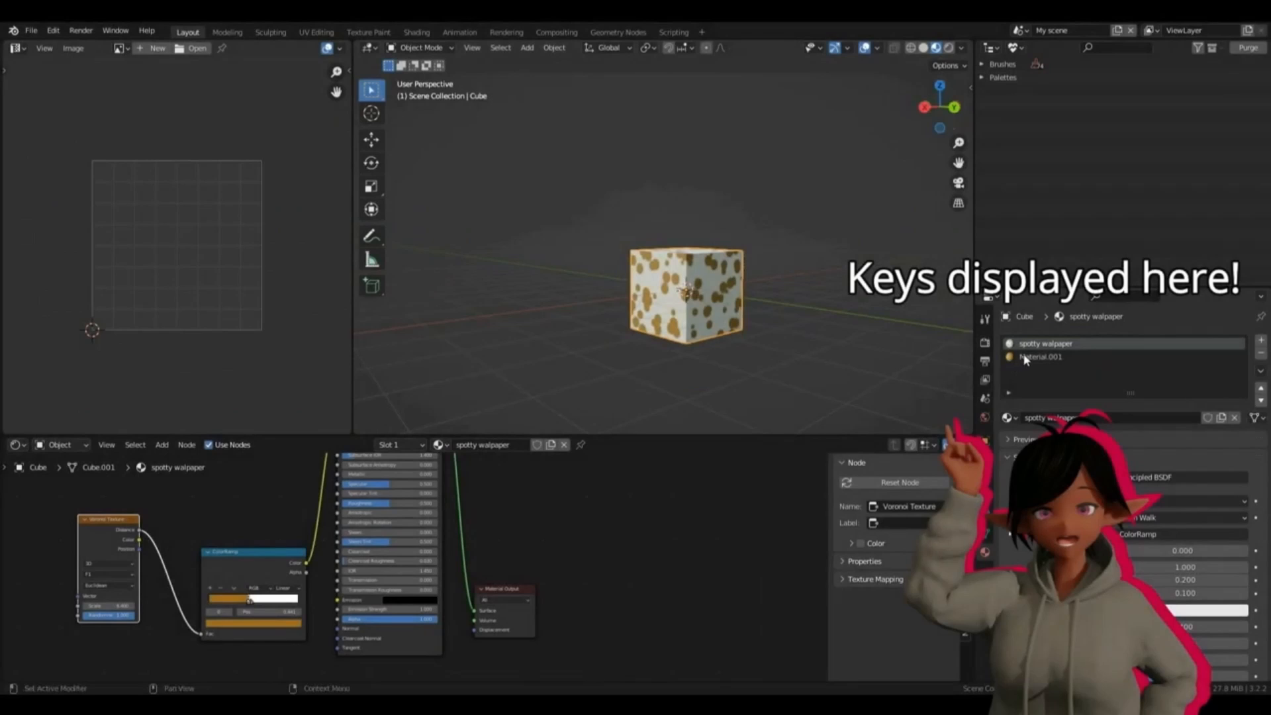
Make the spotty walpaper material active and add an Image Texture node in free space beside the Material Output.
left_click(1023, 357)
left_click(1038, 346)
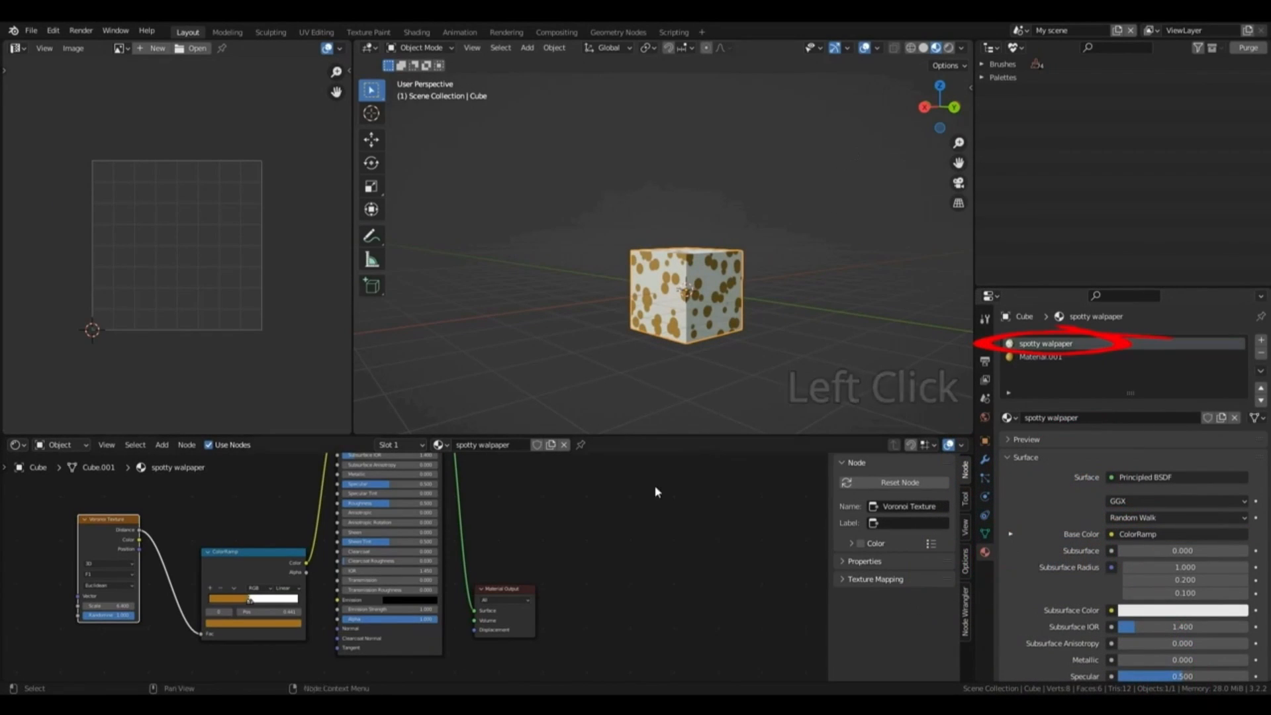
key("shift")
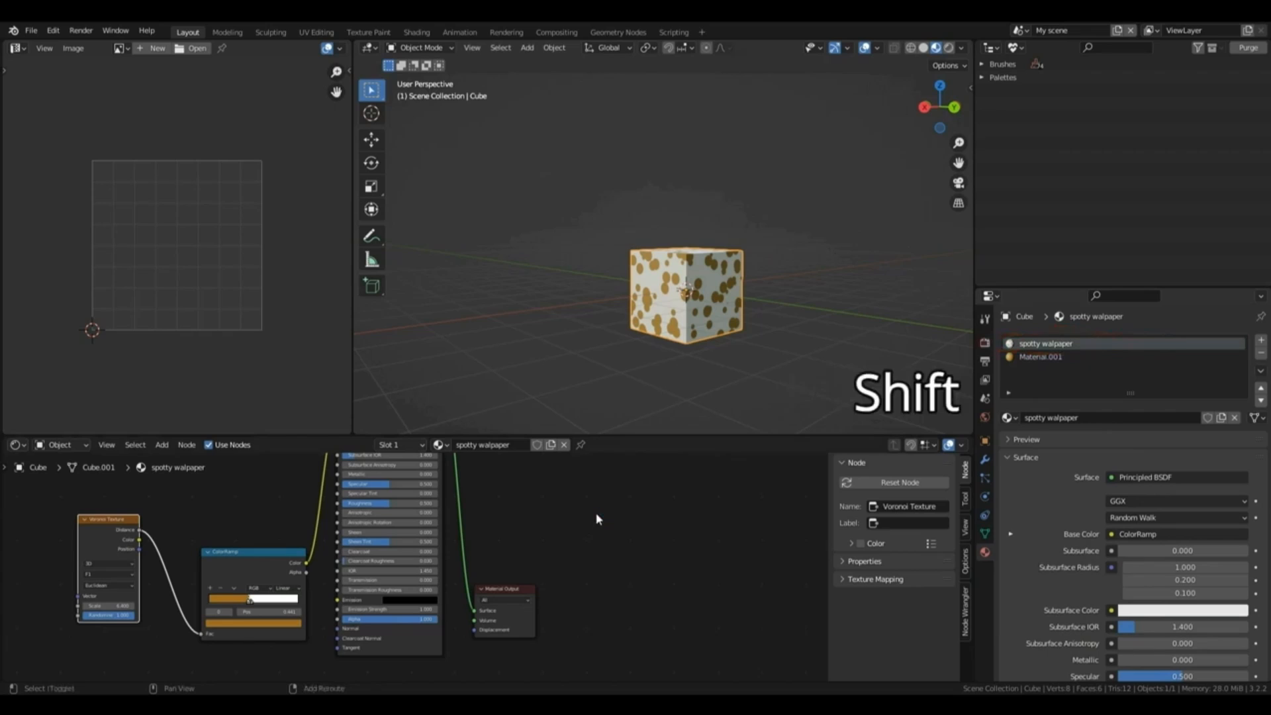
key("shift+a")
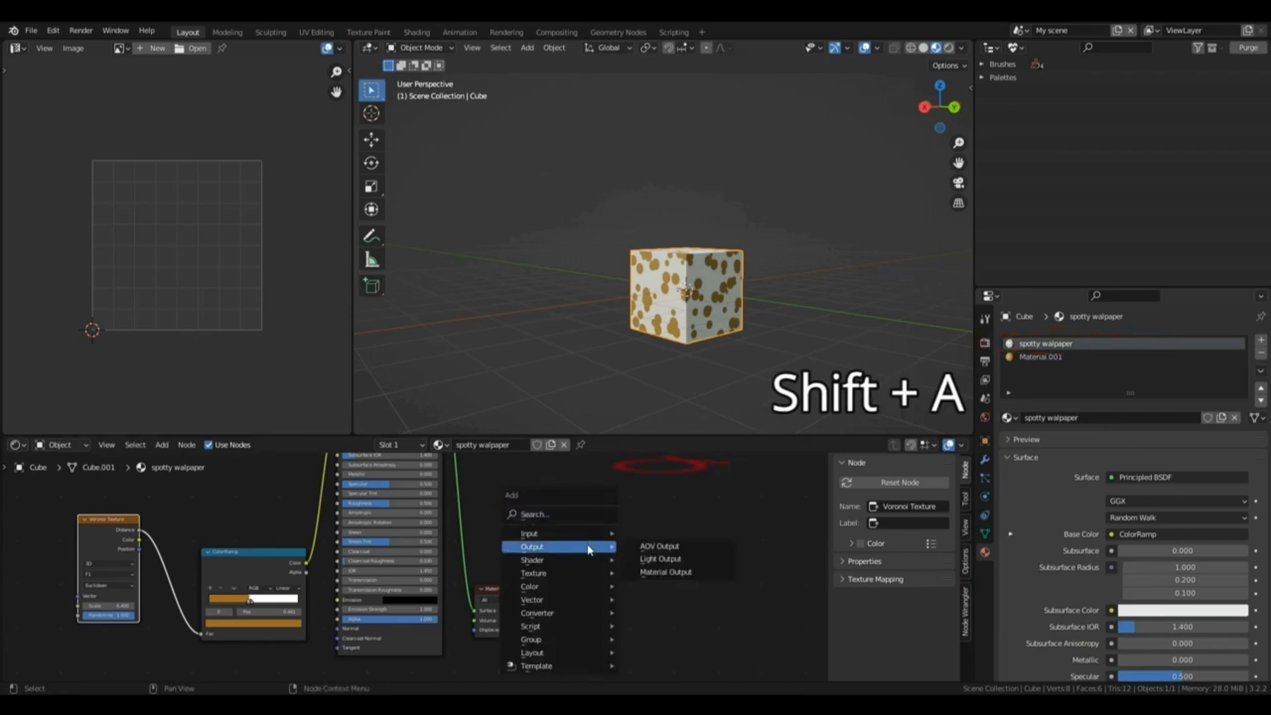
mouse_move(583, 573)
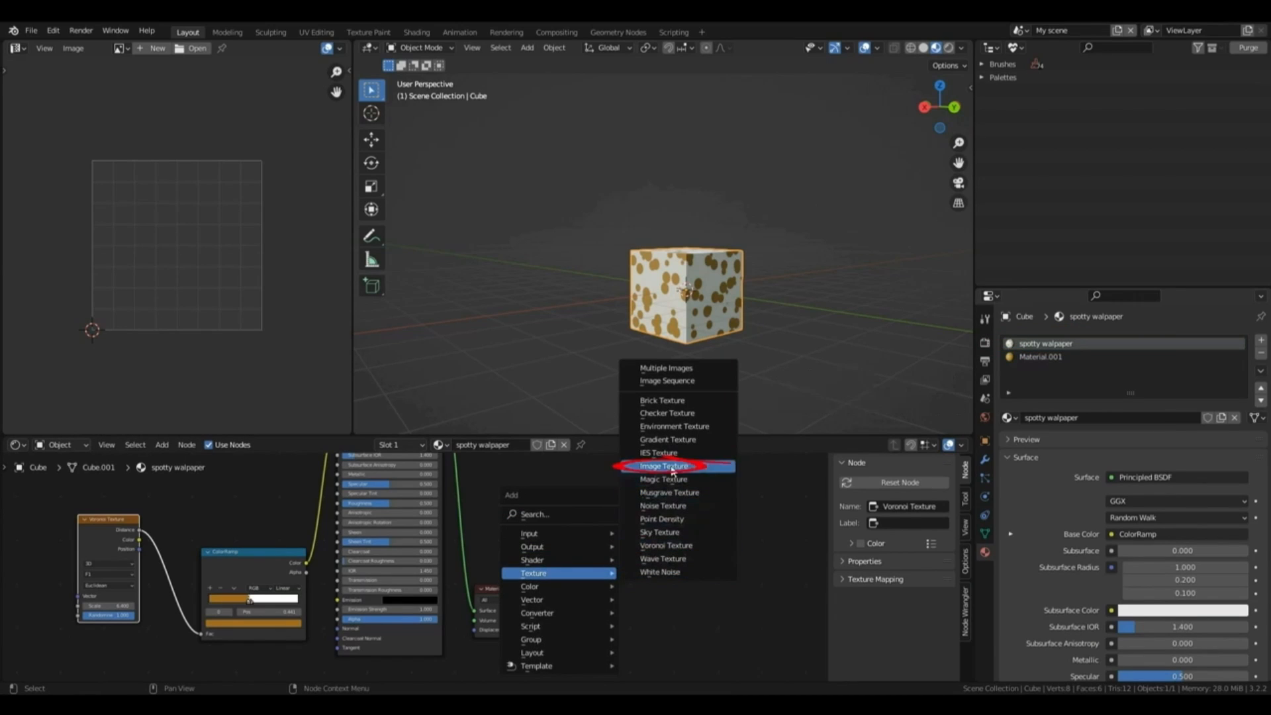
left_click(673, 468)
left_click(650, 573)
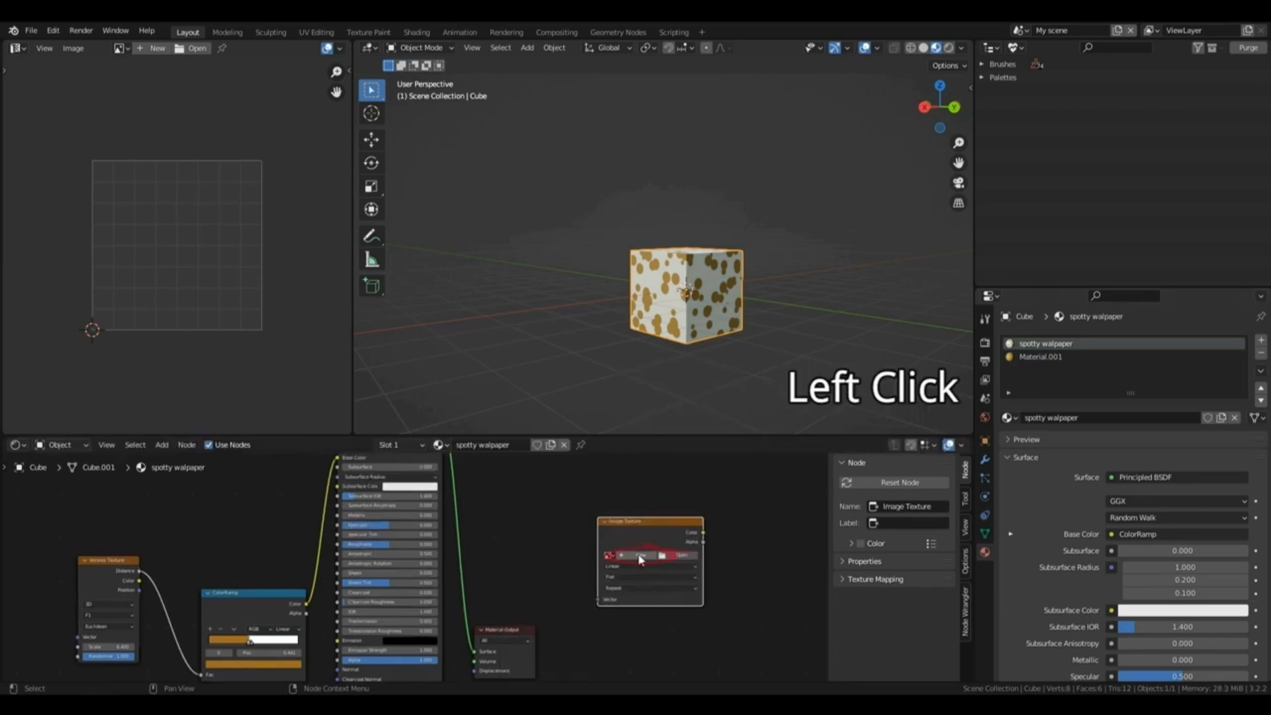
Create a new 1024 x 1024 px image named "Base Colour" in the Image Texture node and check its colour space options.
left_click(645, 558)
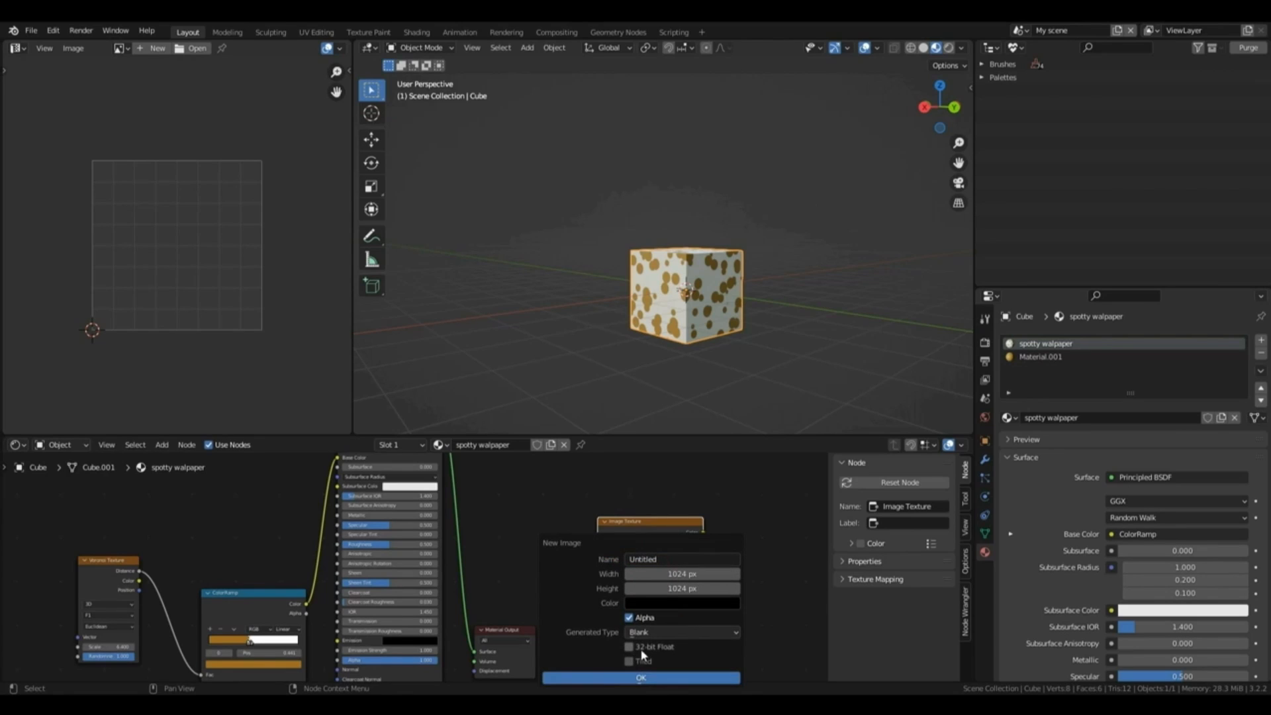
left_click(688, 559)
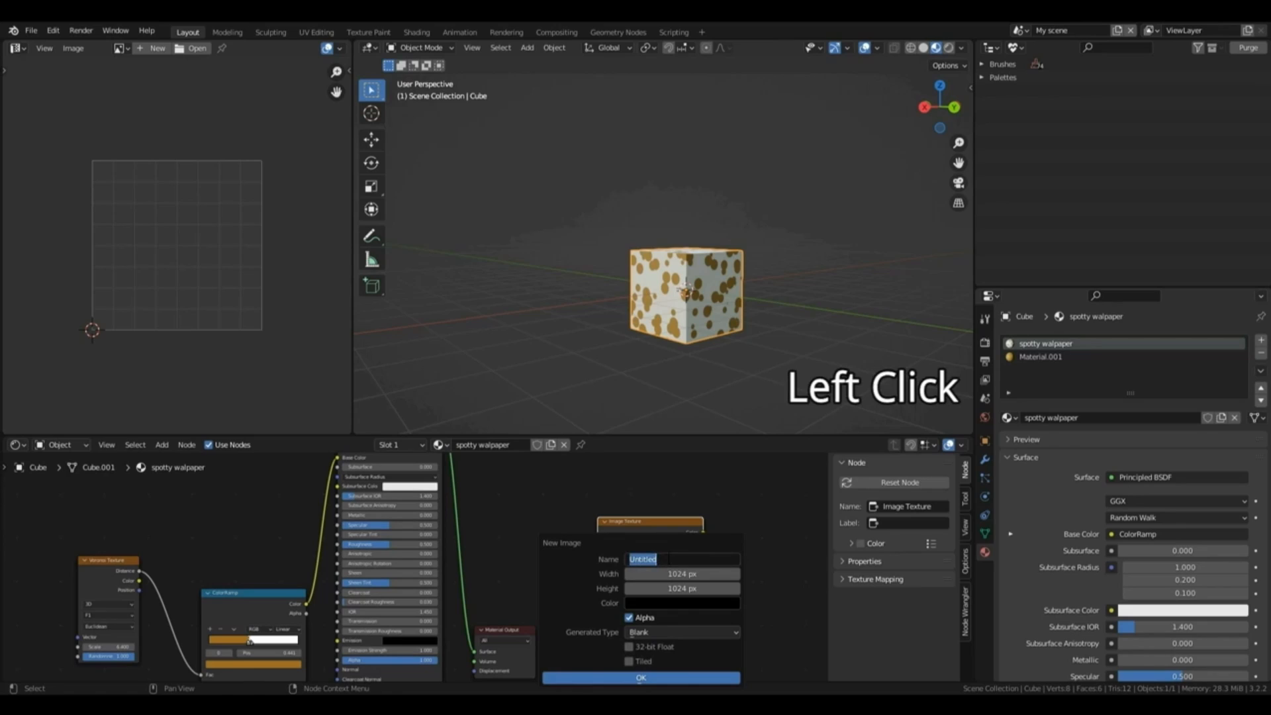
type("Base Colour")
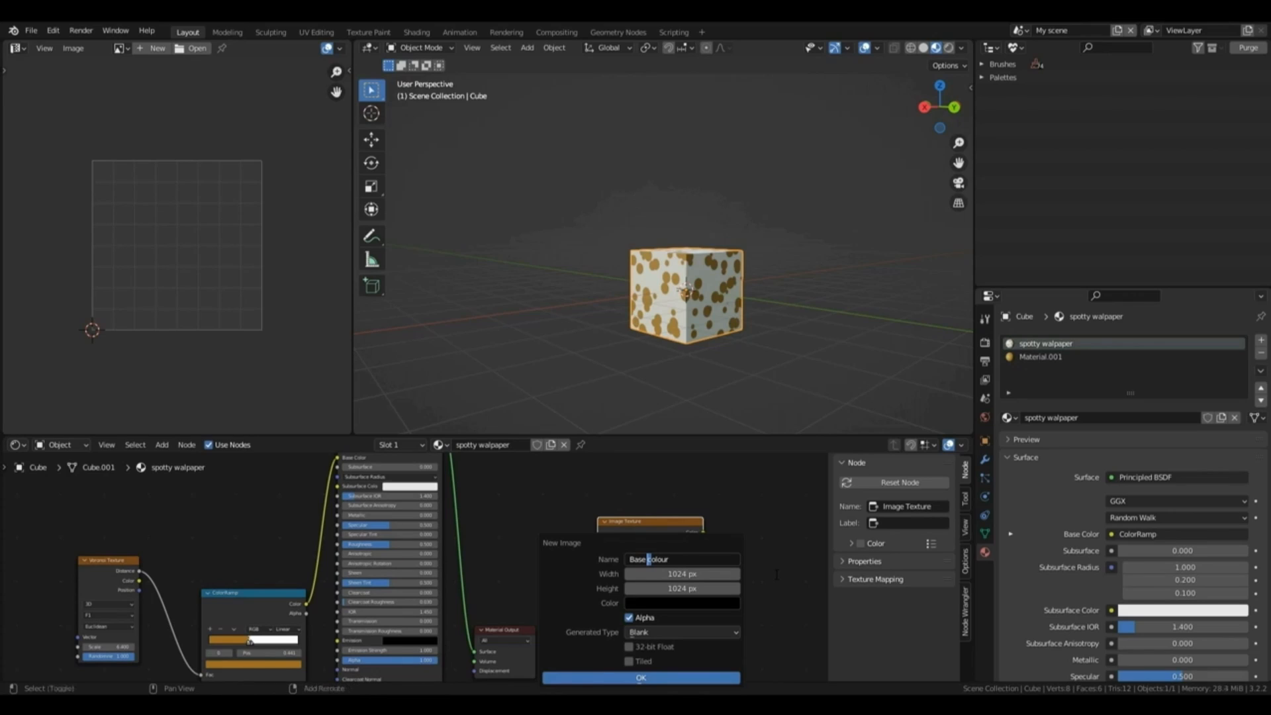
type("C")
left_click(710, 680)
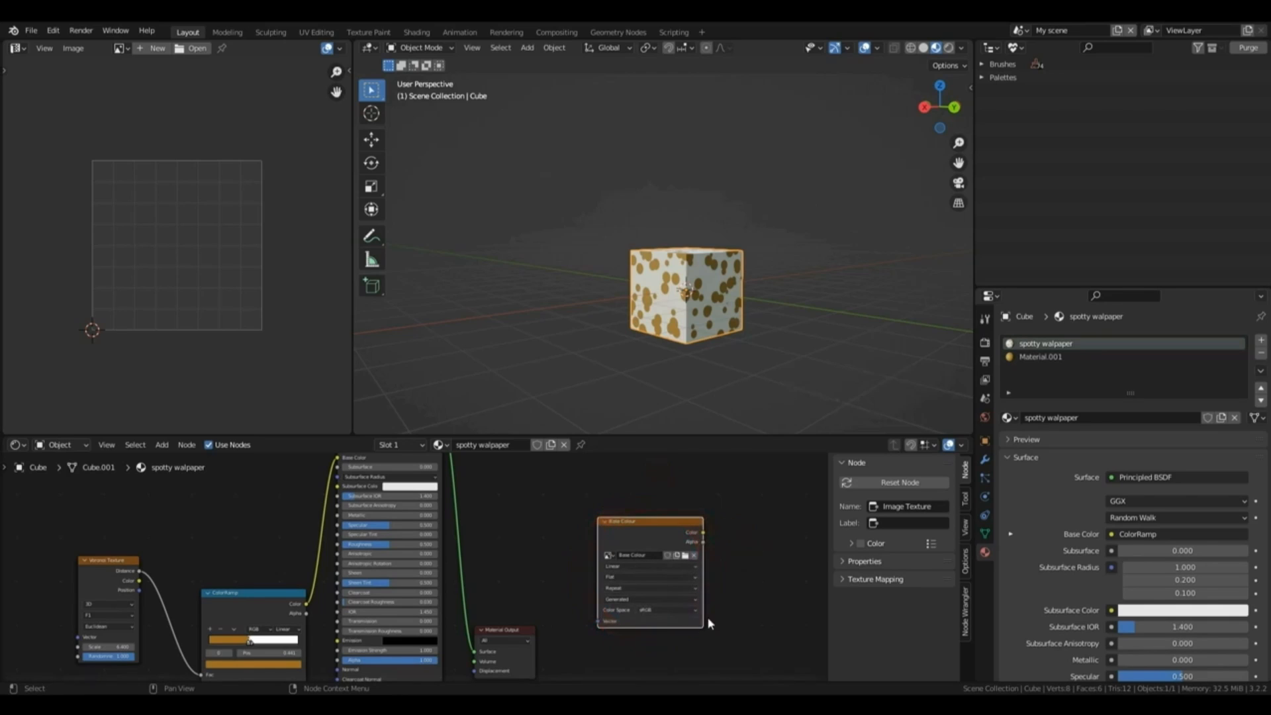
left_click(653, 610)
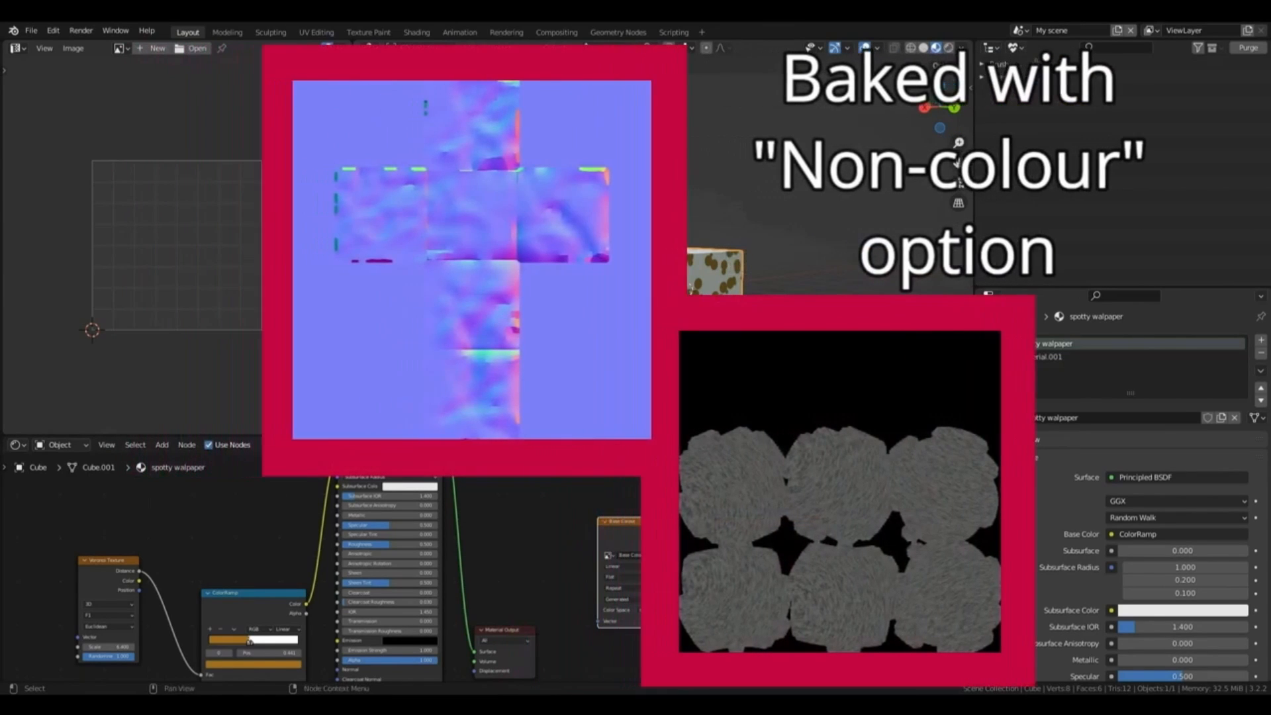
Set the scene's render engine to Cycles.
left_click(985, 343)
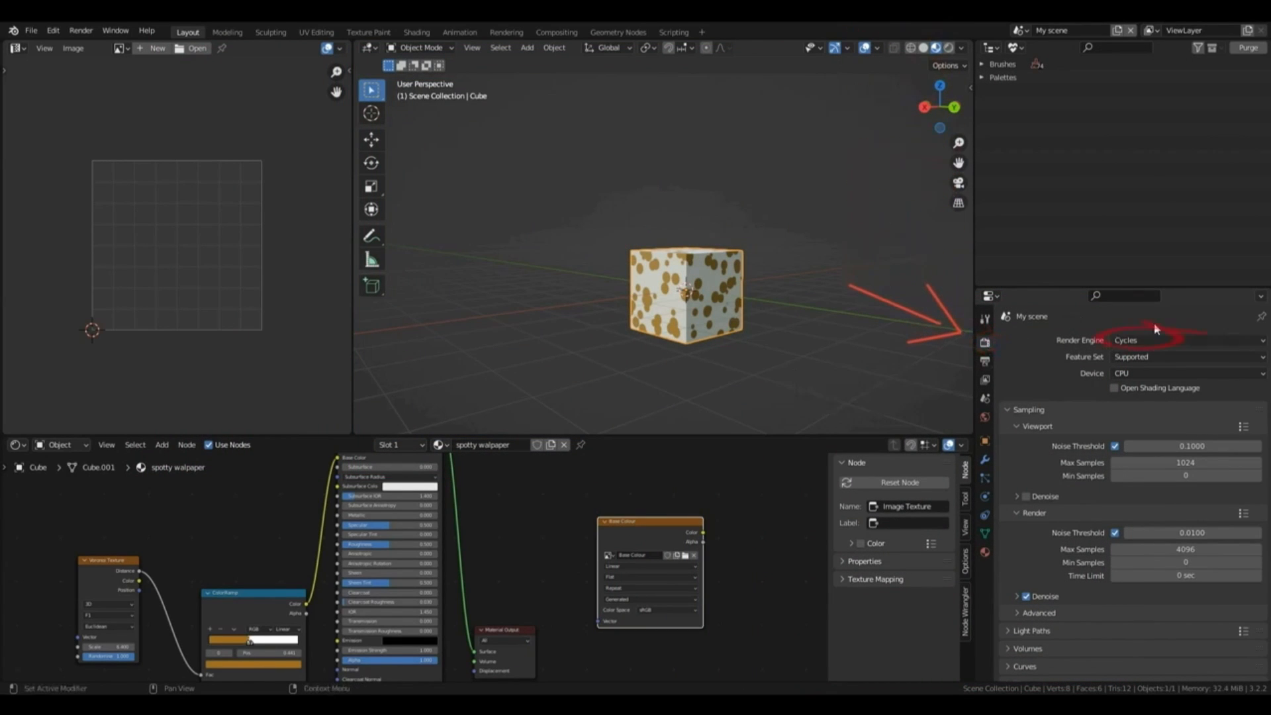
left_click(1155, 340)
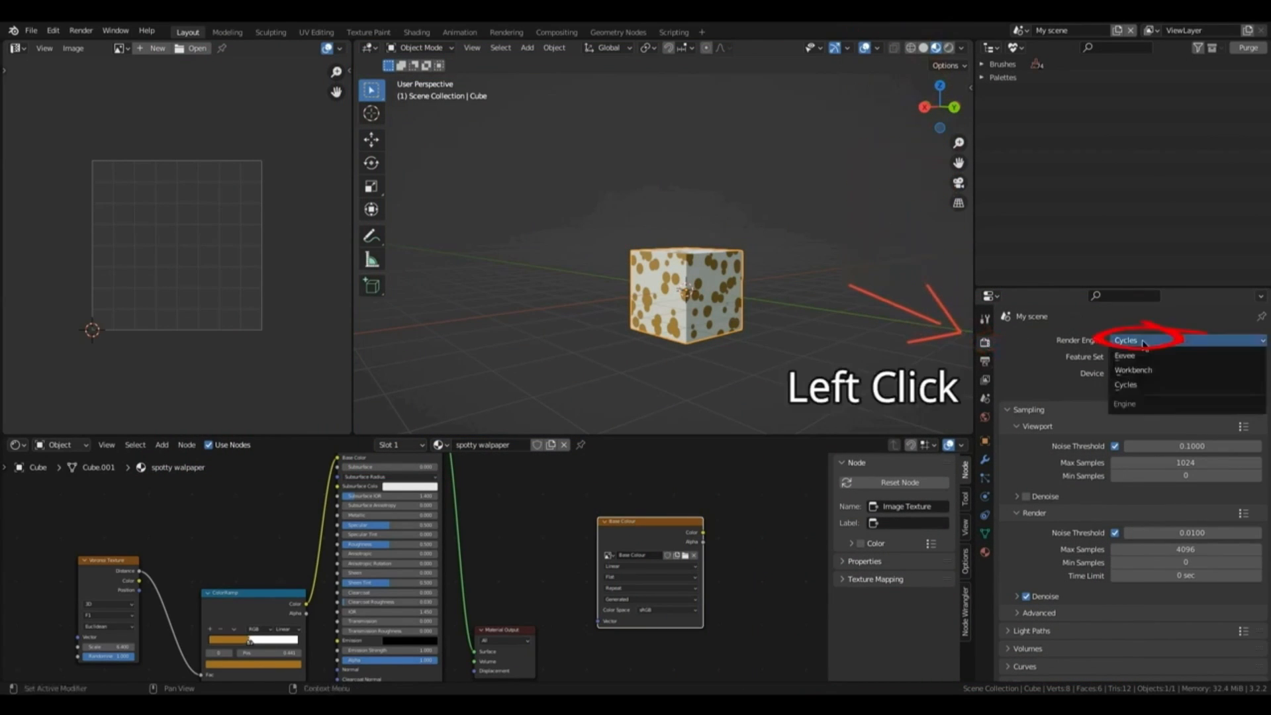
left_click(1147, 390)
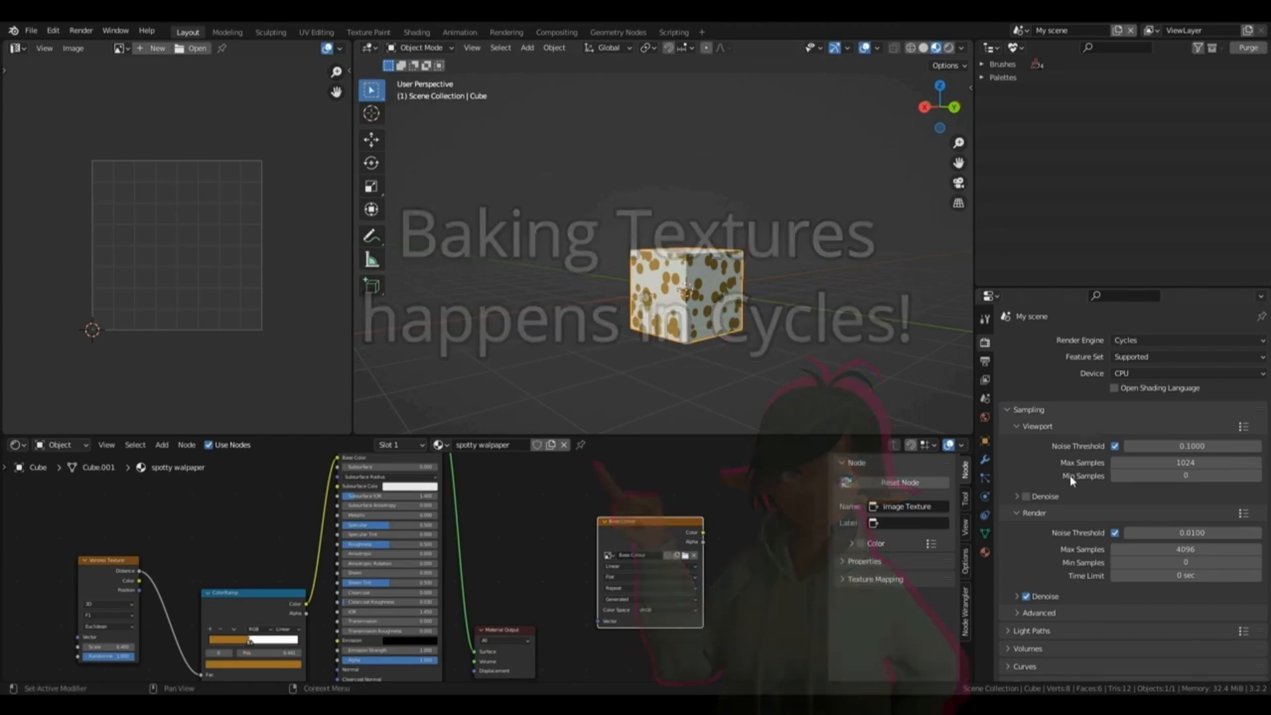
Set the max samples to 10 for both the final render and the viewport.
scroll(1069, 474, "down", 3)
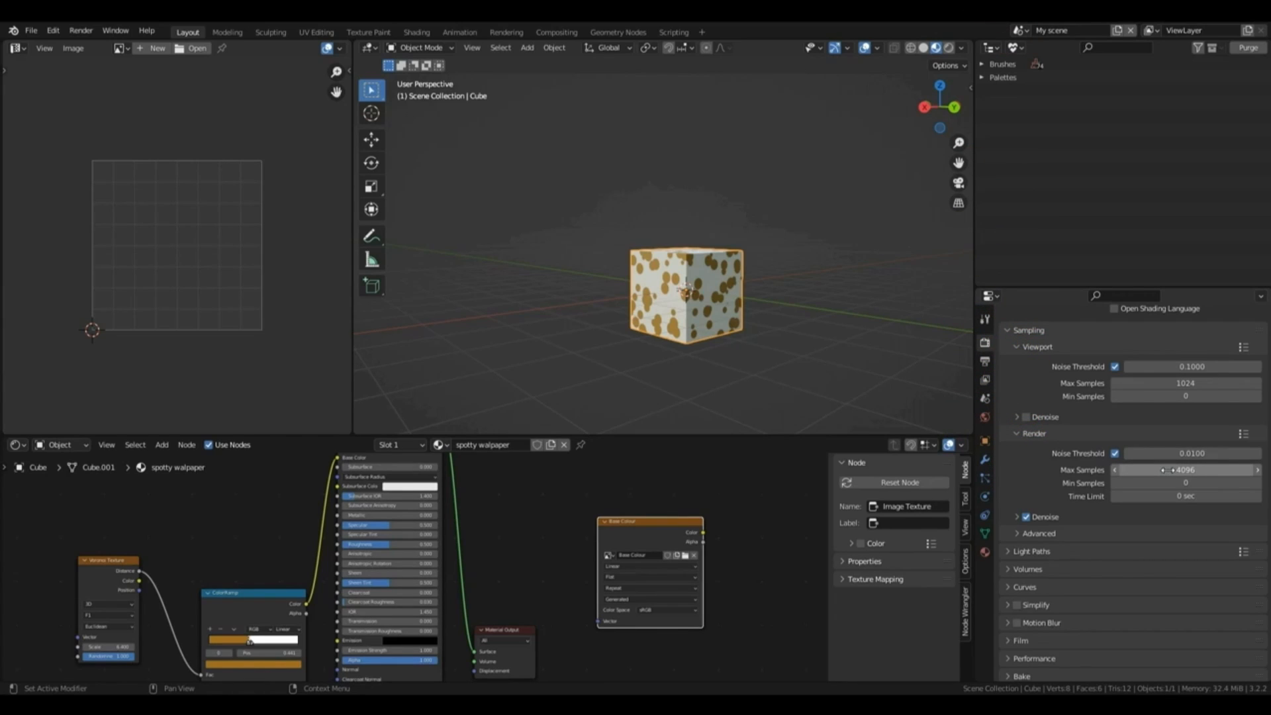
left_click(1168, 470)
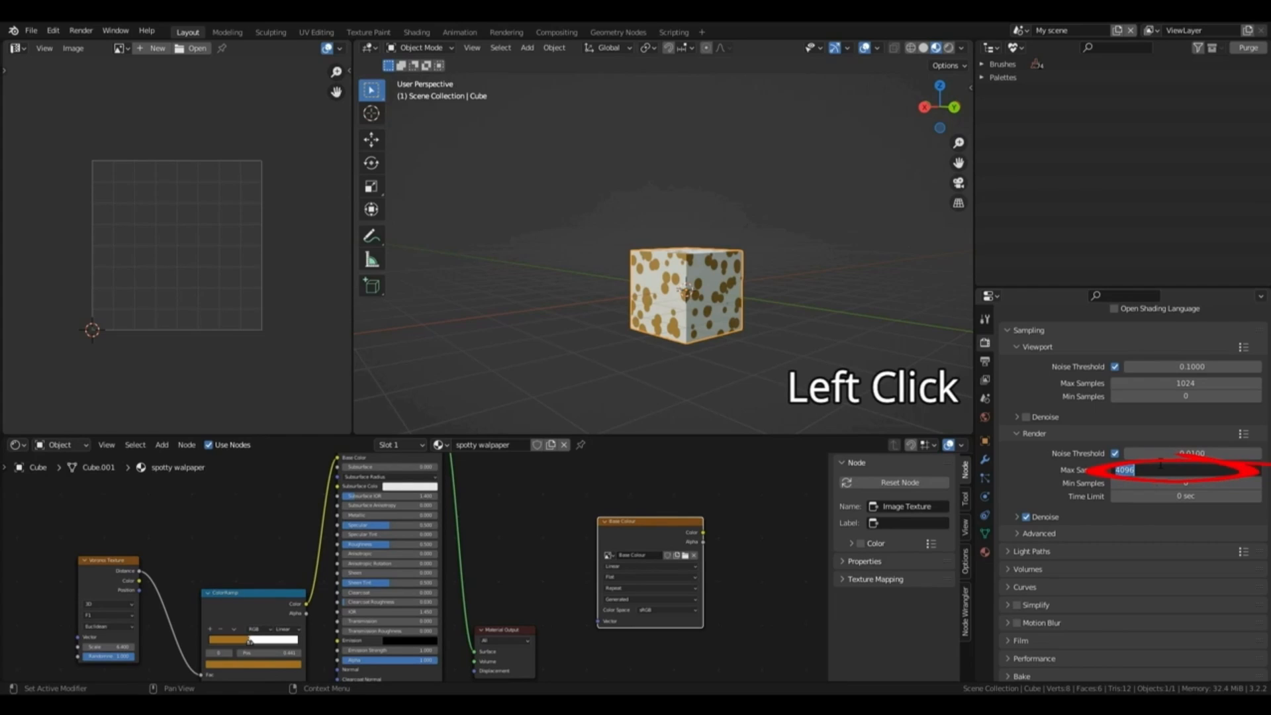
type("10")
key("Return")
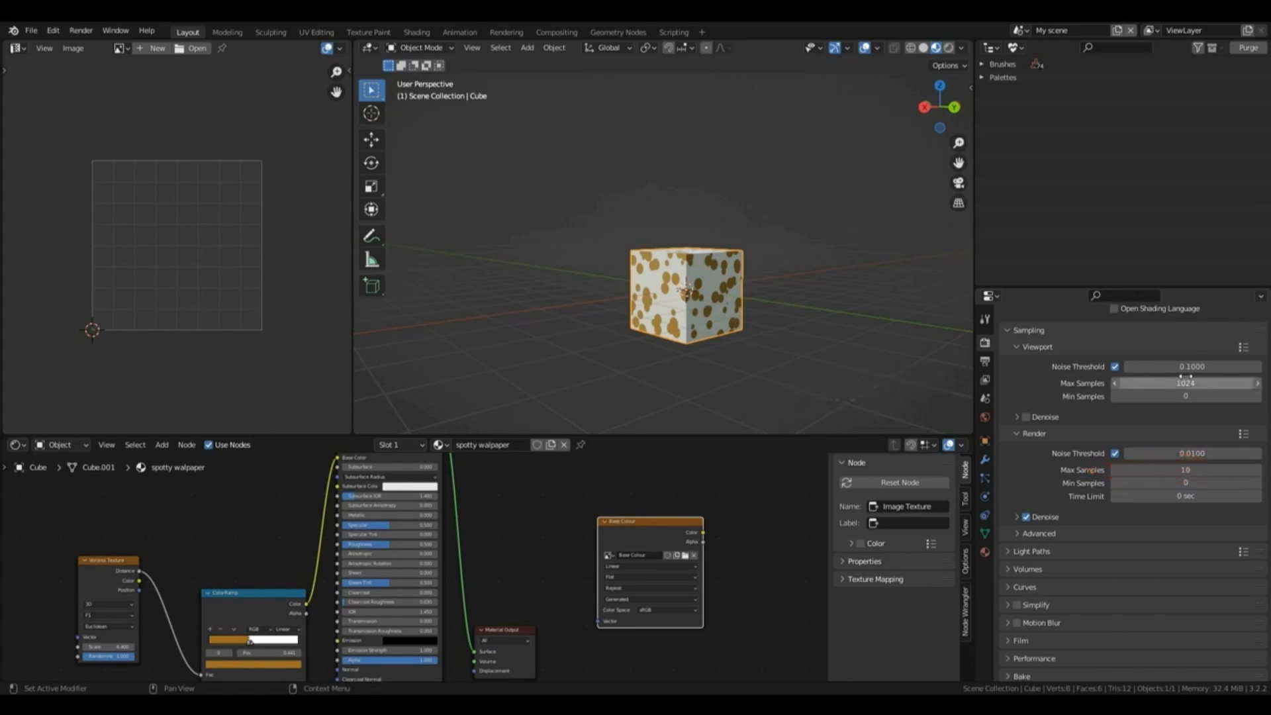
left_click(1164, 382)
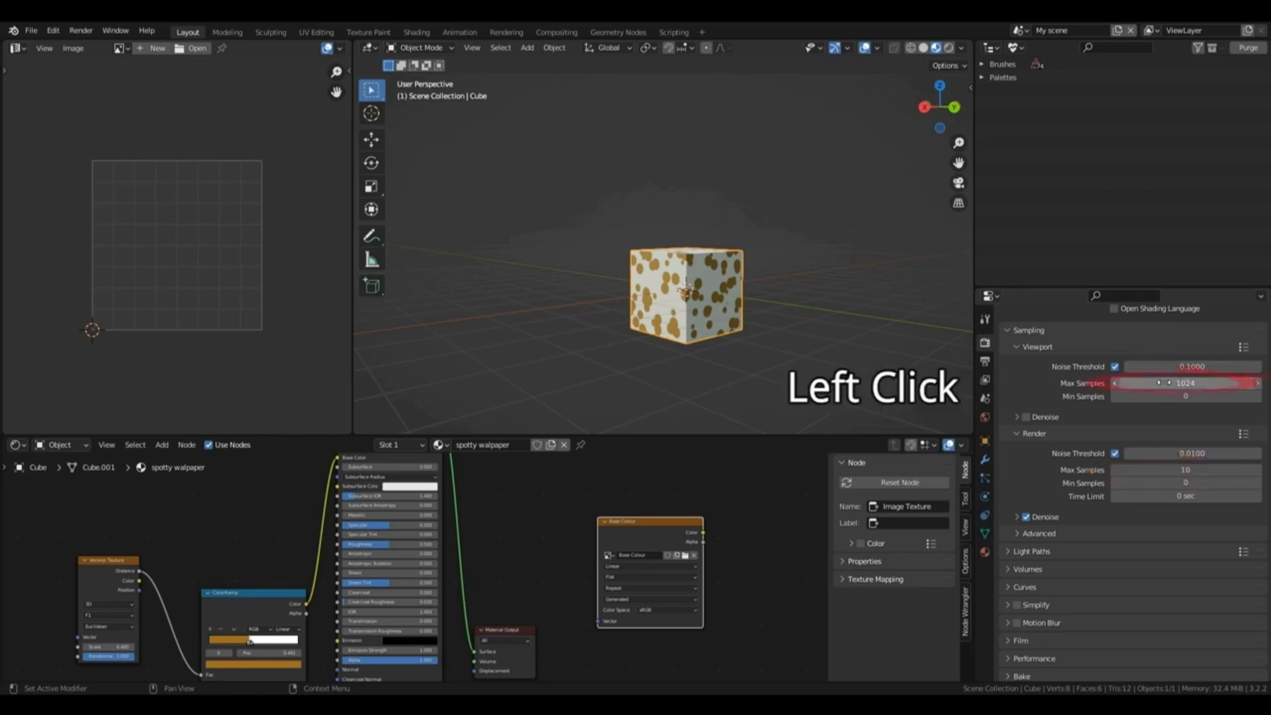
type("10")
key("Return")
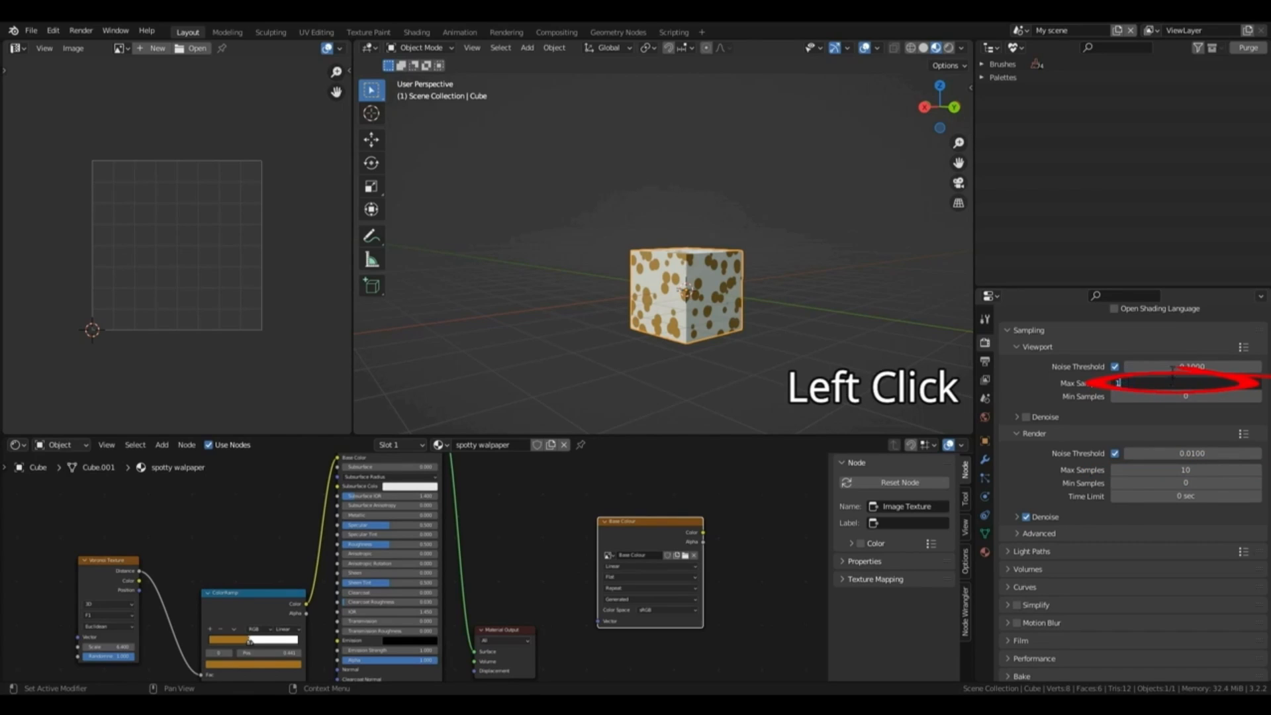
Bake the cube's Diffuse pass to the image texture with the Direct and Indirect contributions off and only Color on.
scroll(1019, 618, "down", 2)
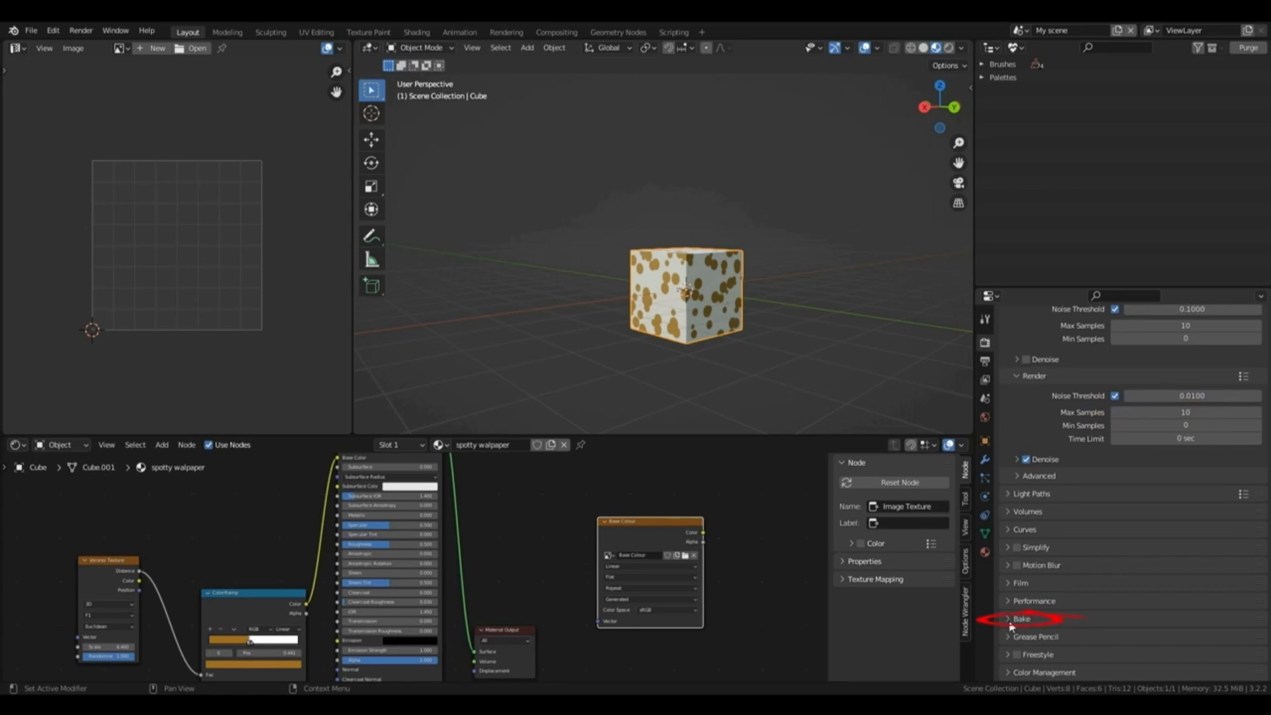
left_click(1010, 619)
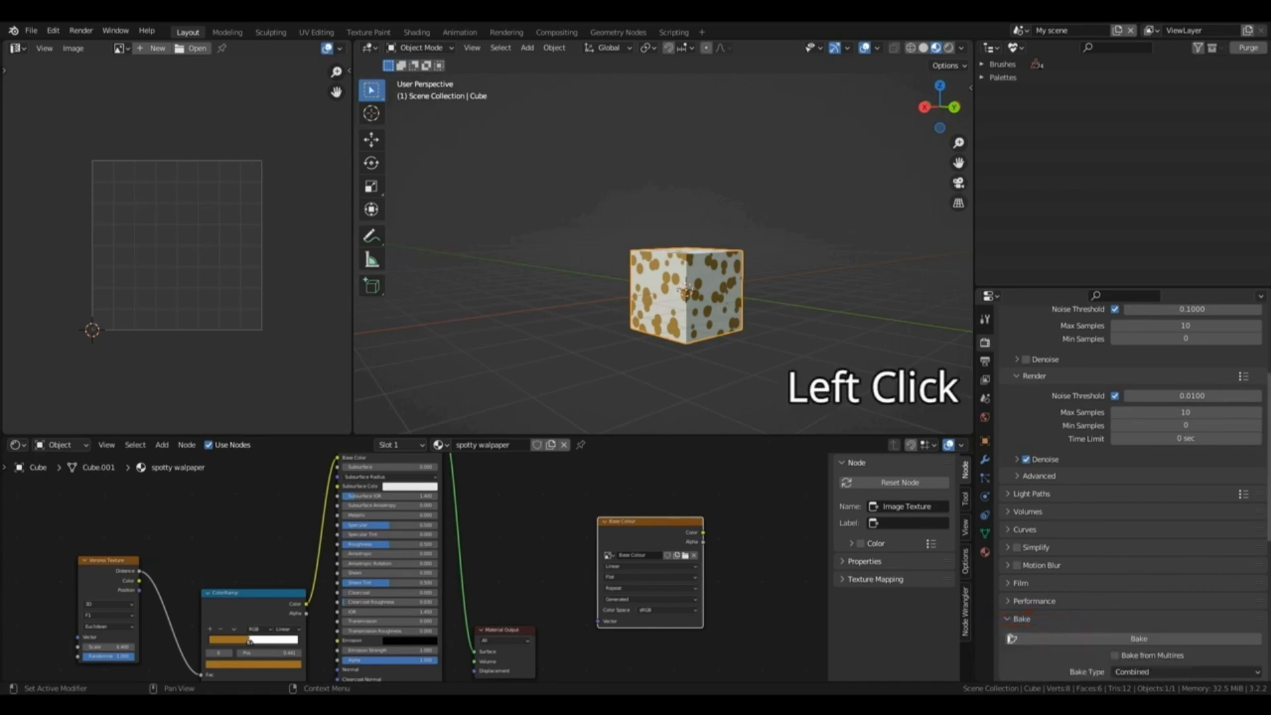
scroll(1116, 569, "down", 7)
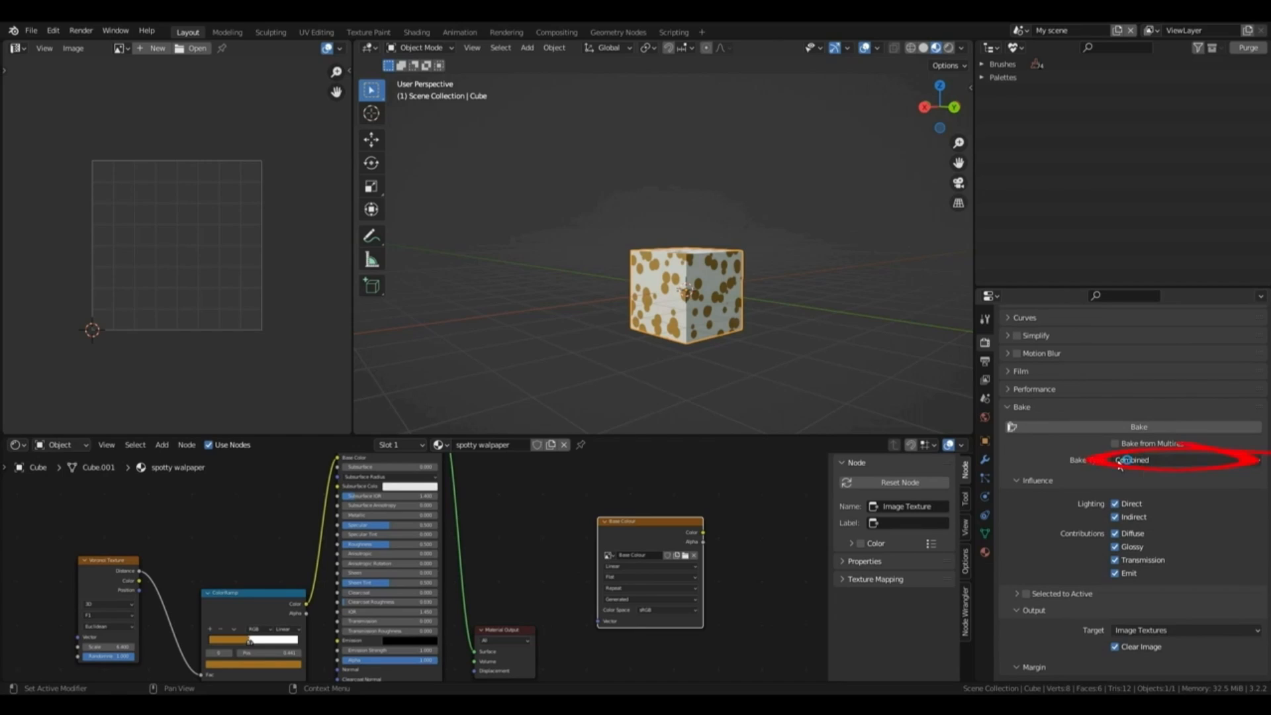
left_click(1121, 461)
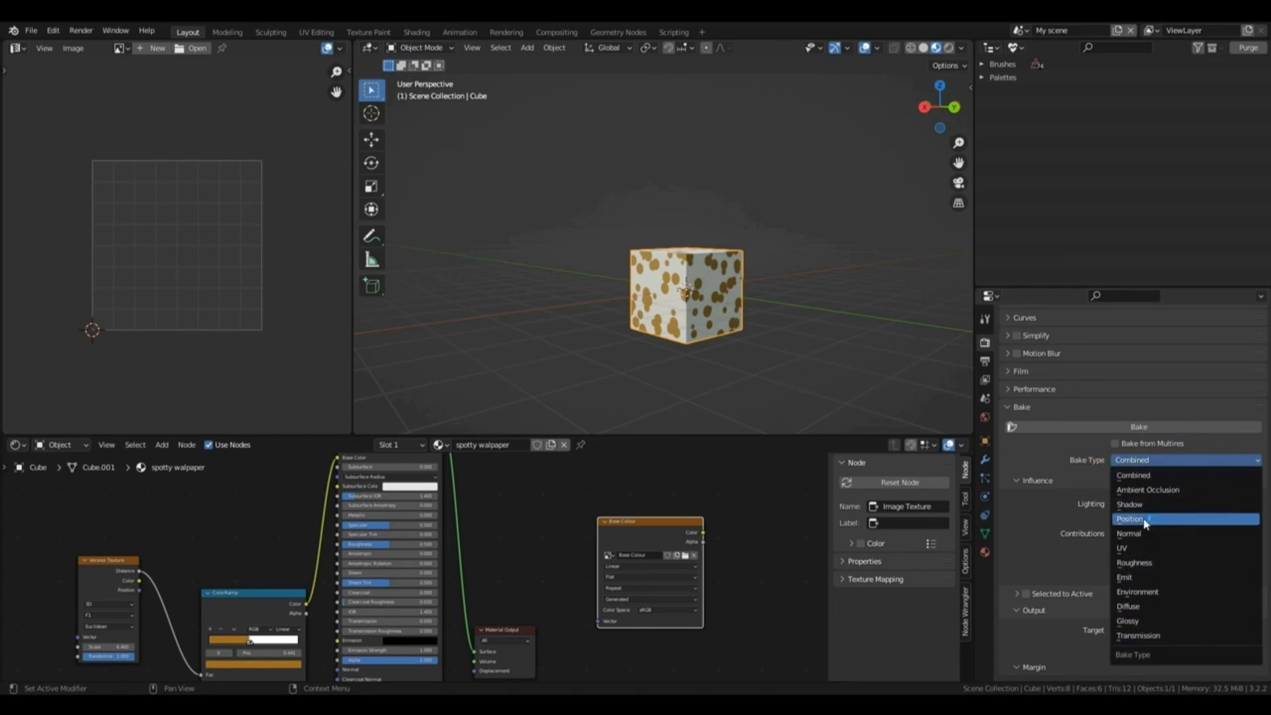
left_click(1129, 606)
scroll(1151, 464, "down", 2)
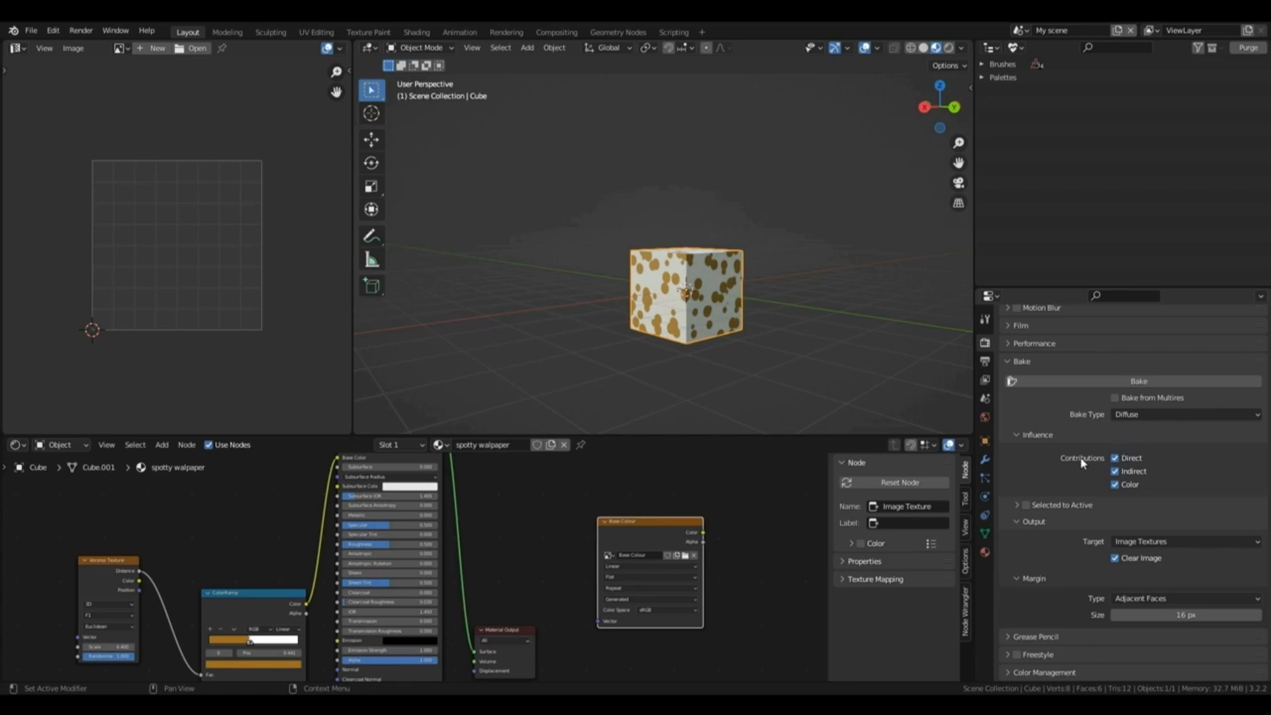
left_click(1124, 460)
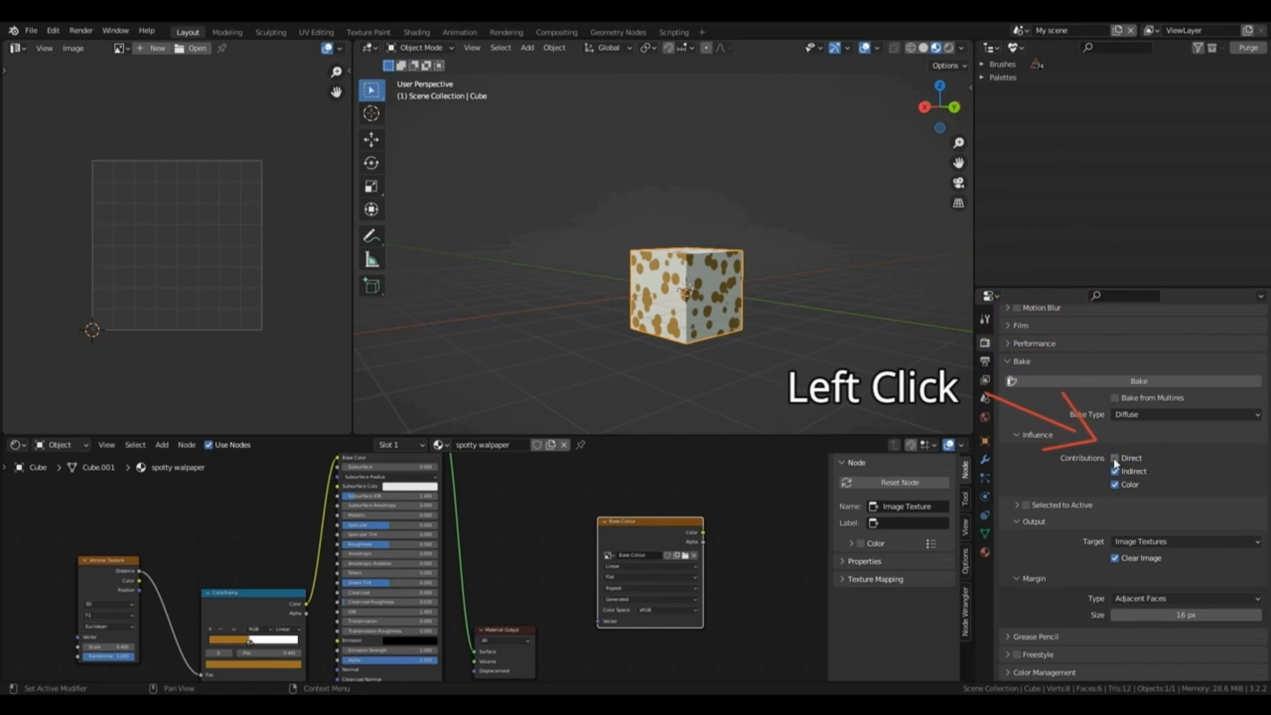
left_click(1115, 472)
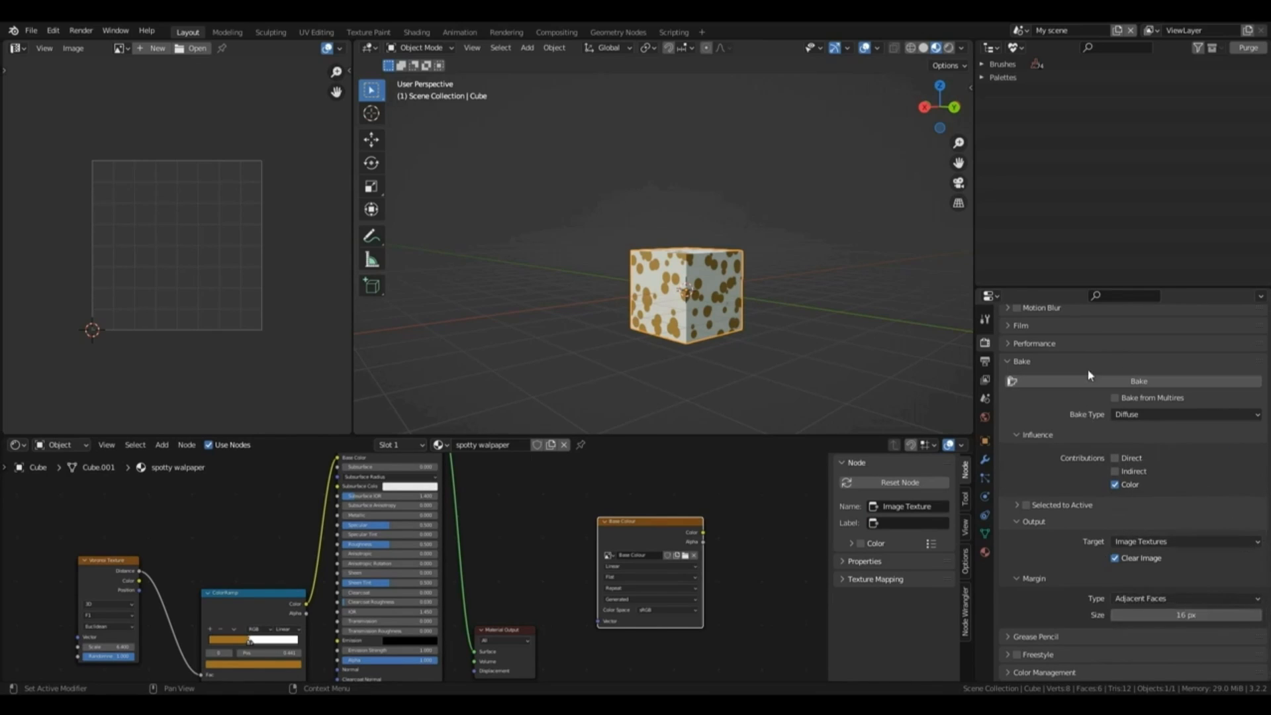
left_click(1103, 382)
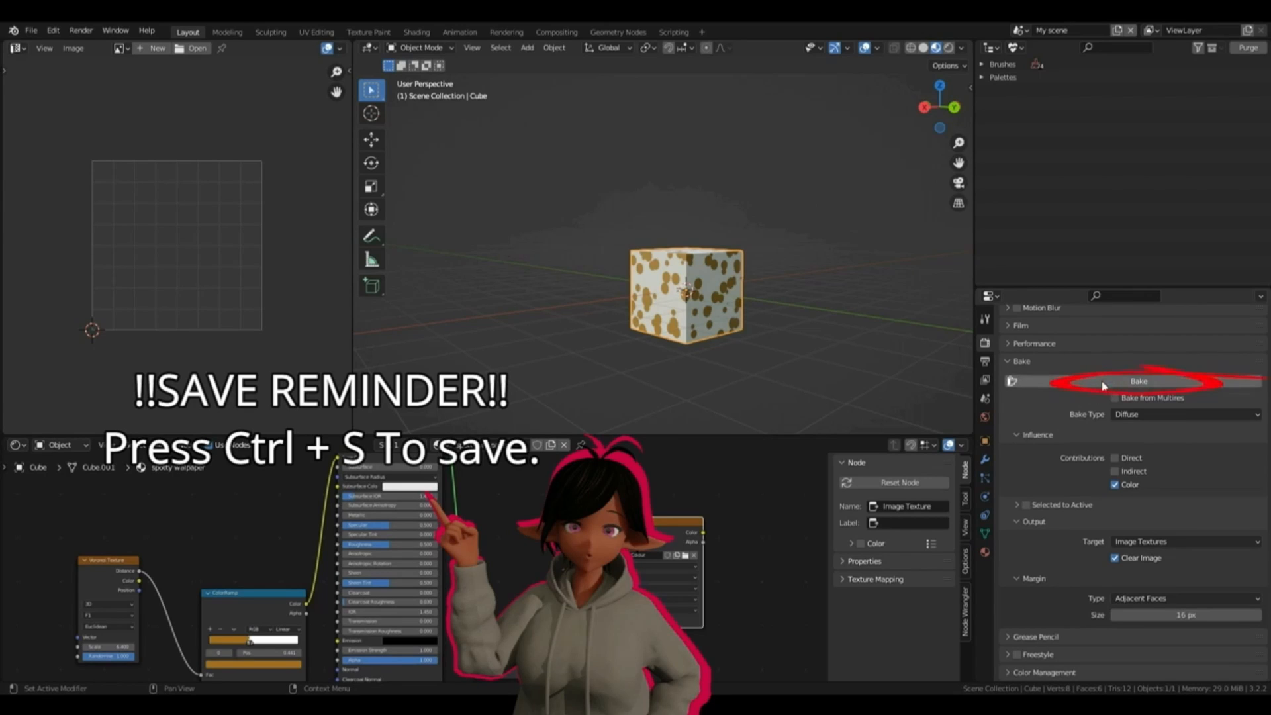
left_click(1104, 382)
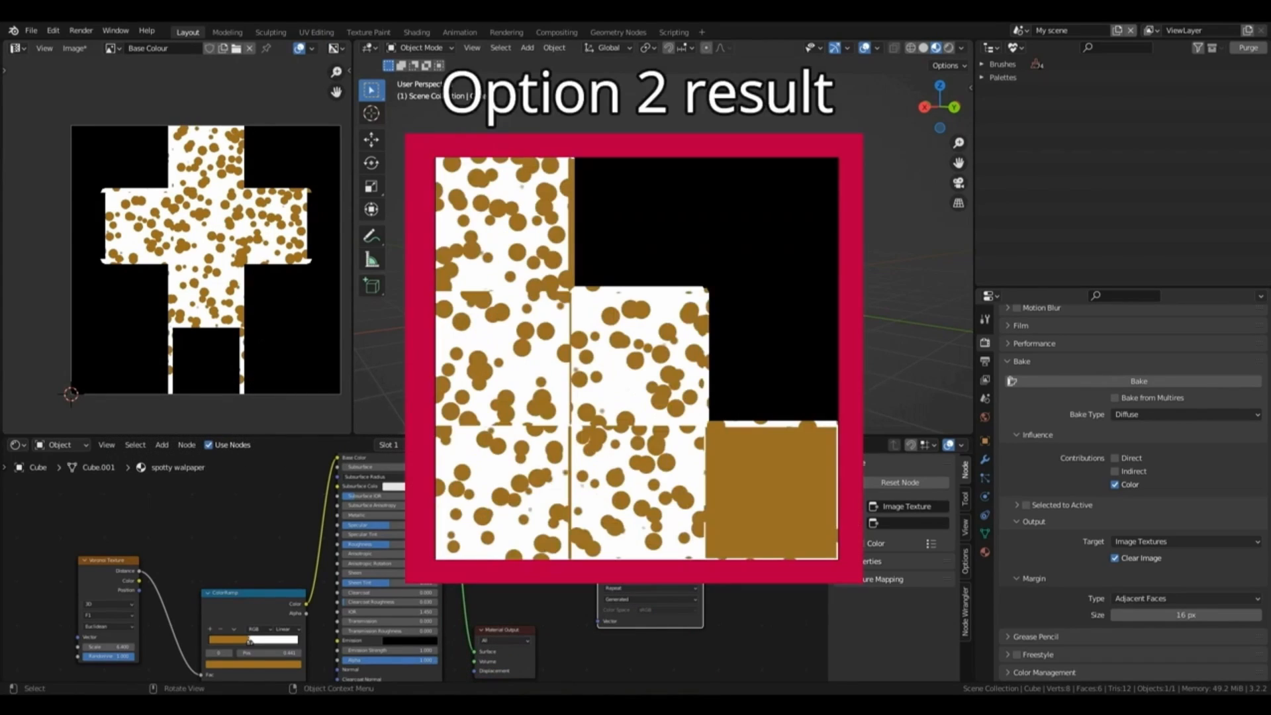
Select all the cube's faces in Edit Mode and display the Base Colour image behind their UV layout to compare it with the cube.
key("Tab")
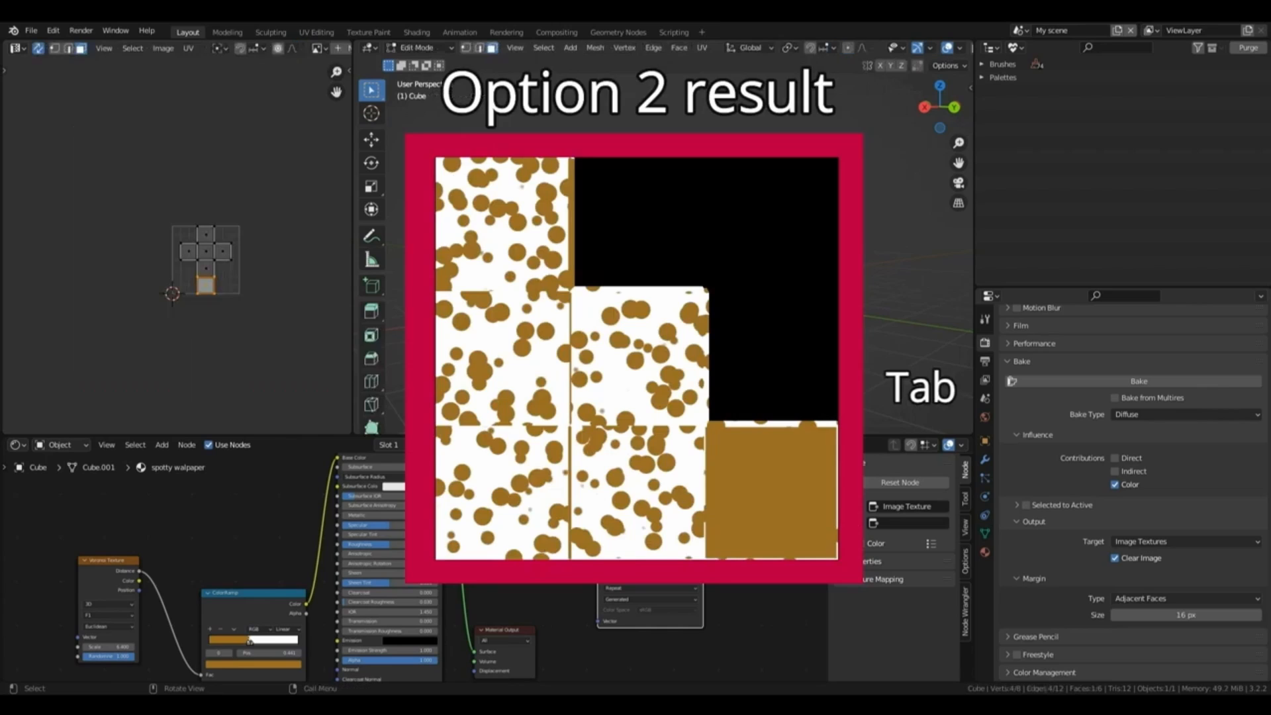
key("a")
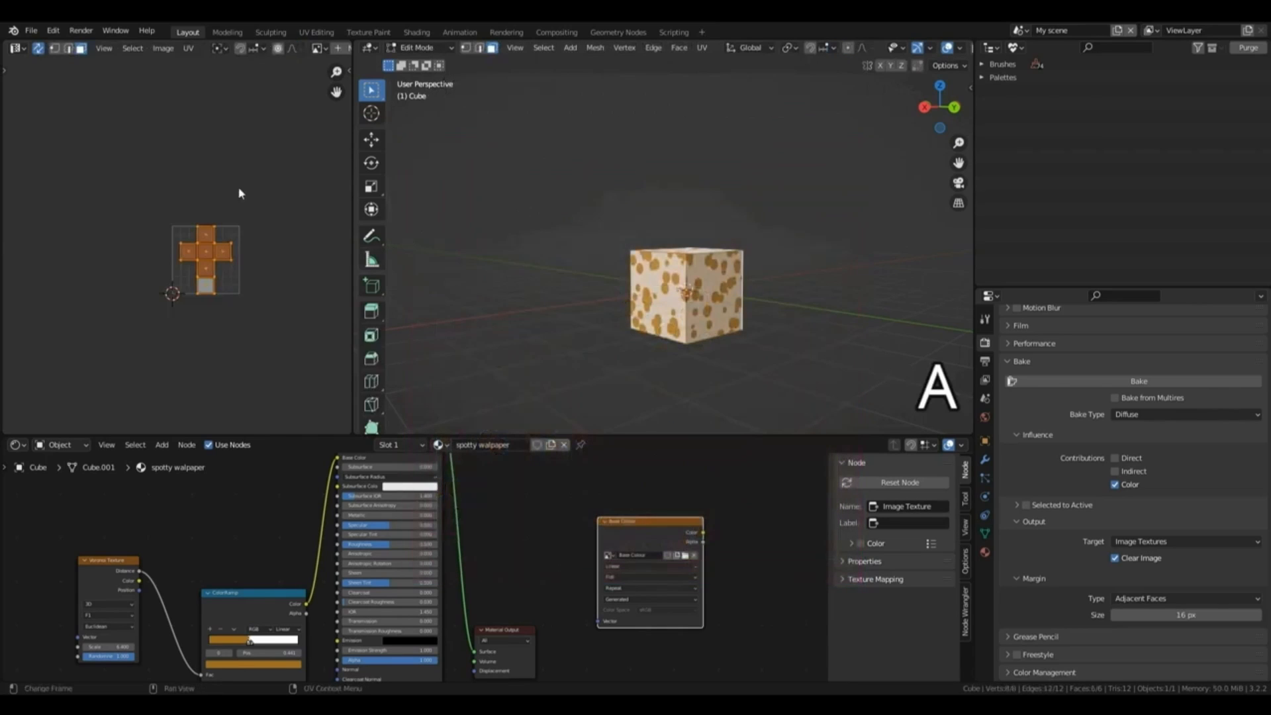
scroll(230, 173, "up", 5)
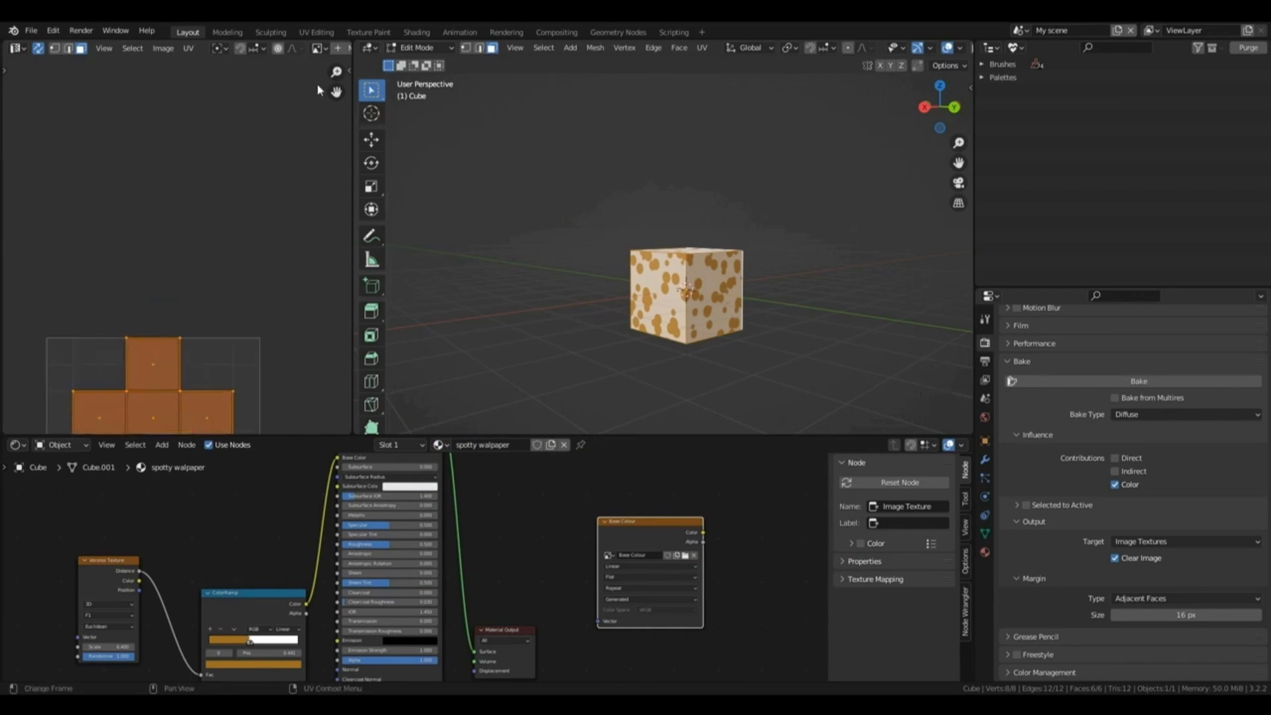
mouse_move(335, 93)
left_mouse_down()
mouse_move(341, 46)
mouse_move(336, 93)
left_mouse_up()
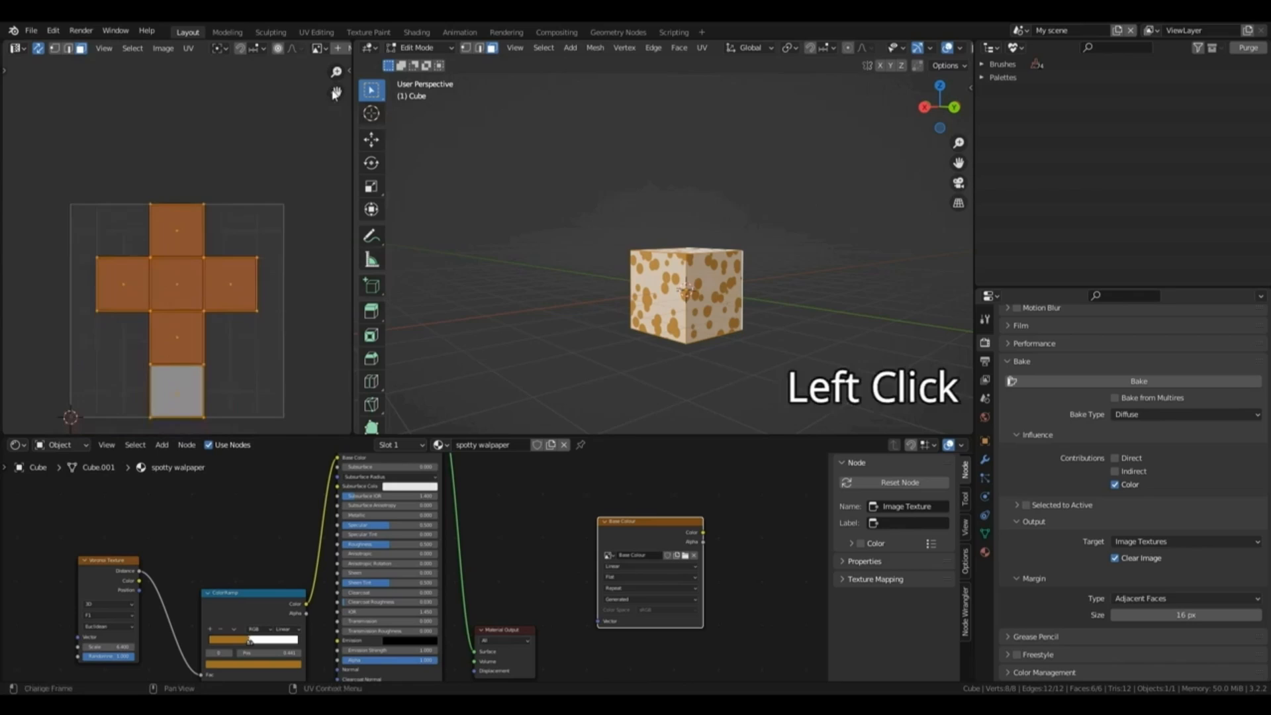
left_click(318, 49)
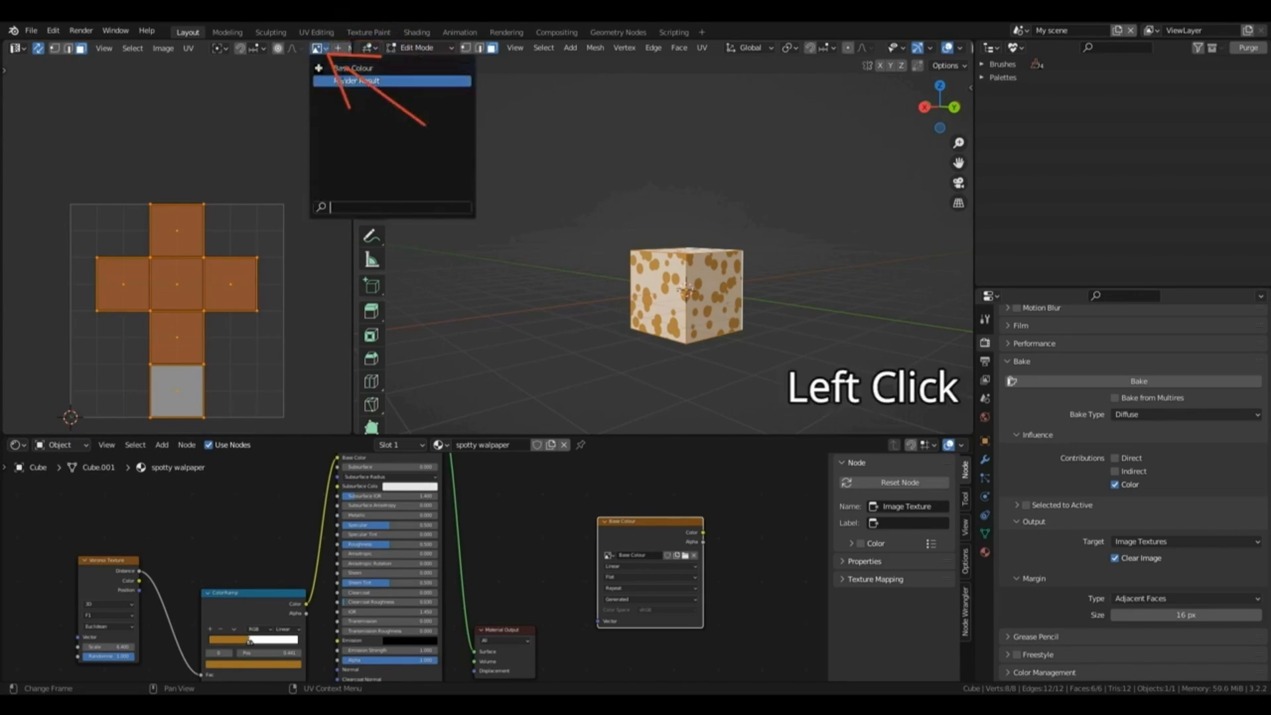
left_click(354, 68)
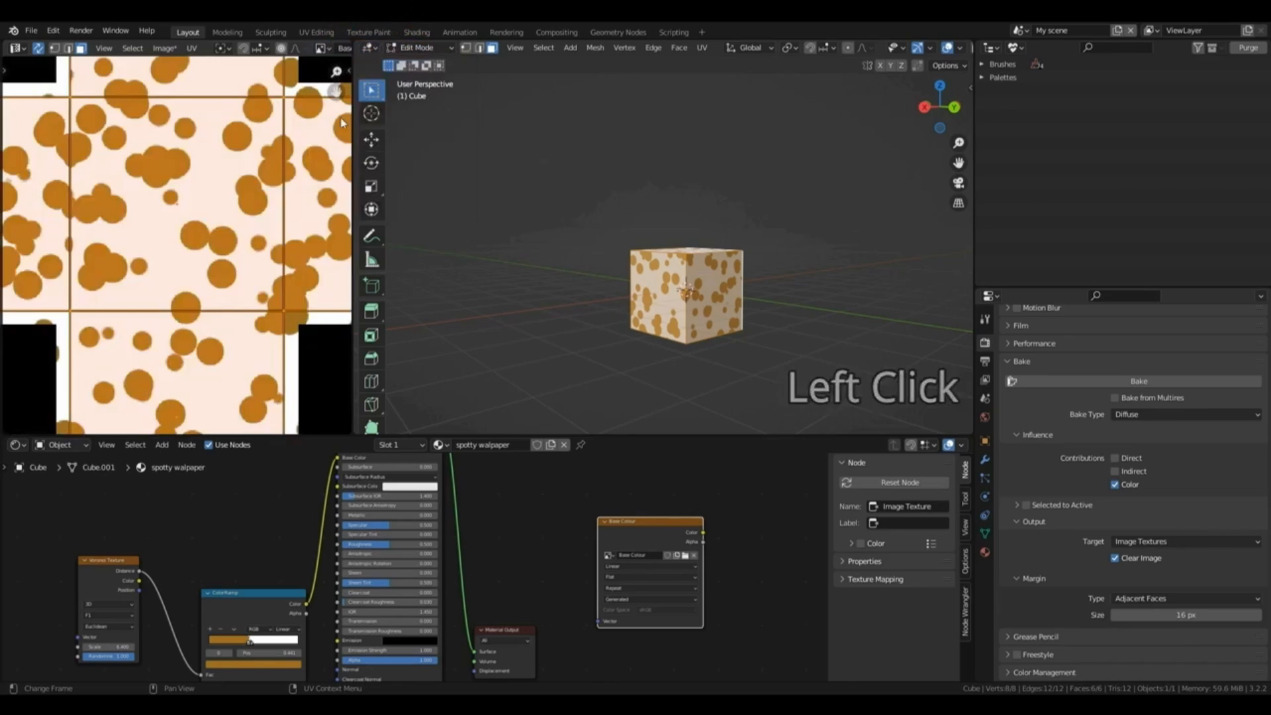
left_click_drag(337, 92, 287, 144)
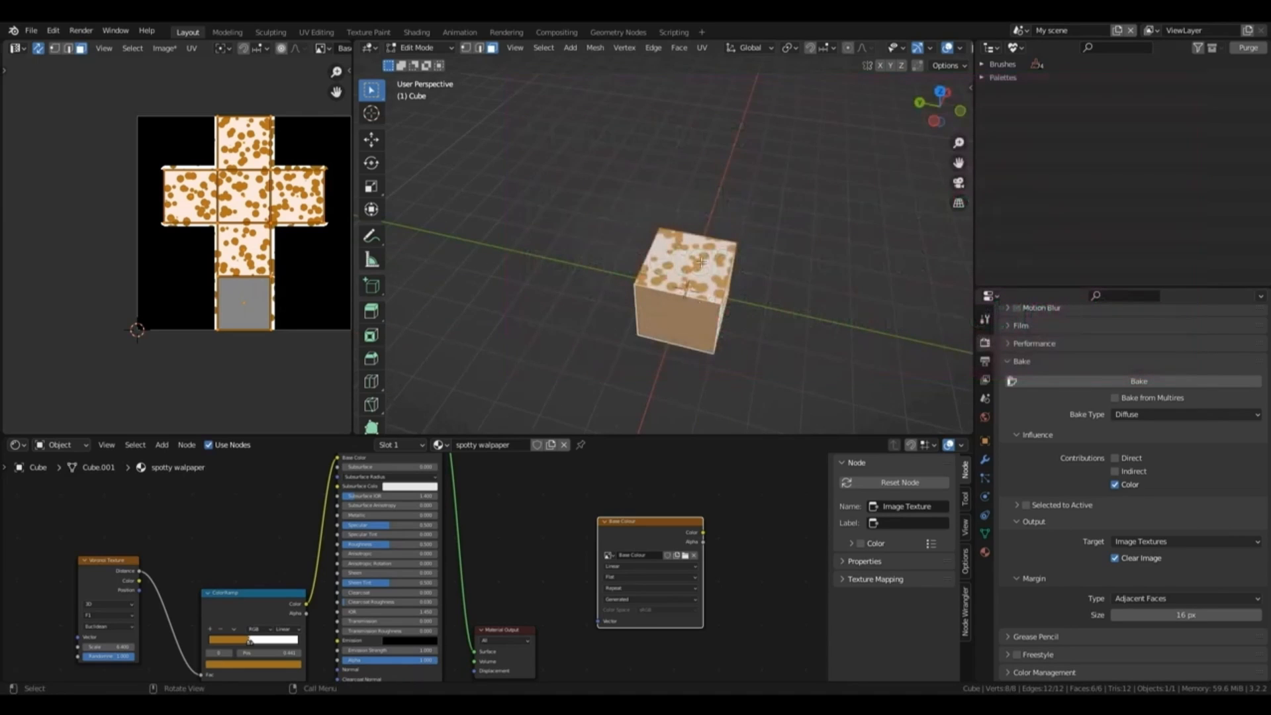
middle_click_drag(701, 263, 781, 260)
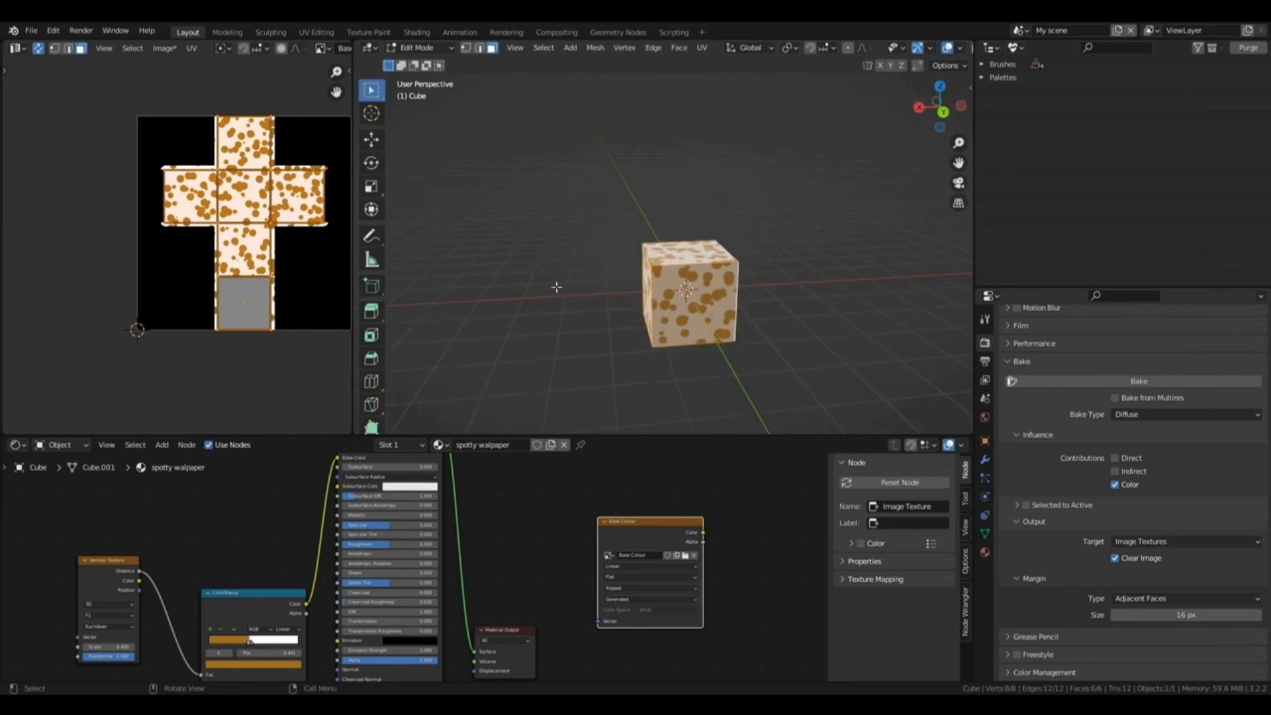
Return to Object Mode and make Material.001 the cube's active material, with its plain brown face in view.
key("Tab")
left_click(710, 196)
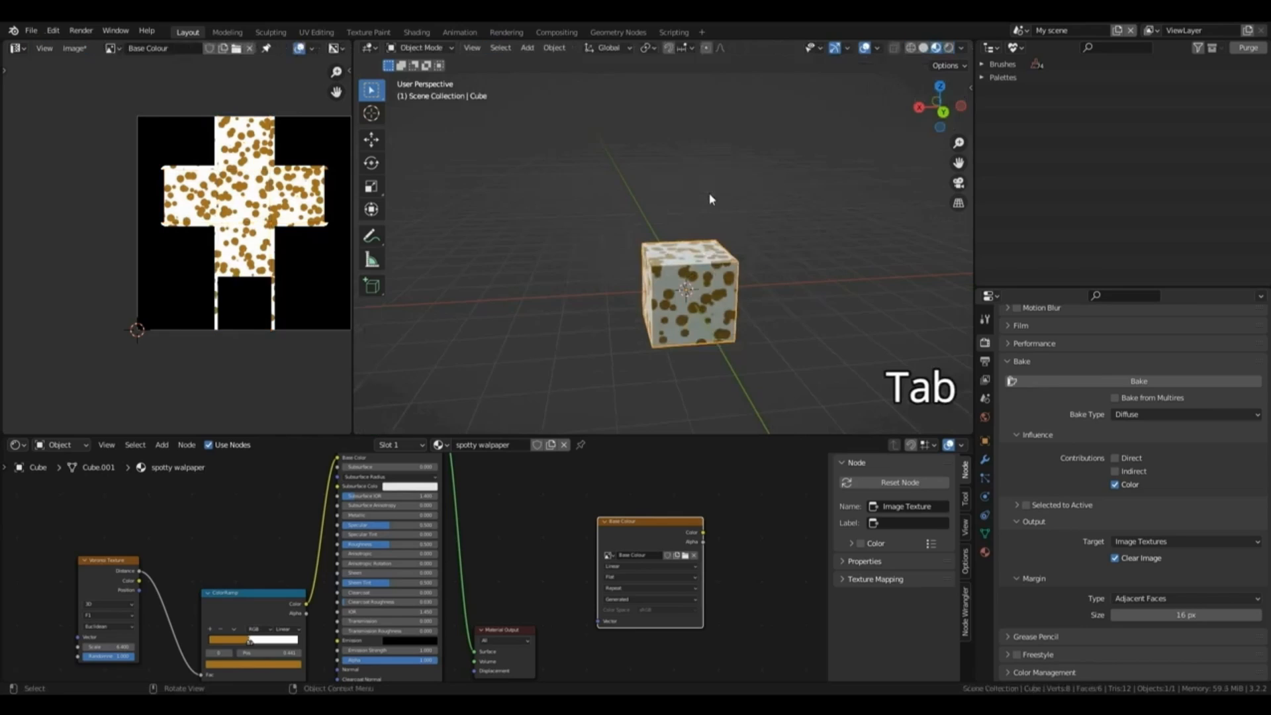
left_click(985, 552)
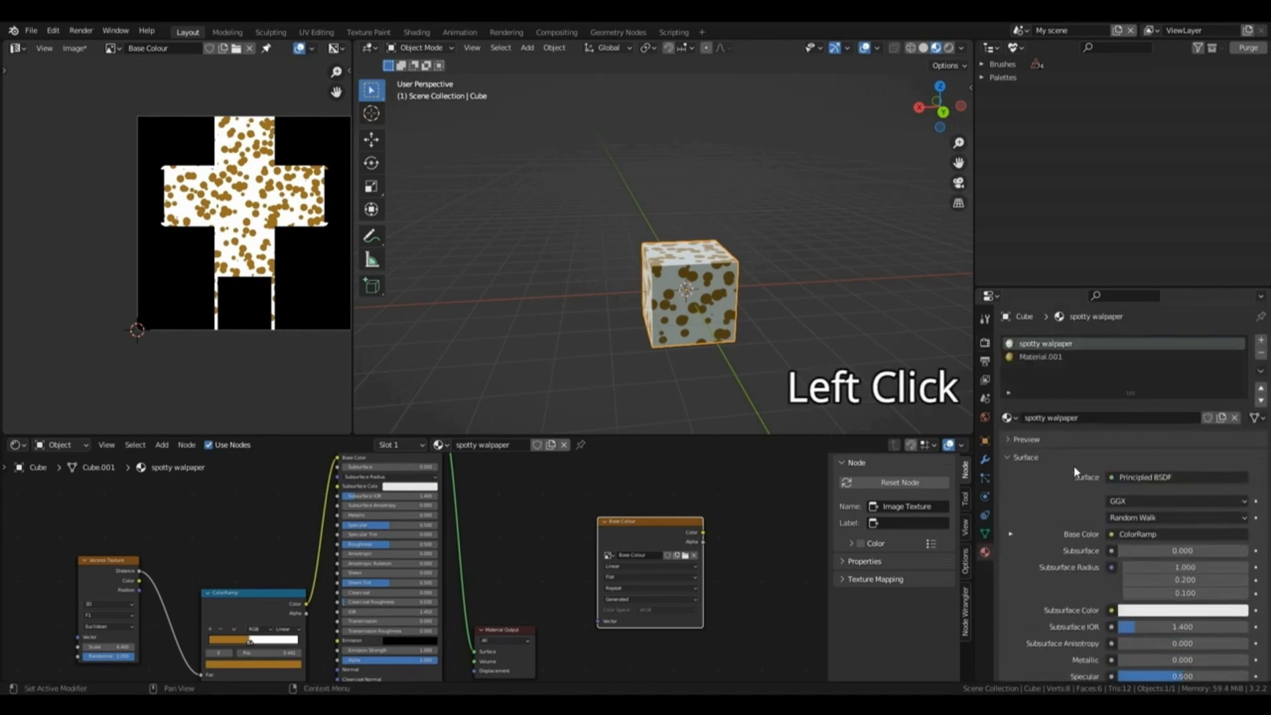
left_click(1059, 357)
left_click_drag(939, 107, 907, 114)
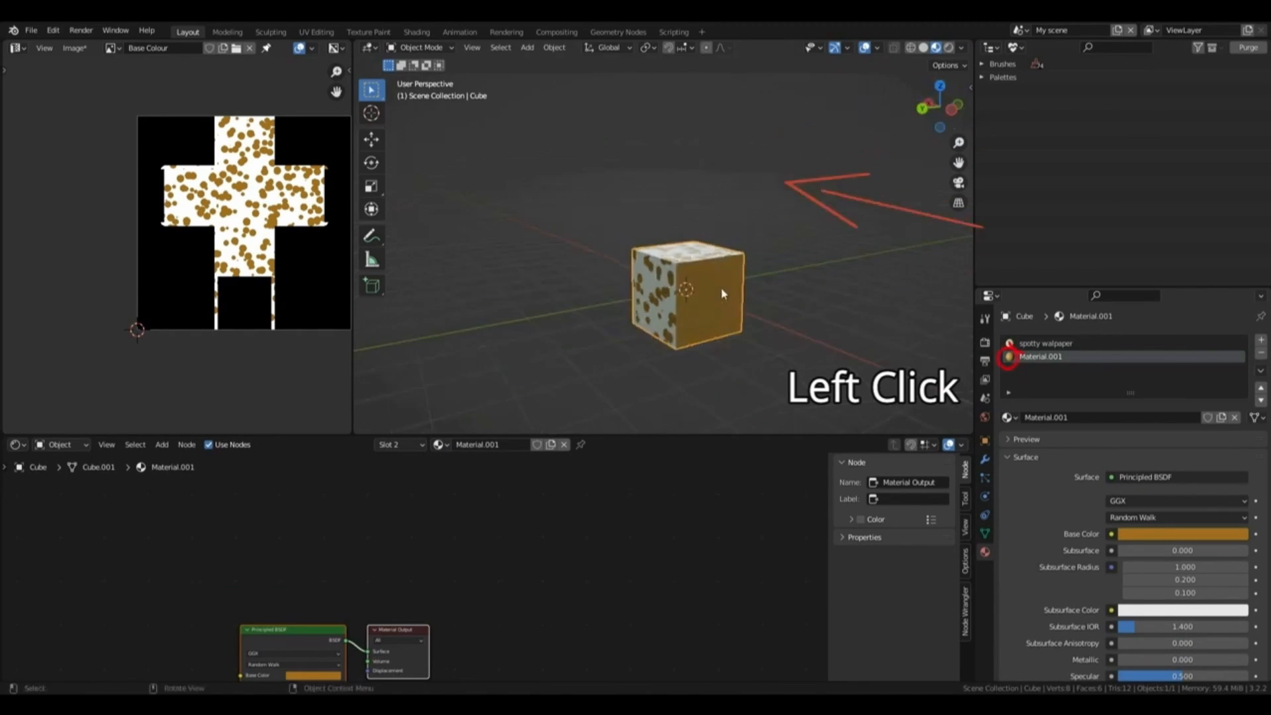
Add an Image Texture node beside Material.001's Material Output and assign the existing Base Colour image to it.
left_click_drag(821, 478, 823, 559)
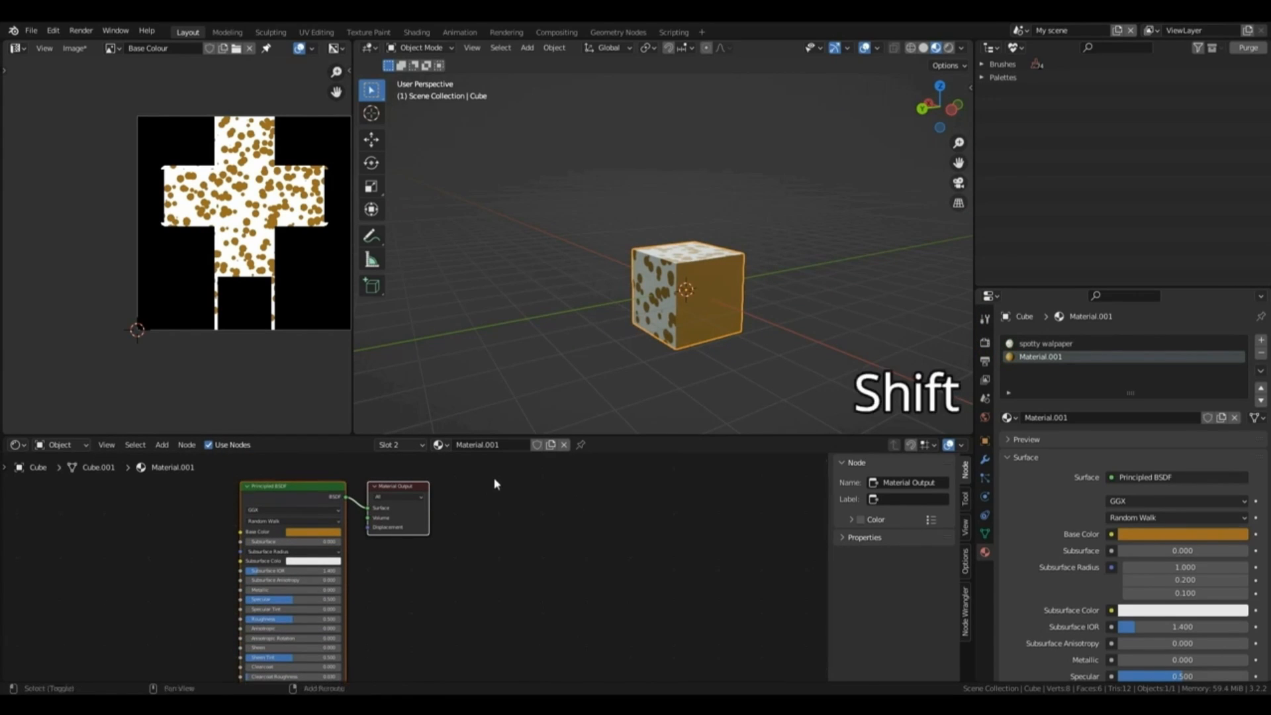
key("shift+a")
mouse_move(490, 478)
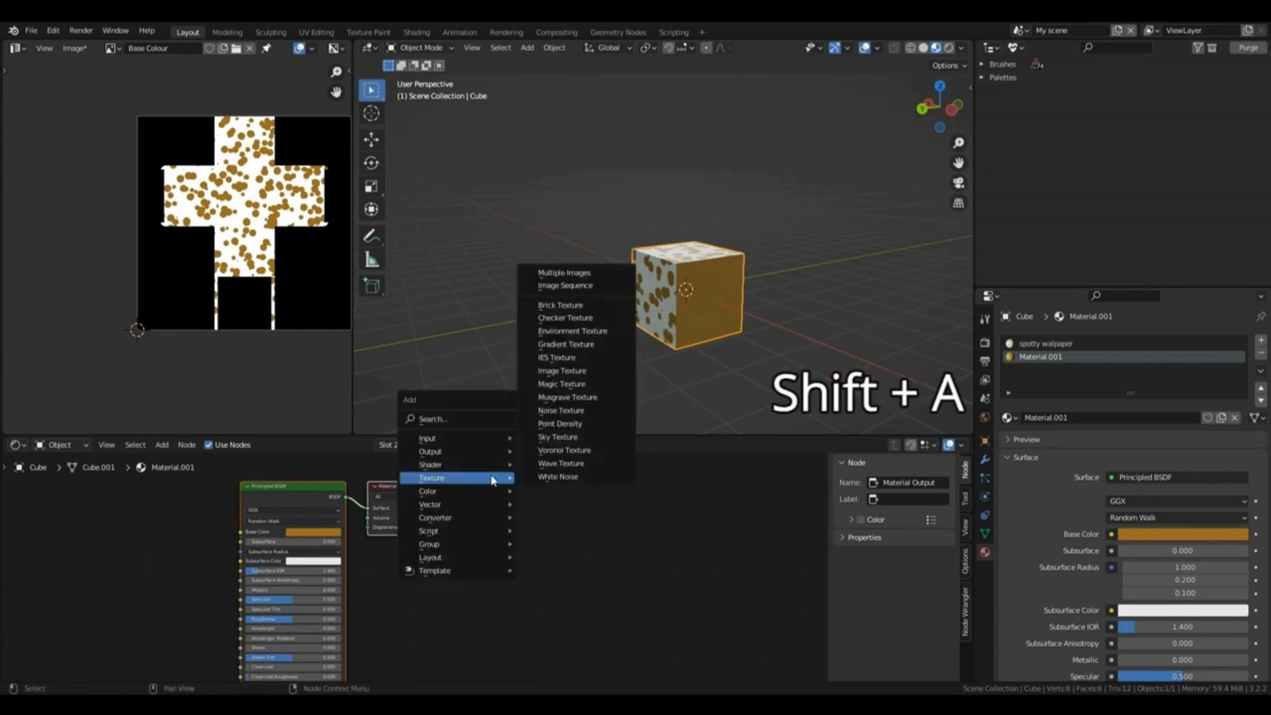
left_click(563, 370)
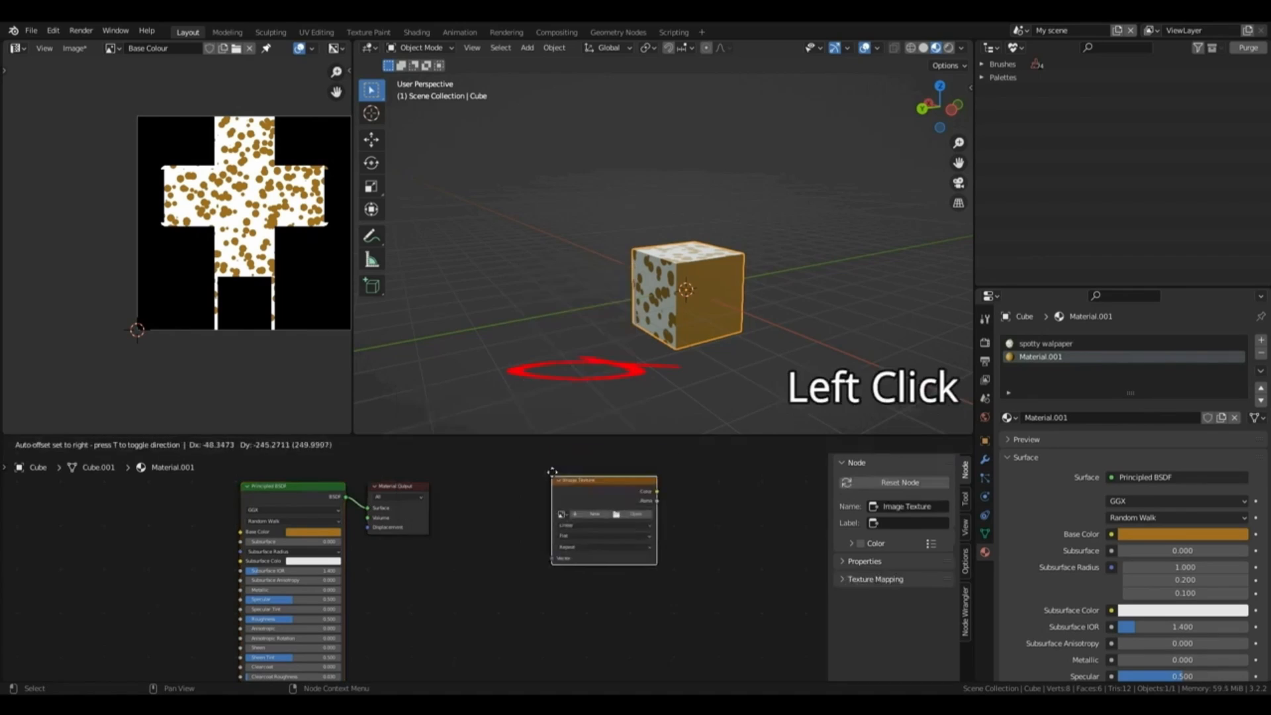
left_click(500, 550)
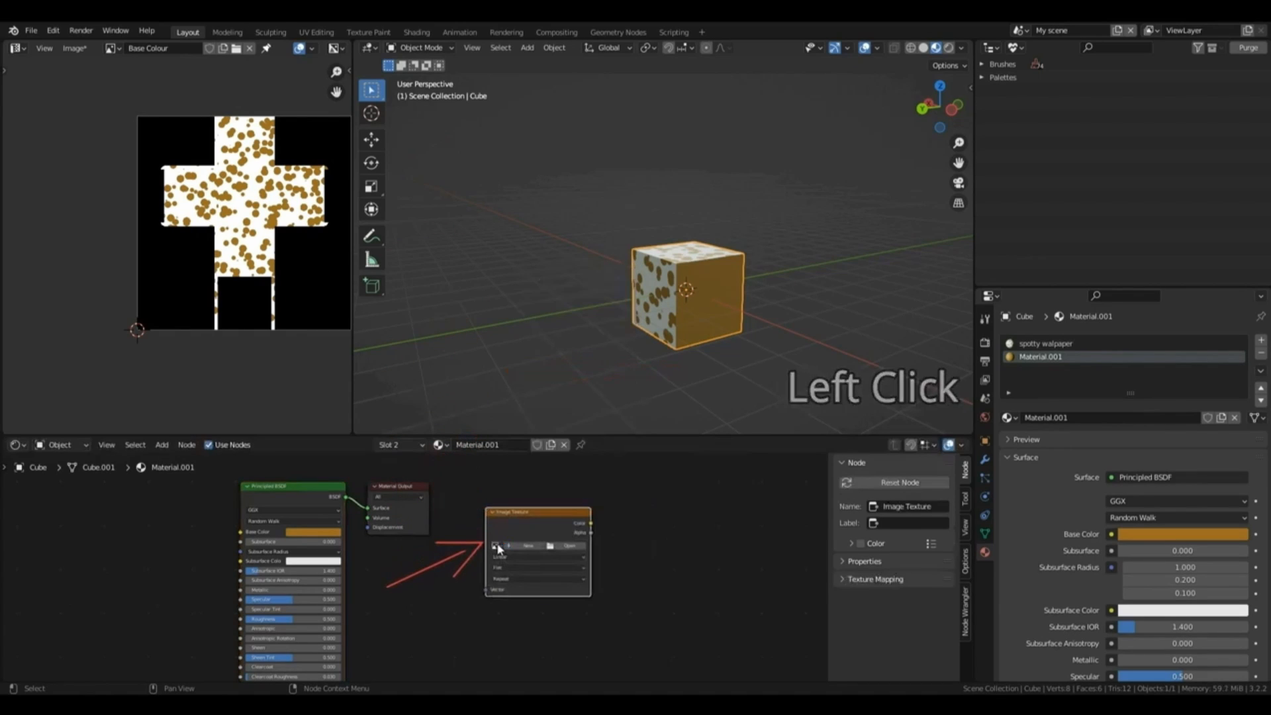
left_click(496, 545)
left_click(523, 562)
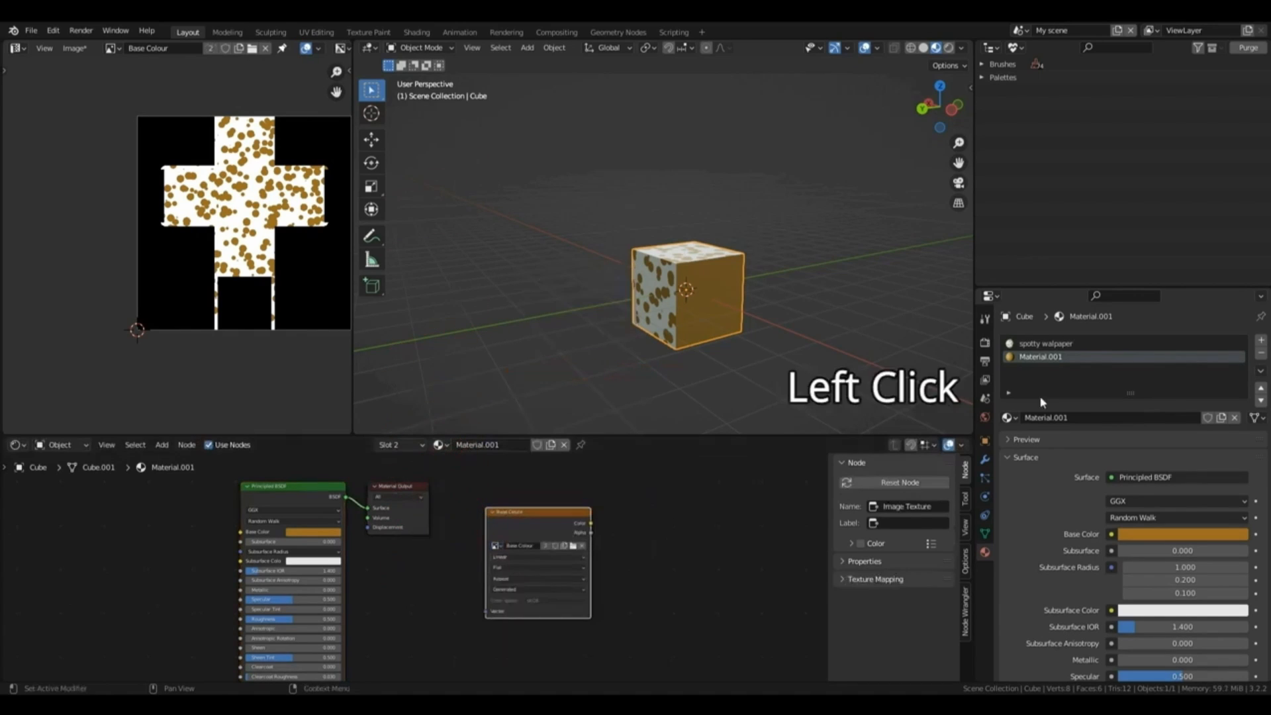
Bake the cube's Diffuse colour with both materials into the Base Colour image and save the baked image to a file.
left_click(985, 343)
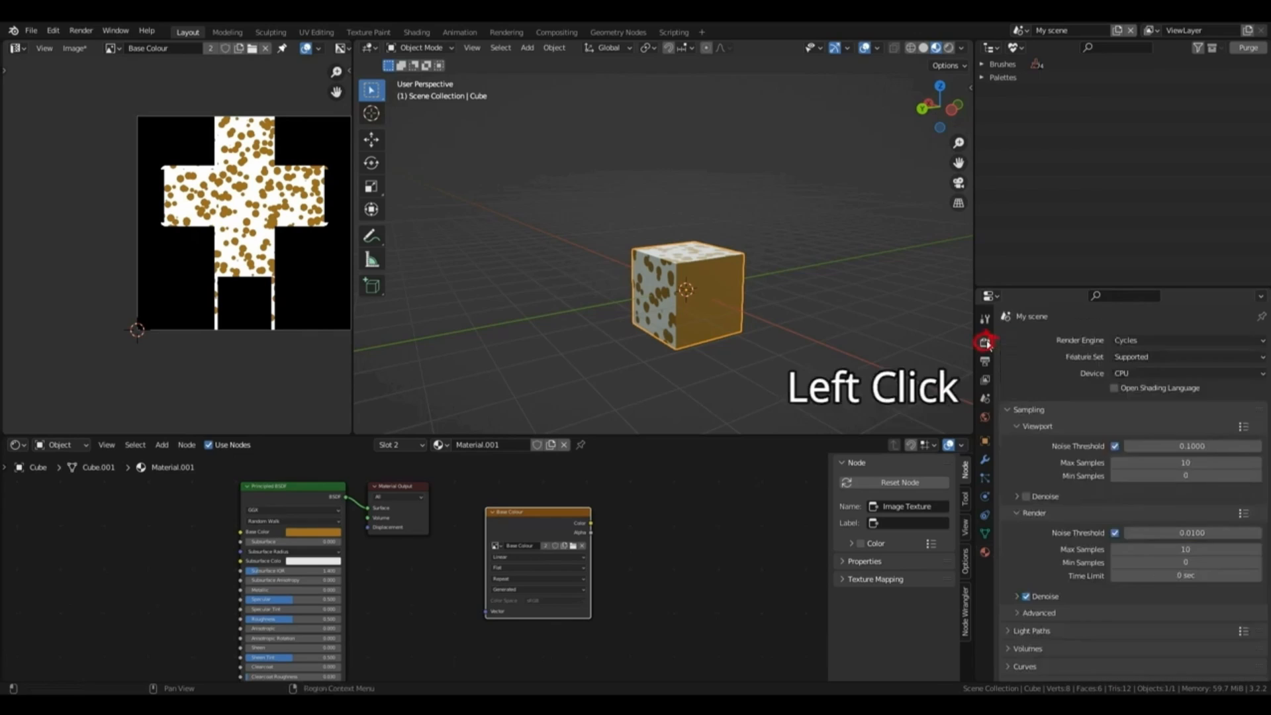
scroll(1063, 494, "down", 15)
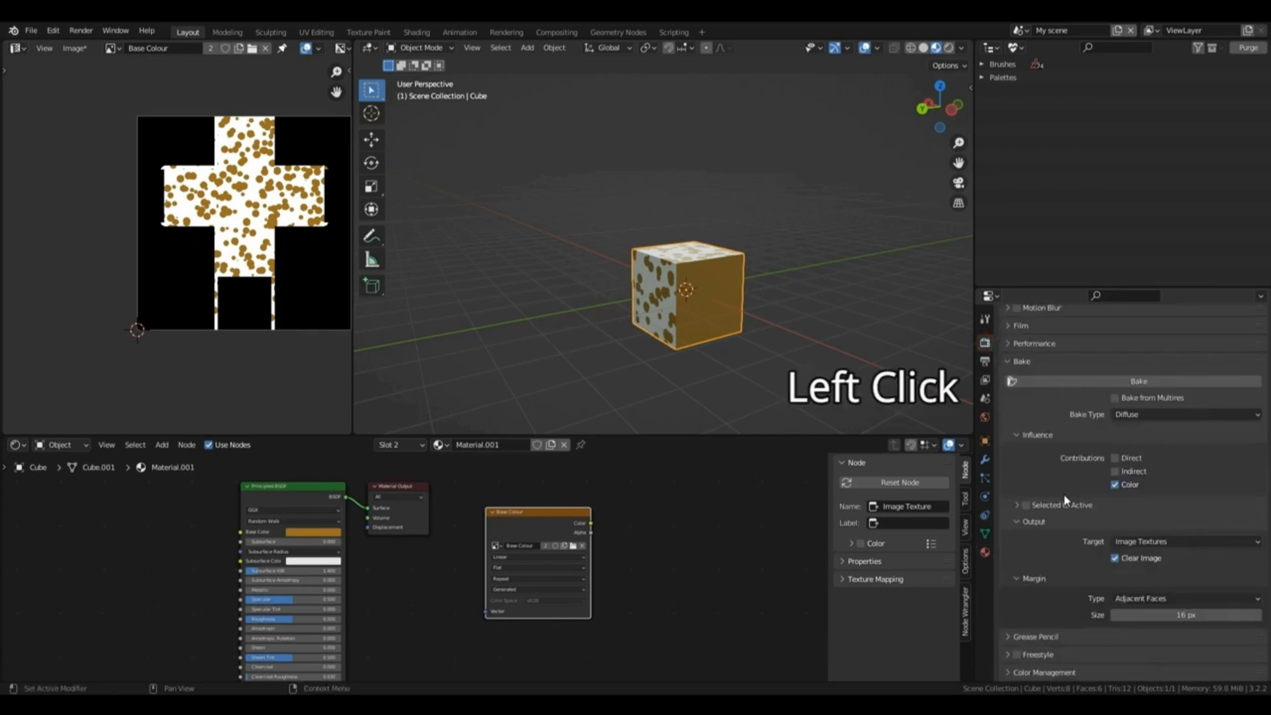
left_click(1119, 383)
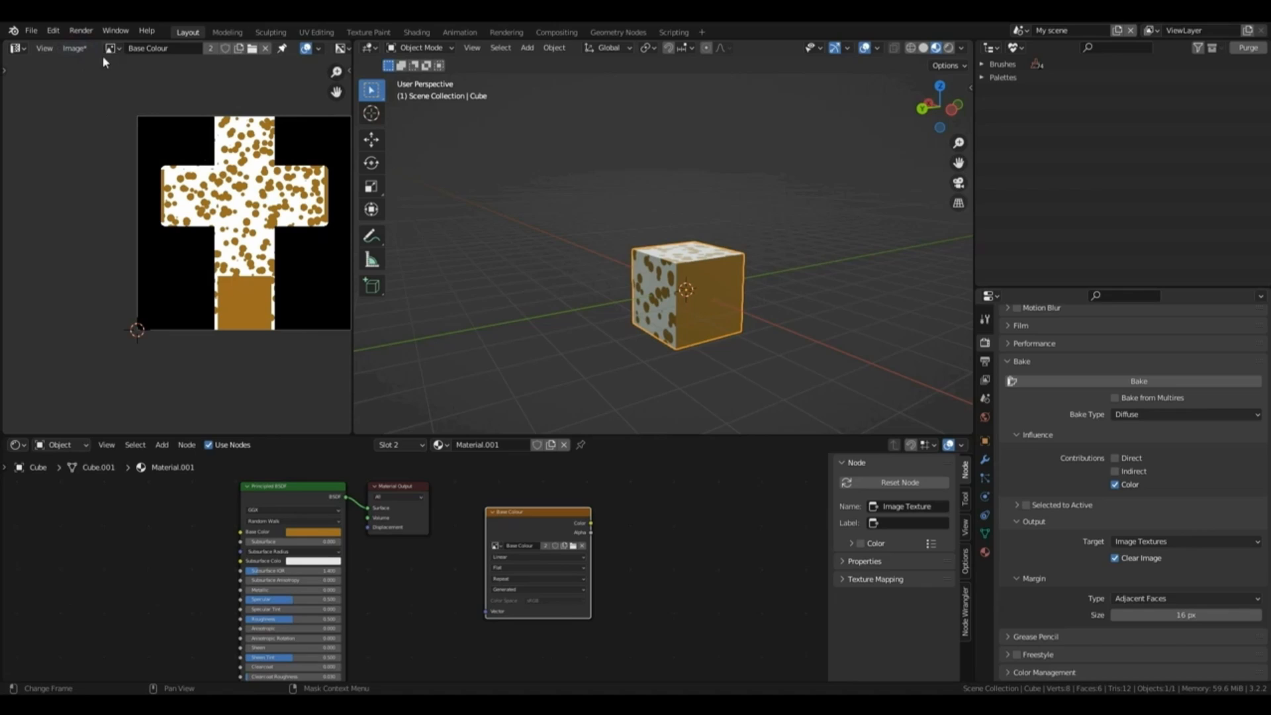
left_click(78, 53)
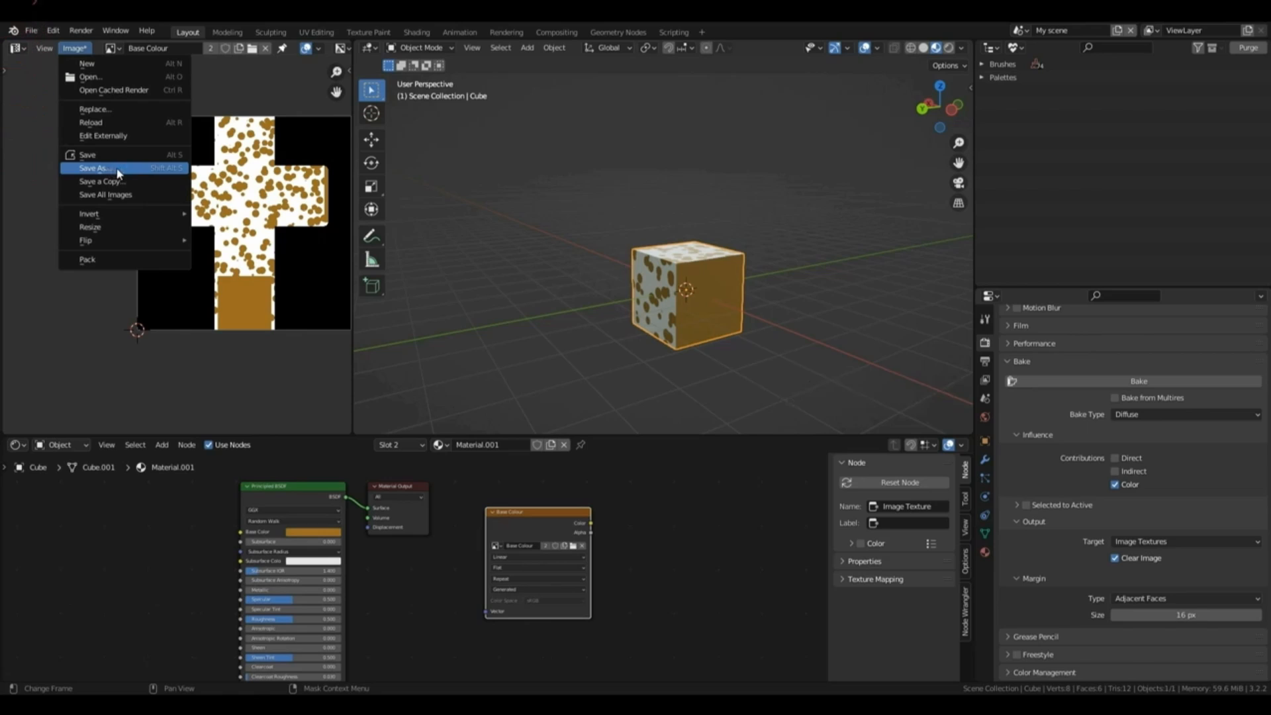
left_click(118, 170)
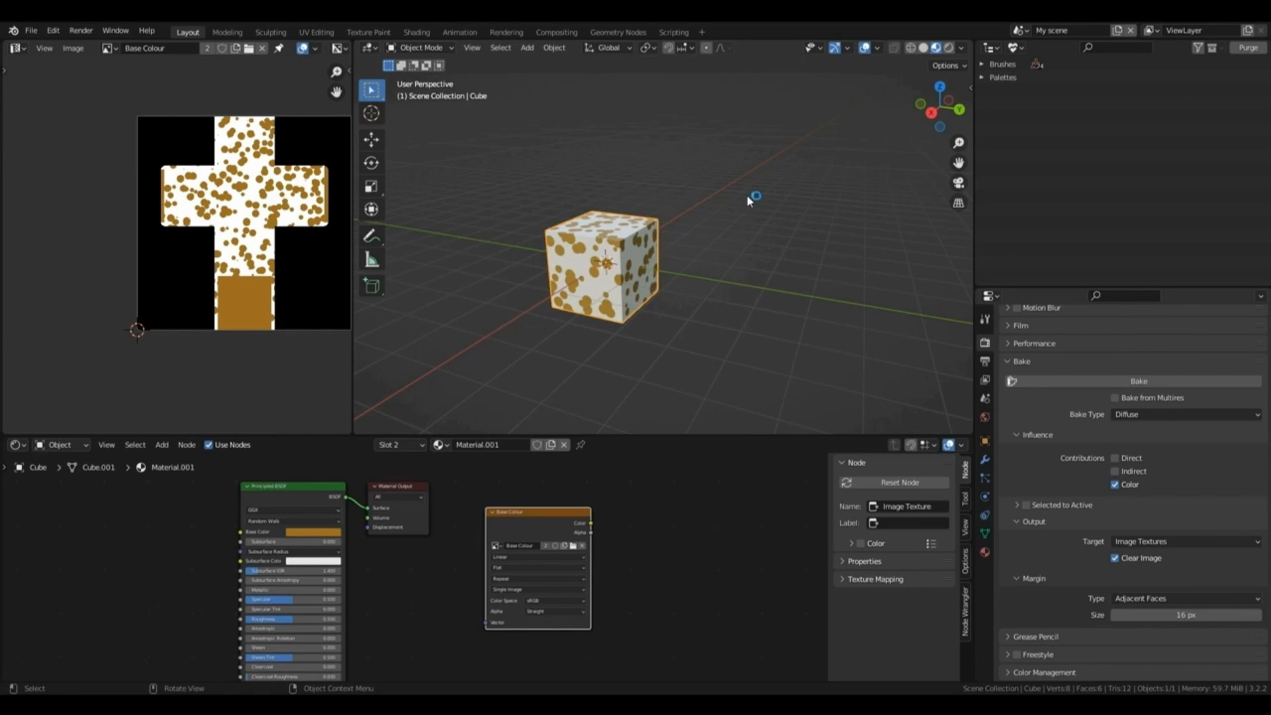
Add a second cube mesh and move it along the Y axis until it stands clear beside the original cube.
key("shift")
key("shift+a")
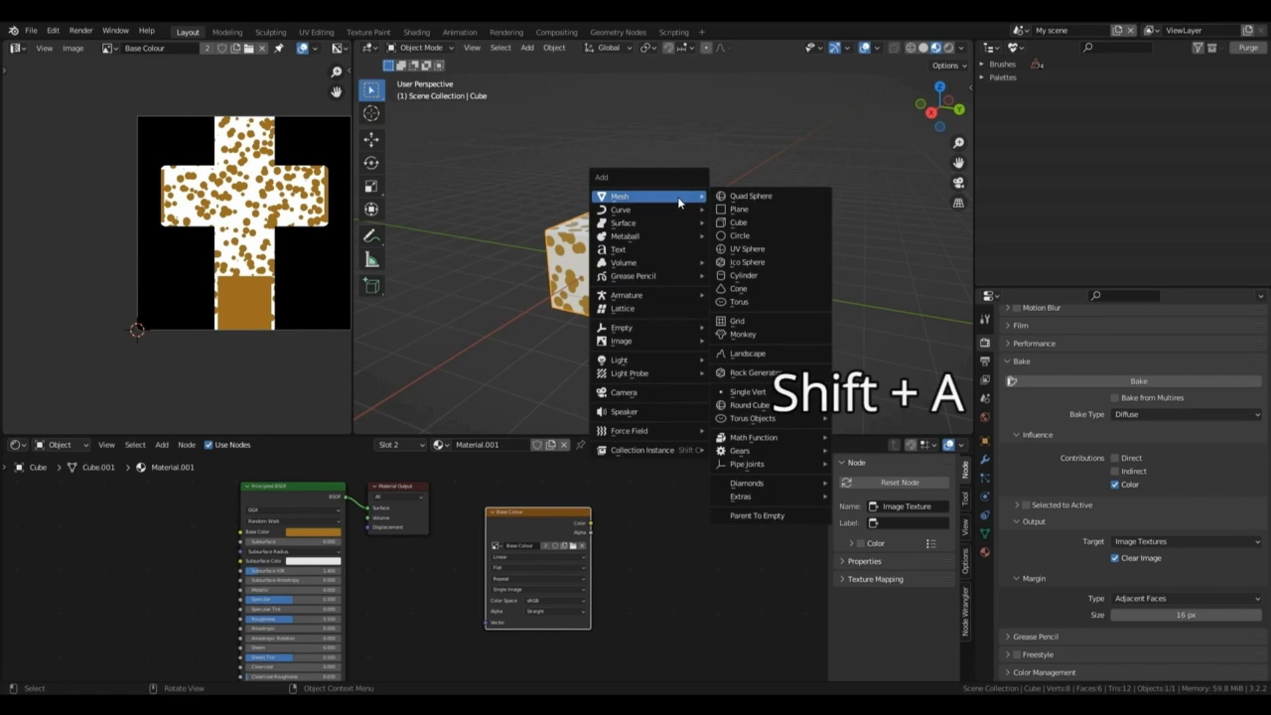
left_click(734, 224)
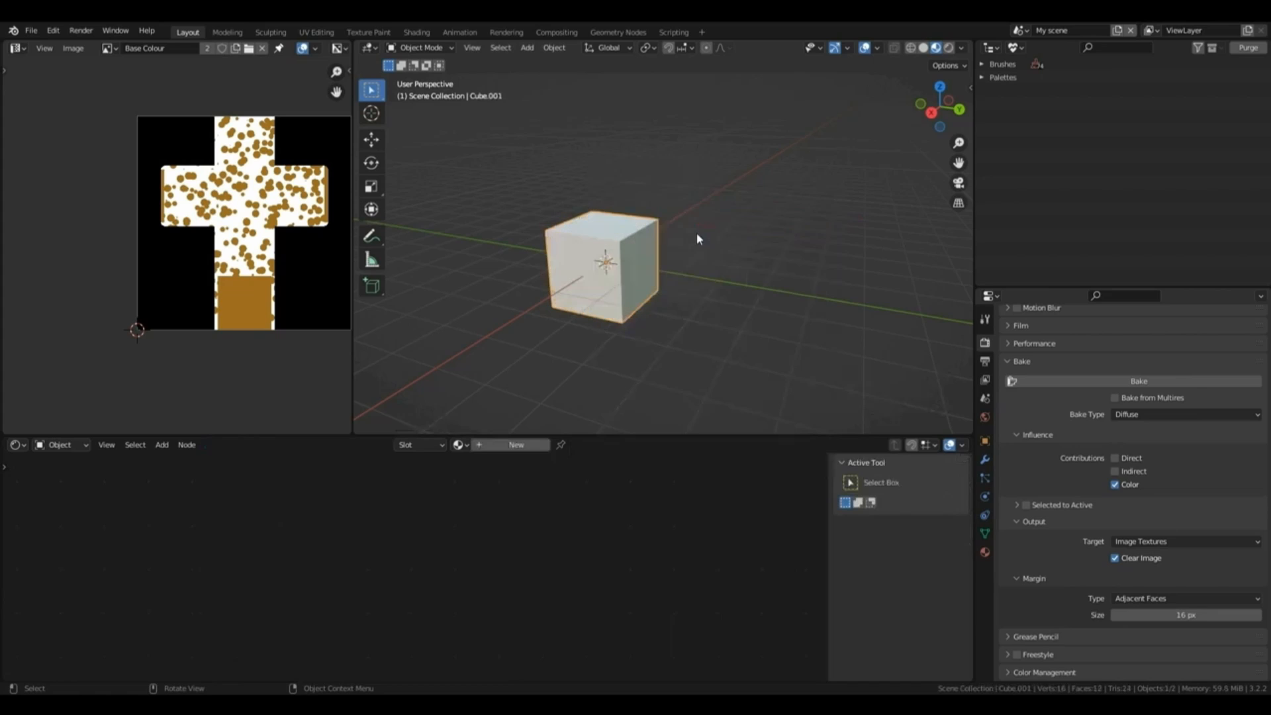
key("g")
key("y")
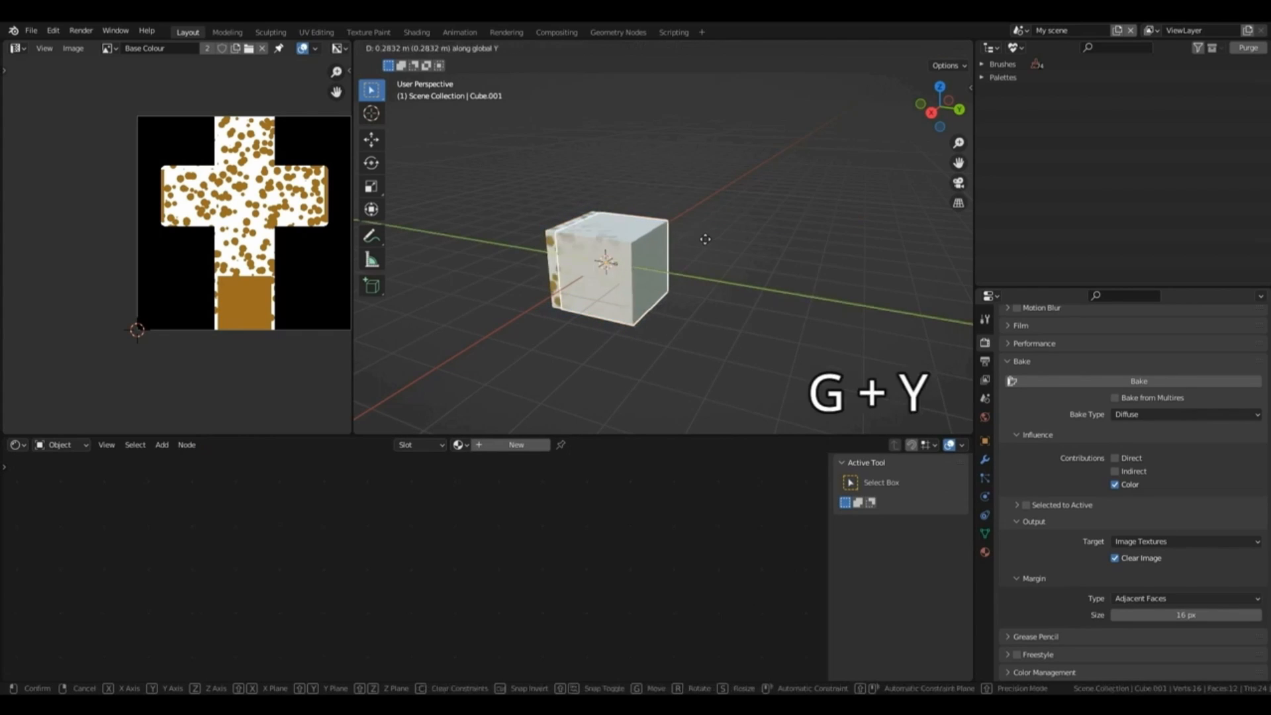
left_click(829, 281)
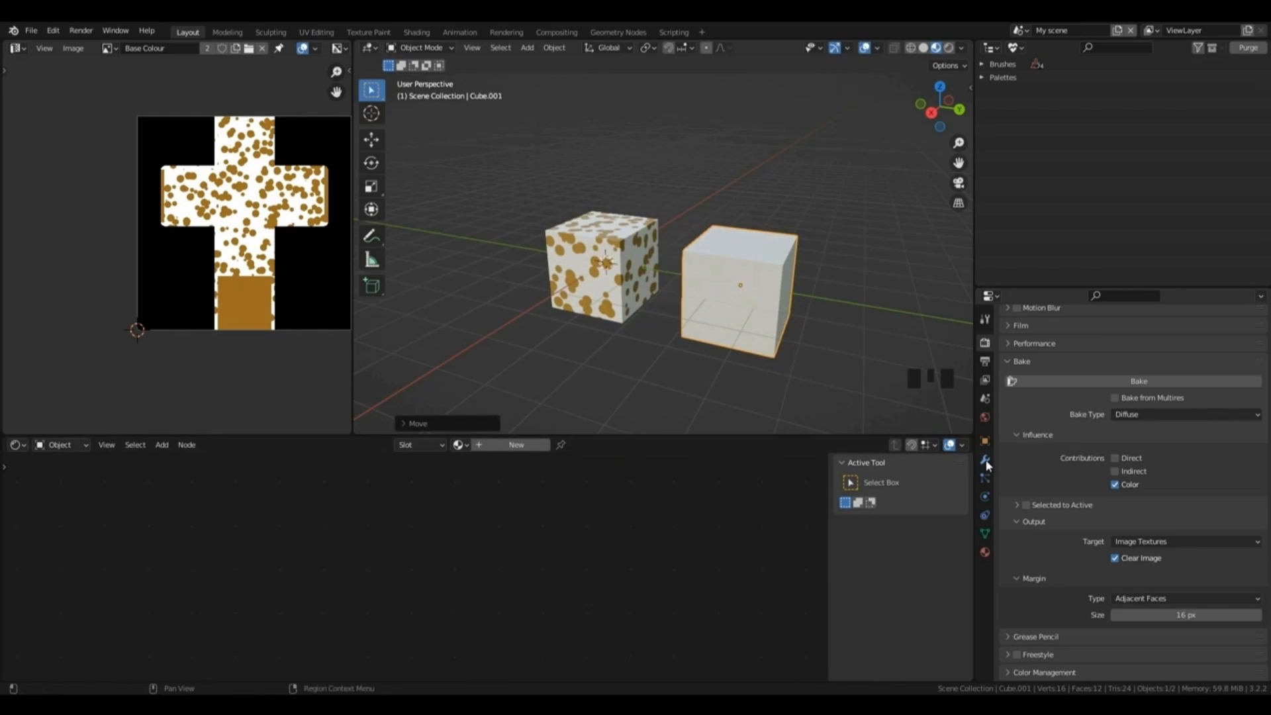
Create a new material on the second cube.
scroll(1112, 454, "up", 14)
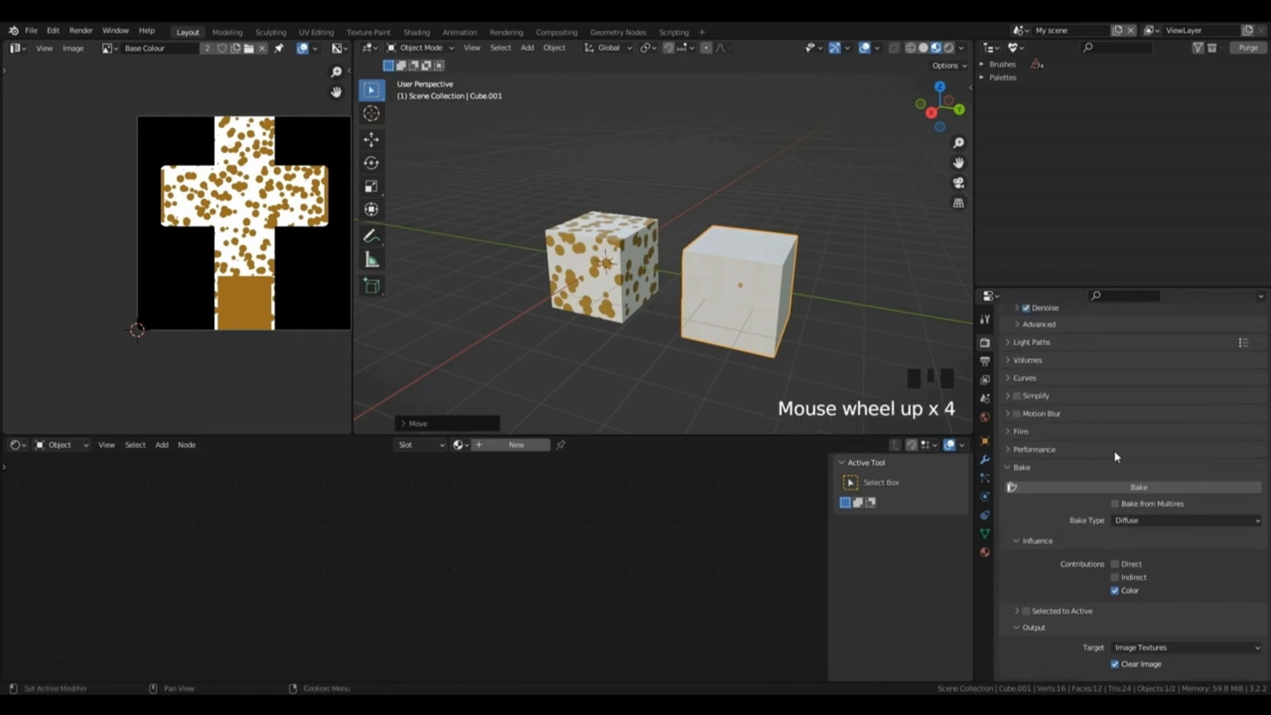
left_click(984, 552)
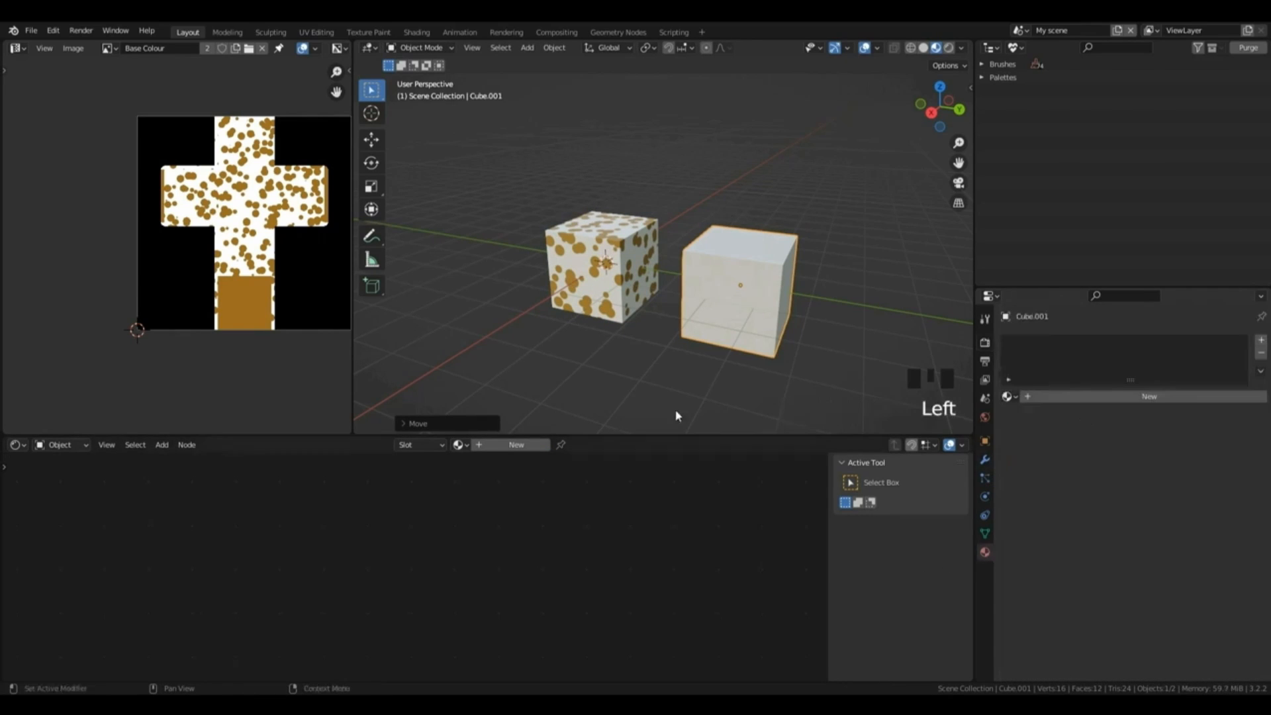
left_click(508, 444)
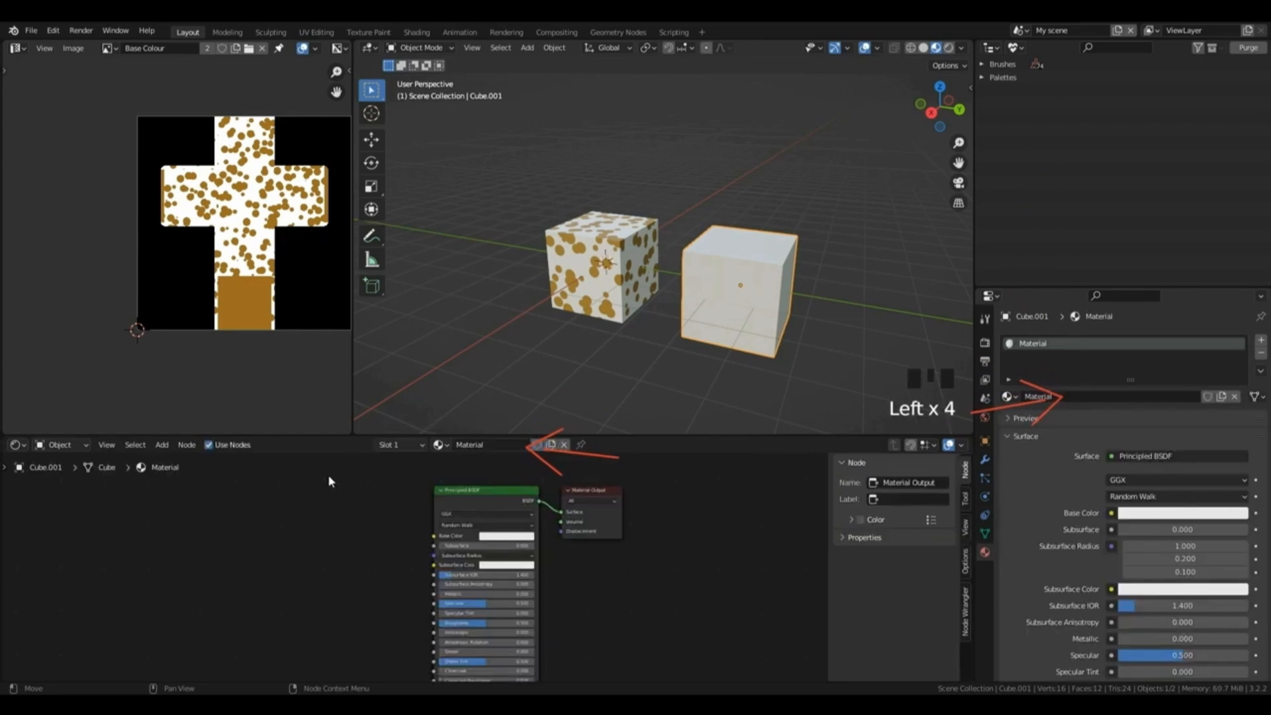
Add an Image Texture node with the Base Colour image and connect its Color output to the Principled BSDF's Base Color.
key("shift+a")
mouse_move(324, 530)
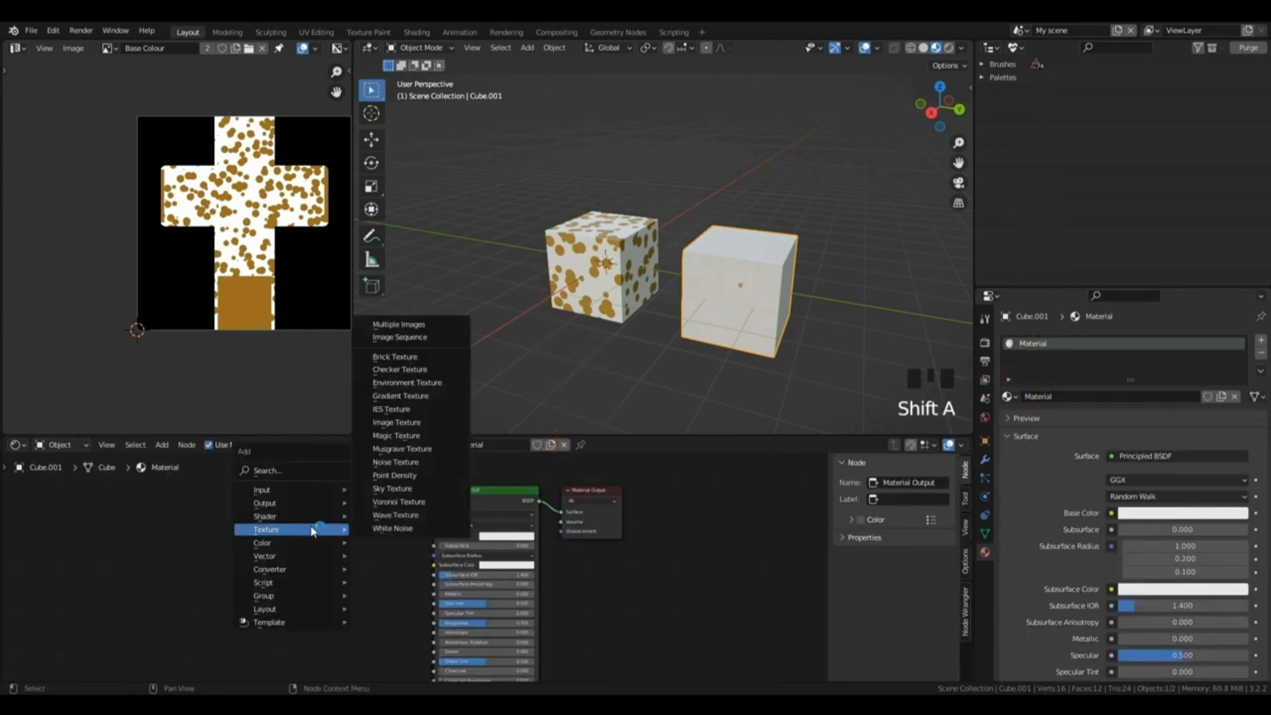
left_click(396, 422)
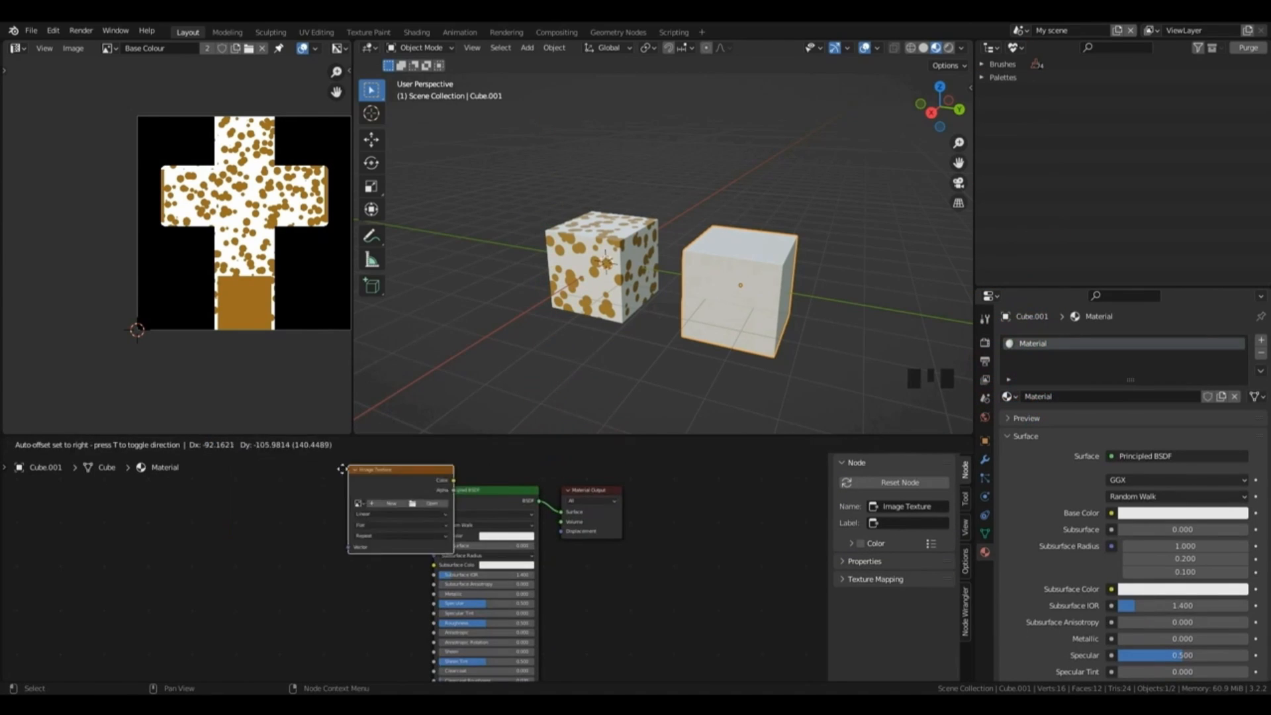
left_click(228, 581)
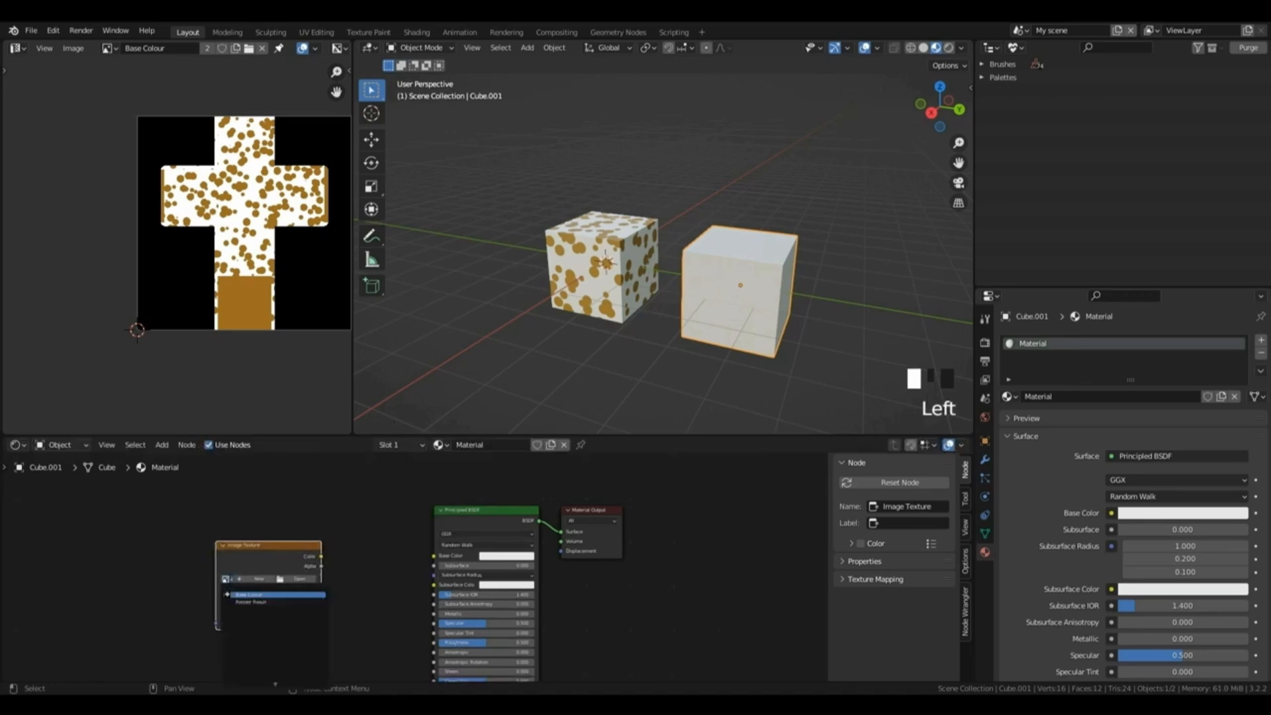
left_click(255, 595)
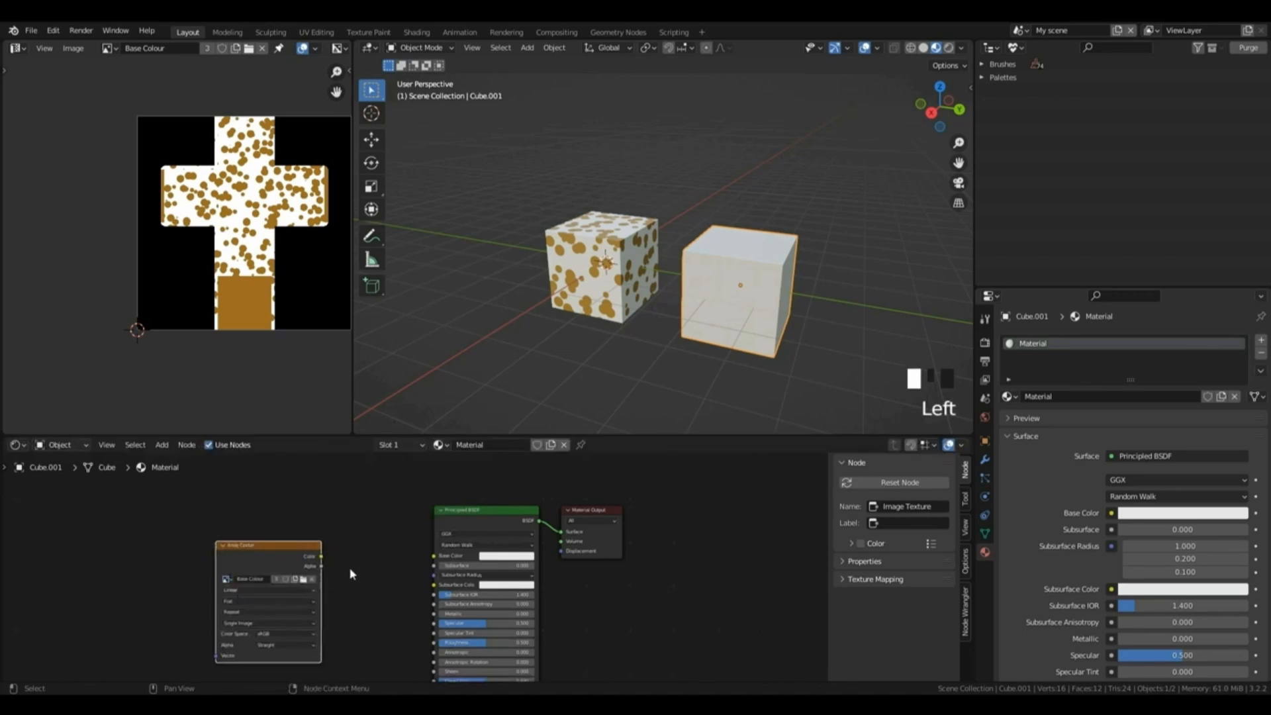
left_click_drag(320, 557, 443, 559)
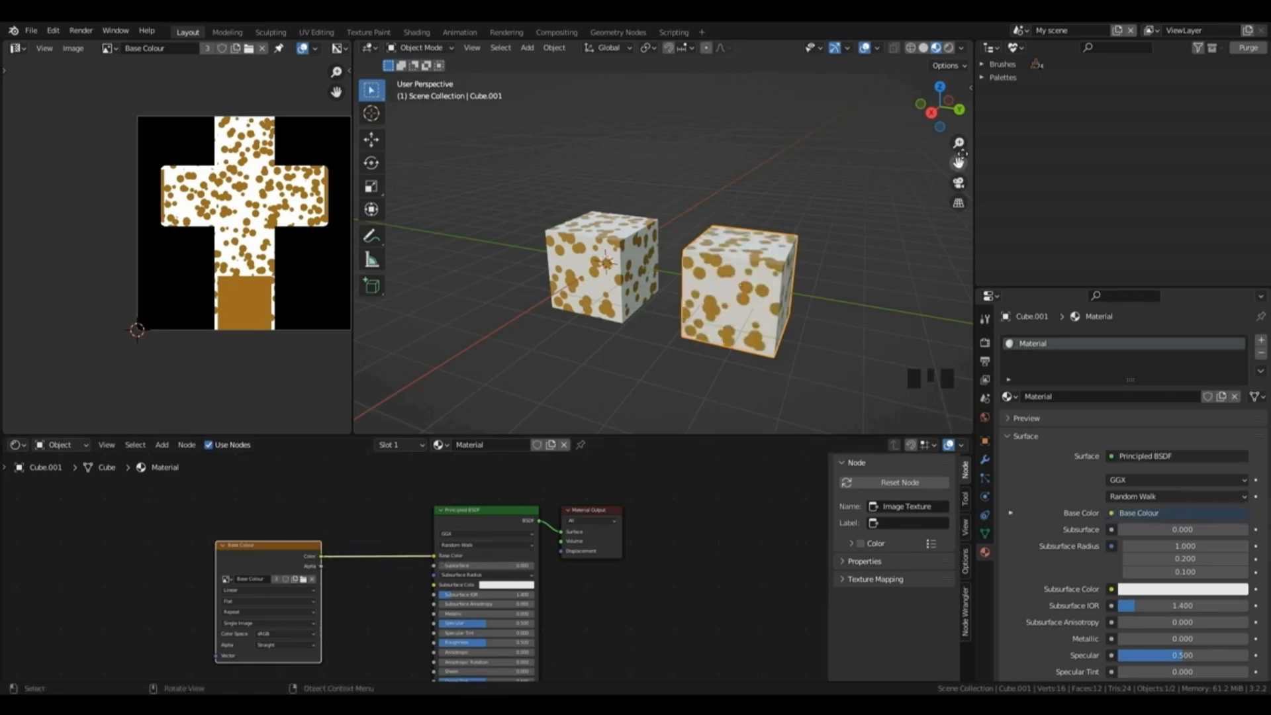
Compare the second cube and its image-based material with the original cube and its spotty walpaper and Material.001 materials.
left_click_drag(940, 106, 939, 110)
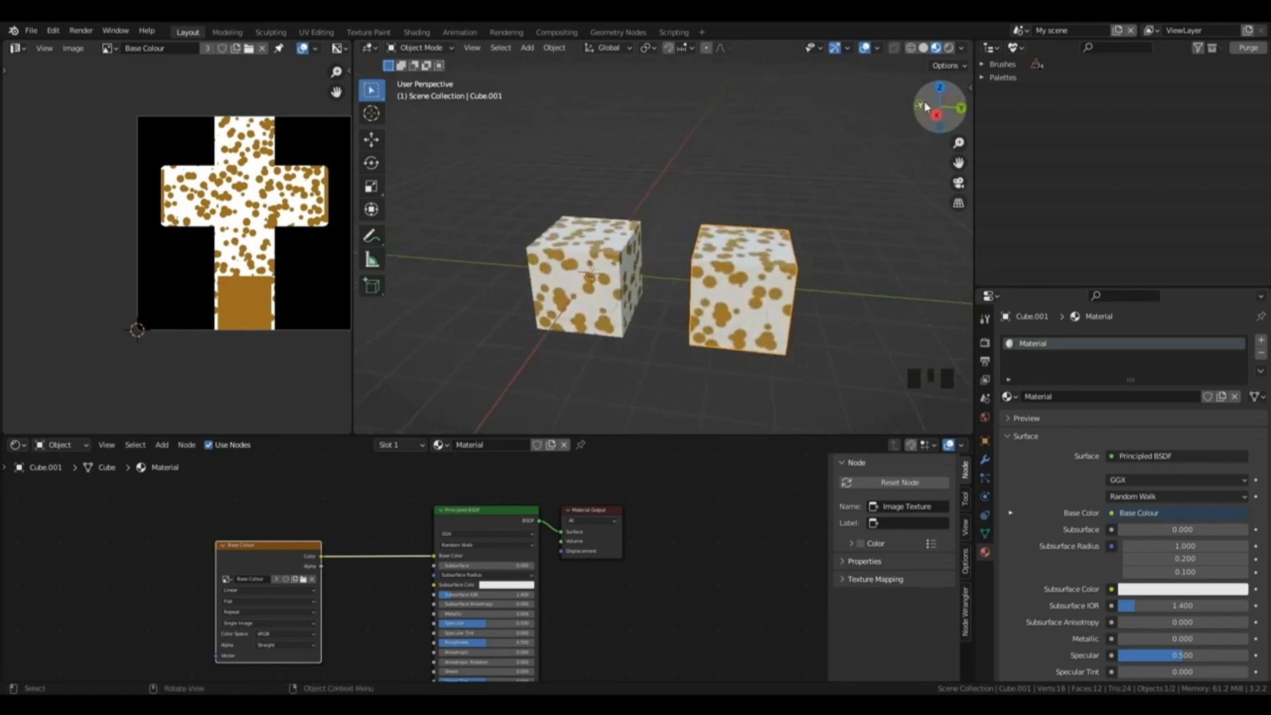
scroll(785, 233, "up", 1)
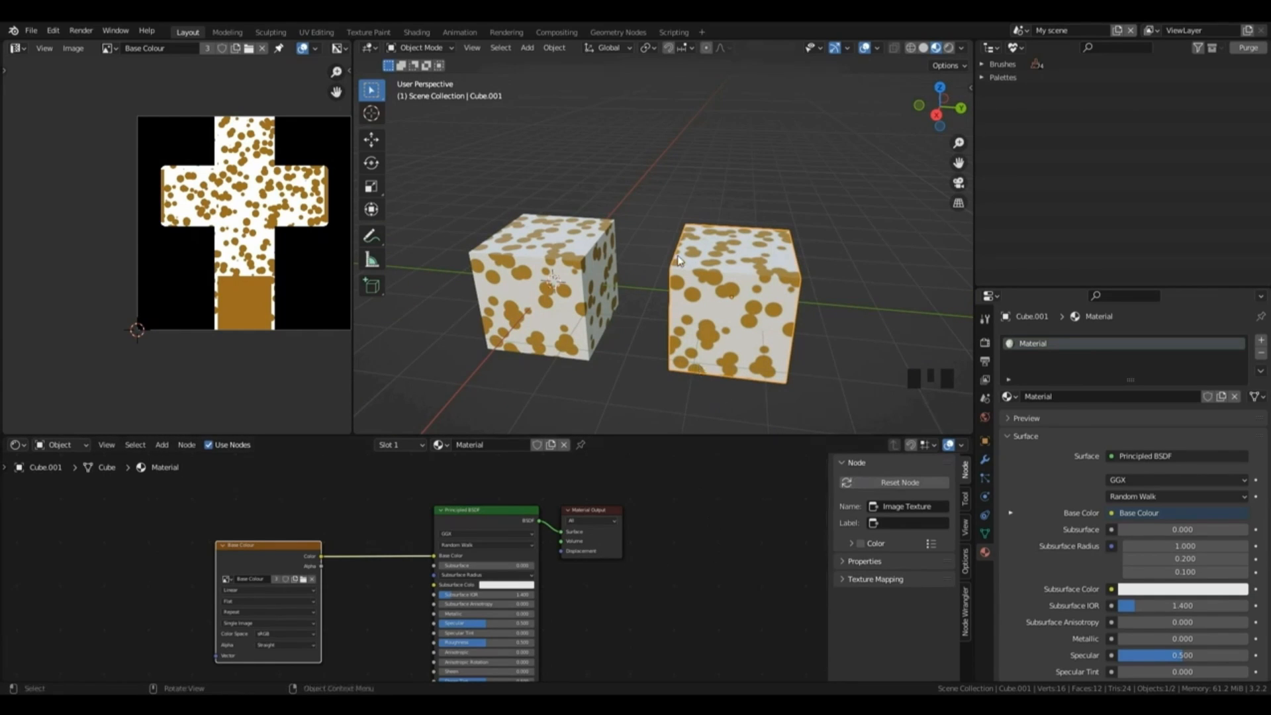
scroll(497, 611, "down", 1)
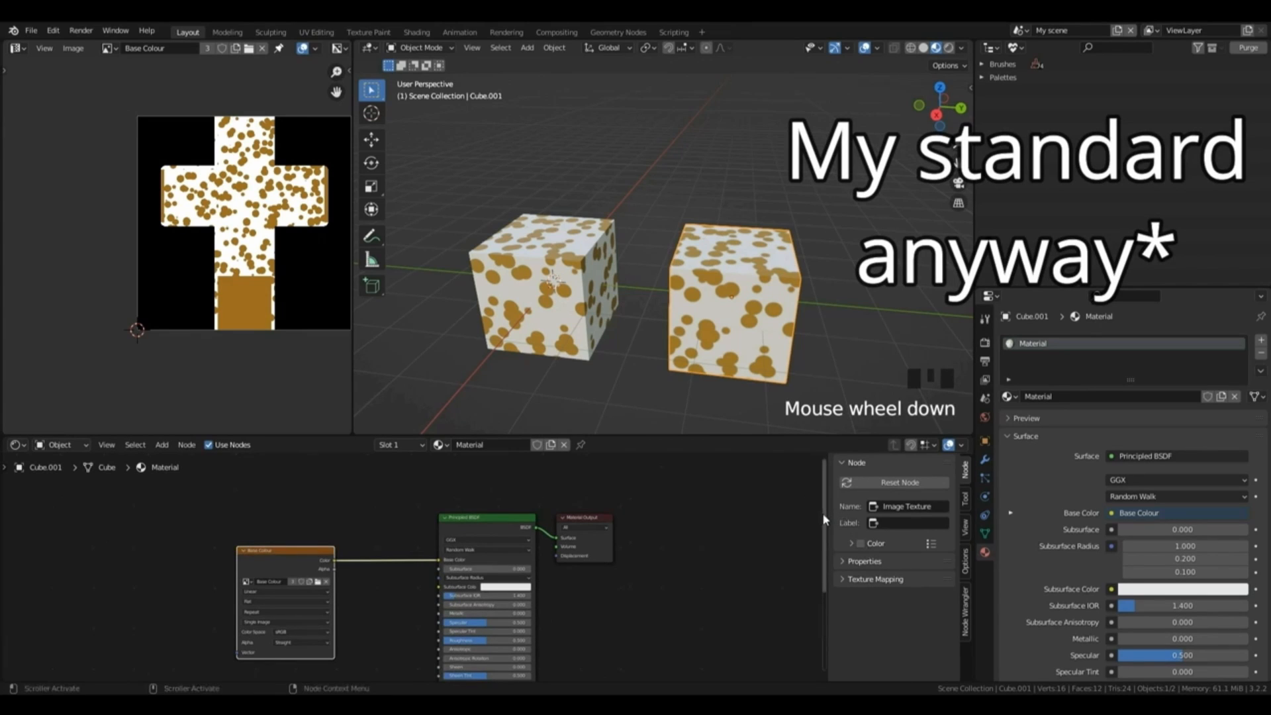
left_click_drag(822, 512, 492, 546)
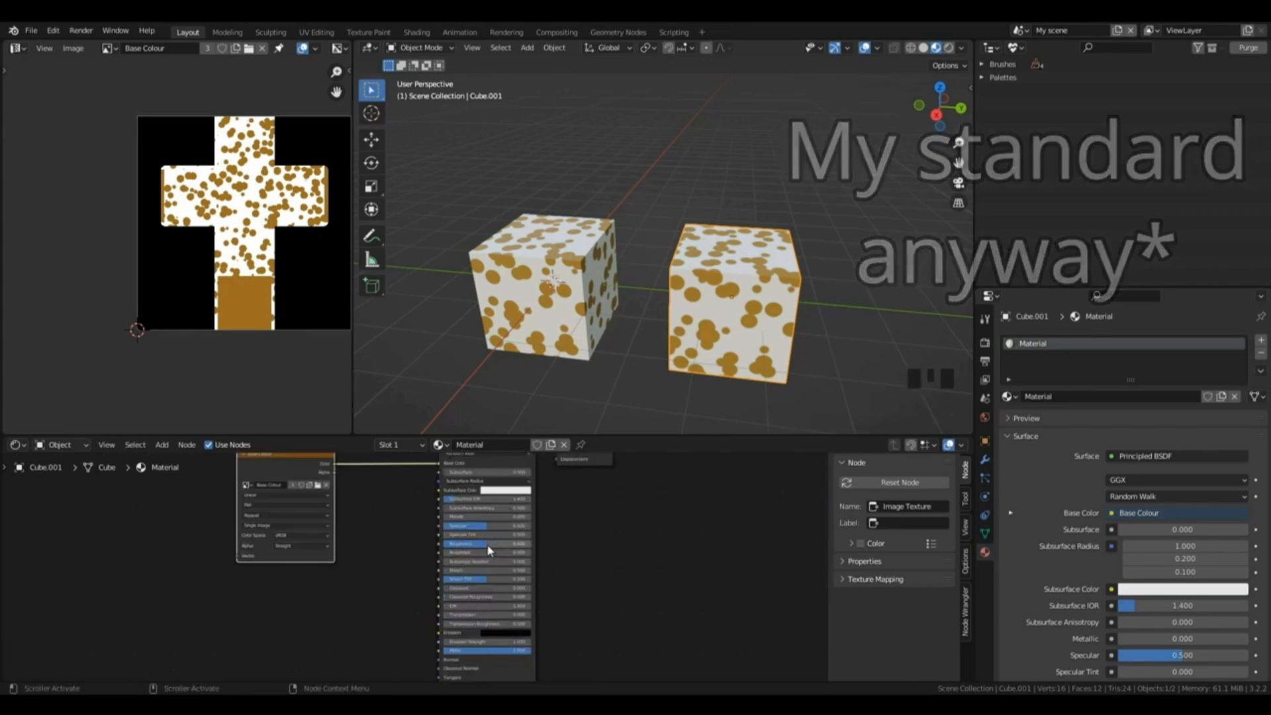
left_click(891, 139)
left_click_drag(940, 106, 970, 116)
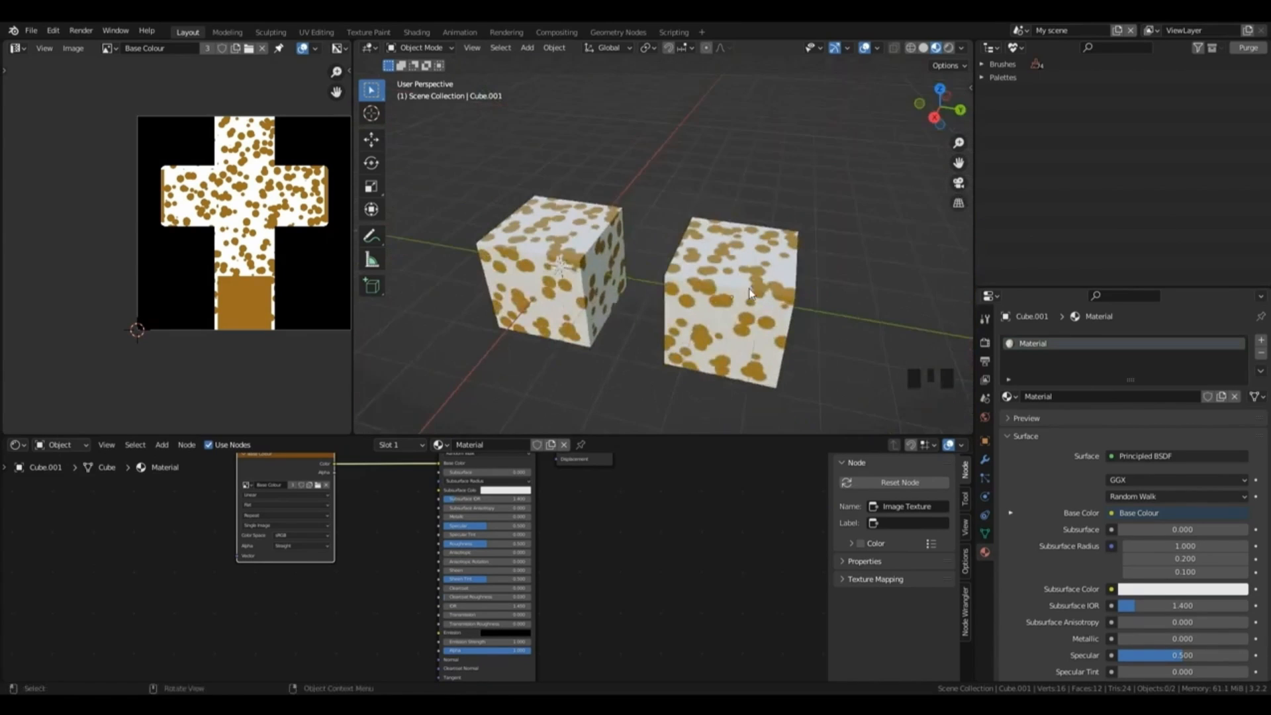
left_click(756, 287)
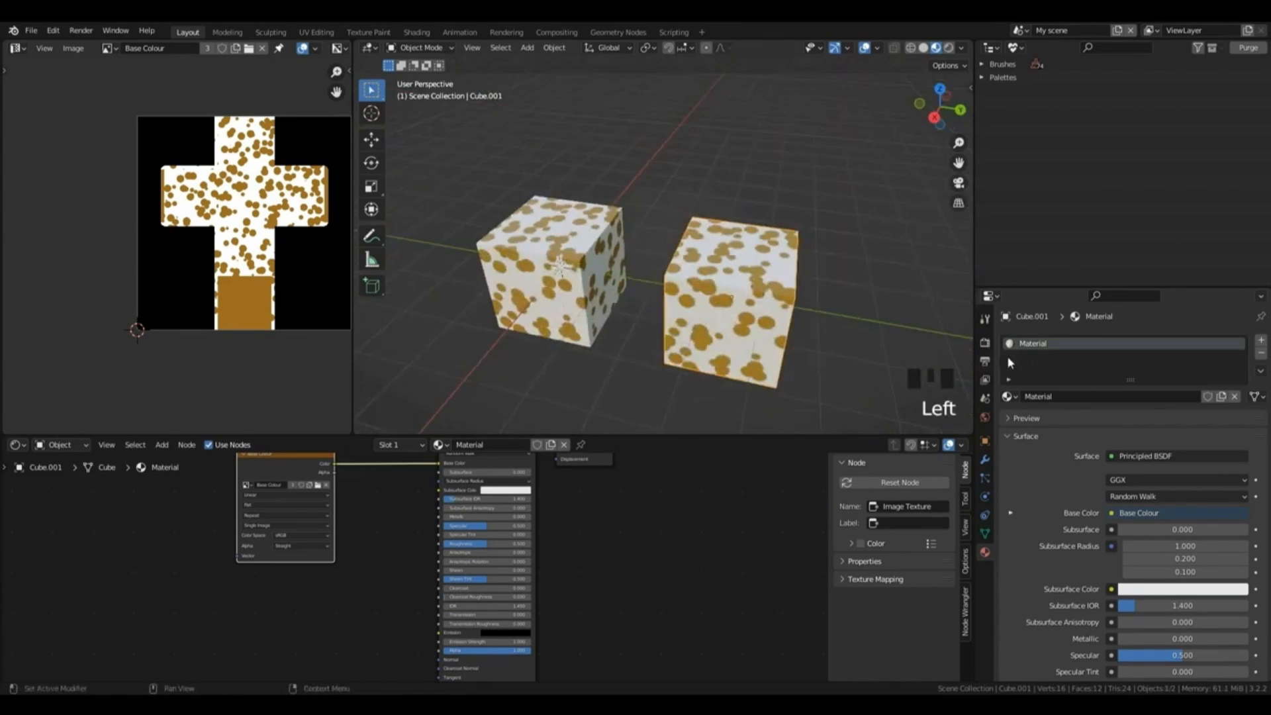
left_click(569, 286)
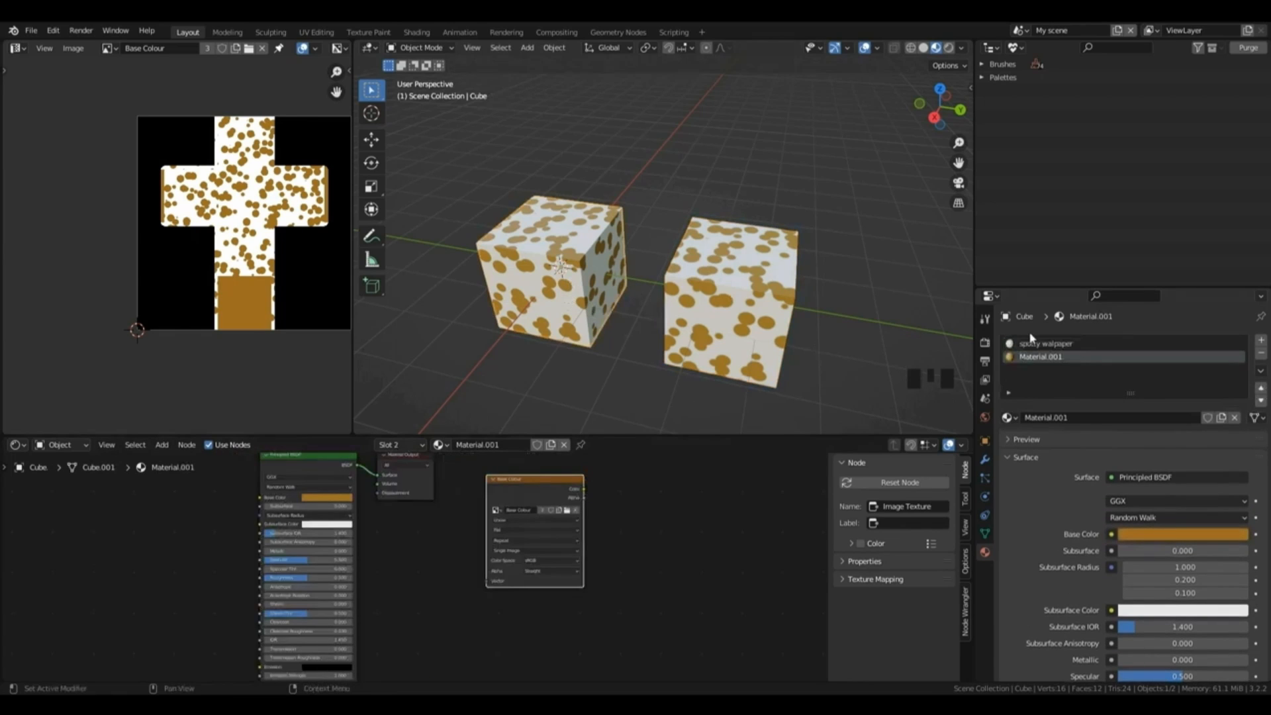
left_click(1052, 344)
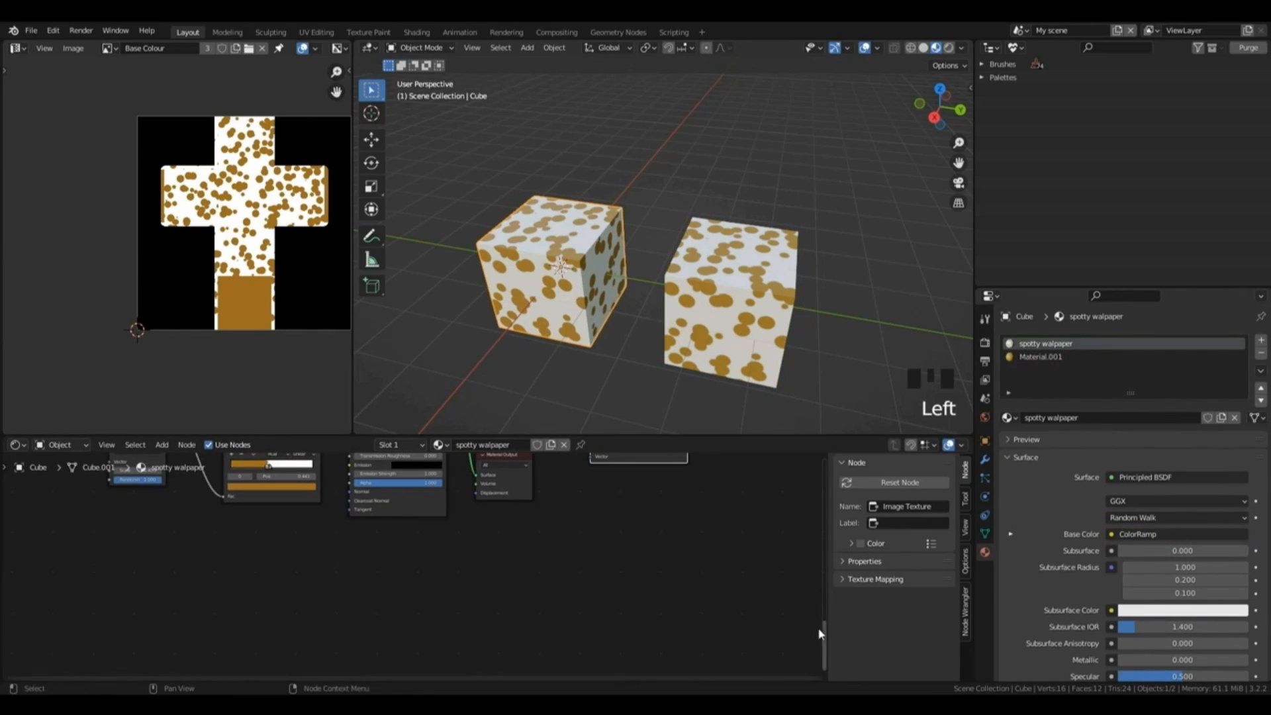
left_click_drag(825, 630, 825, 572)
left_click(728, 264)
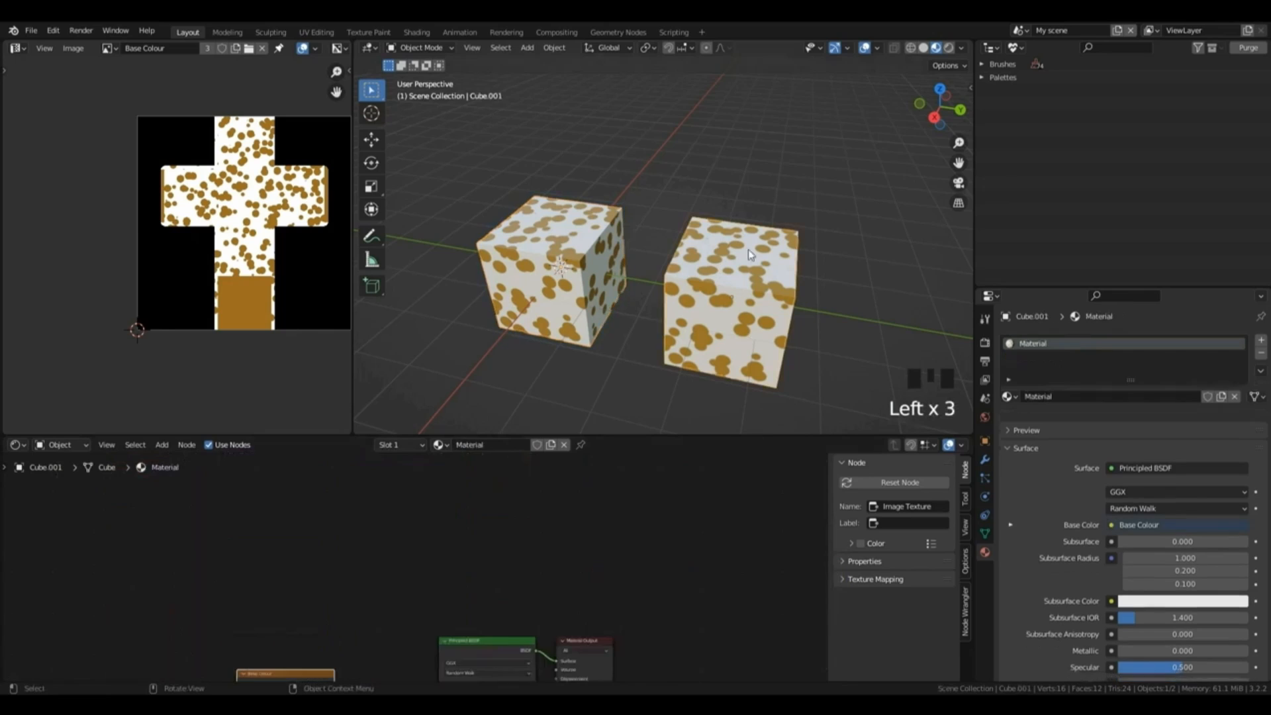
mouse_move(940, 106)
left_mouse_down()
mouse_move(957, 99)
mouse_move(926, 93)
mouse_move(944, 83)
left_mouse_up()
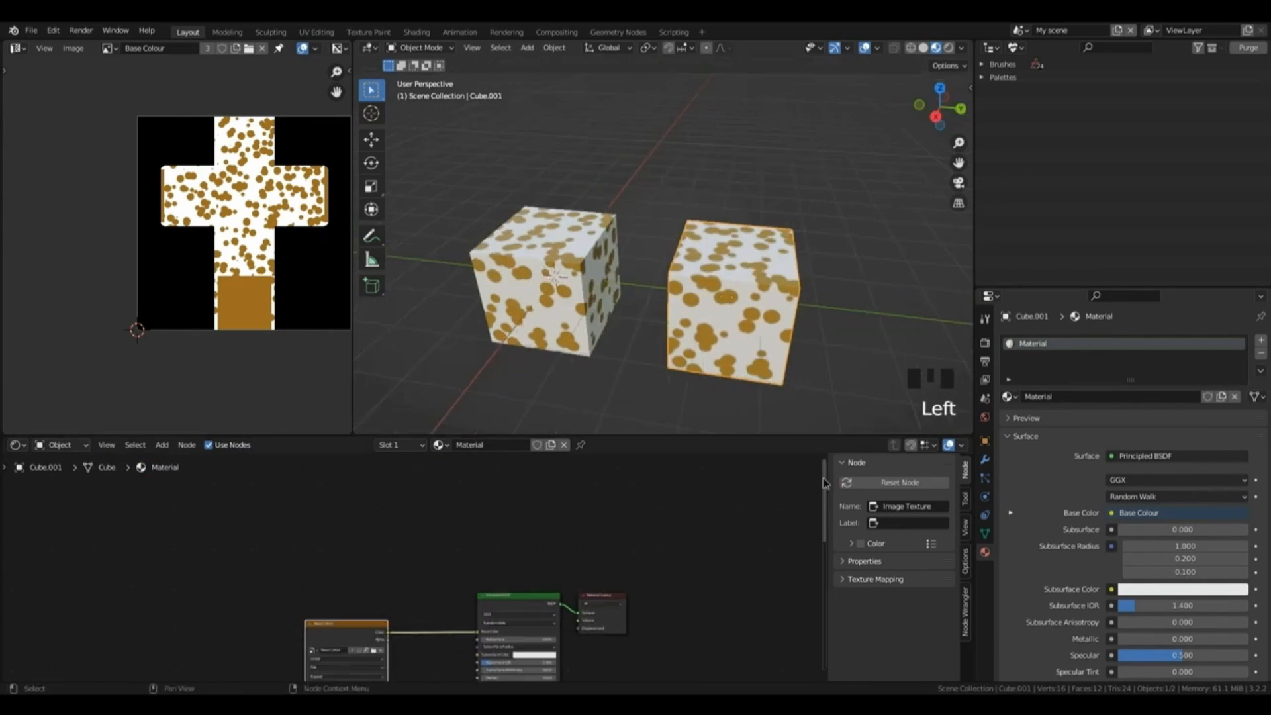
left_click_drag(821, 487, 815, 526)
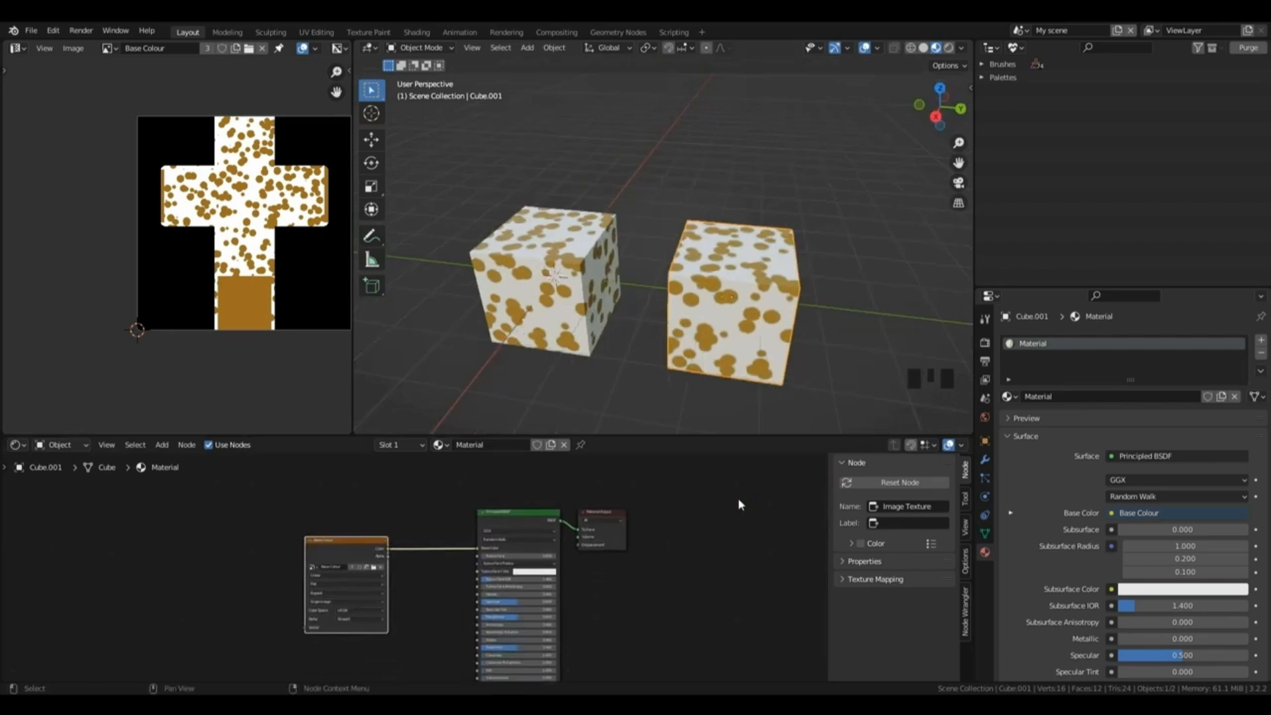
Replace the Base Colour image in the second cube's Image Texture node with the image file gingerbreadcube.png.
left_click(381, 568)
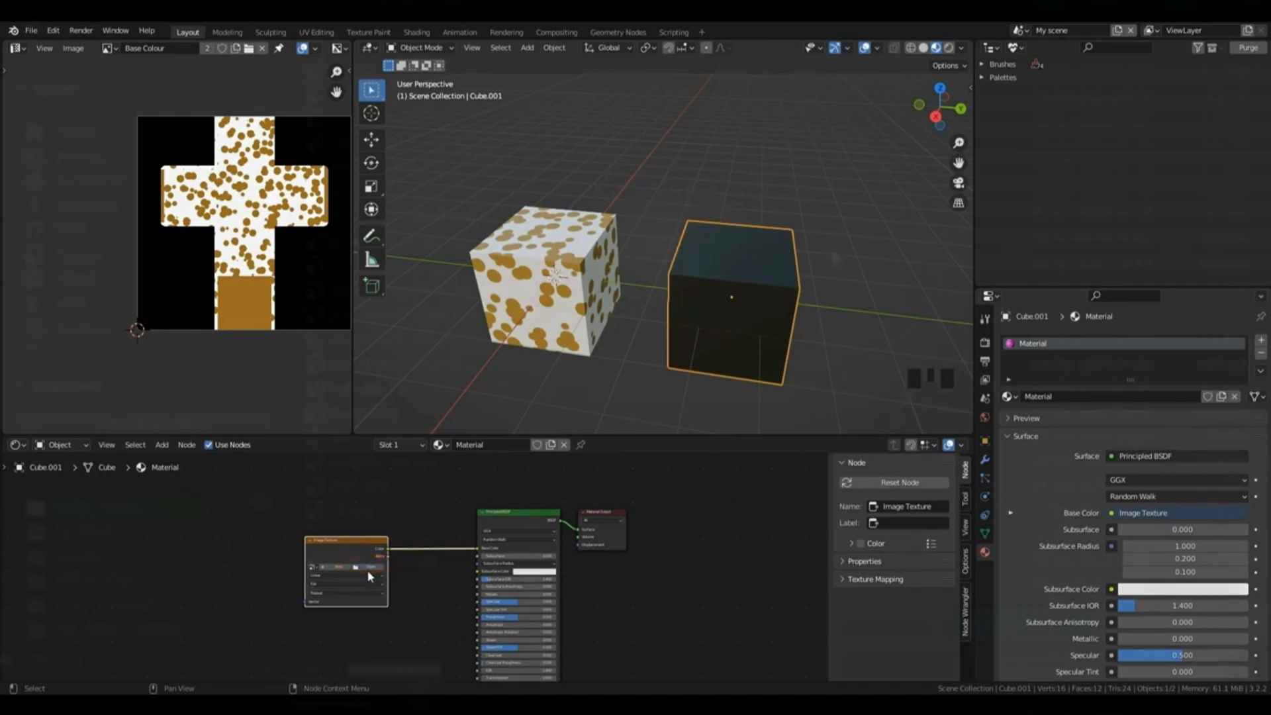
left_click(369, 571)
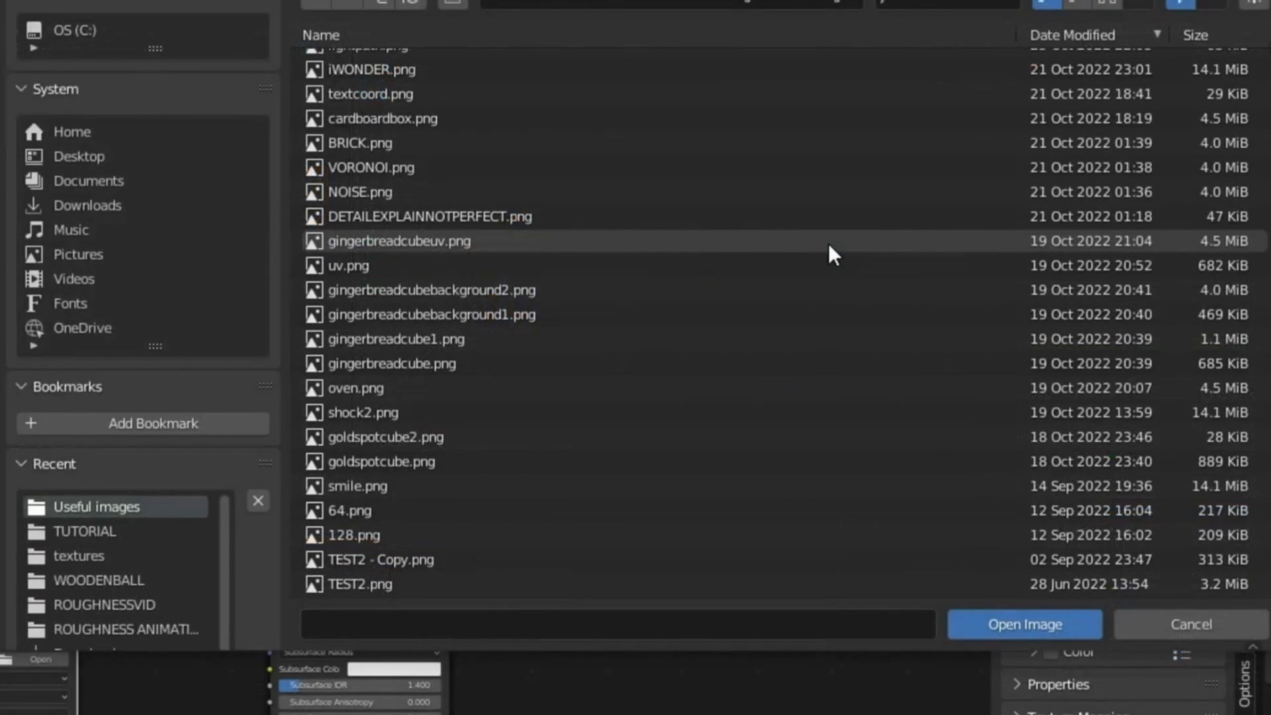
double_click(828, 244)
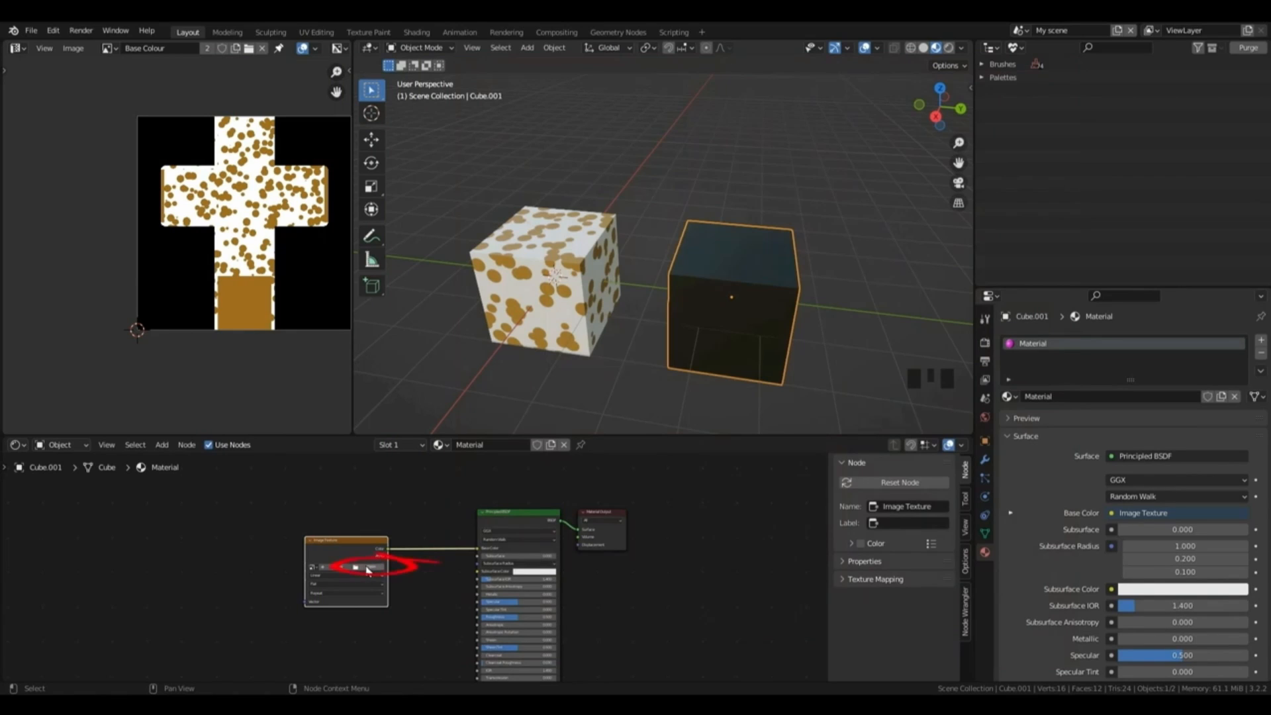
left_click(369, 572)
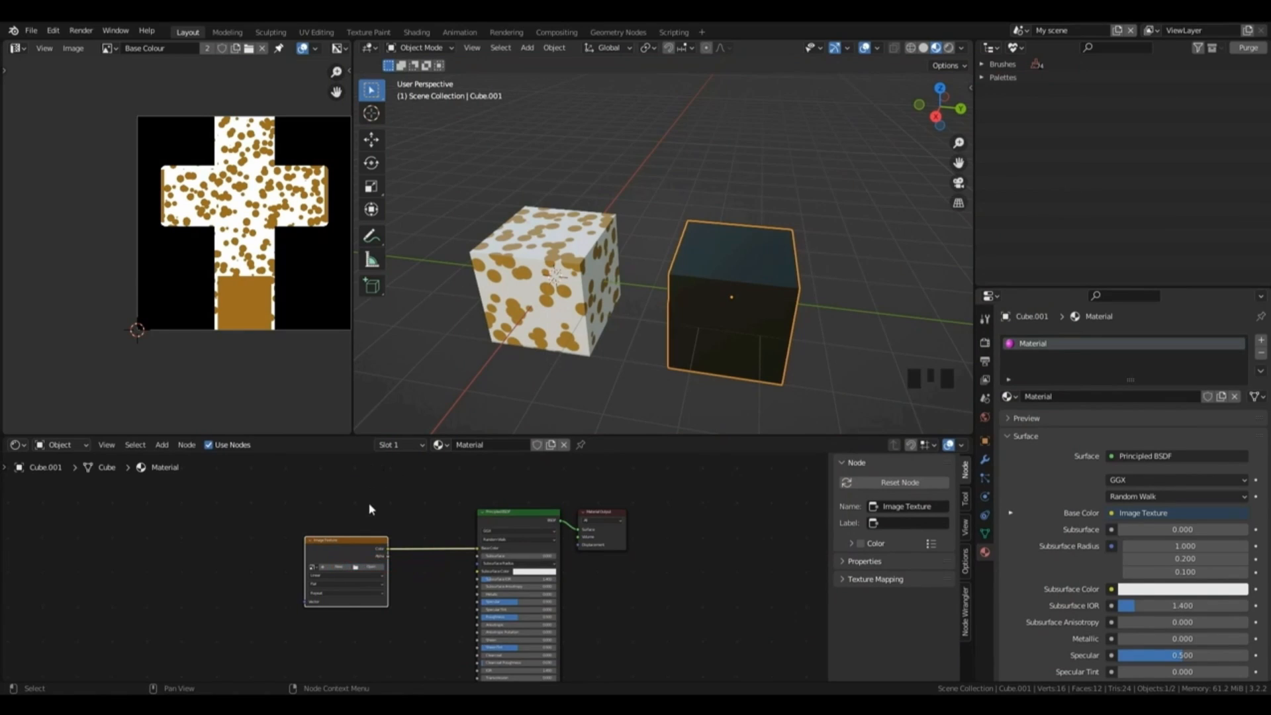
Raise the Roughness of the second cube's Principled BSDF to its maximum and inspect the gingerbread cube from several angles.
mouse_move(940, 106)
left_mouse_down()
mouse_move(897, 116)
mouse_move(927, 89)
mouse_move(942, 106)
mouse_move(901, 69)
left_mouse_up()
left_click_drag(519, 617, 521, 617)
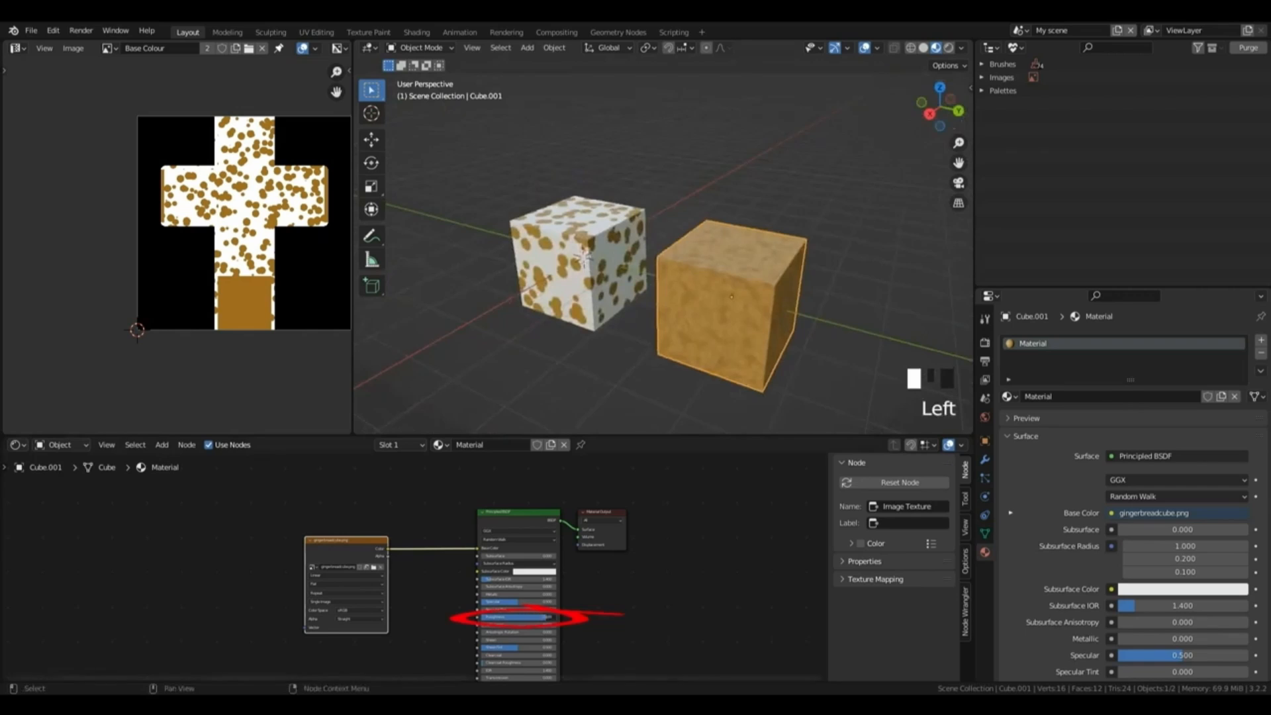
left_click_drag(938, 104, 940, 109)
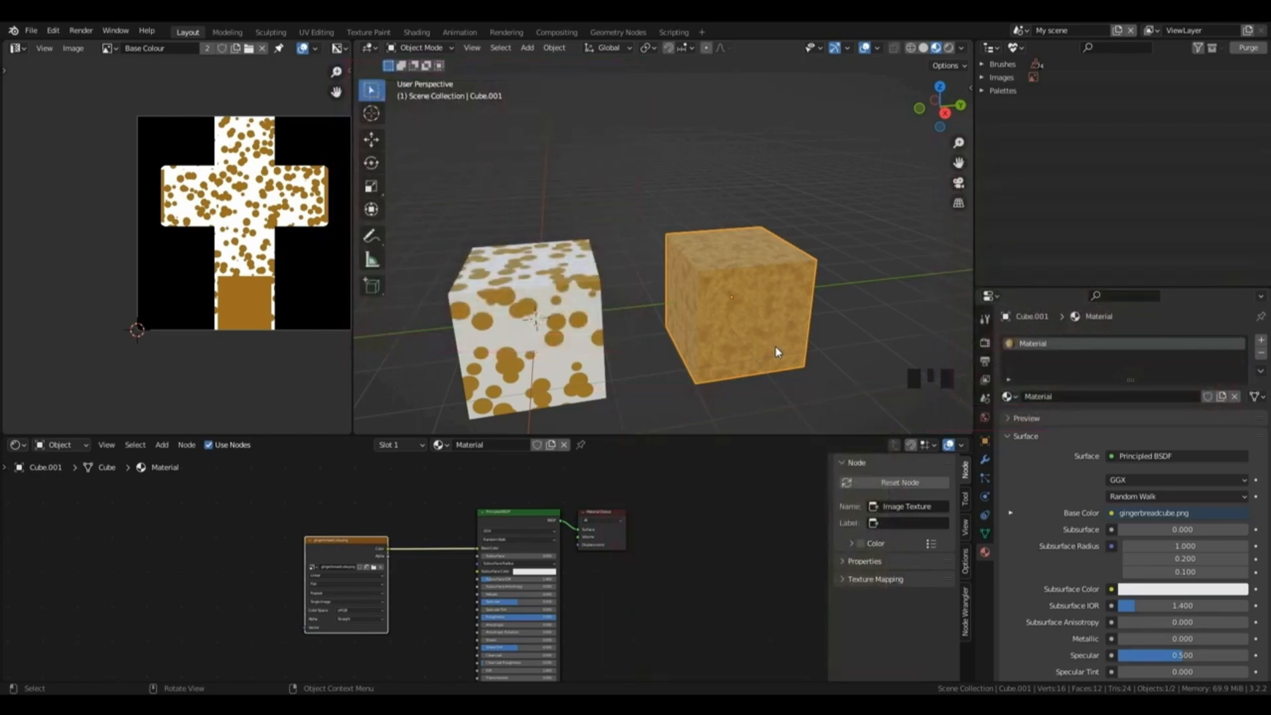
scroll(682, 245, "up", 4)
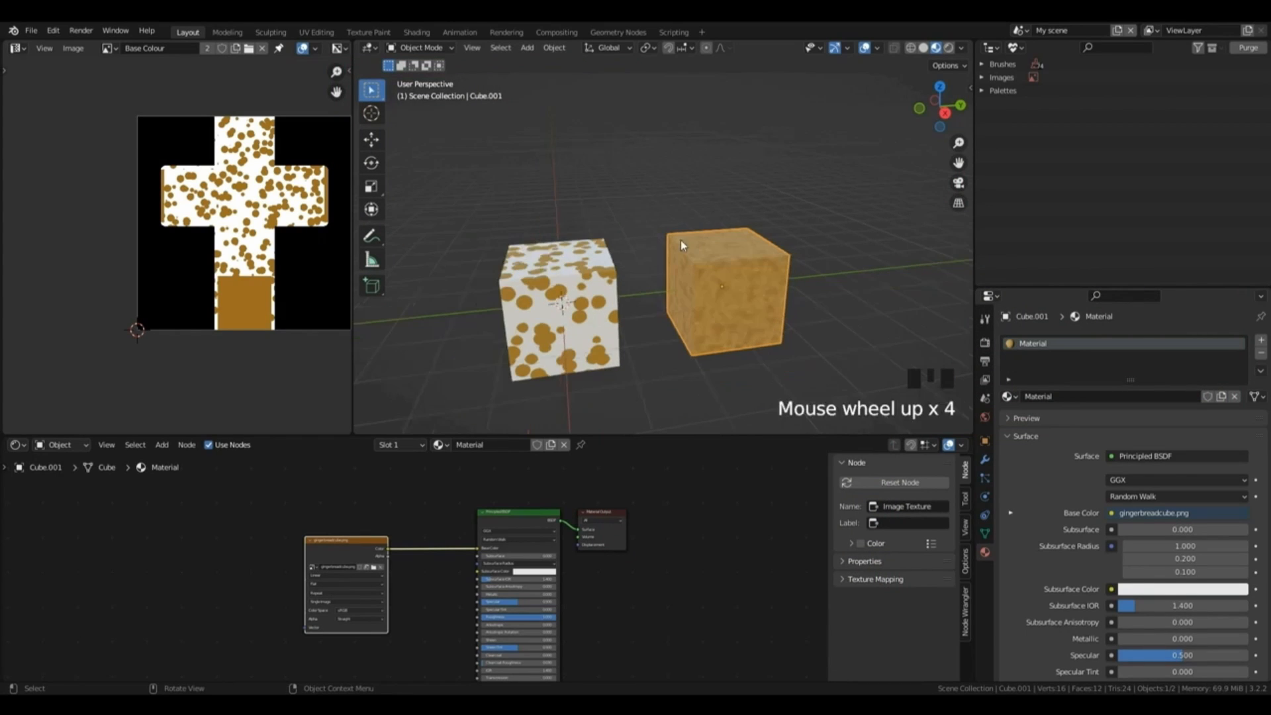
Hide both existing cubes and add a new cube mesh to the scene.
key("a")
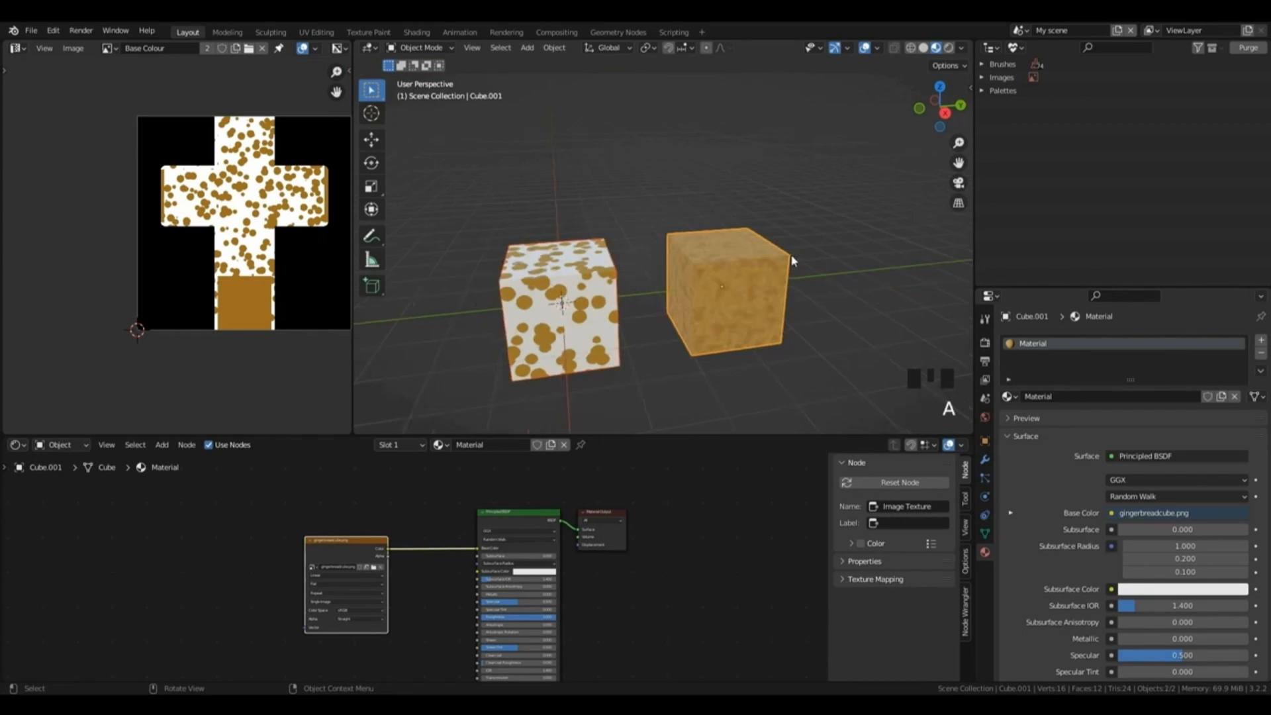
key("h")
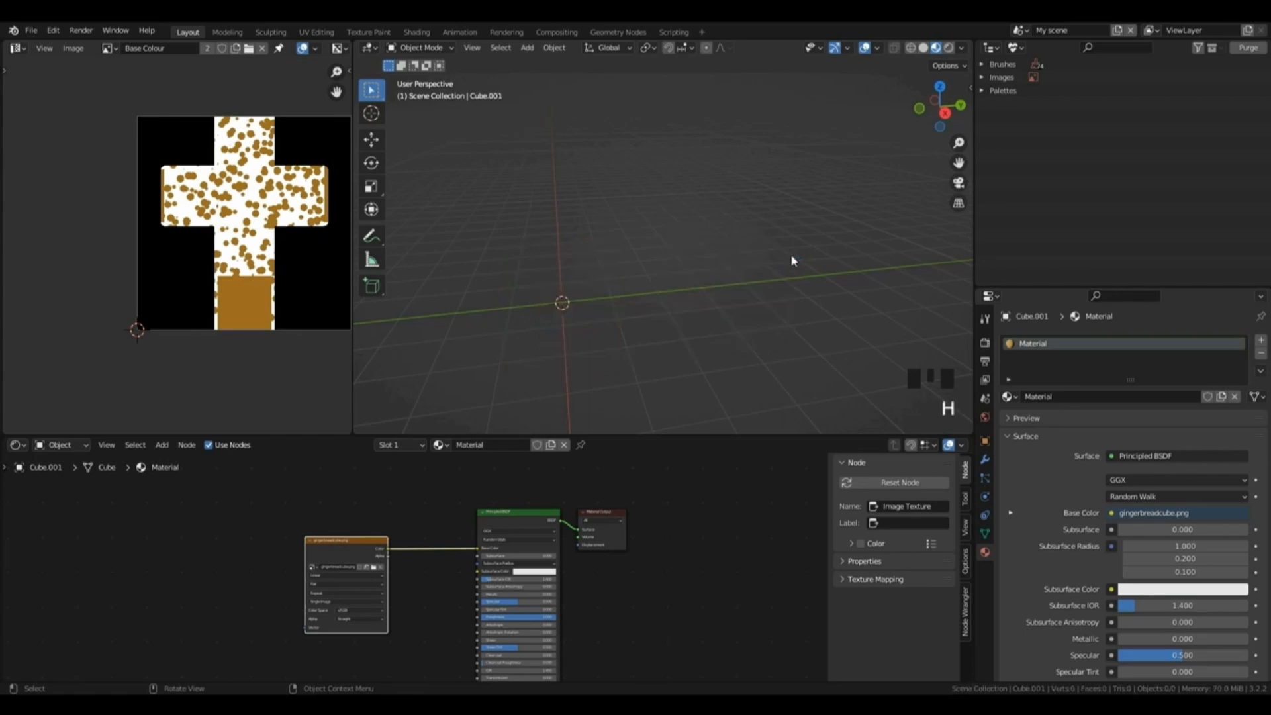
key("shift+a")
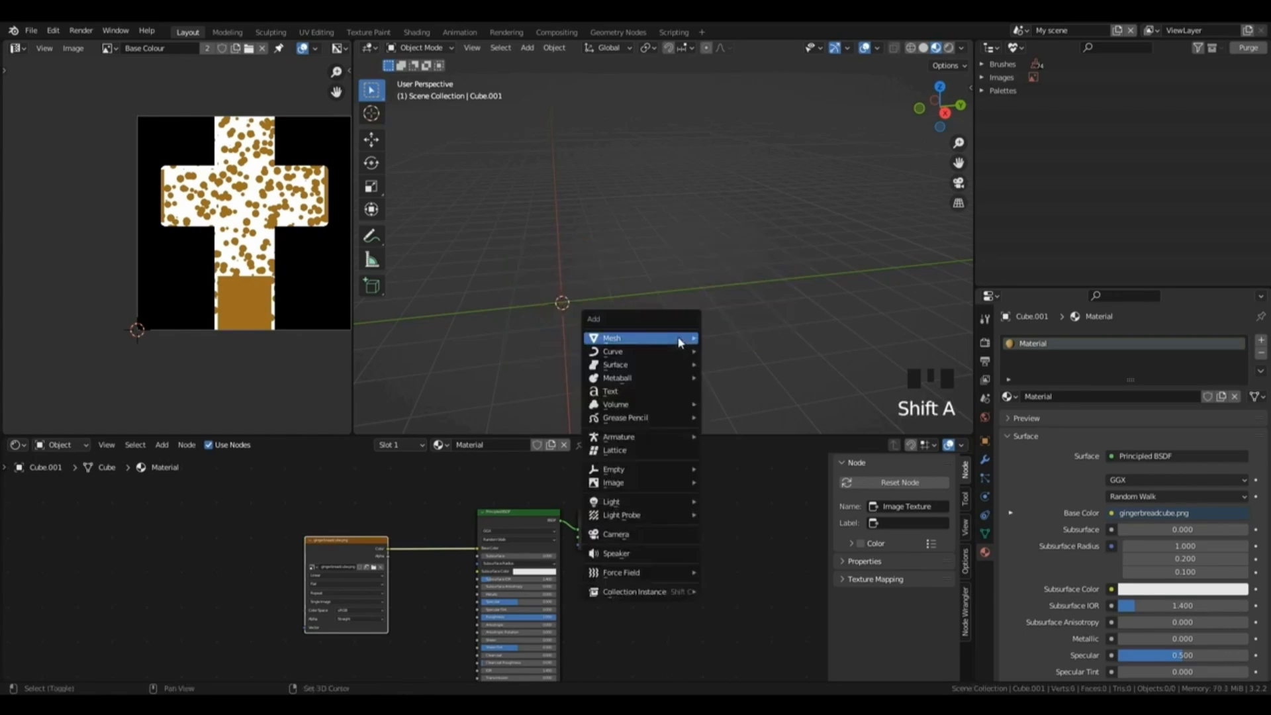
mouse_move(677, 338)
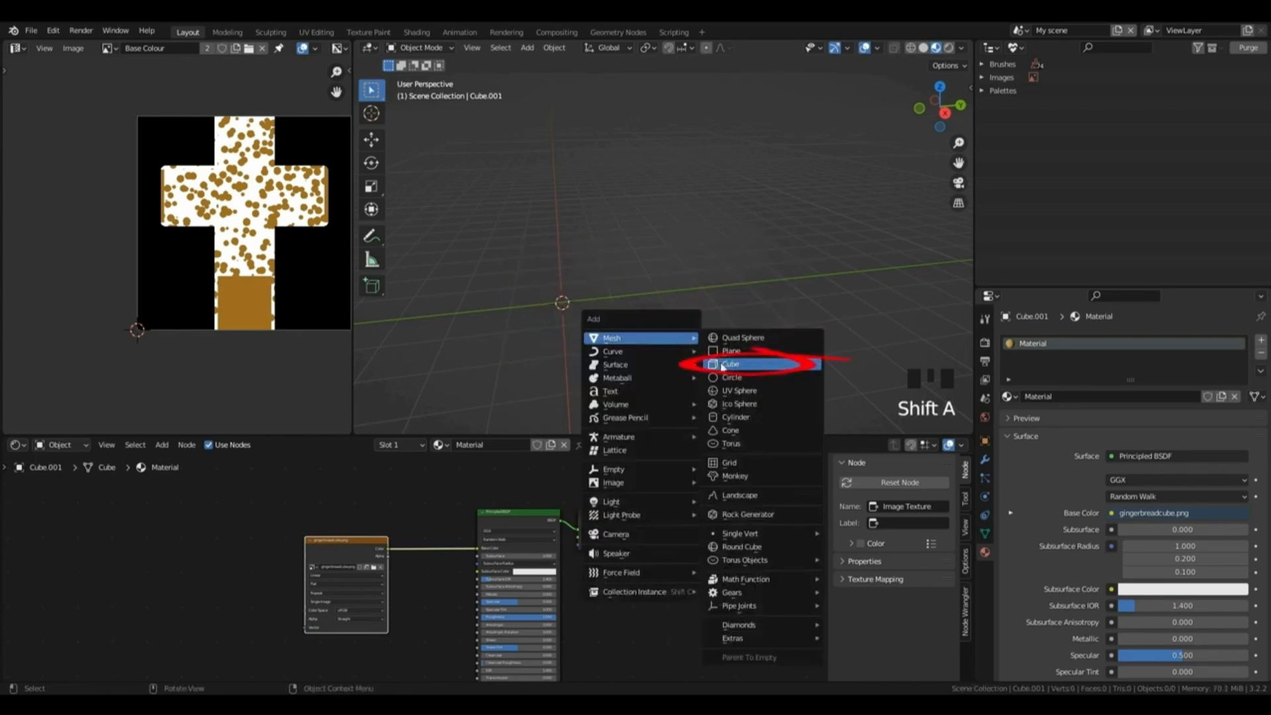
left_click(724, 366)
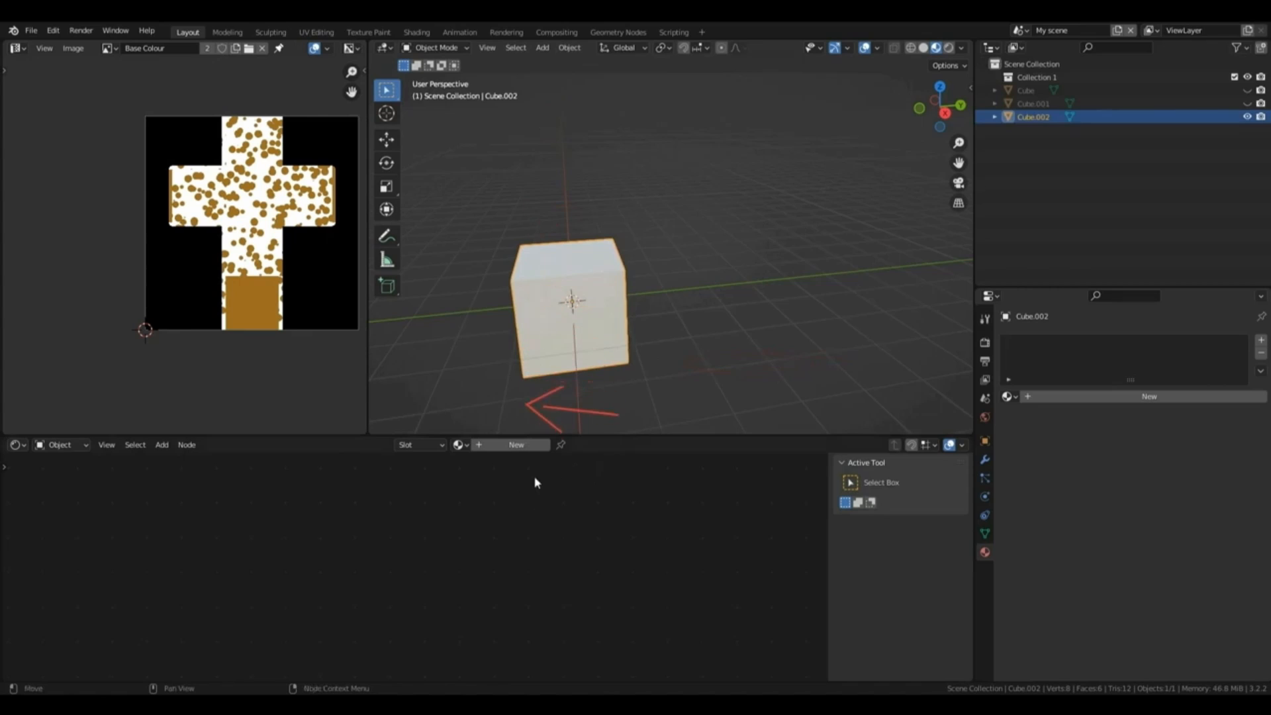
Create a new material on the cube and connect an Image Texture node with WoodBASECOLOUR.png to the Principled BSDF's Base Color.
left_click(512, 445)
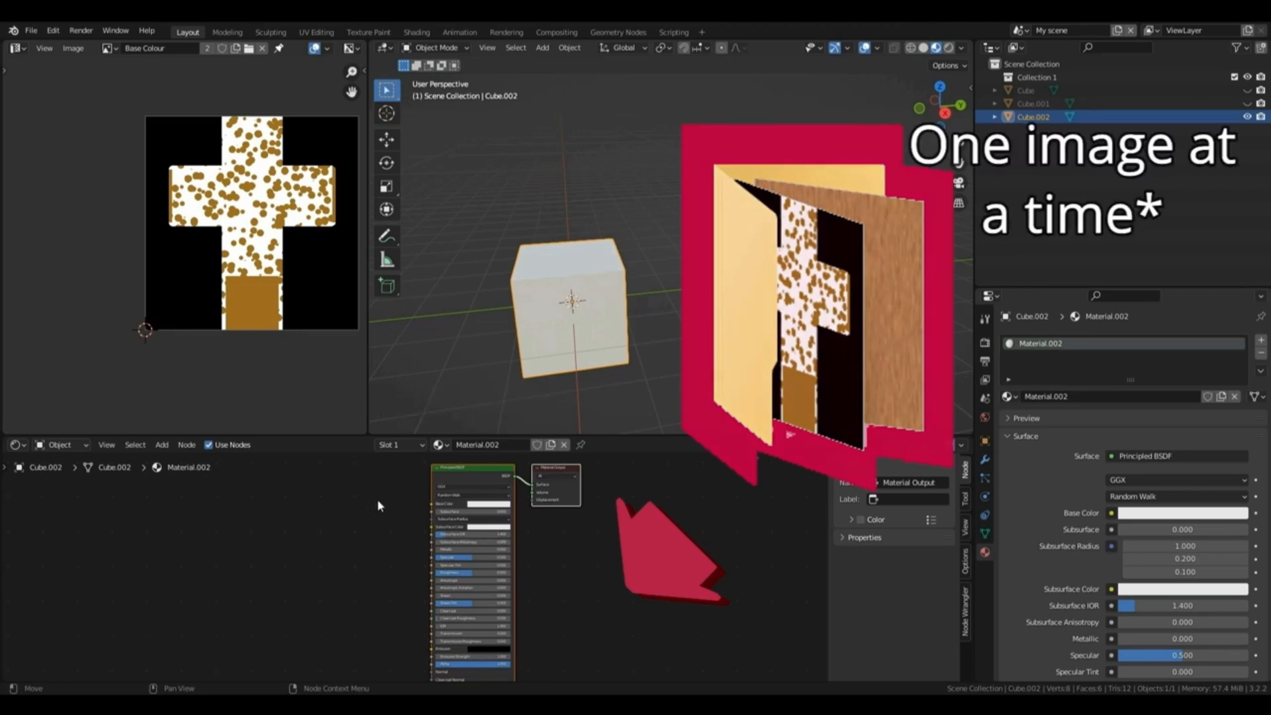
key("shift+a")
mouse_move(382, 564)
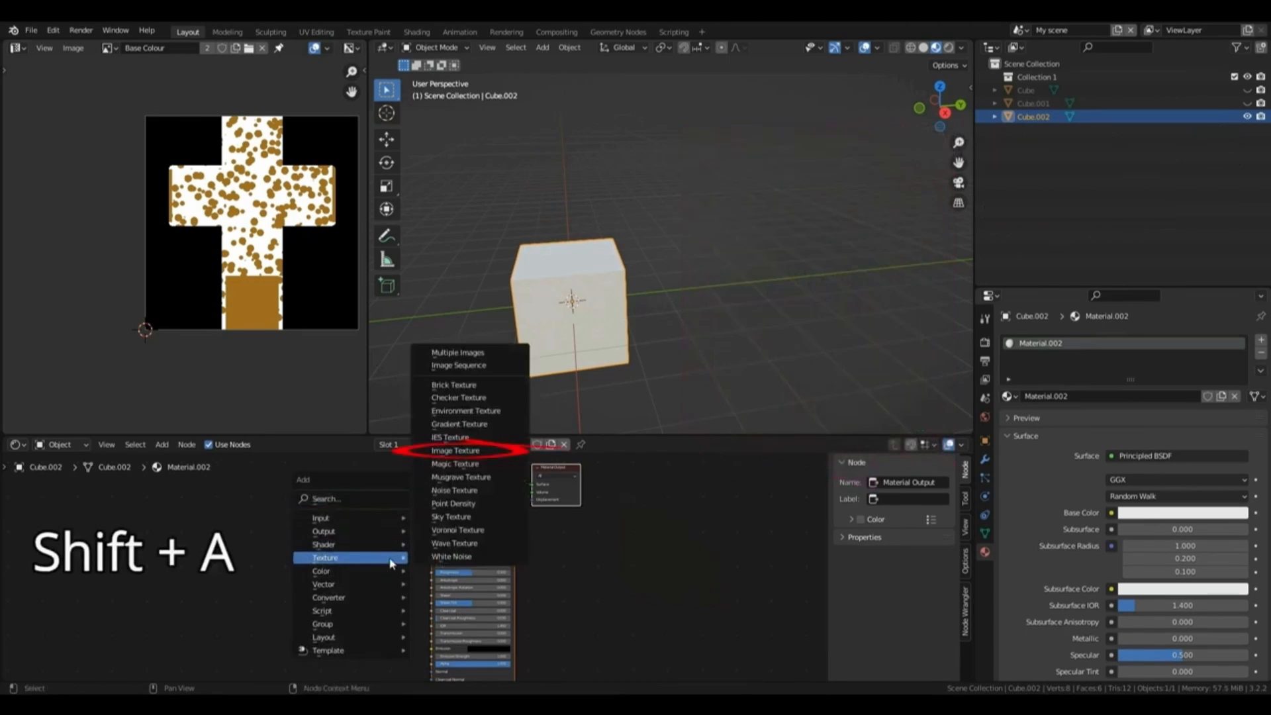
left_click(454, 446)
left_click(300, 508)
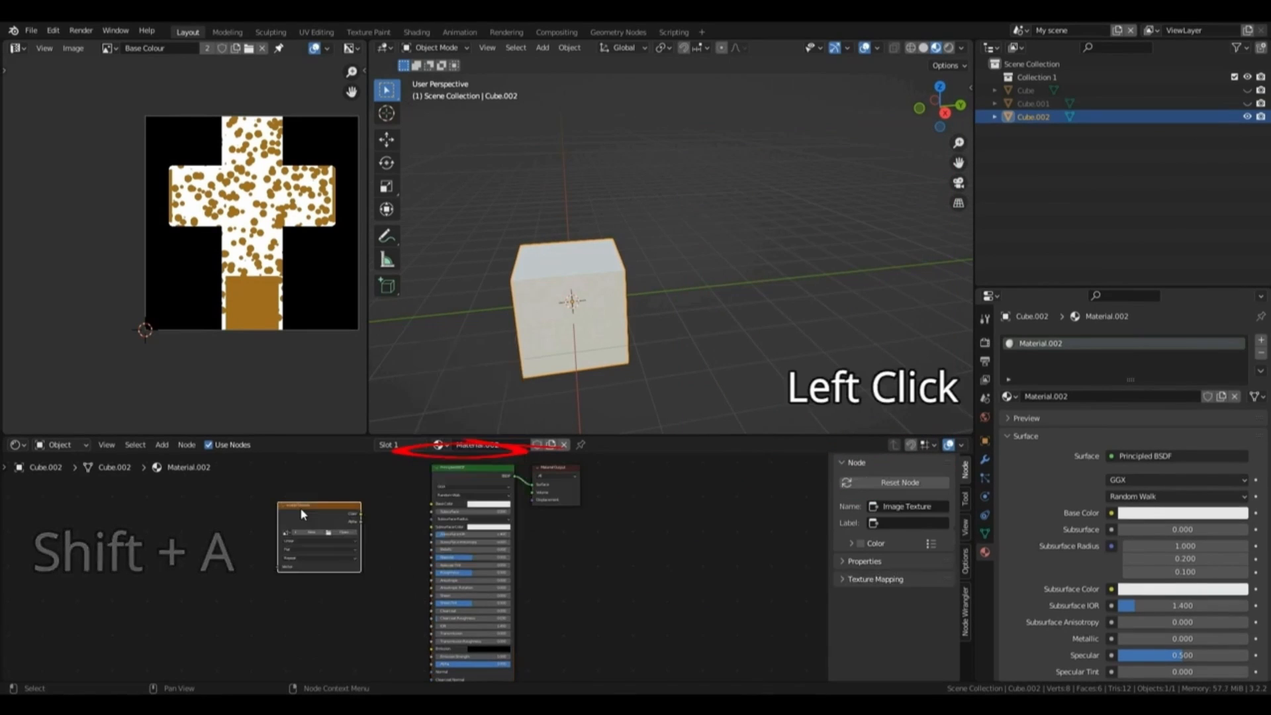
left_click(335, 536)
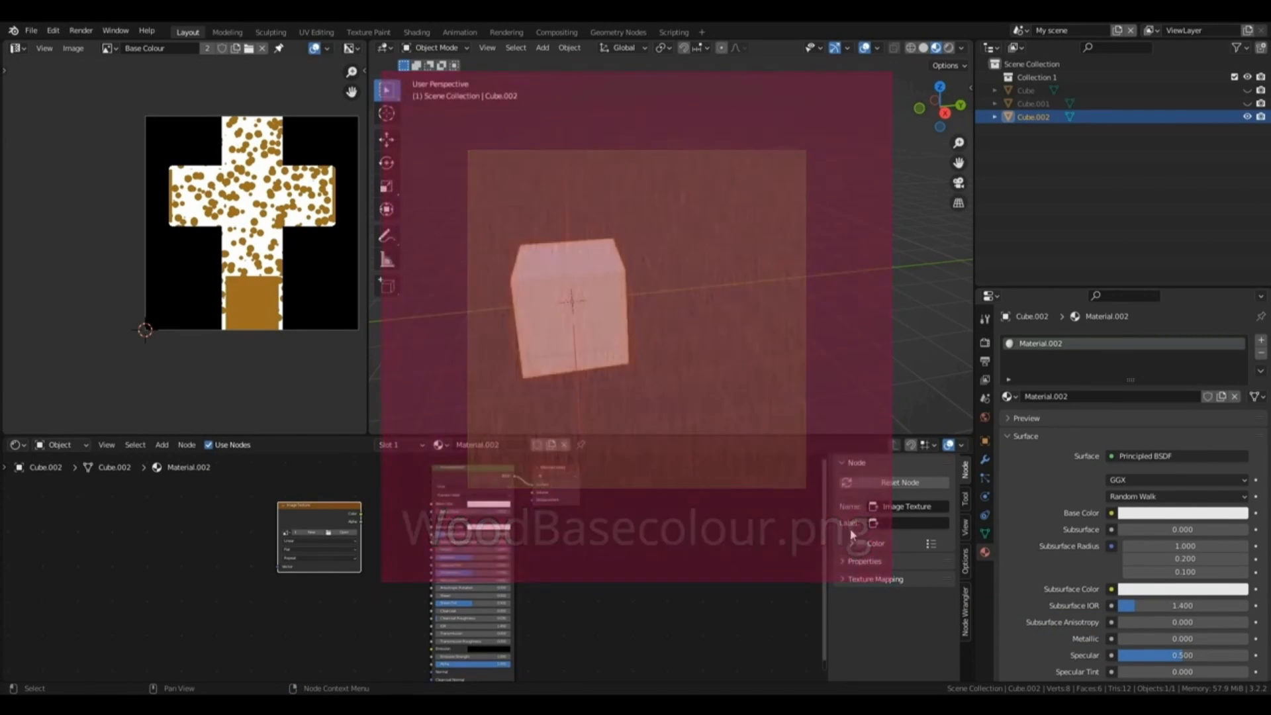
left_click_drag(362, 514, 433, 504)
Show the cube's UVs over the WoodBASECOLOUR.png image, with all its faces selected in Edit Mode.
key("Tab")
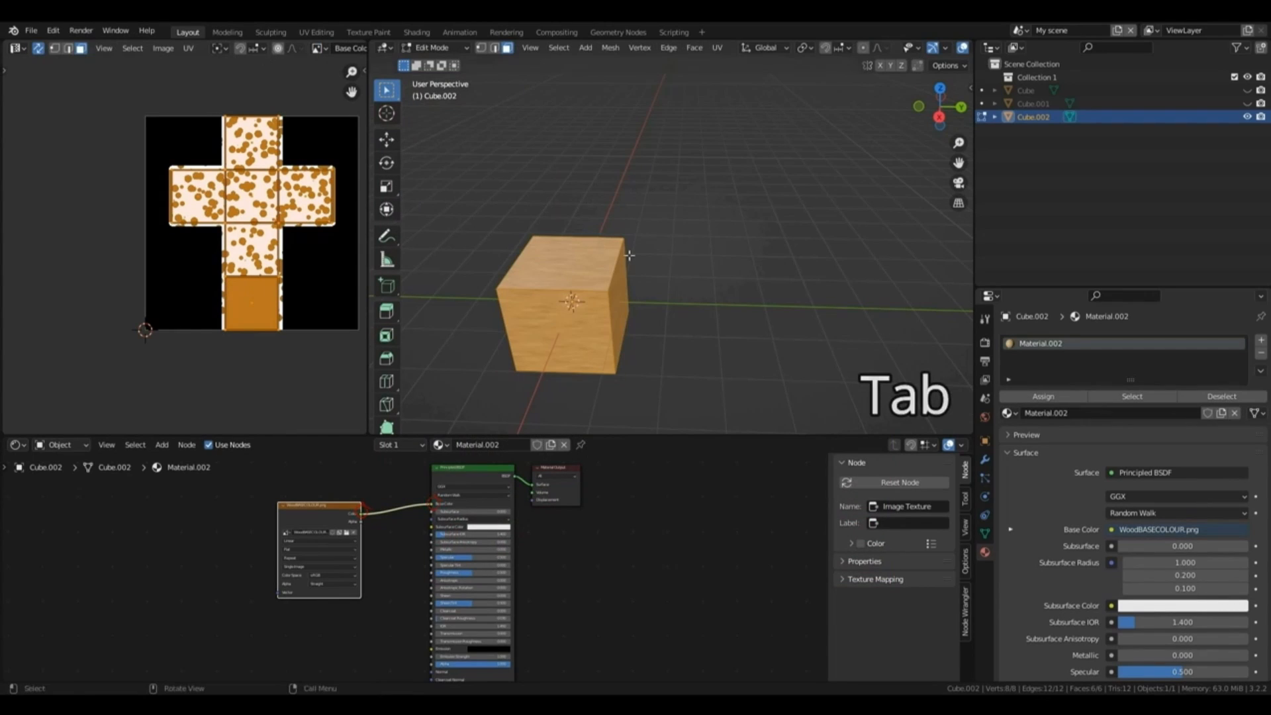
key("a")
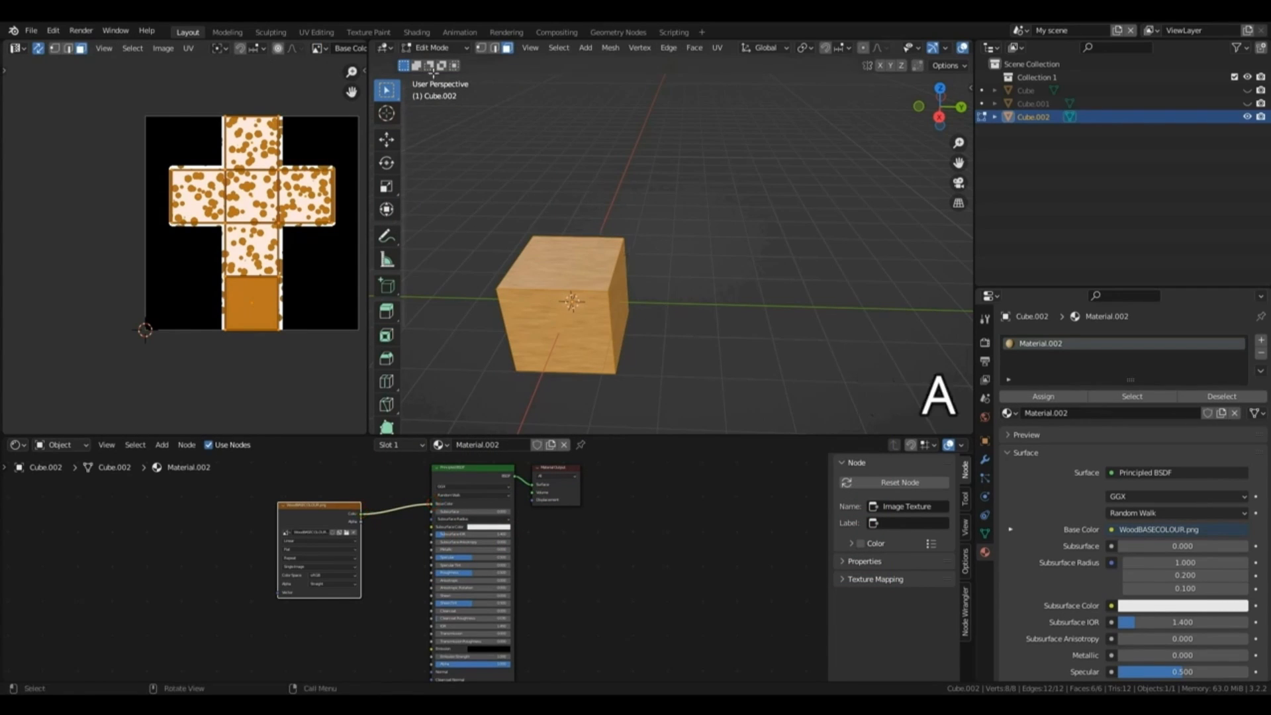
left_click(320, 49)
left_click(363, 107)
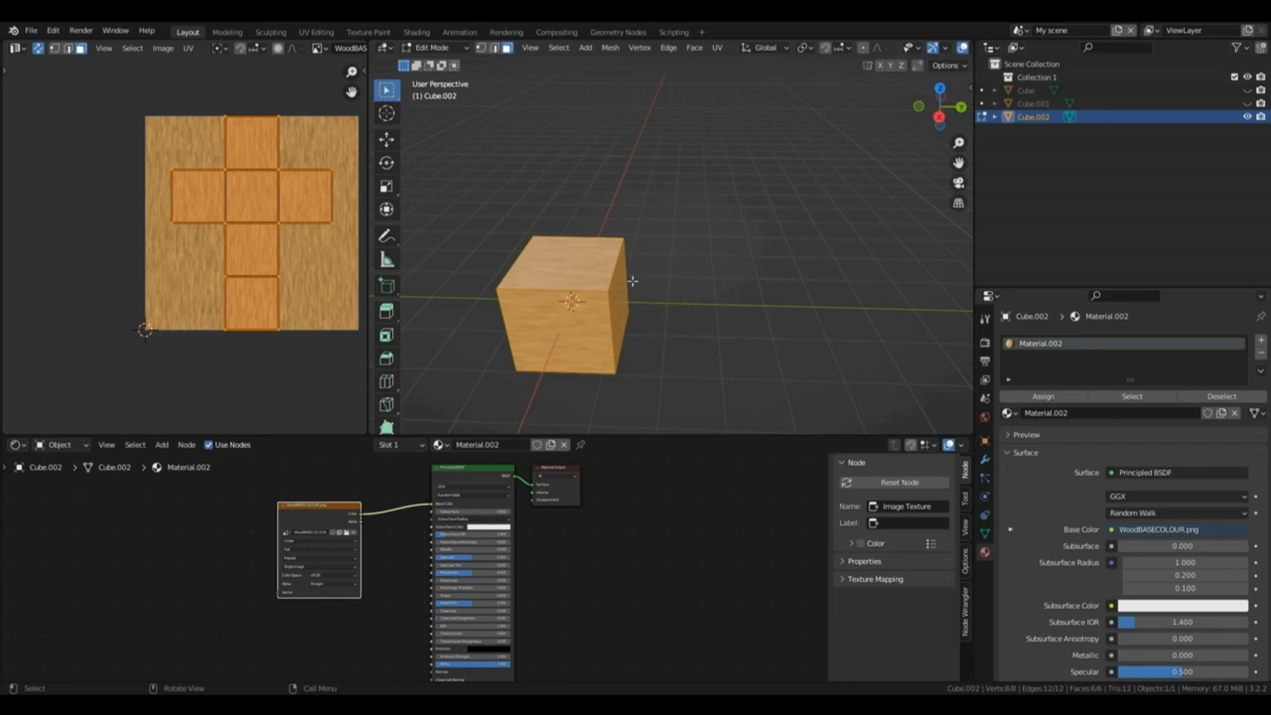
Unwrap all of the cube's faces with Cube Projection and check the UV layout of its top face.
key("a")
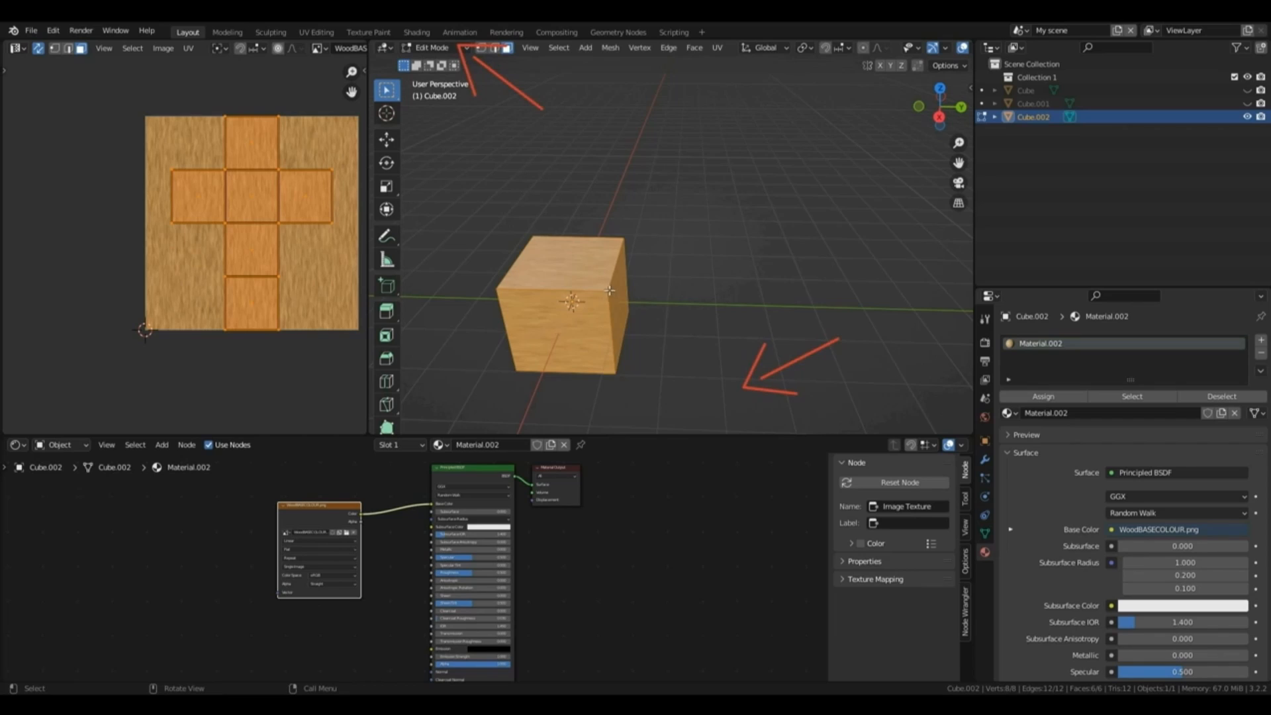
key("u")
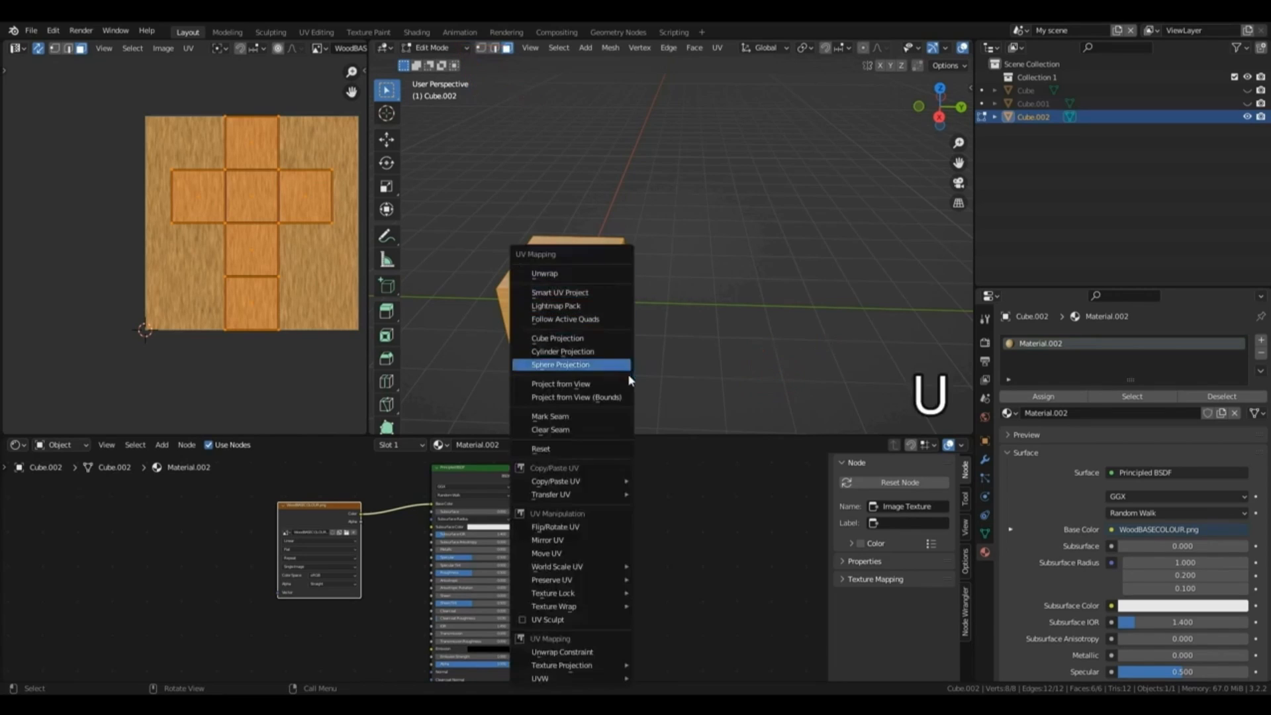
left_click(581, 340)
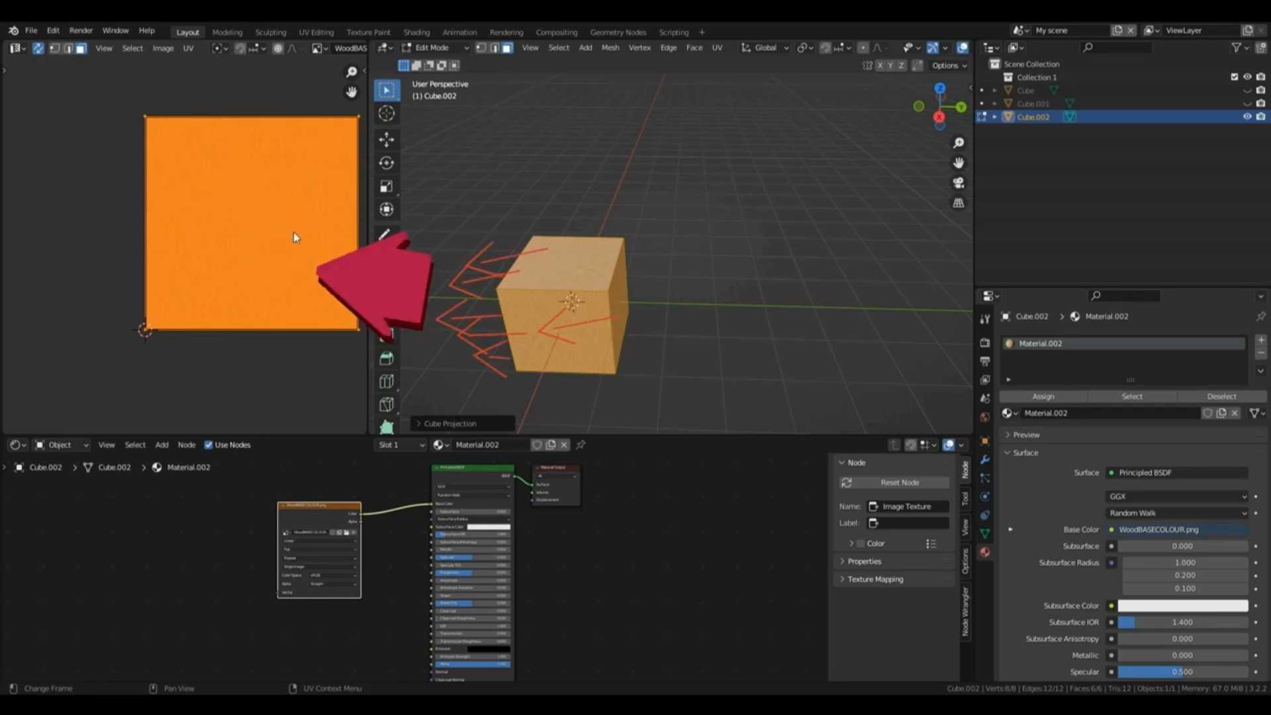
left_click(598, 277)
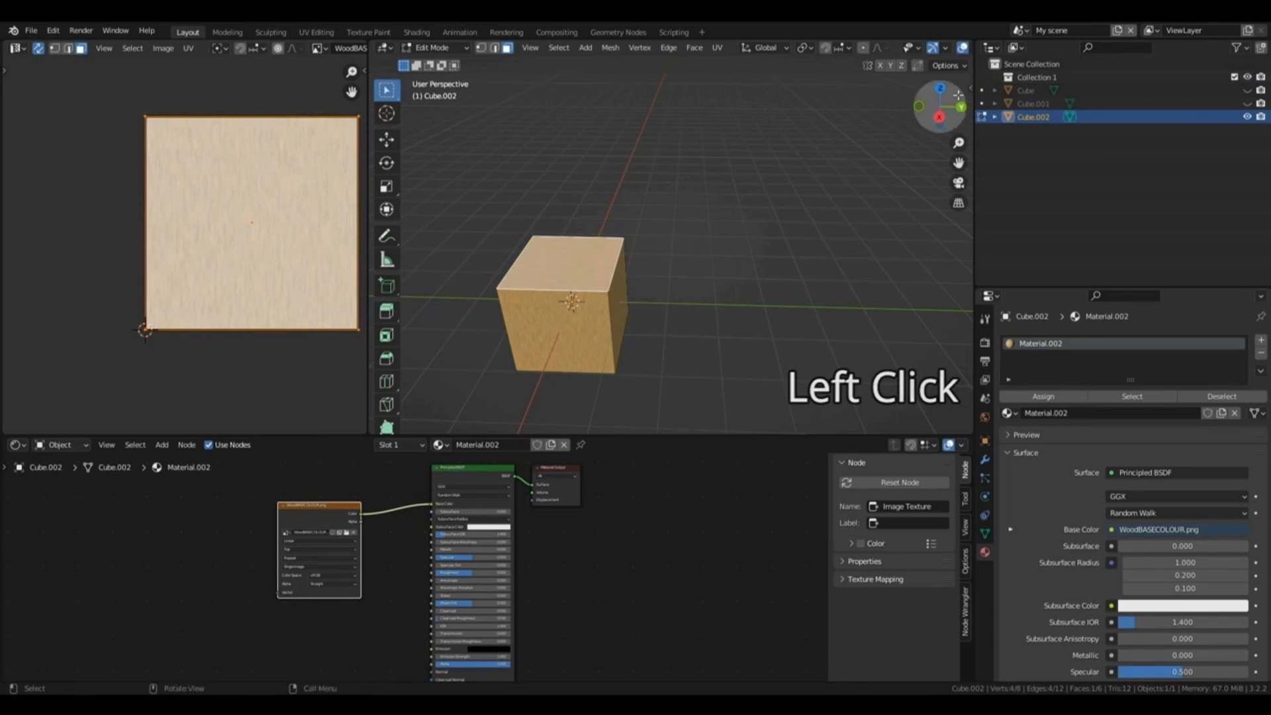
left_click_drag(939, 106, 897, 119)
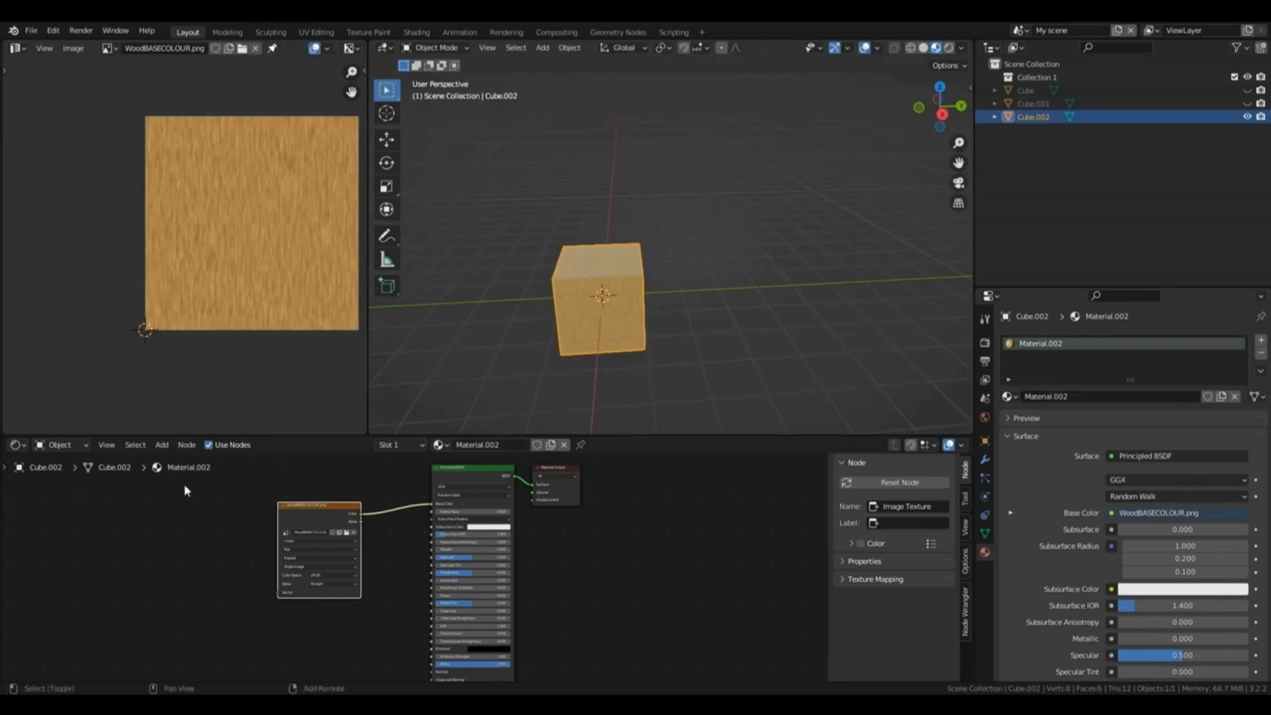
Add a Texture Coordinate node and connect its UV output to the Image Texture node's Vector input.
key("shift+a")
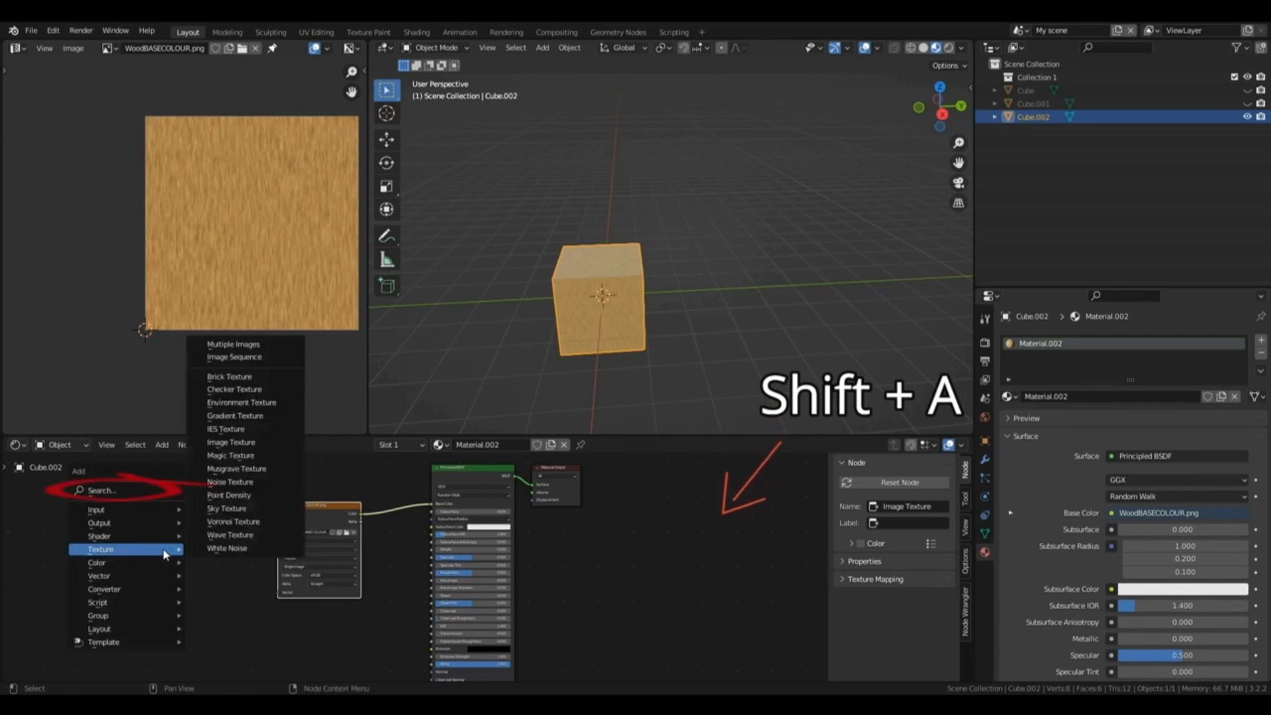
left_click(154, 490)
type("tex")
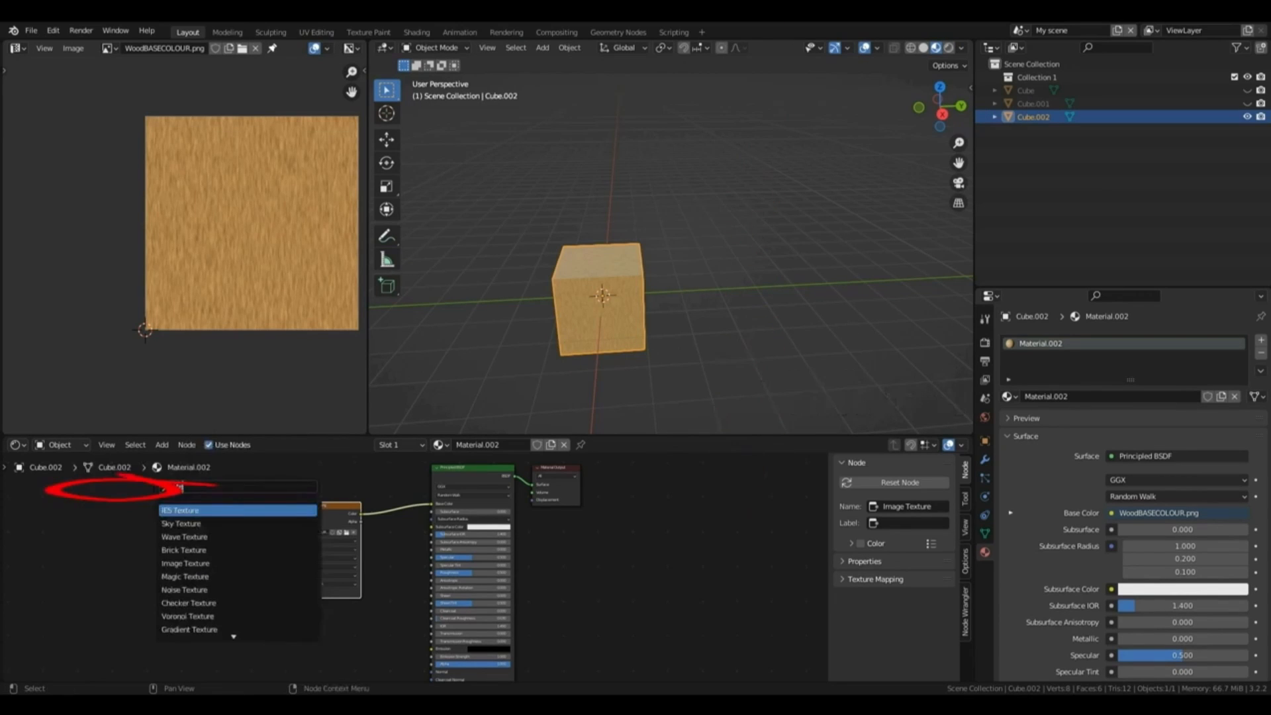
type(" coord")
key("Return")
left_click(180, 554)
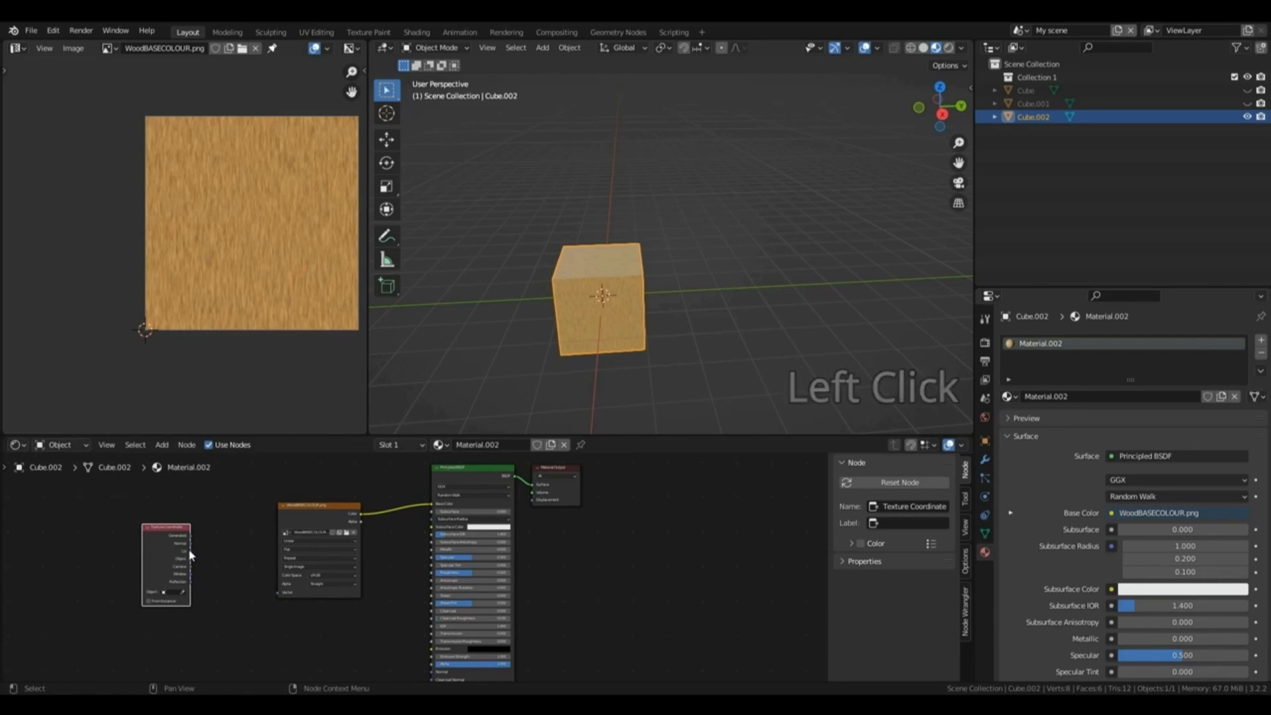
left_click_drag(190, 550, 204, 562)
left_click_drag(288, 583, 278, 591)
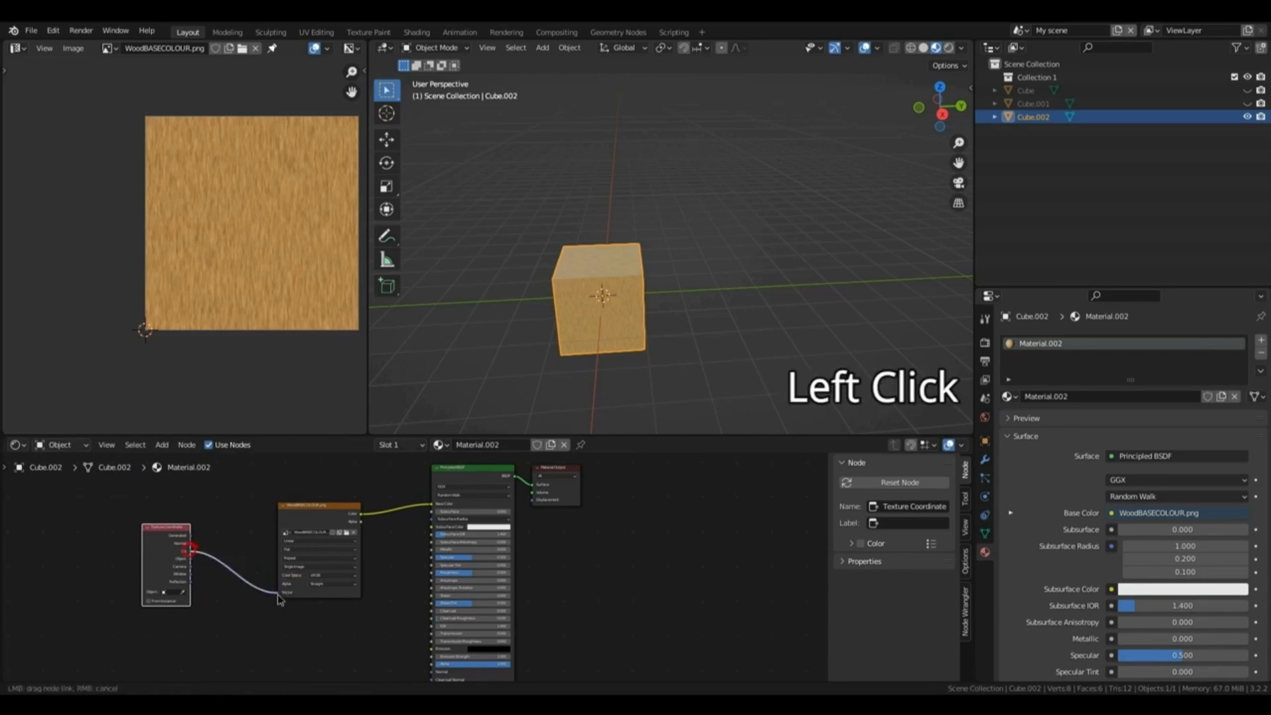
Select all of the cube's faces in Edit Mode and scale their UVs by 0.5.
left_click_drag(940, 106, 925, 114)
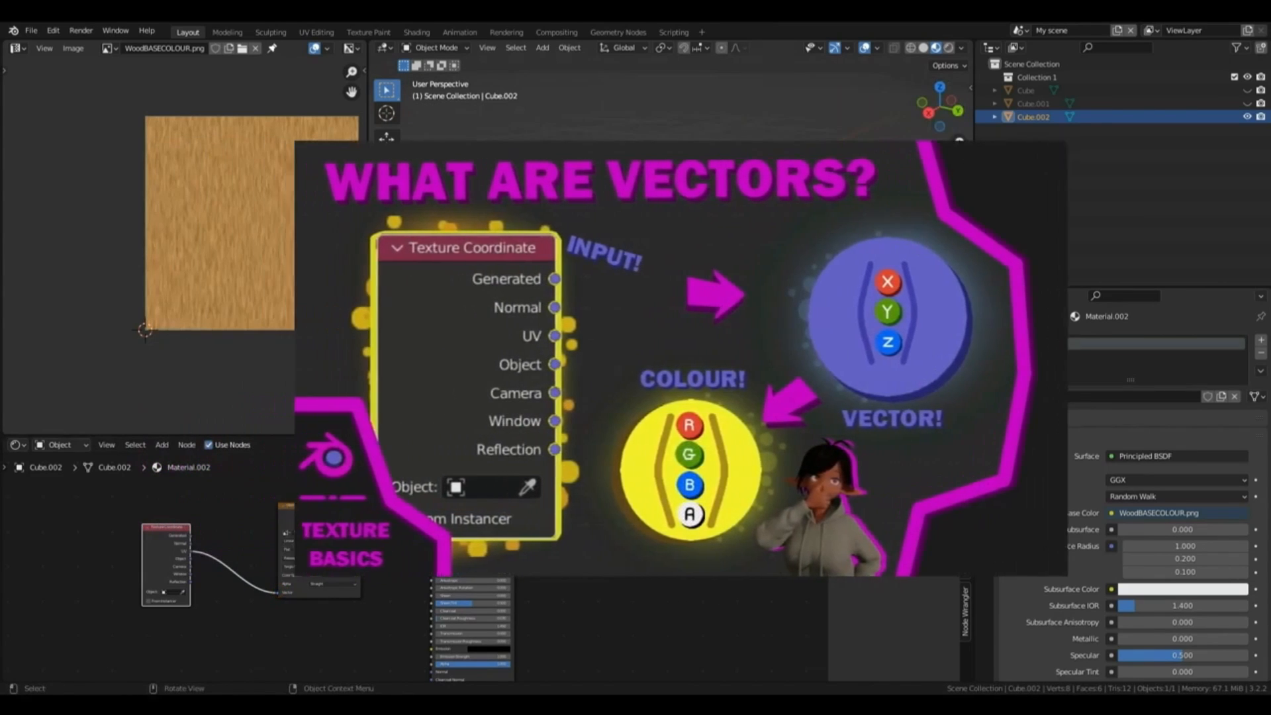
left_click_drag(951, 109, 963, 106)
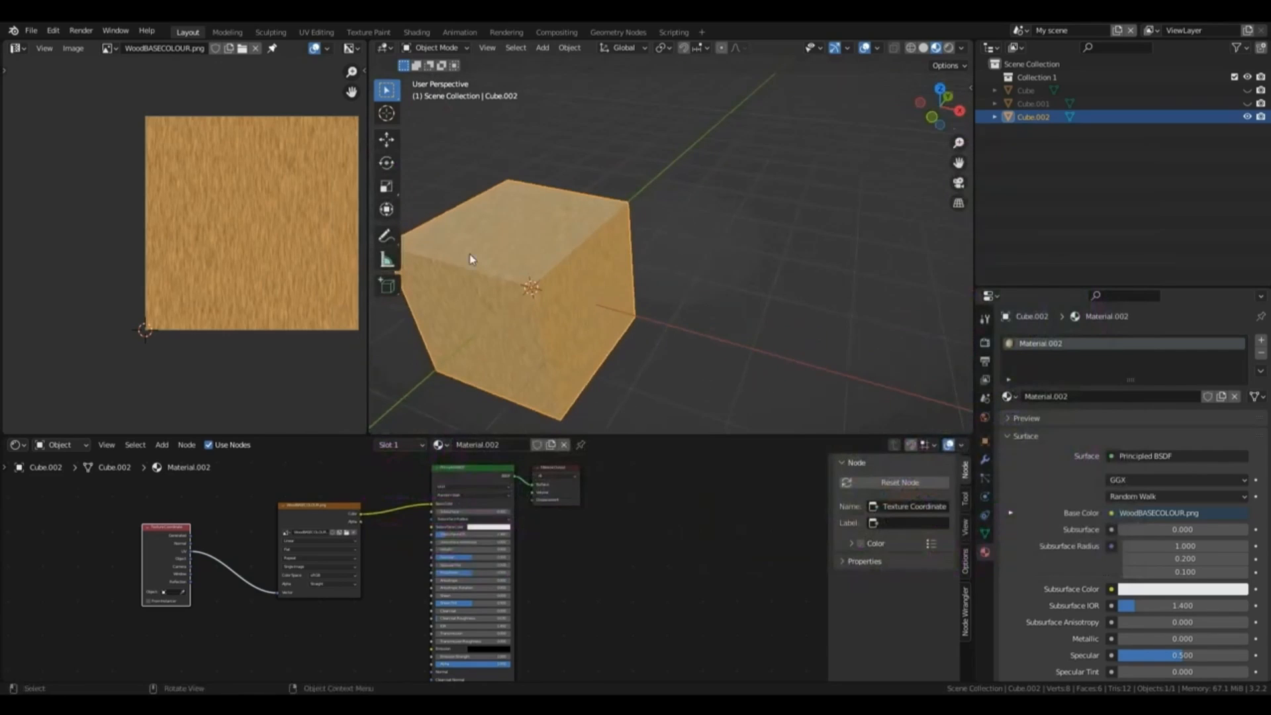
key("ctrl+Tab")
key("Tab")
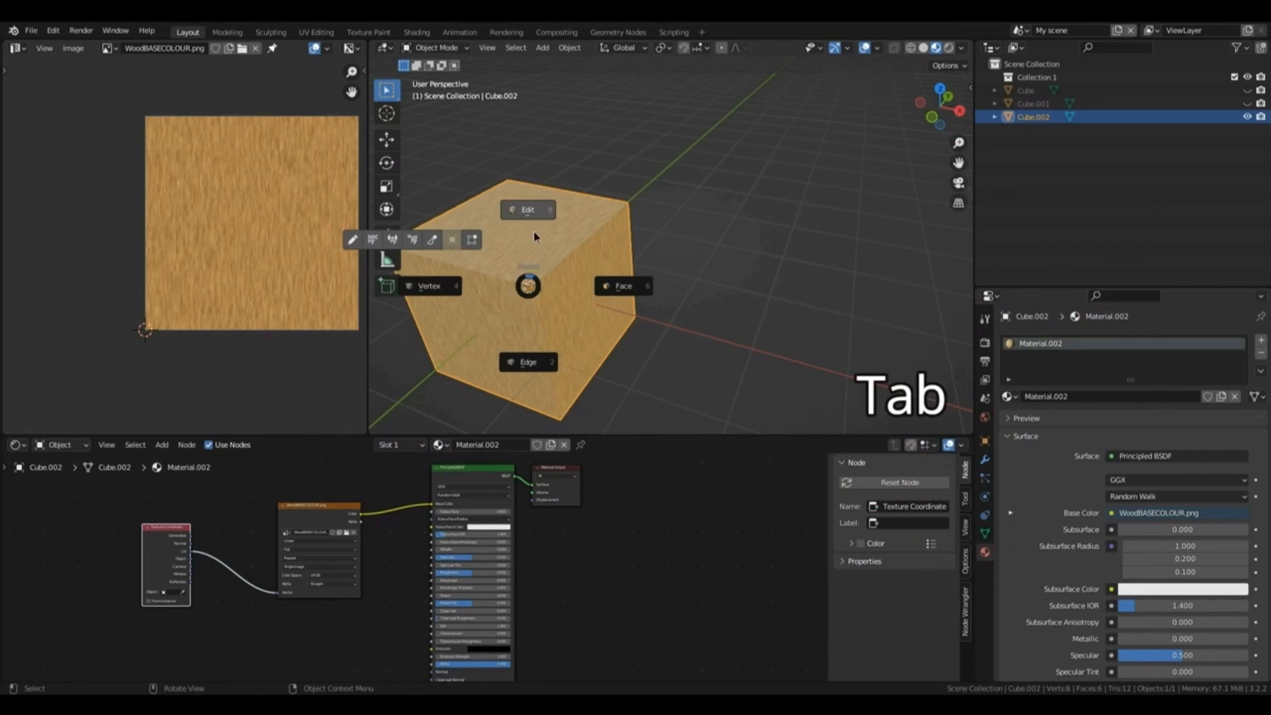
key("a")
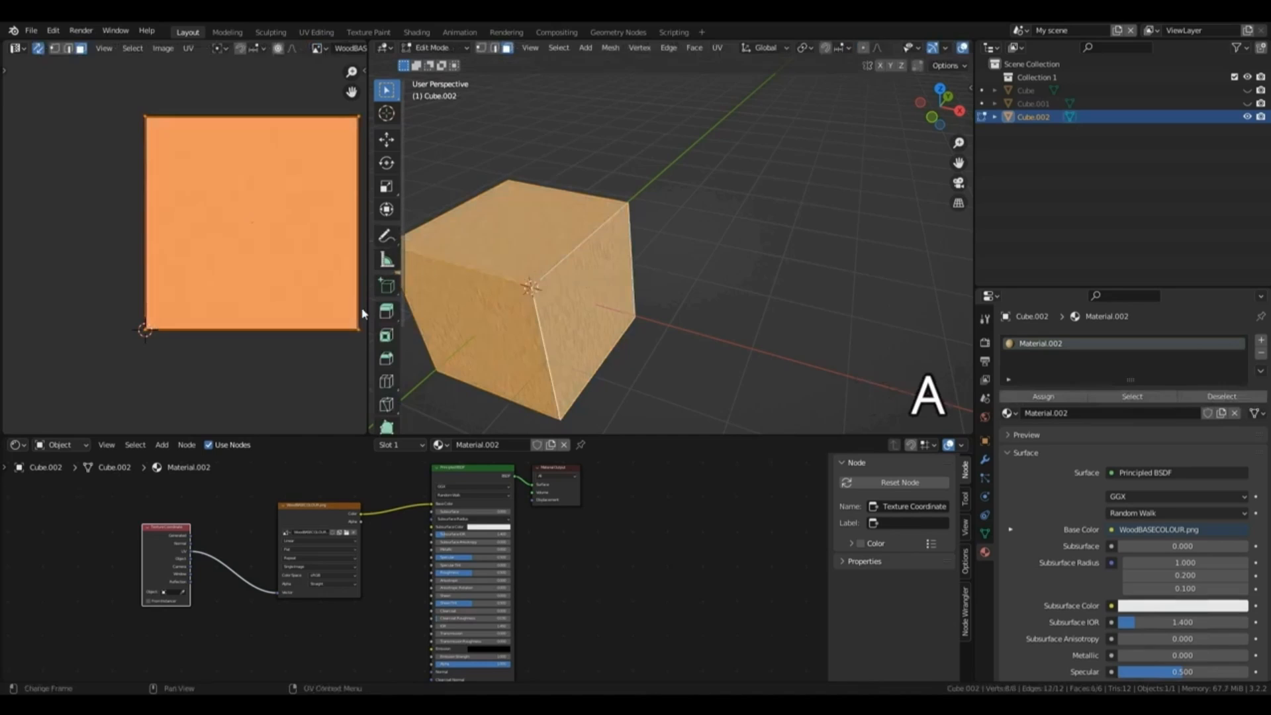
key("s")
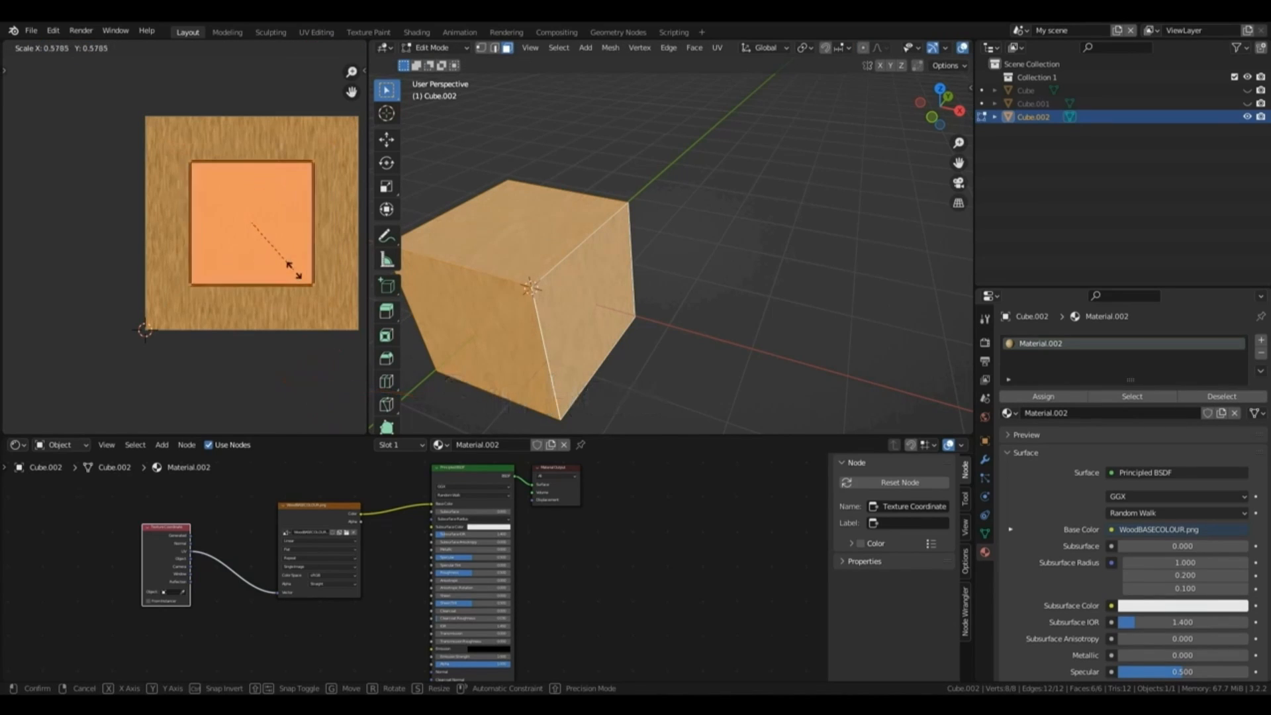
key("Escape")
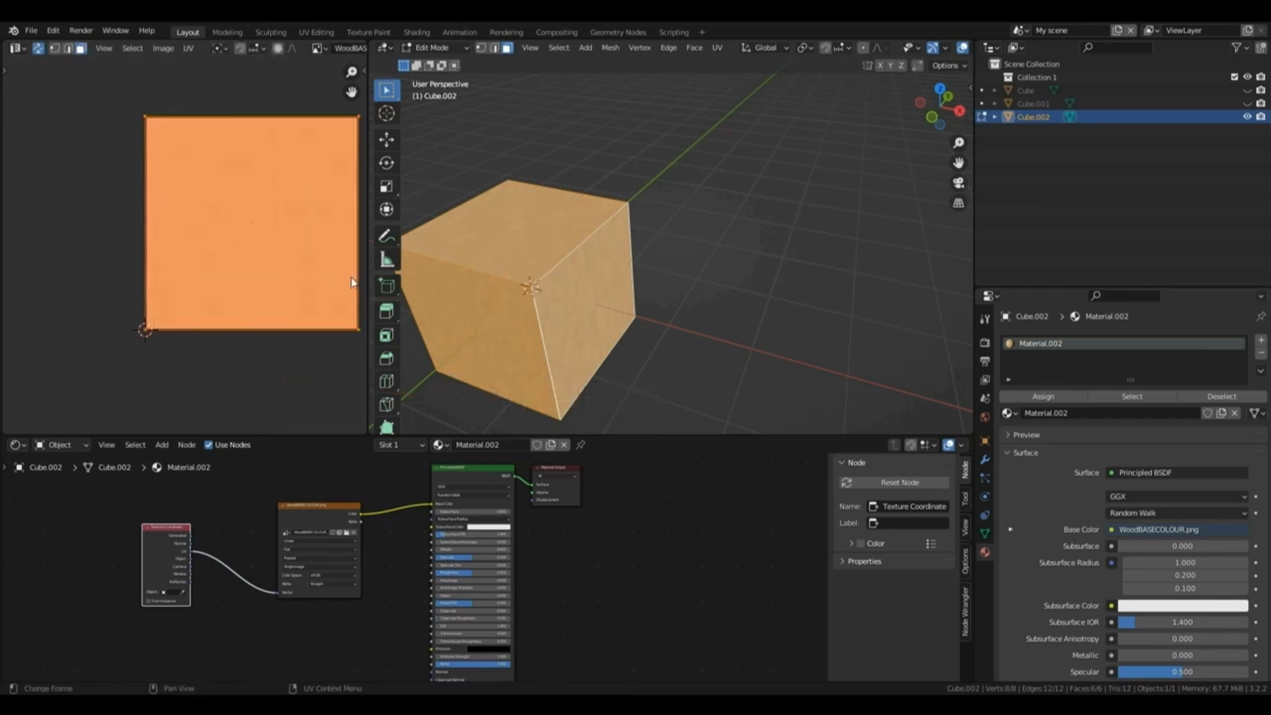
type("s.")
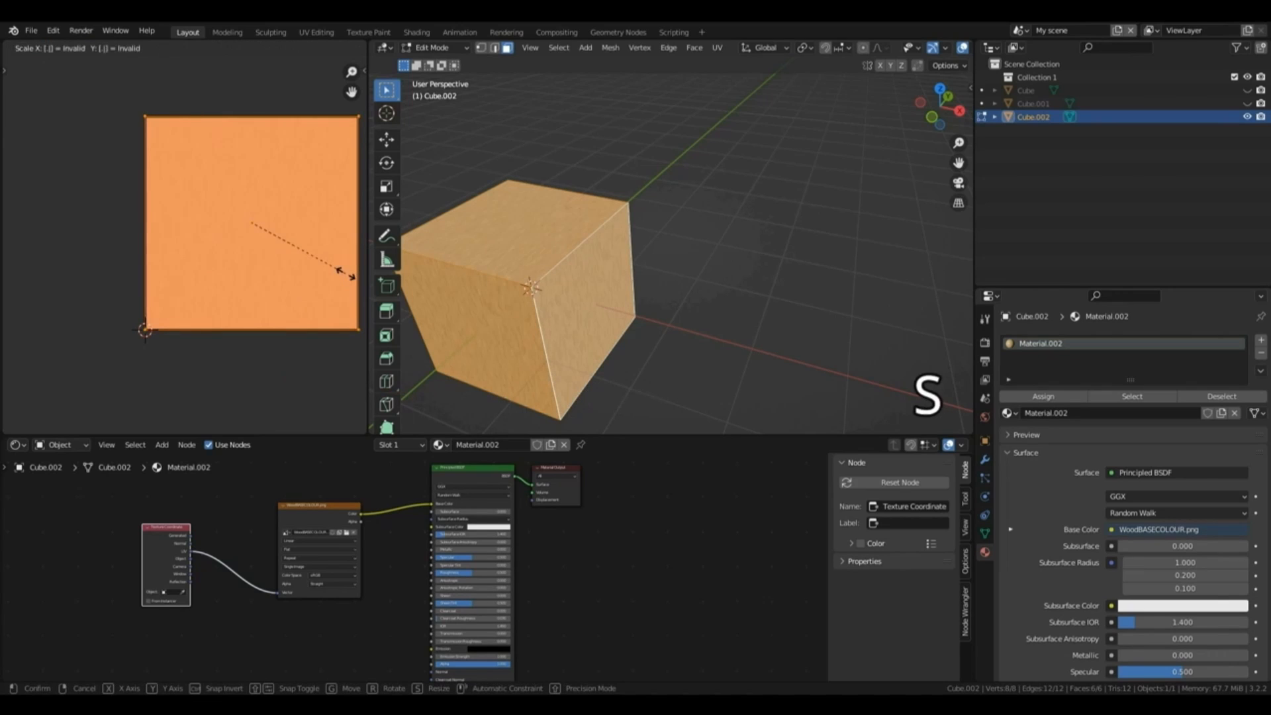
type("5")
key("Return")
Return the cube to Object Mode and inspect its wood texture from a slightly different angle.
key("Tab")
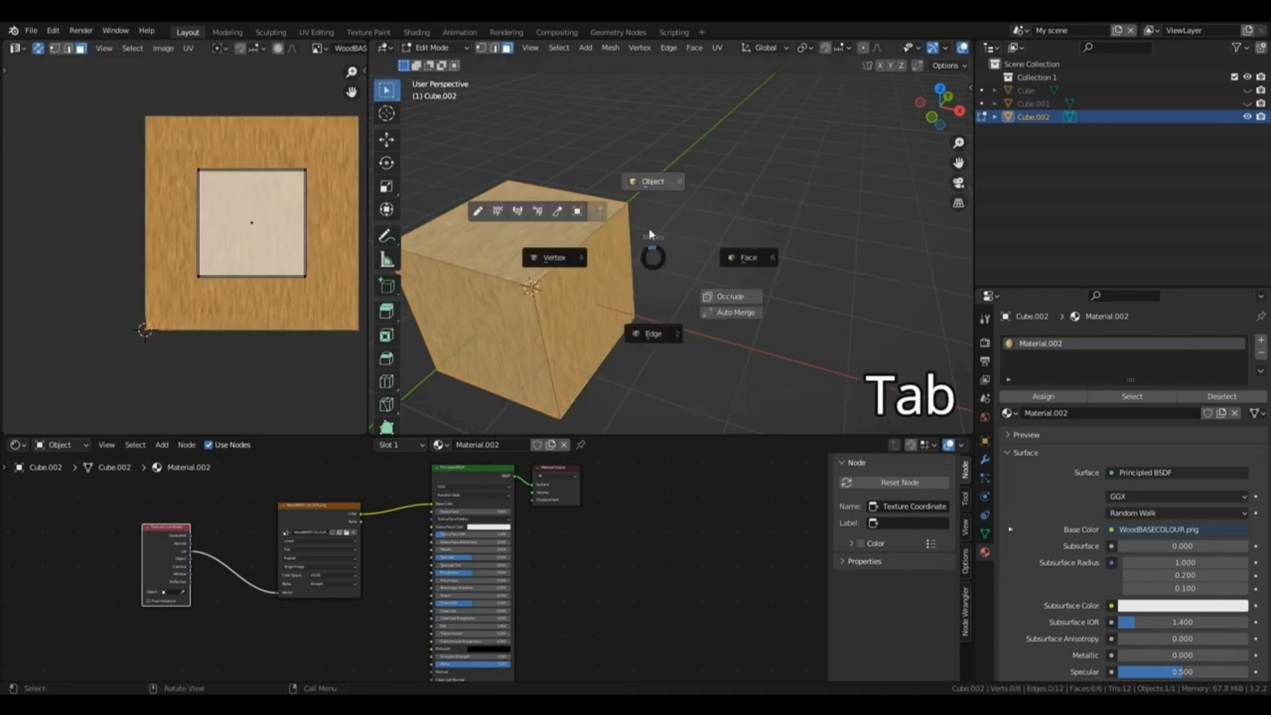
left_click(664, 200)
mouse_move(939, 107)
left_mouse_down()
mouse_move(954, 105)
mouse_move(915, 108)
mouse_move(948, 105)
left_mouse_up()
Reselect all of the cube's faces in Edit Mode and scale their UVs by 2.
key("Tab")
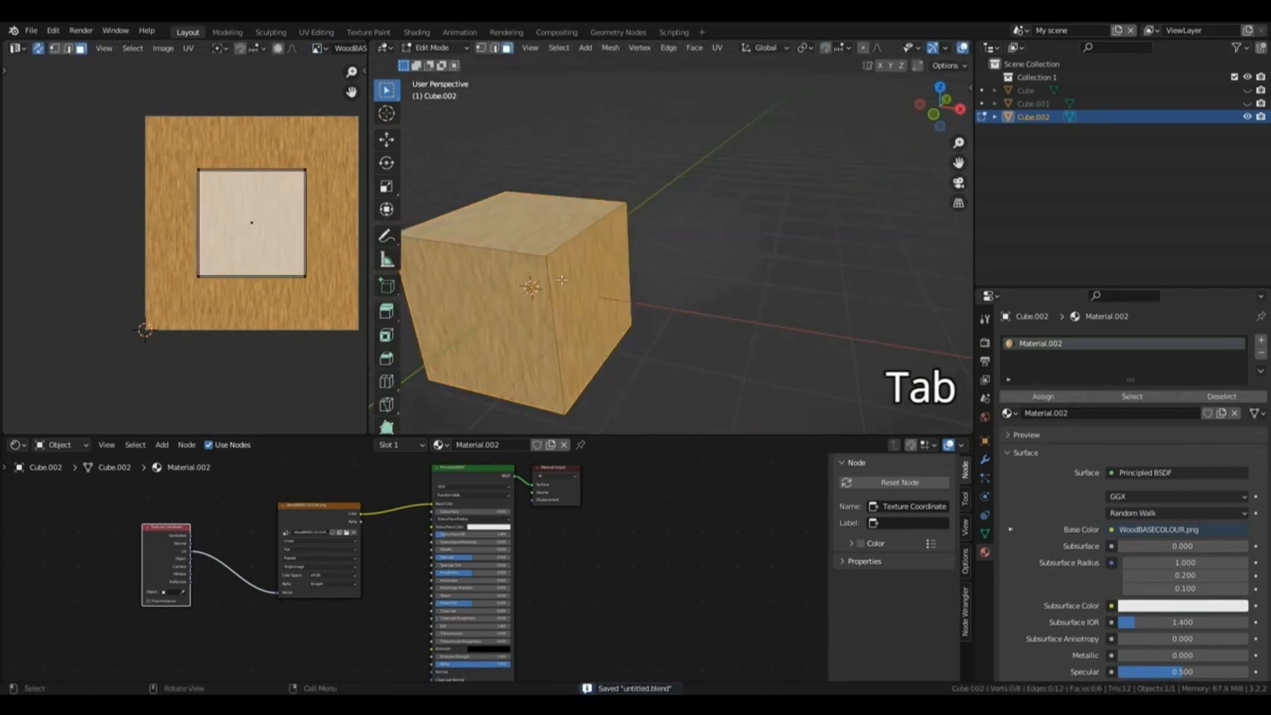
key("a")
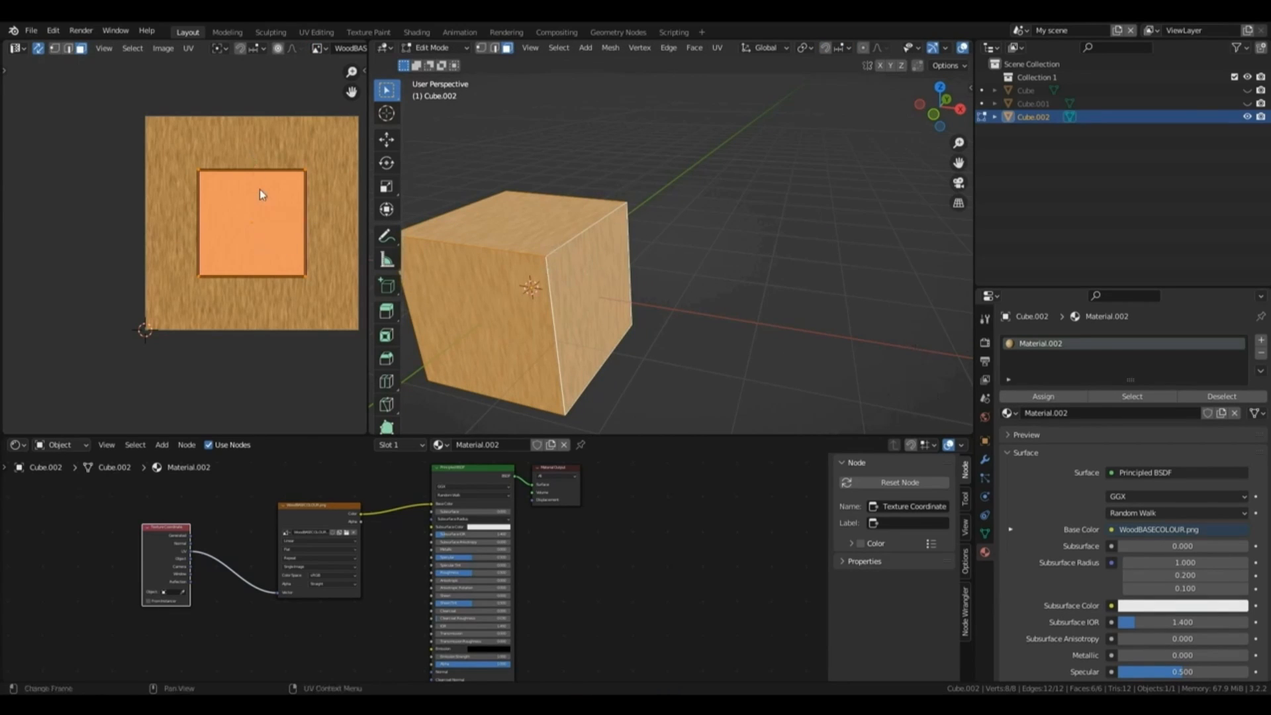
key("s")
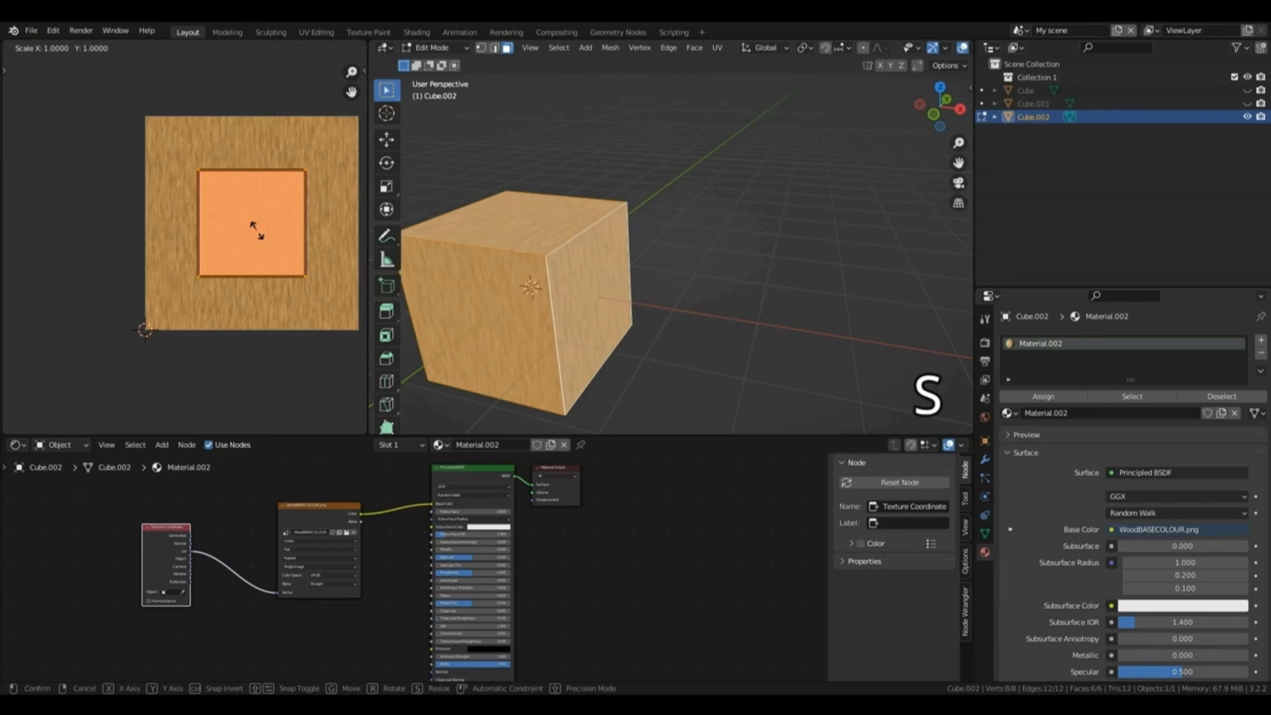
key("2")
key("Return")
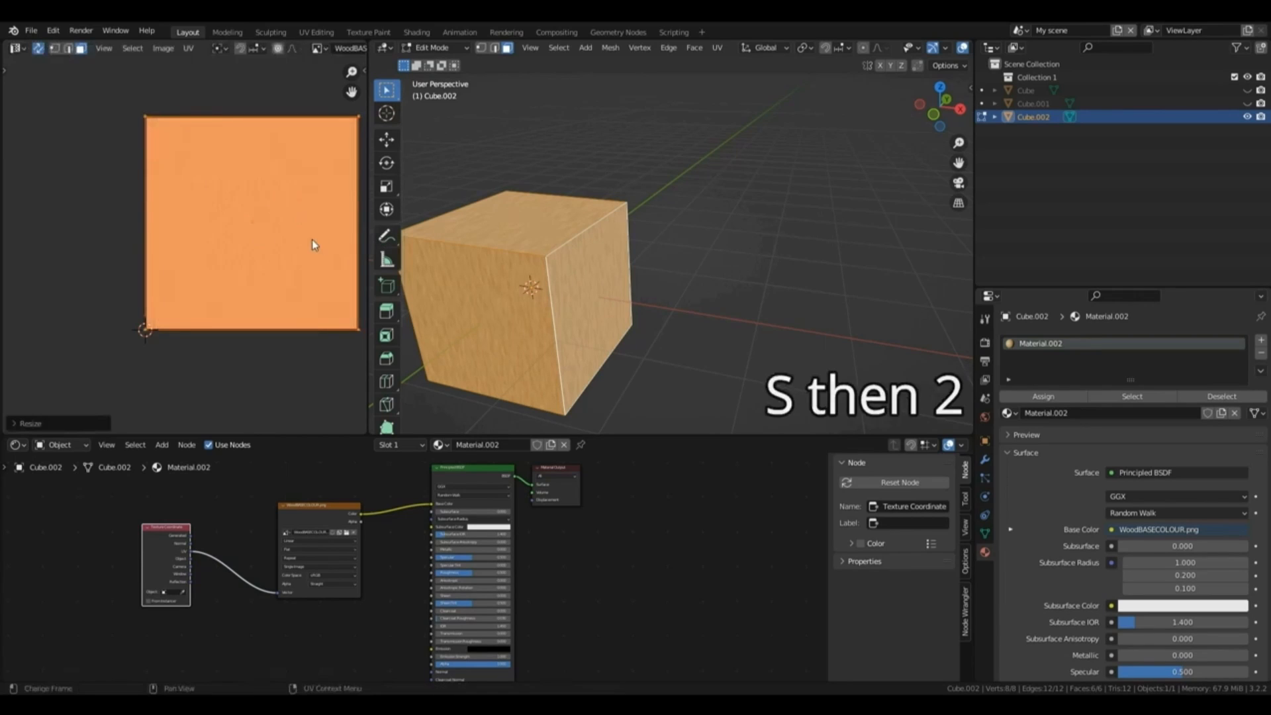
Scale the cube's selected UVs up freely until they extend well beyond the wood image's bounds.
scroll(311, 243, "down", 3)
key("s")
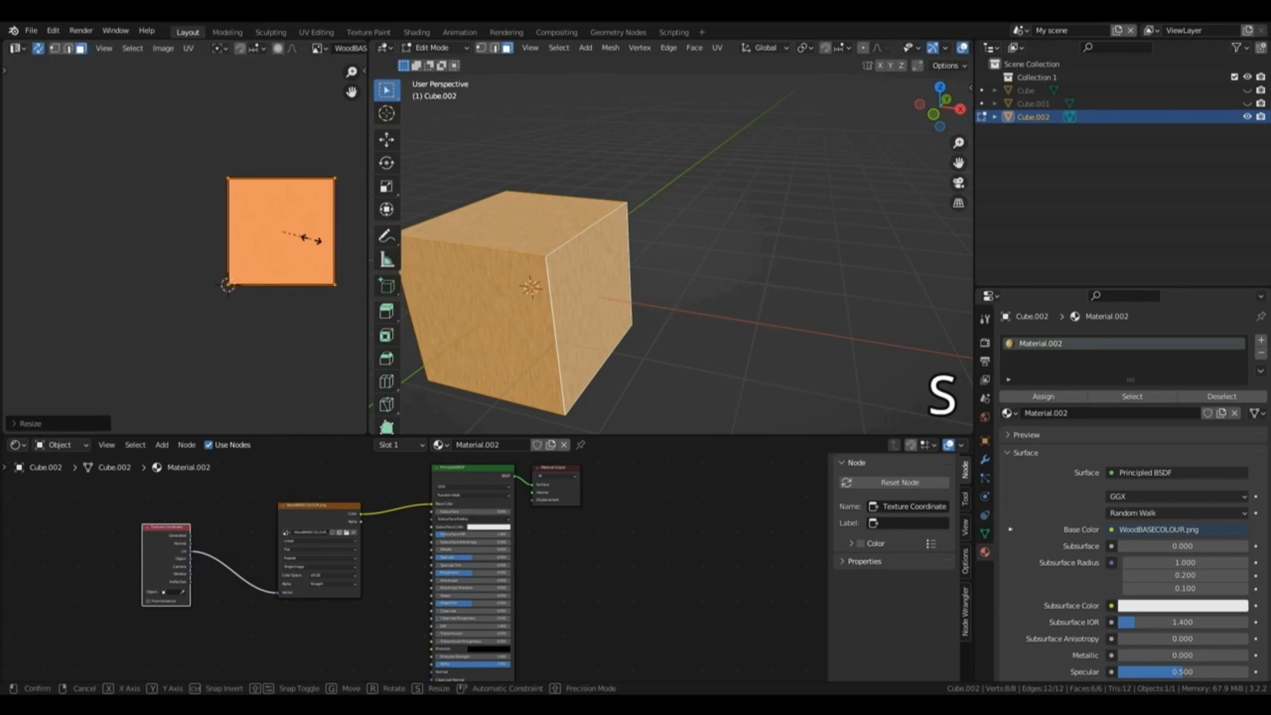
left_click(333, 262)
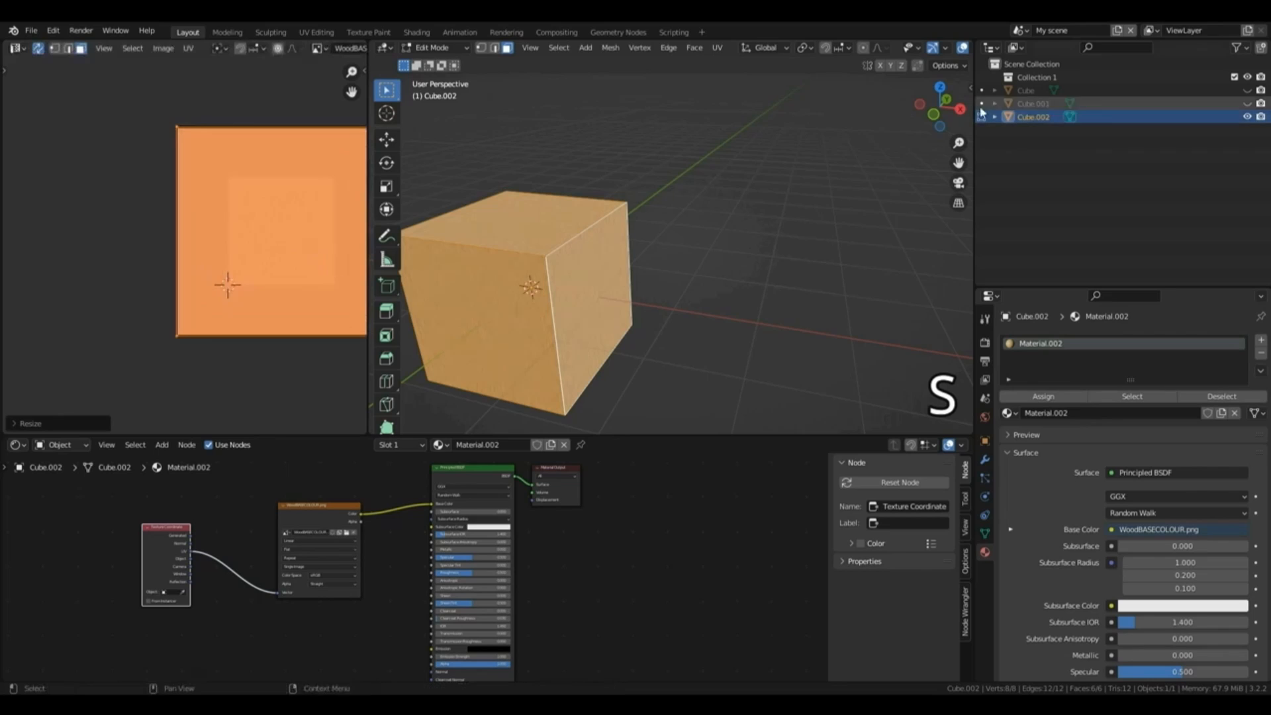
Undo the last UV scaling operations on the wood cube and return it to Object Mode.
left_click_drag(946, 108, 1268, 111)
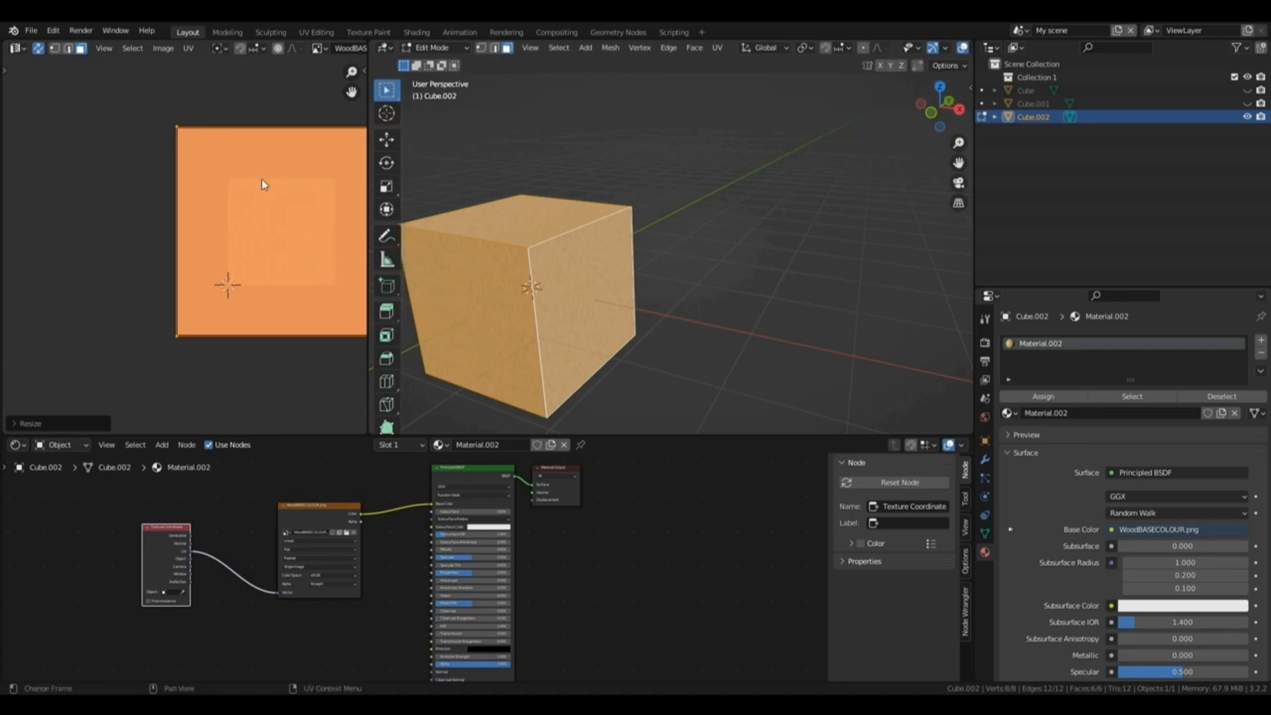
key("ctrl+z")
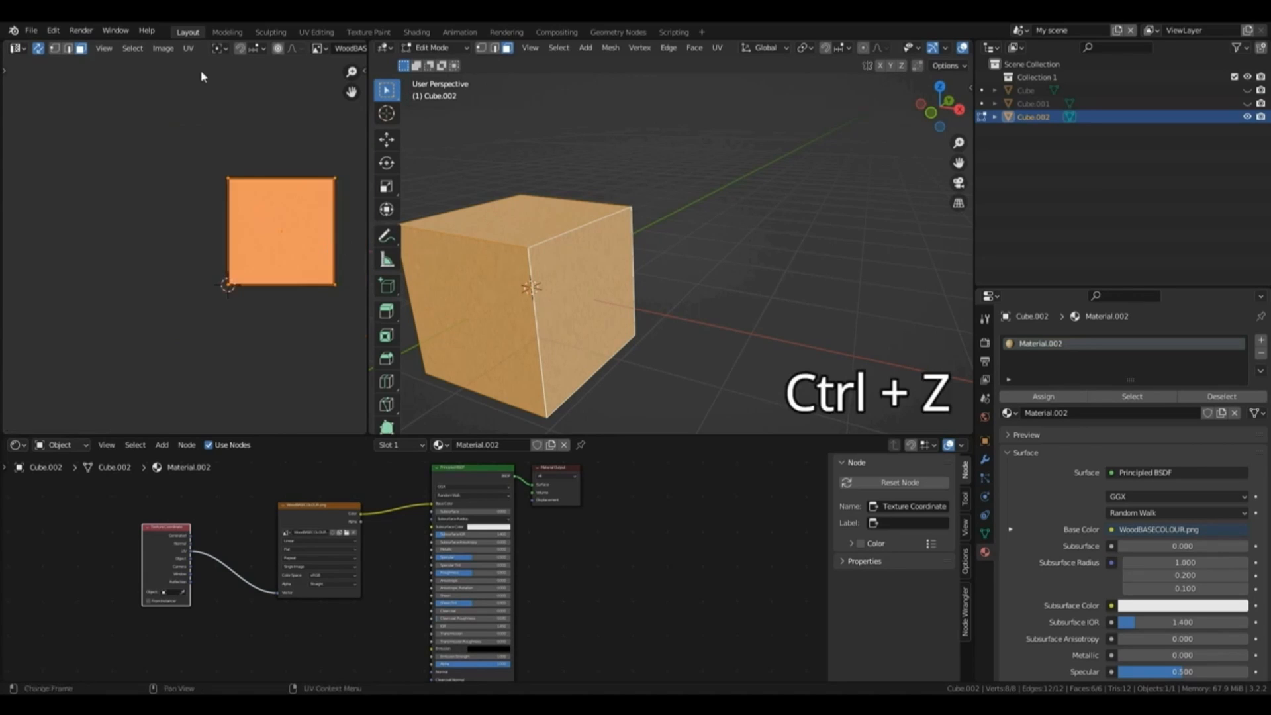
key("ctrl+z")
key("Tab")
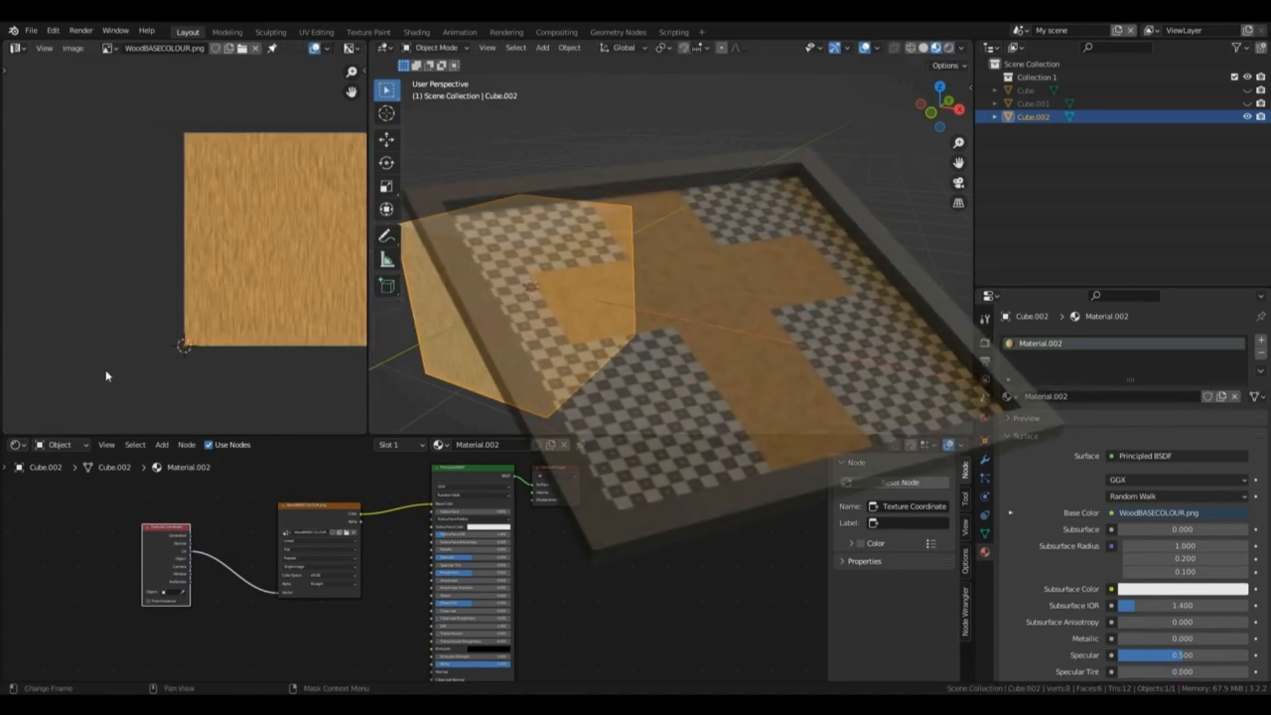
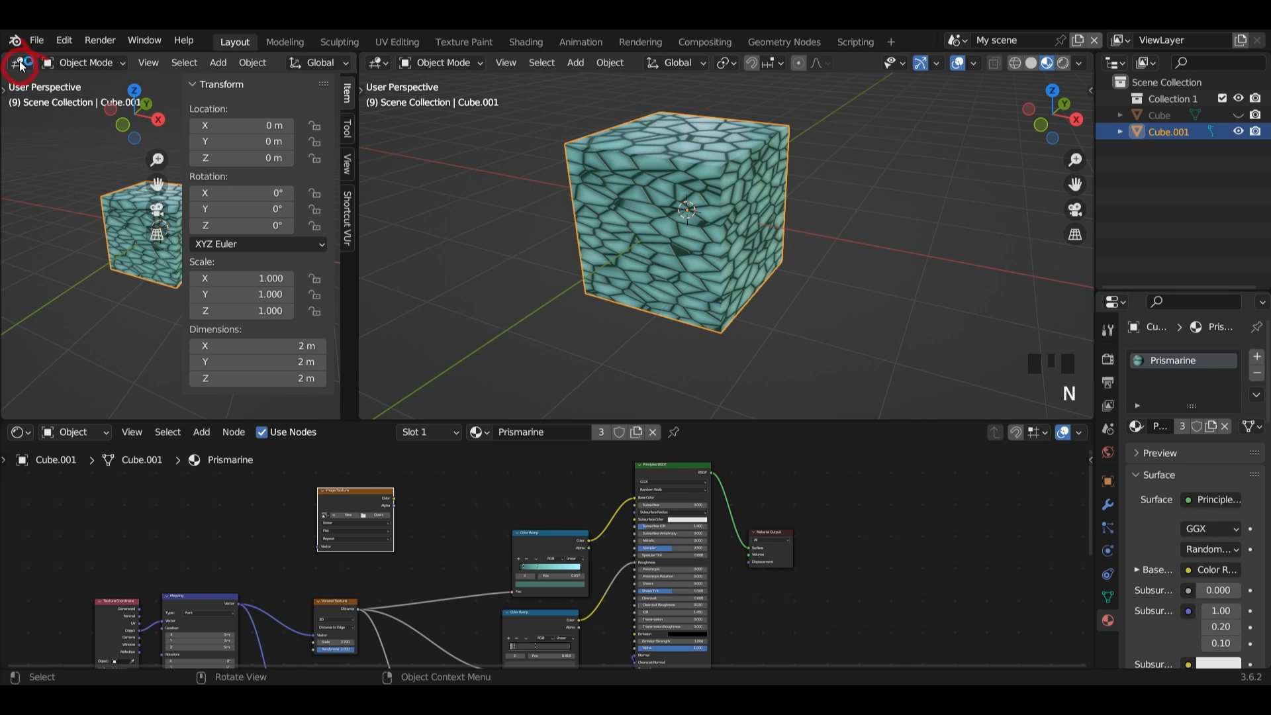
Change the smaller 3D viewport to an Image Editor and unwrap the prismarine cube with Smart UV Project at a 0.030 island margin.
left_click(20, 63)
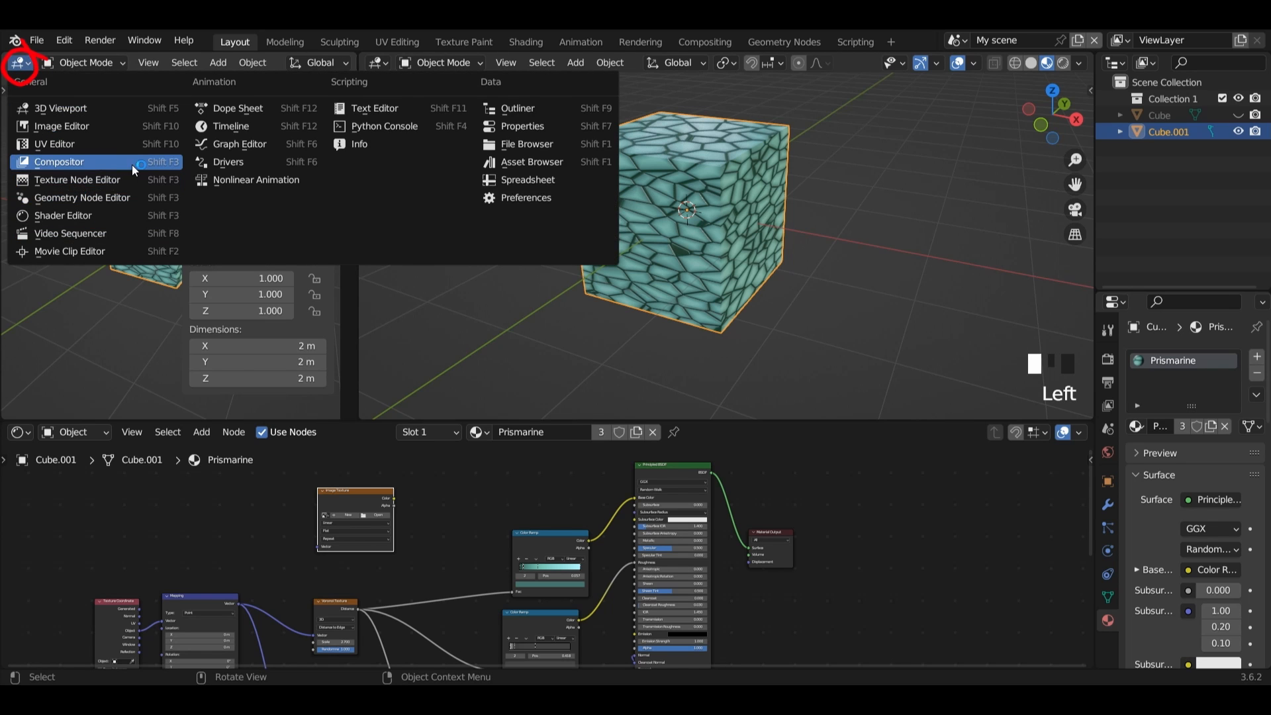
left_click(99, 126)
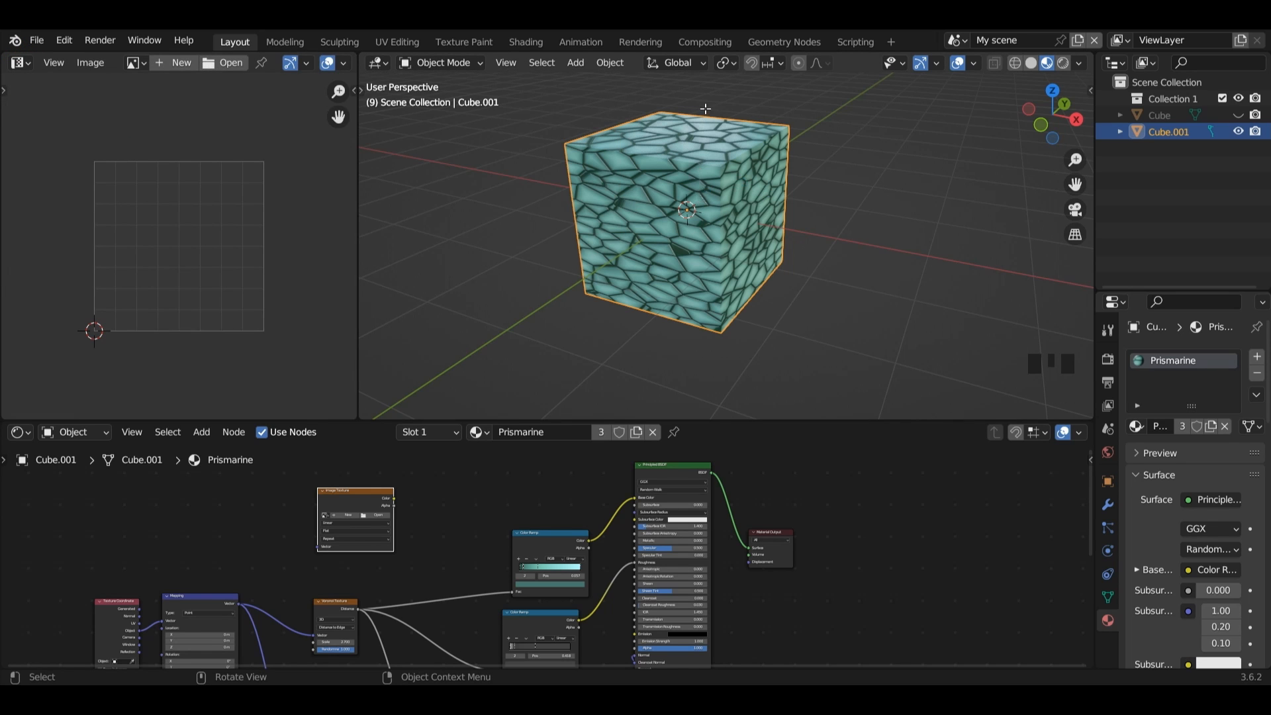
key("Tab")
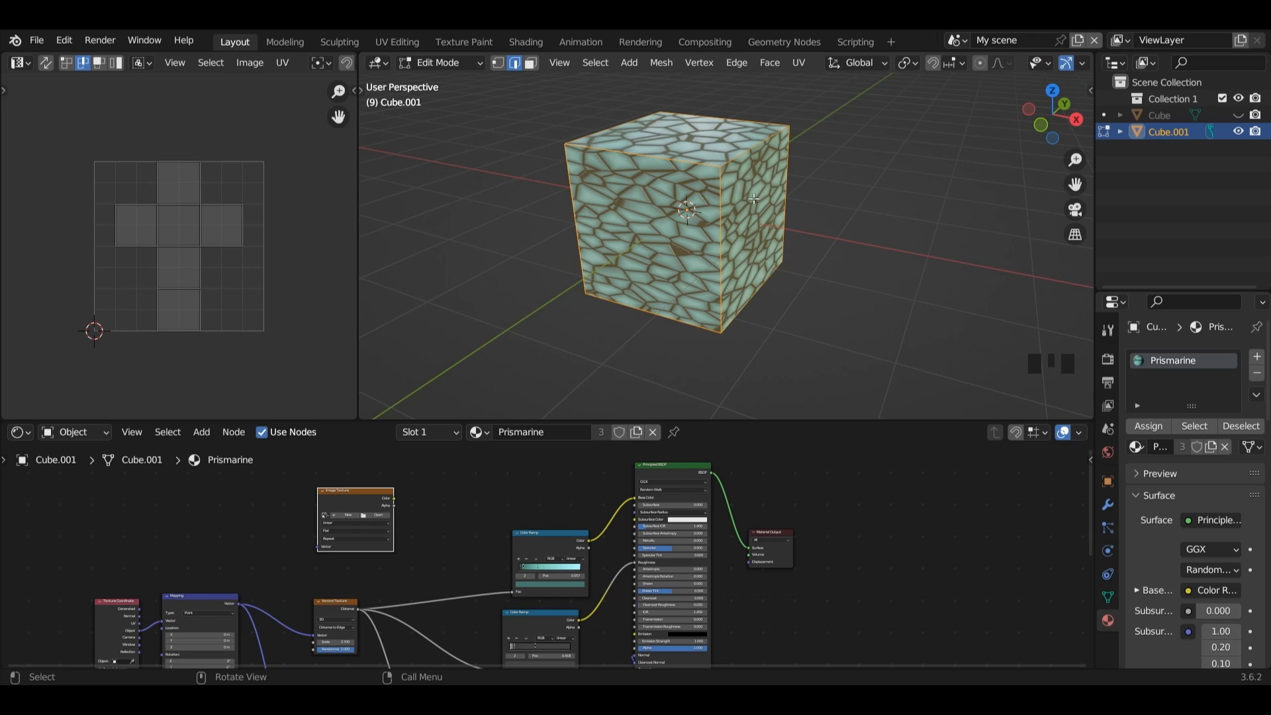
key("u")
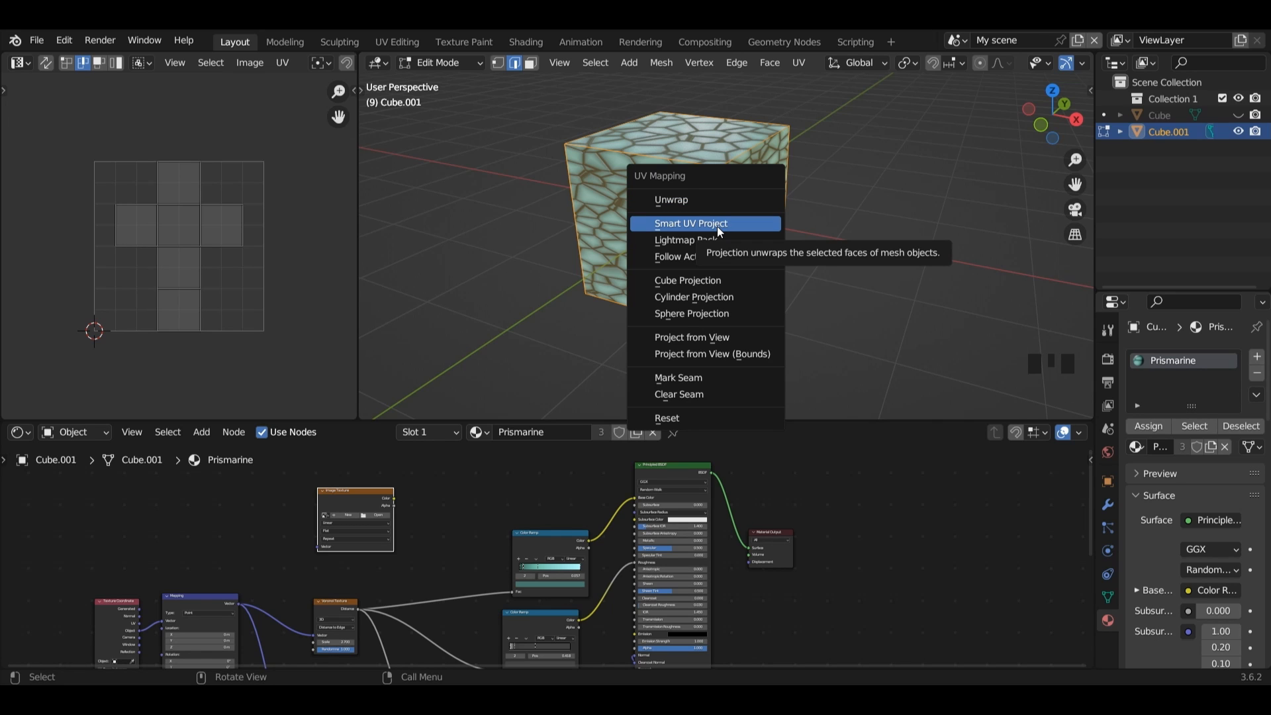
left_click(717, 227)
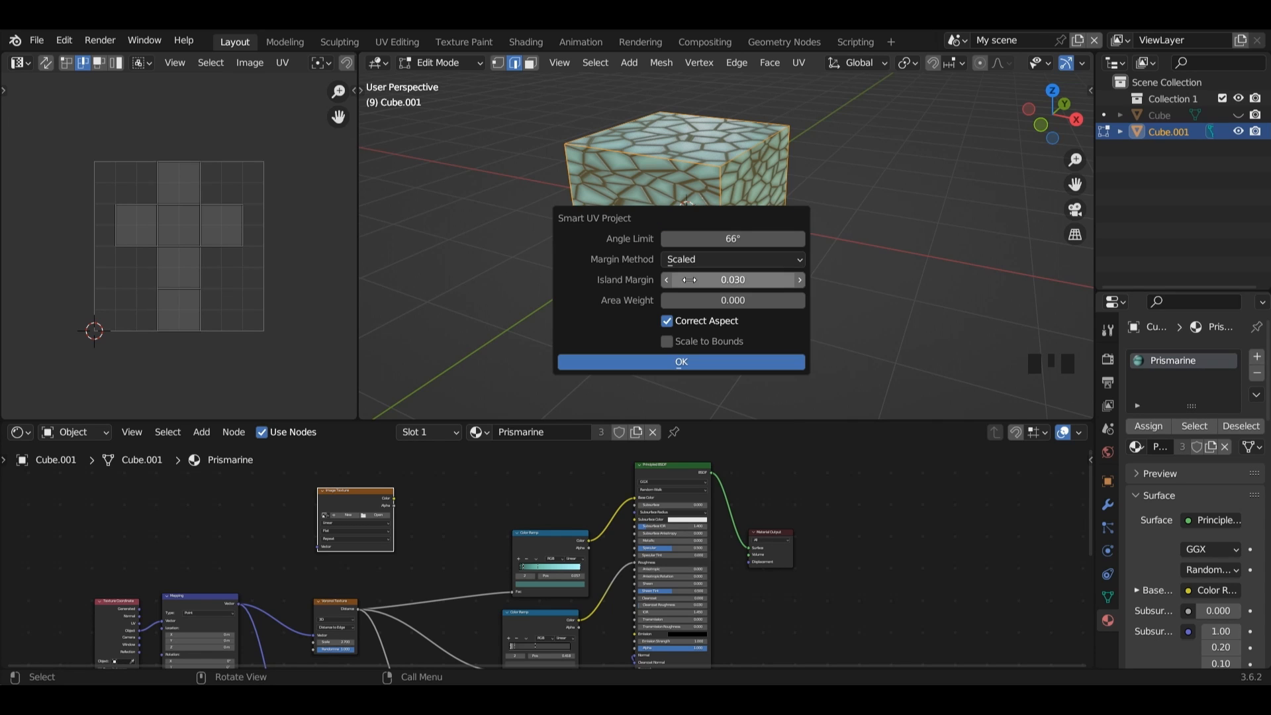
left_click(710, 358)
Start a new image in the empty Image Texture node and name it BaseColour.
scroll(213, 474, "up", 2)
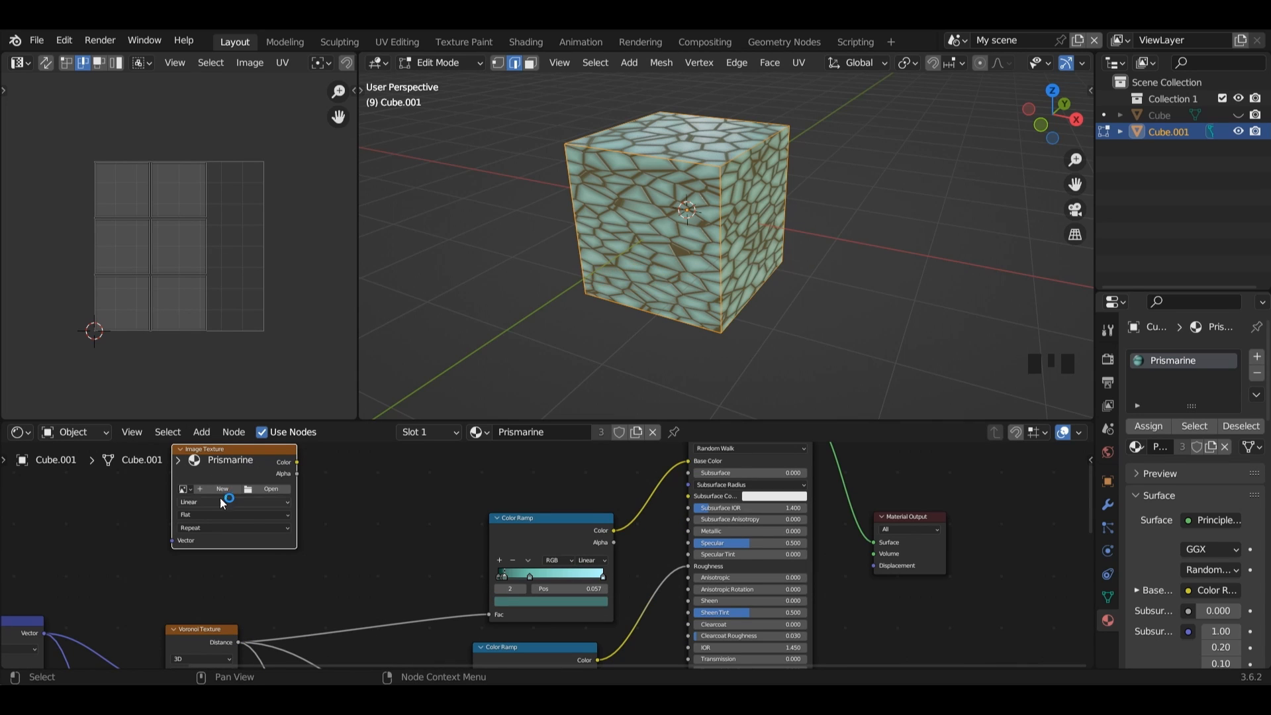
left_click(214, 488)
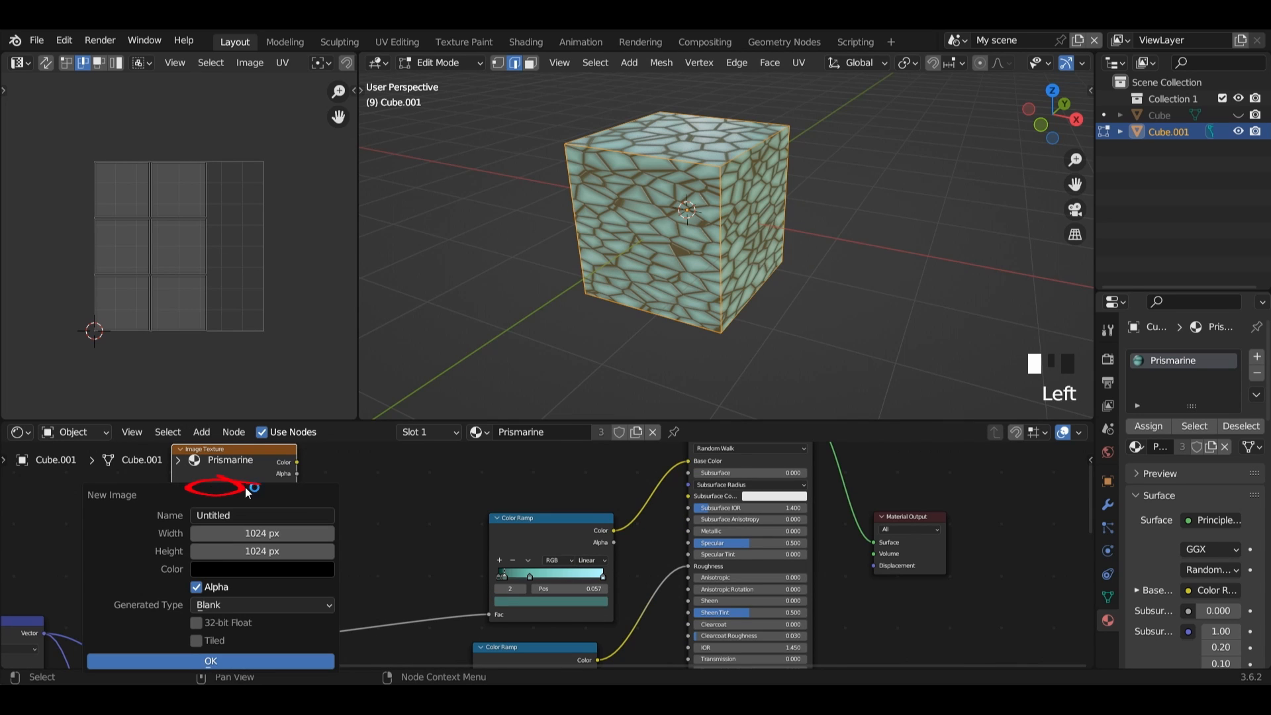
left_click(244, 510)
type("BaseColour")
key("Return")
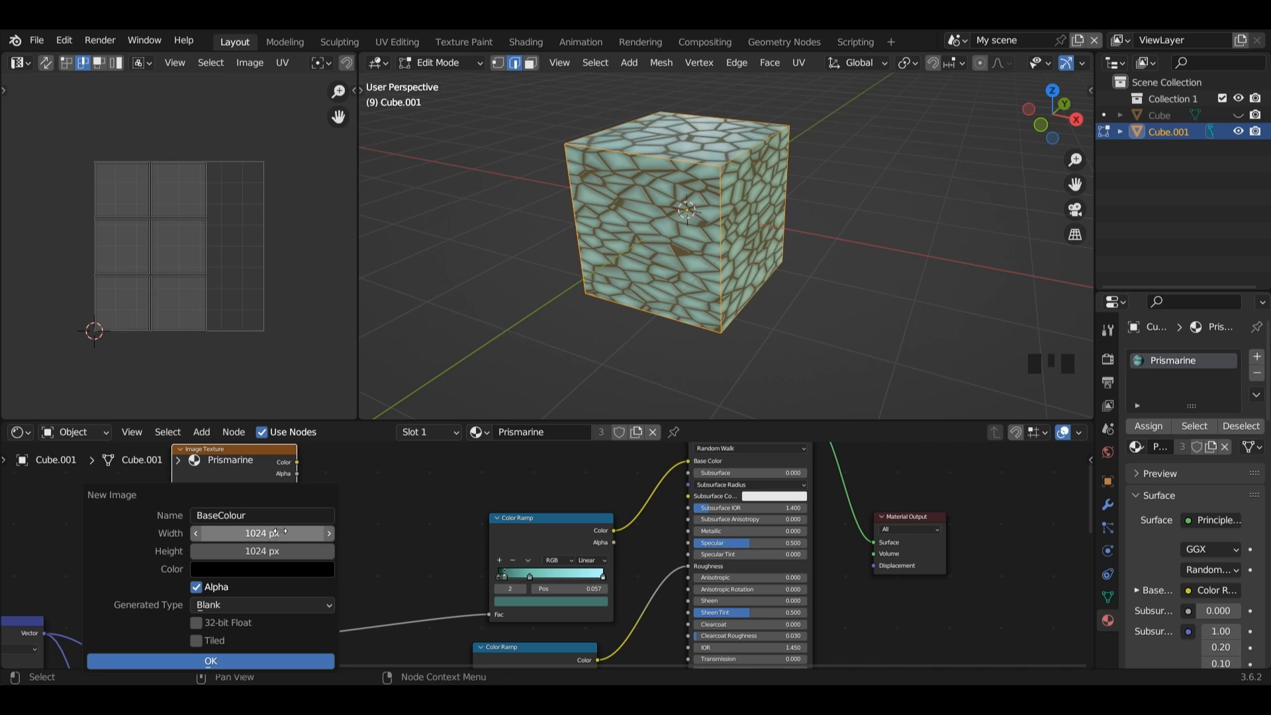
Double the new image's width and height to 2048 px, keep Alpha enabled, and create it.
mouse_move(264, 533)
left_mouse_down()
mouse_move(264, 551)
mouse_move(268, 532)
left_mouse_up()
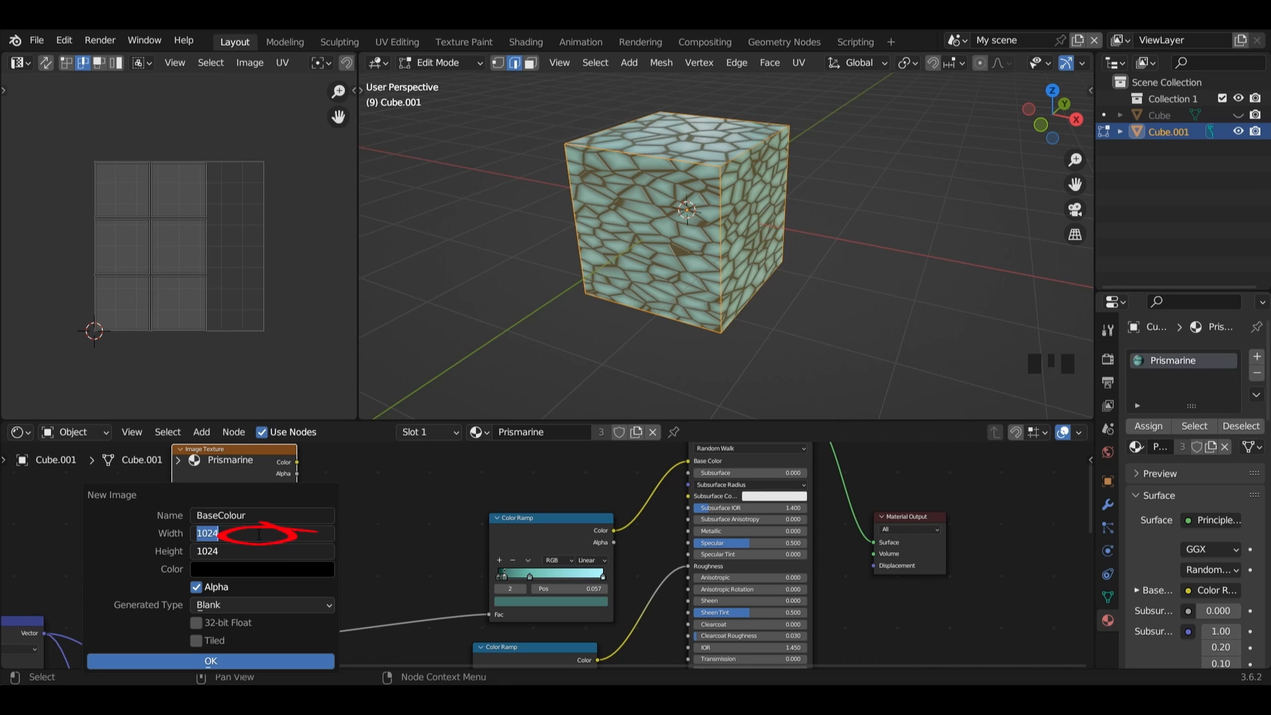
left_click(258, 534)
type("*")
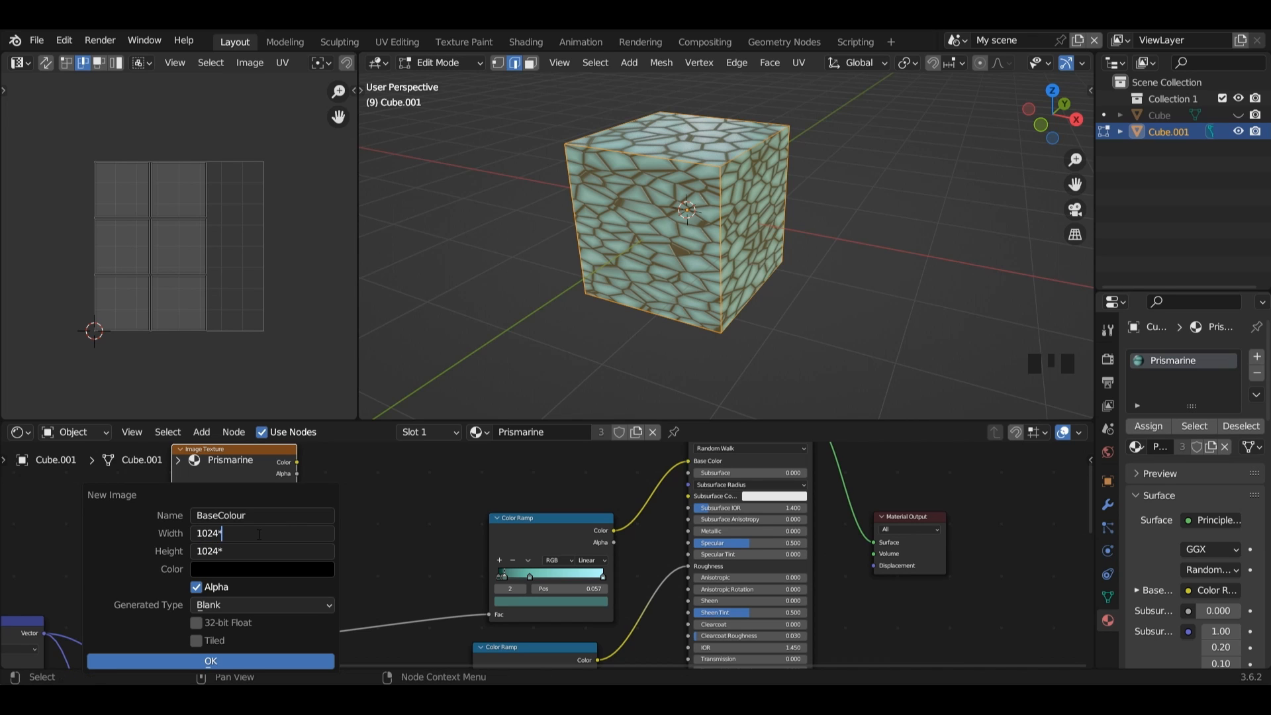
type("2")
key("Return")
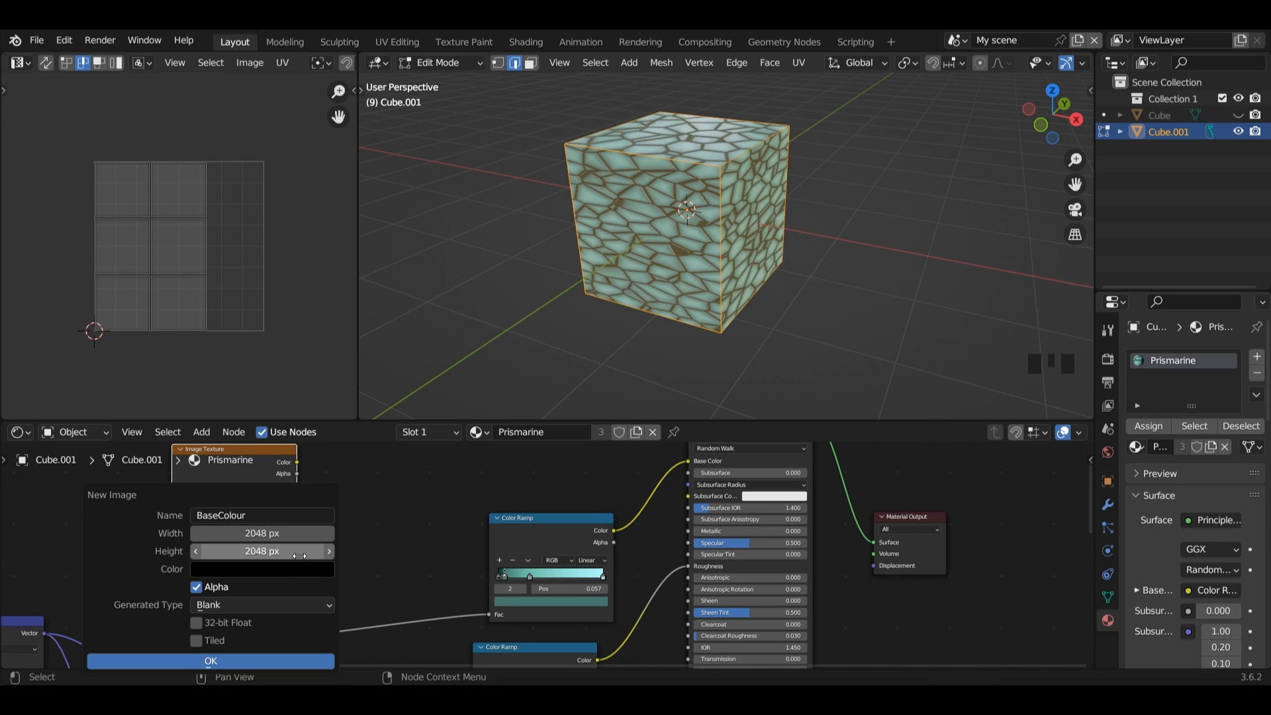
left_click(206, 587)
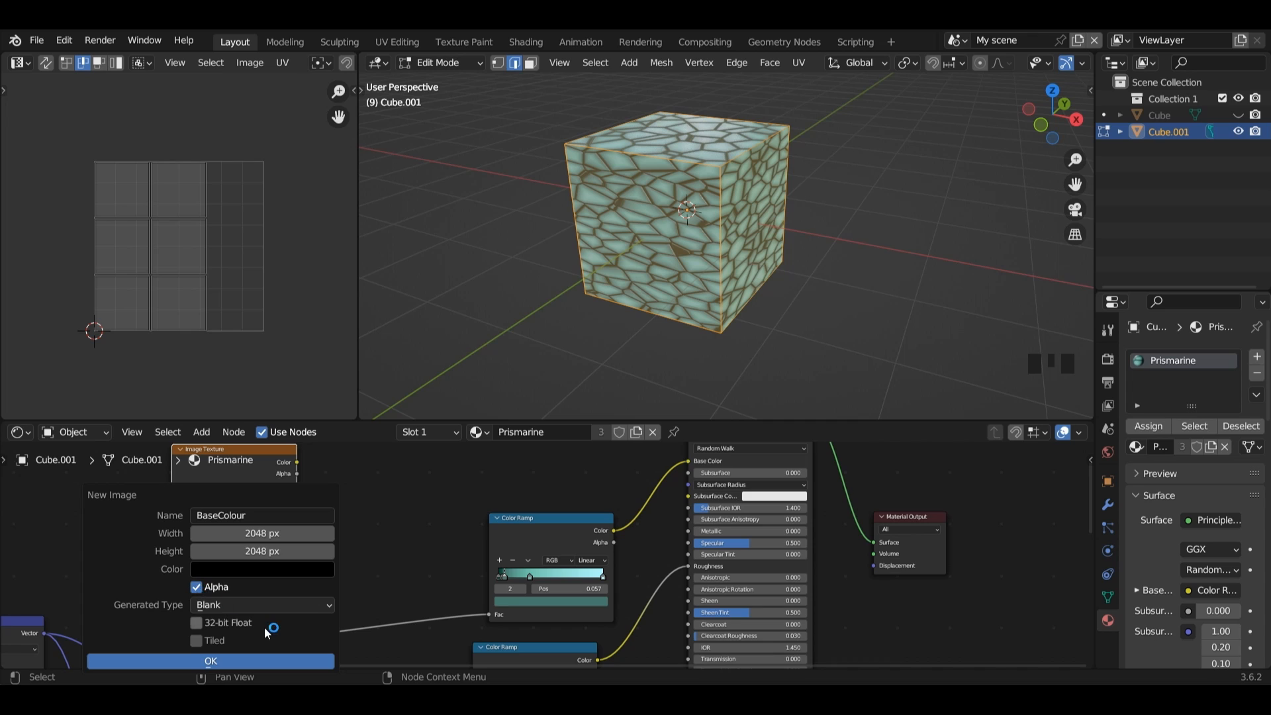
left_click(213, 659)
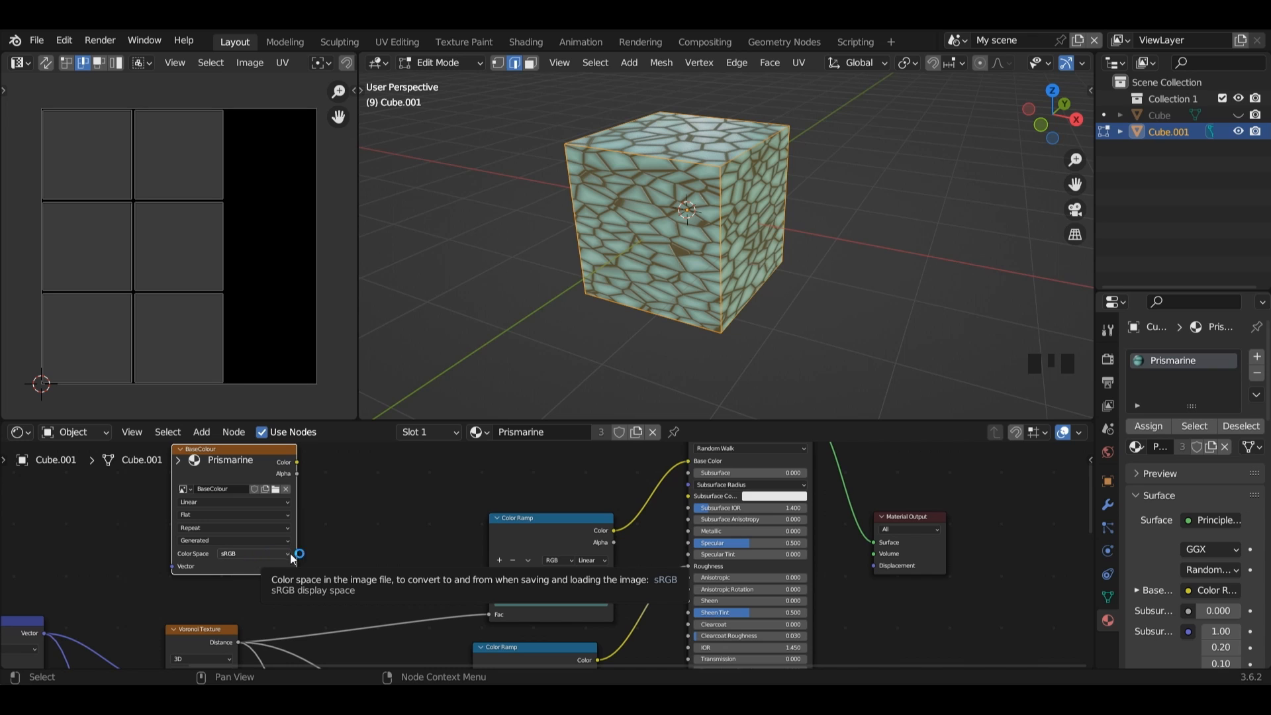
Set the Cycles render sampling to 0 minimum samples and 10 maximum samples.
left_click(1107, 359)
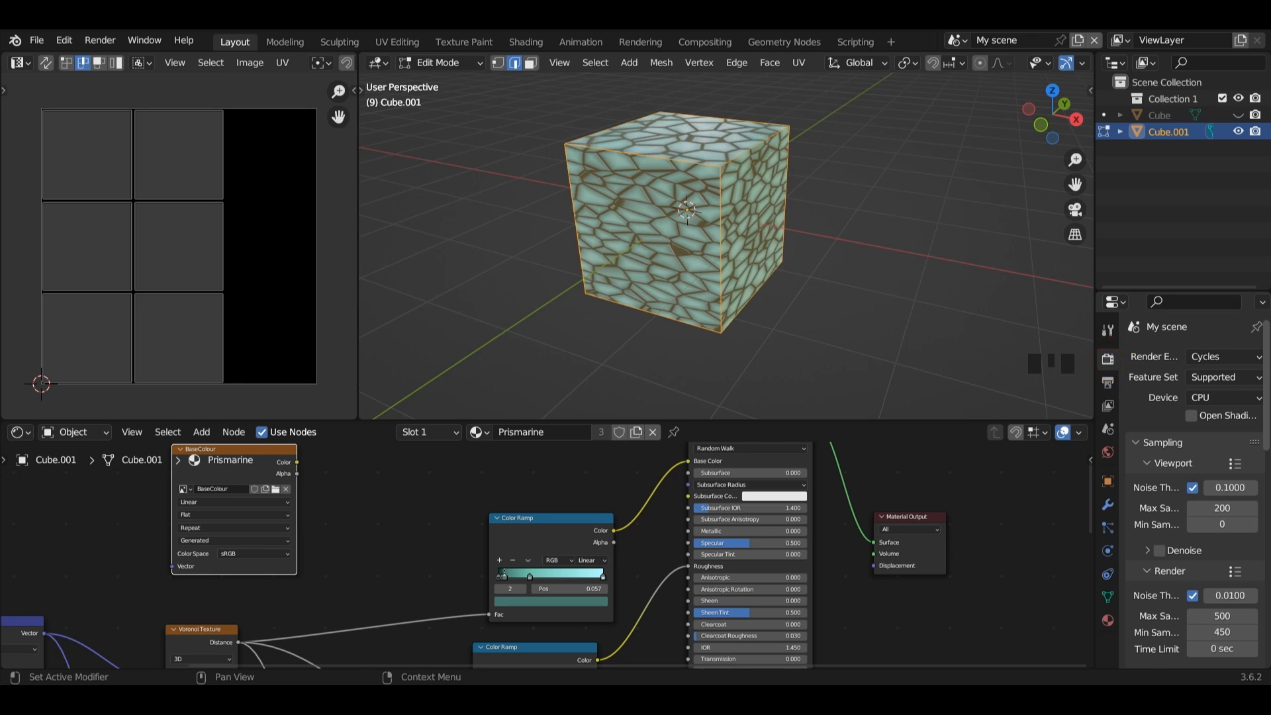
scroll(1198, 467, "down", 5)
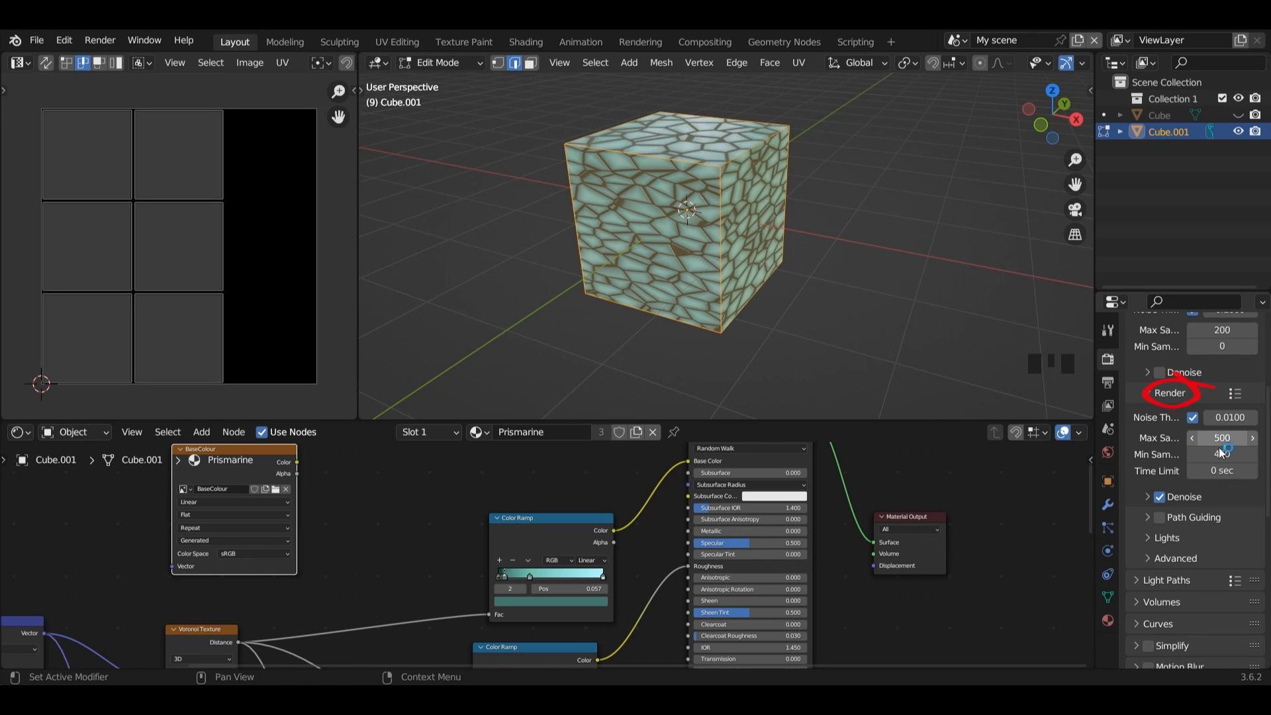
left_click(1217, 453)
type("0")
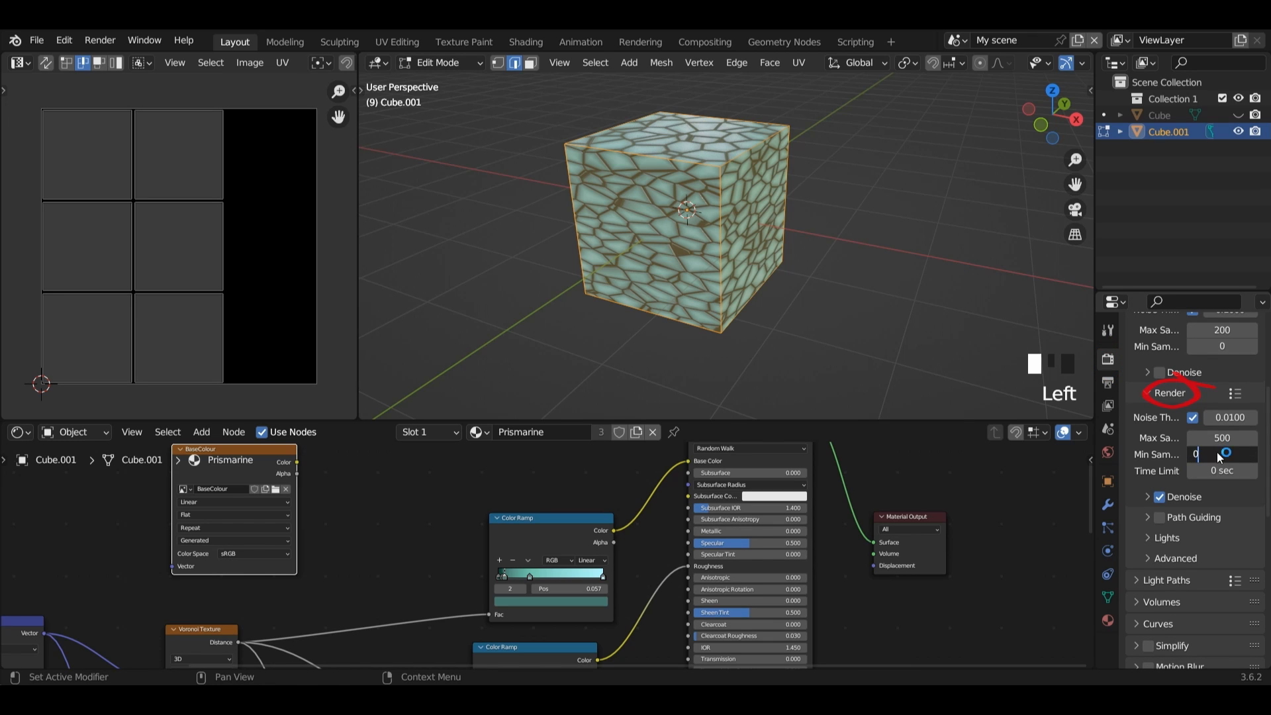
left_click(1218, 438)
type("200")
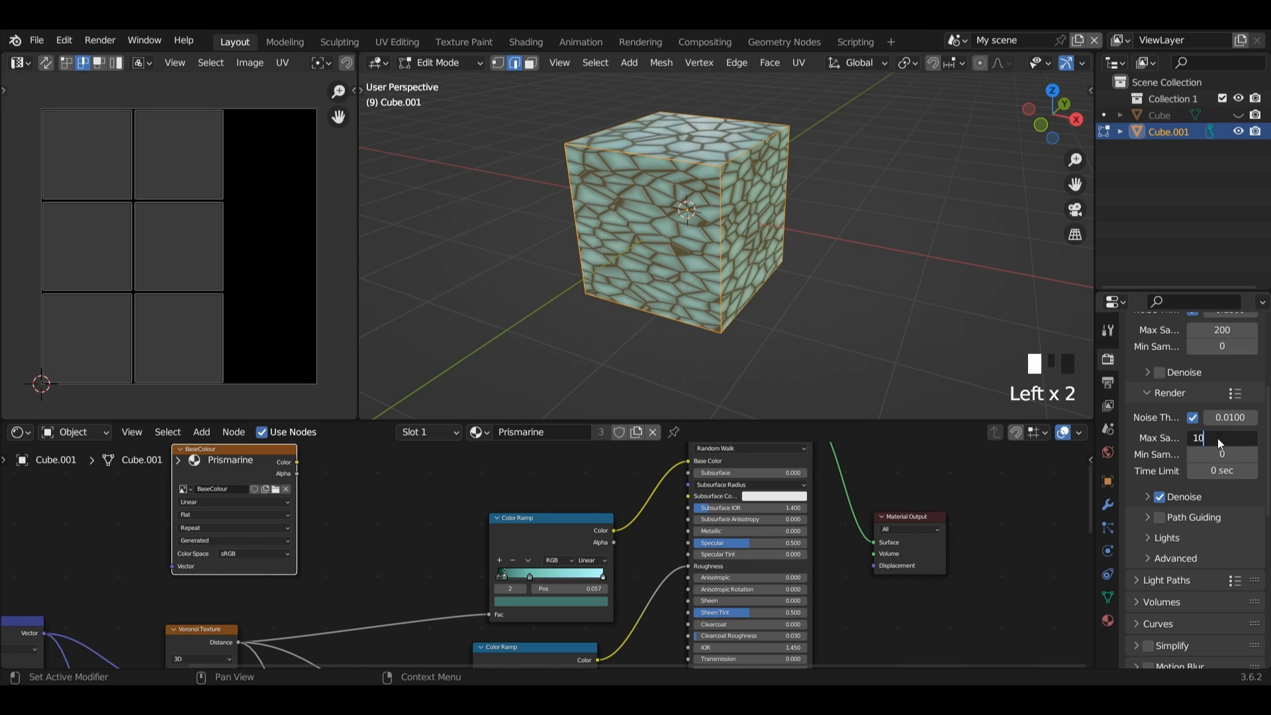
key("Return")
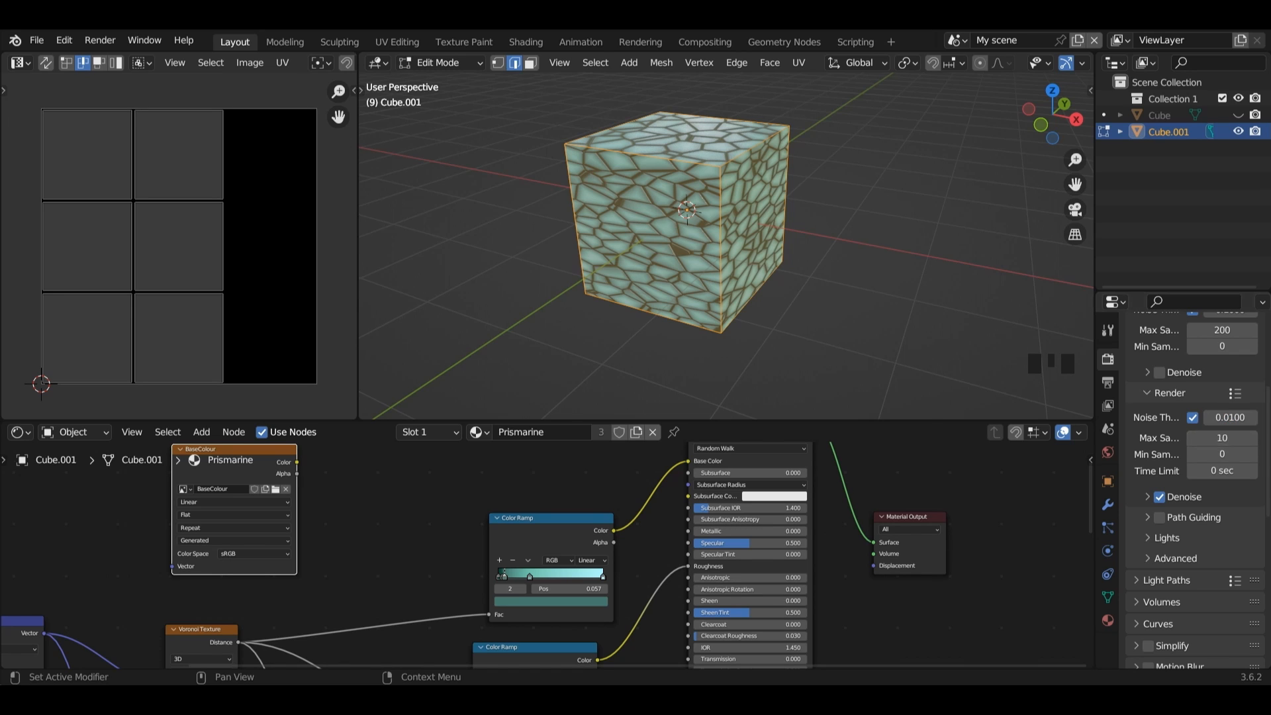
Set the bake type to Diffuse and review its influence, output and margin settings.
left_click_drag(1266, 450, 1267, 618)
left_click(1216, 406)
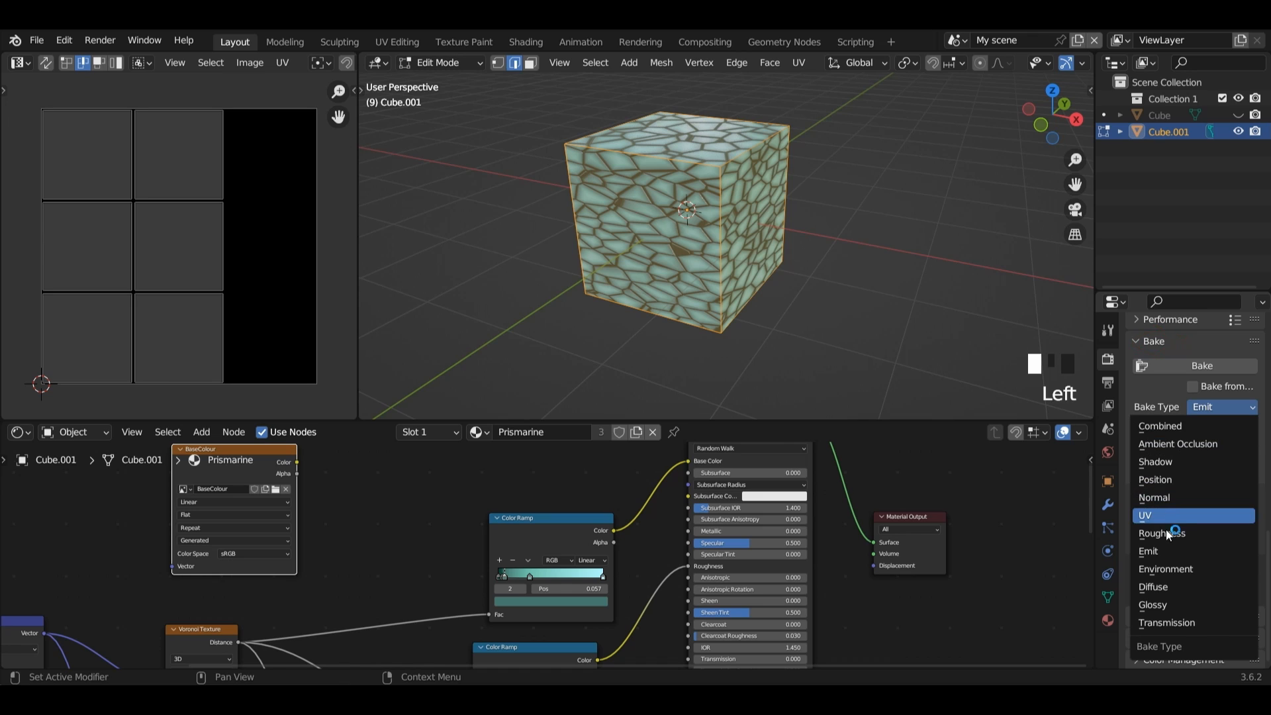
left_click(1158, 587)
left_click_drag(1269, 522, 1269, 528)
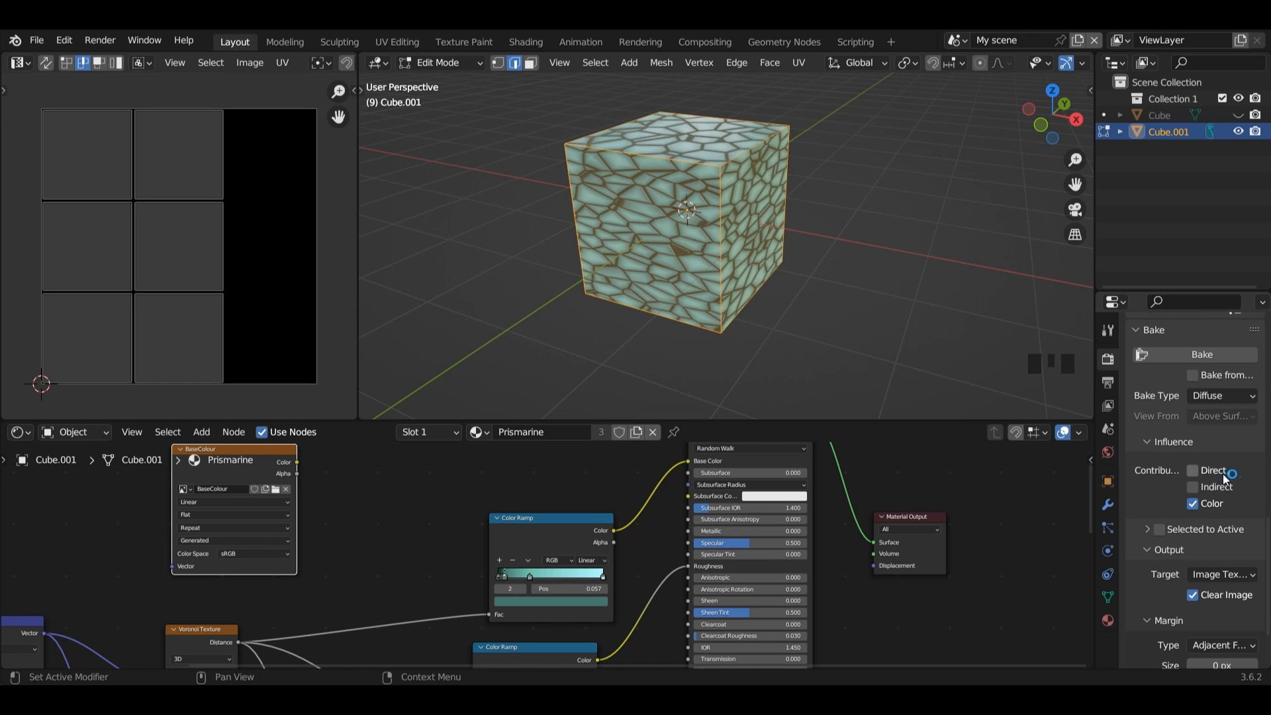
scroll(1240, 549, "down", 1)
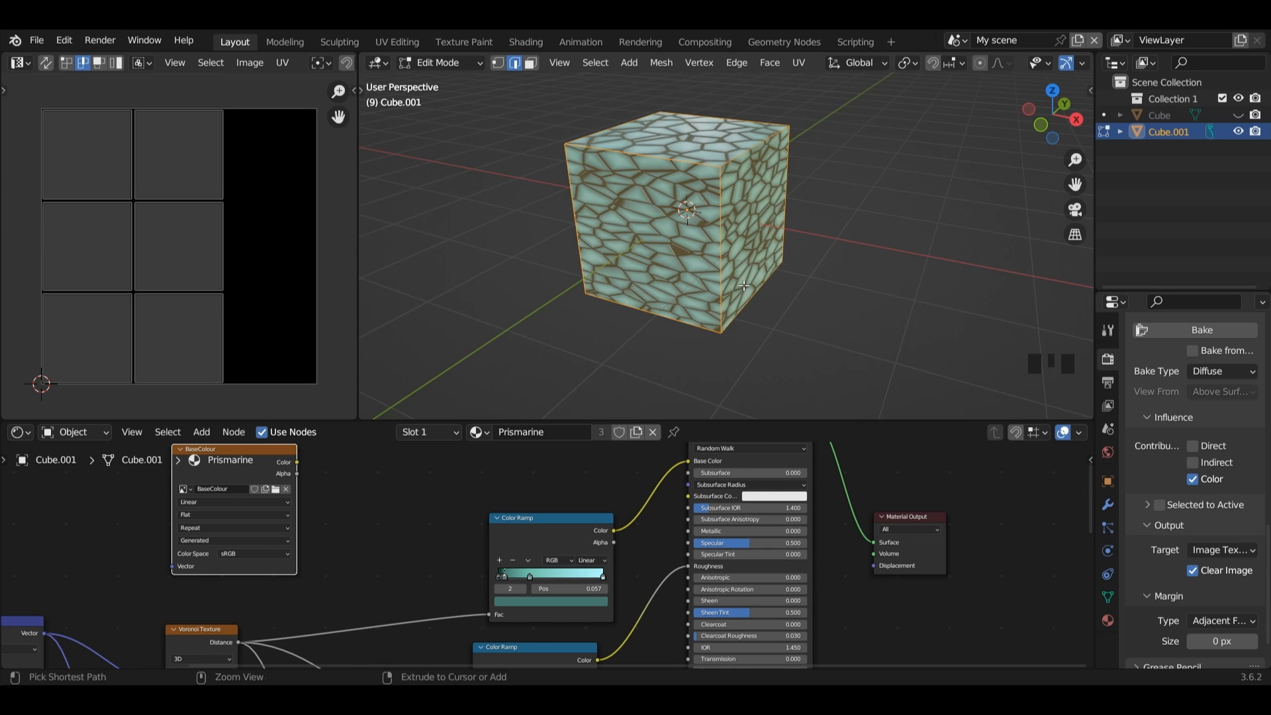
Save the blend file and bake the cube's diffuse colour into the BaseColour image.
key("ctrl+s")
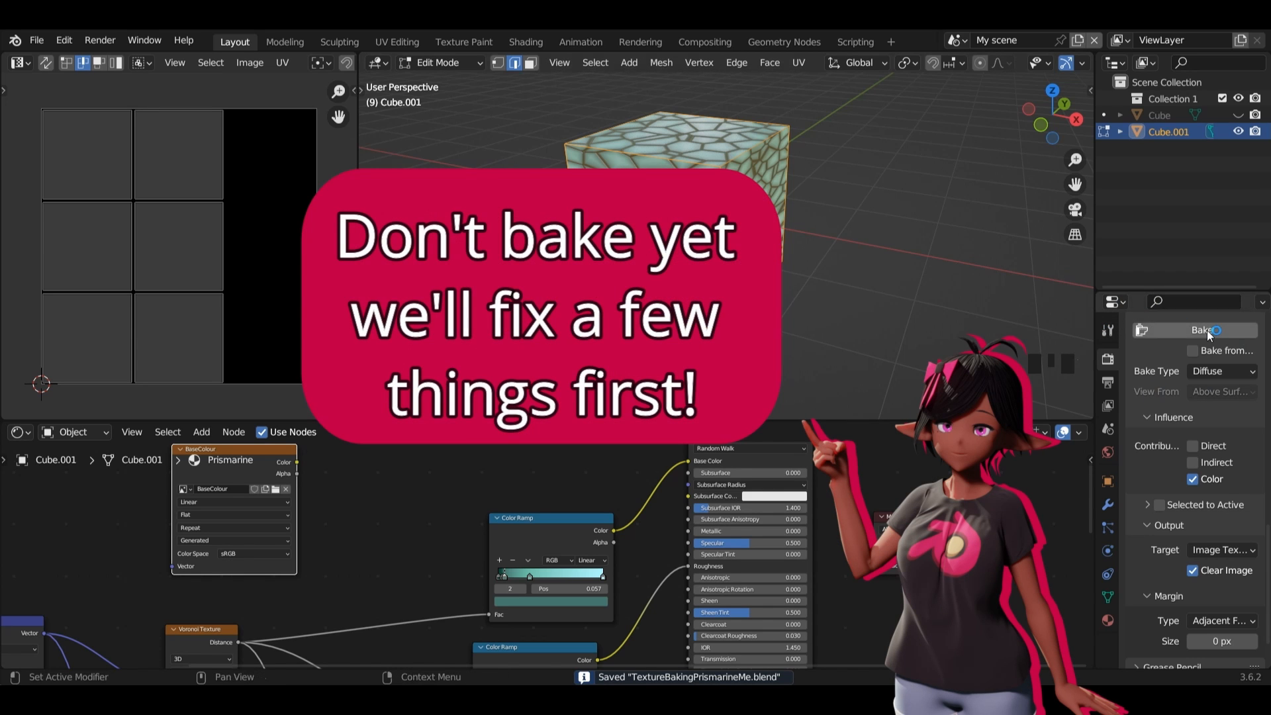
left_click(1205, 331)
scroll(1203, 331, "up", 5)
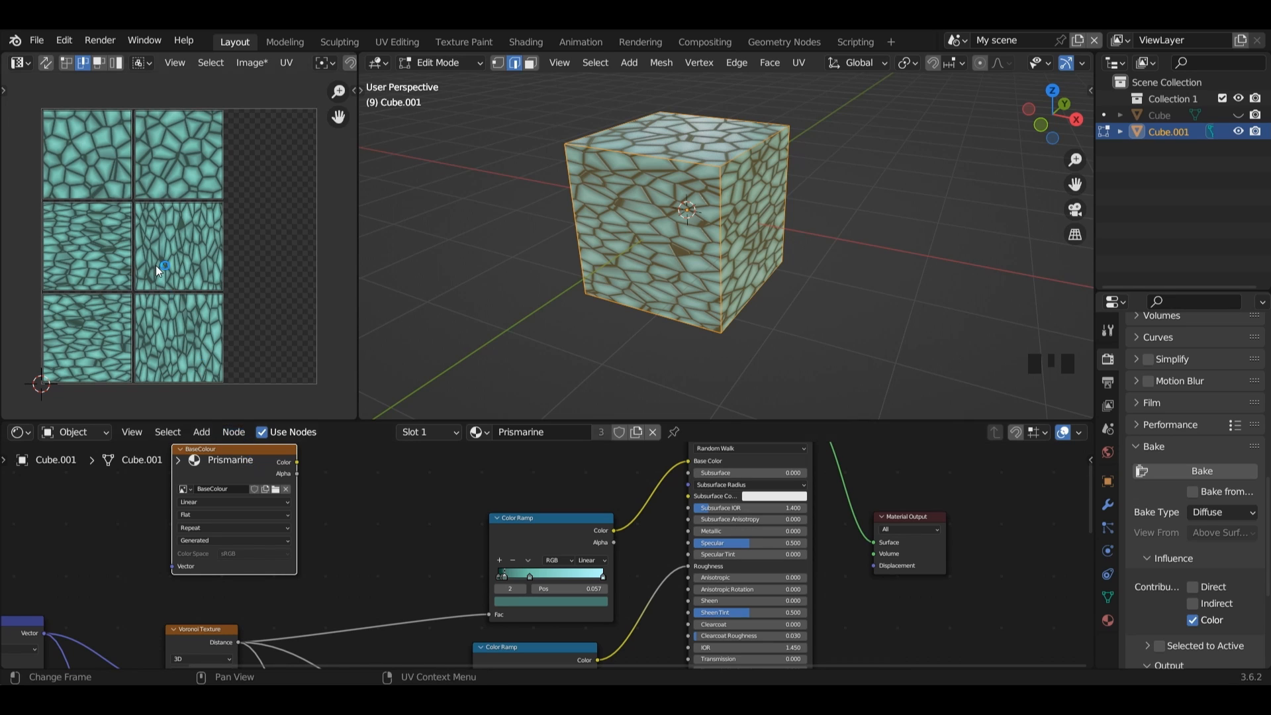
Save the project again and save the baked BaseColour image as an external file.
key("ctrl+s")
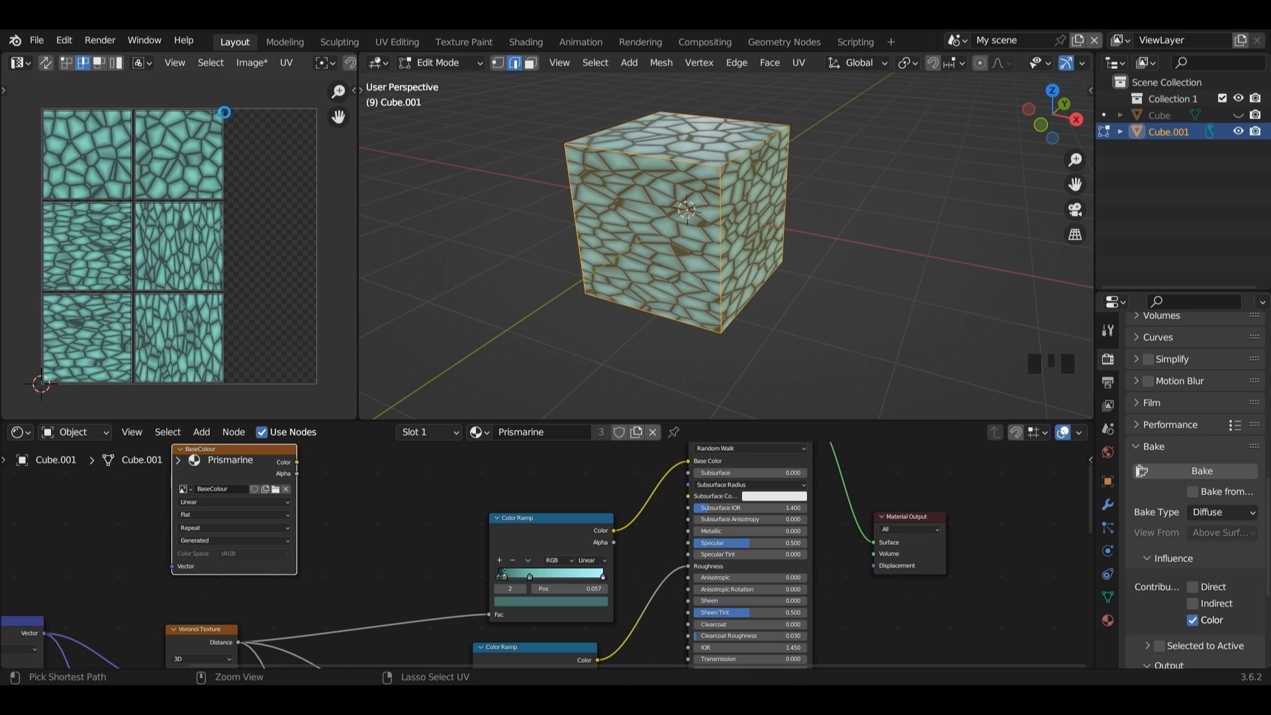
left_click(242, 66)
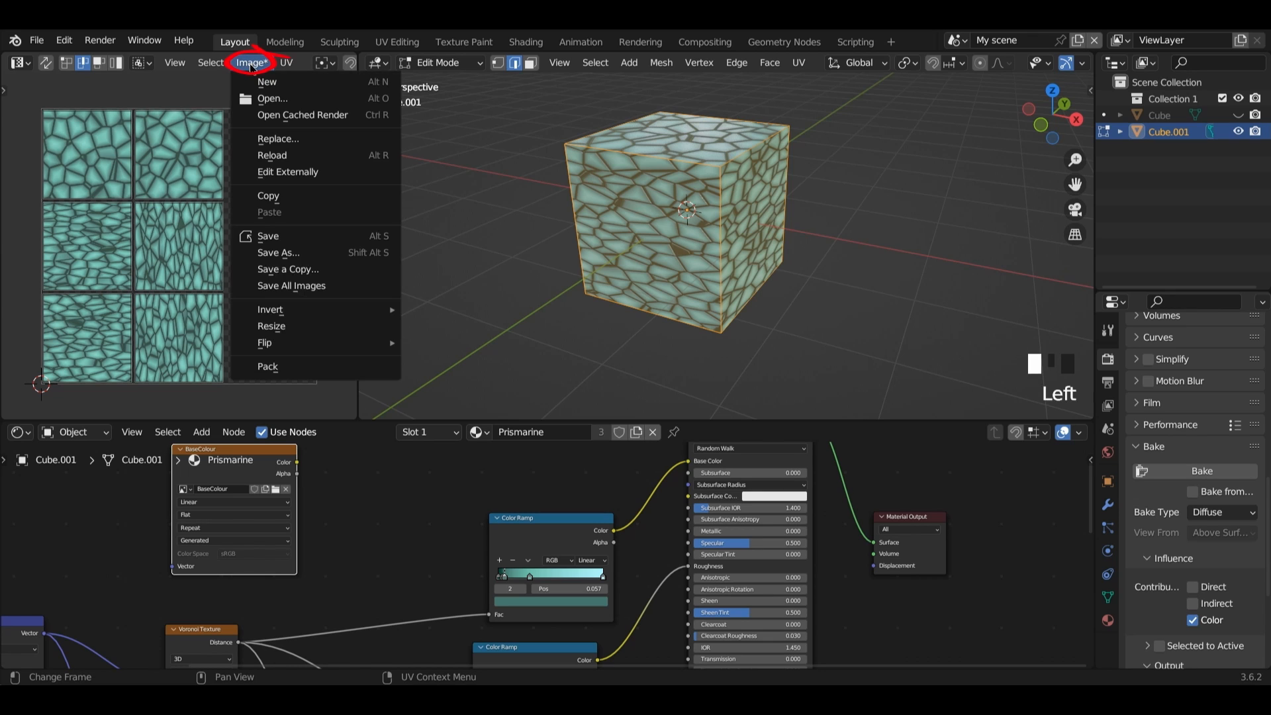
left_click(295, 252)
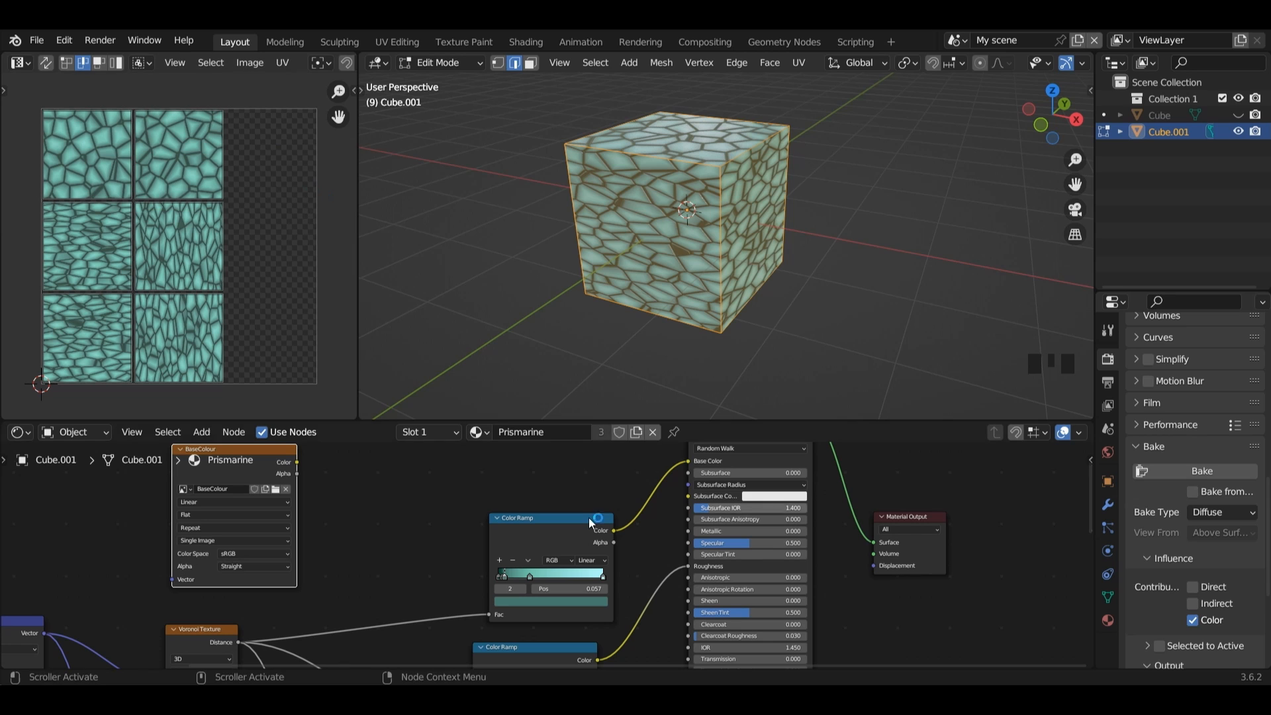
Replace the Color Ramp link to Base Color with the BaseColour image's Color output and return the cube to Object Mode.
left_click_drag(241, 467, 409, 539)
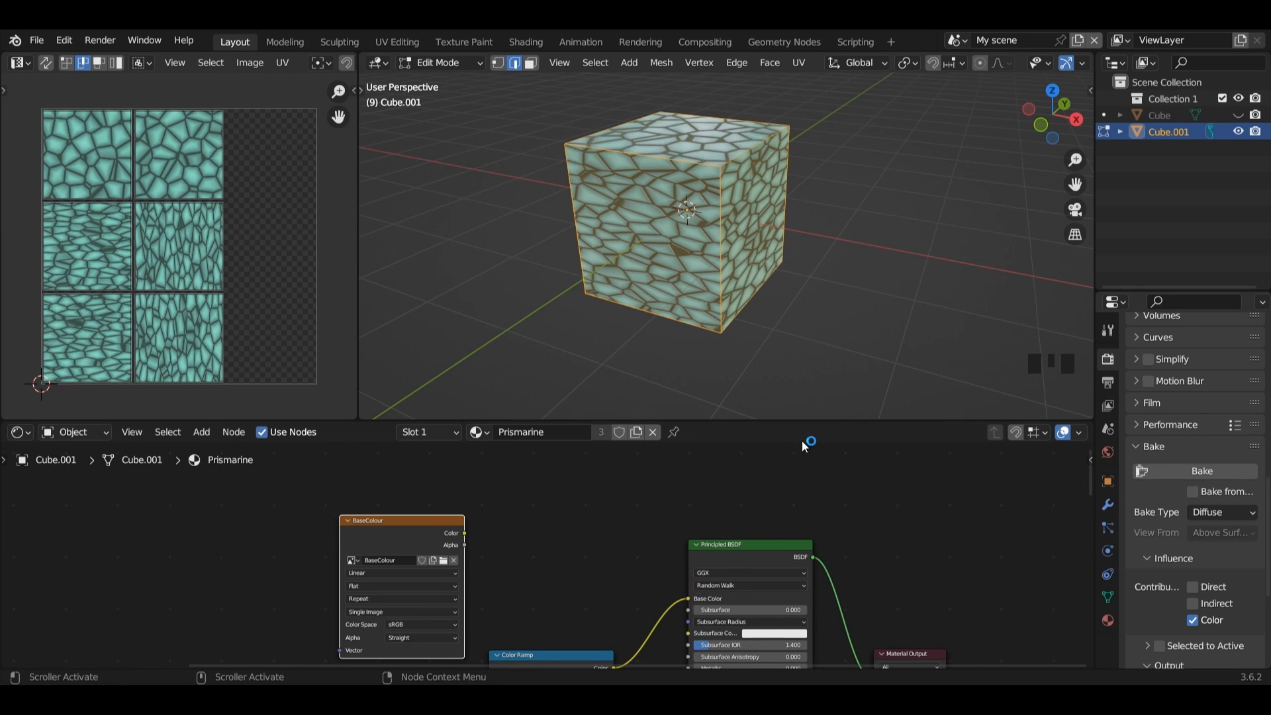
left_click_drag(687, 597, 507, 490)
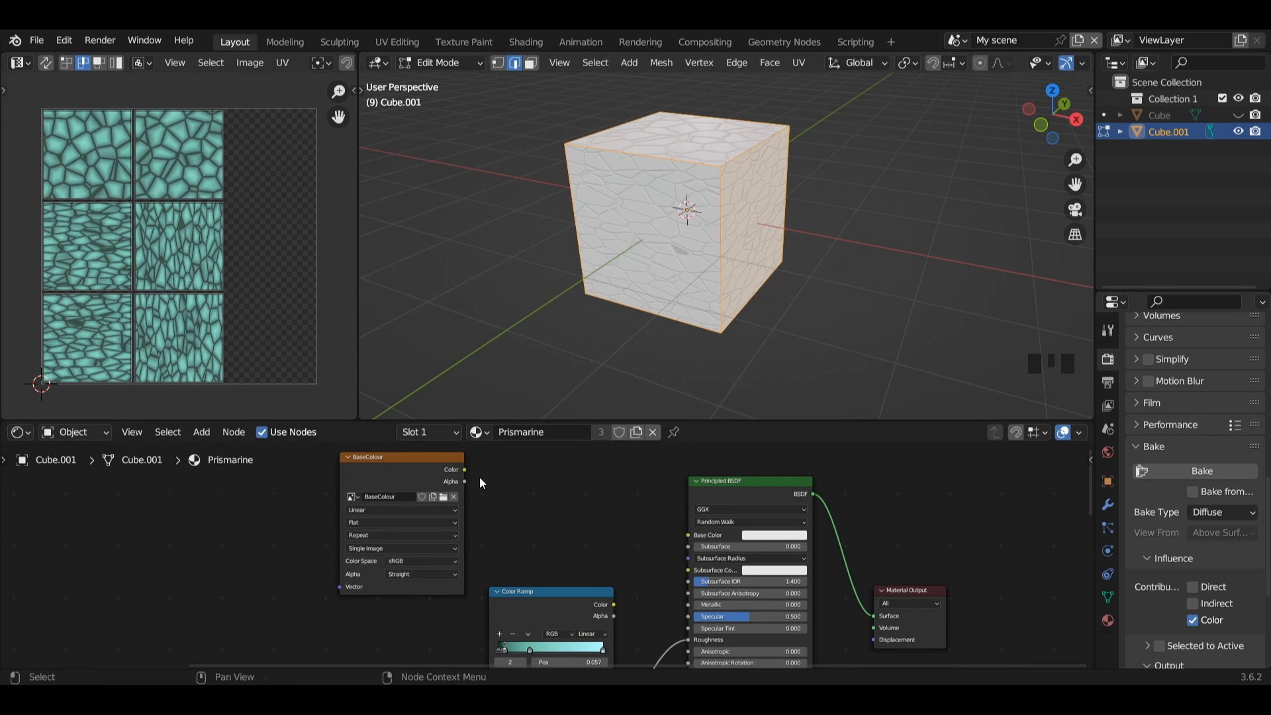
left_click_drag(467, 470, 689, 535)
left_click(442, 62)
left_click(450, 82)
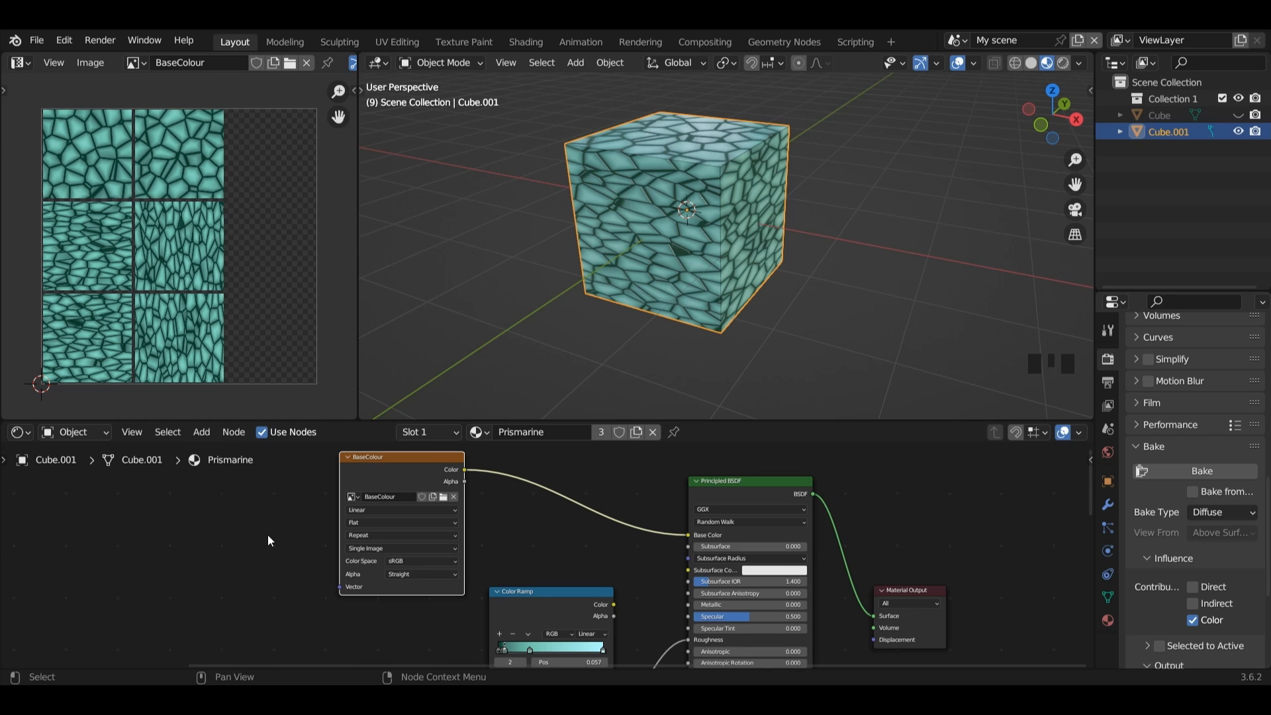
Add a Texture Coordinate node and link its UV output to the BaseColour image node's Vector input.
key("shift+a")
mouse_move(228, 484)
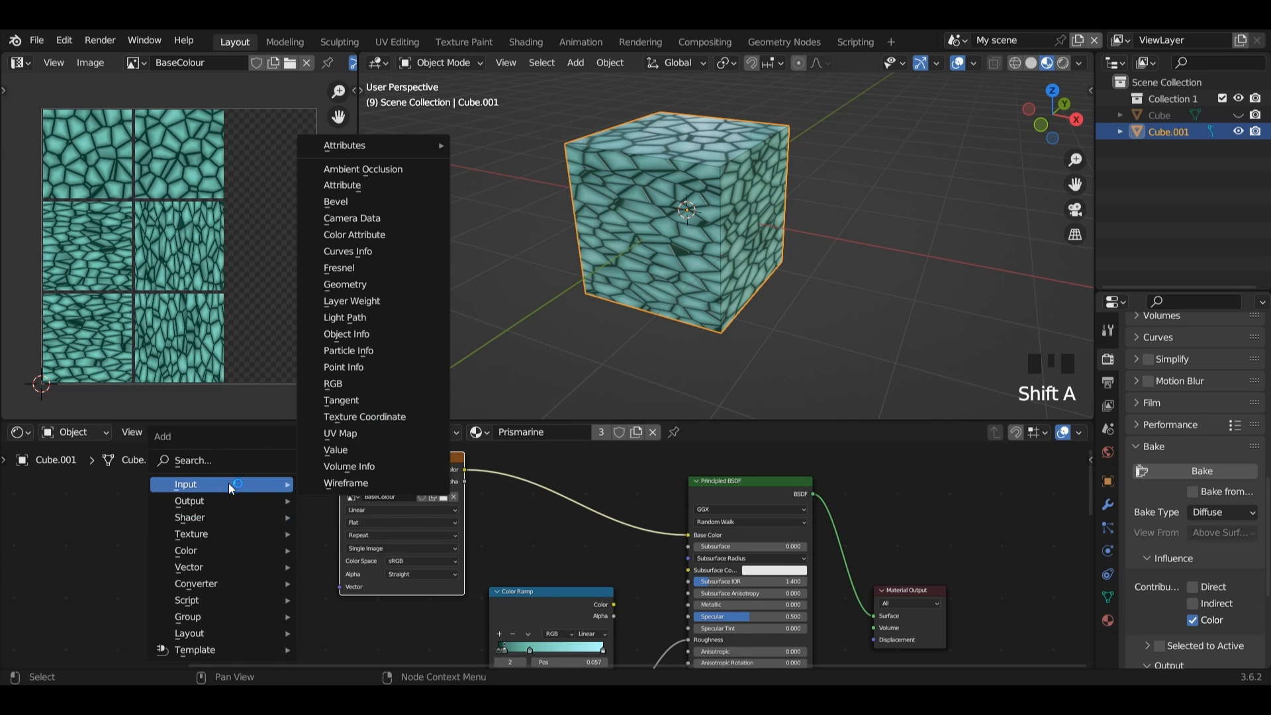
left_click(371, 420)
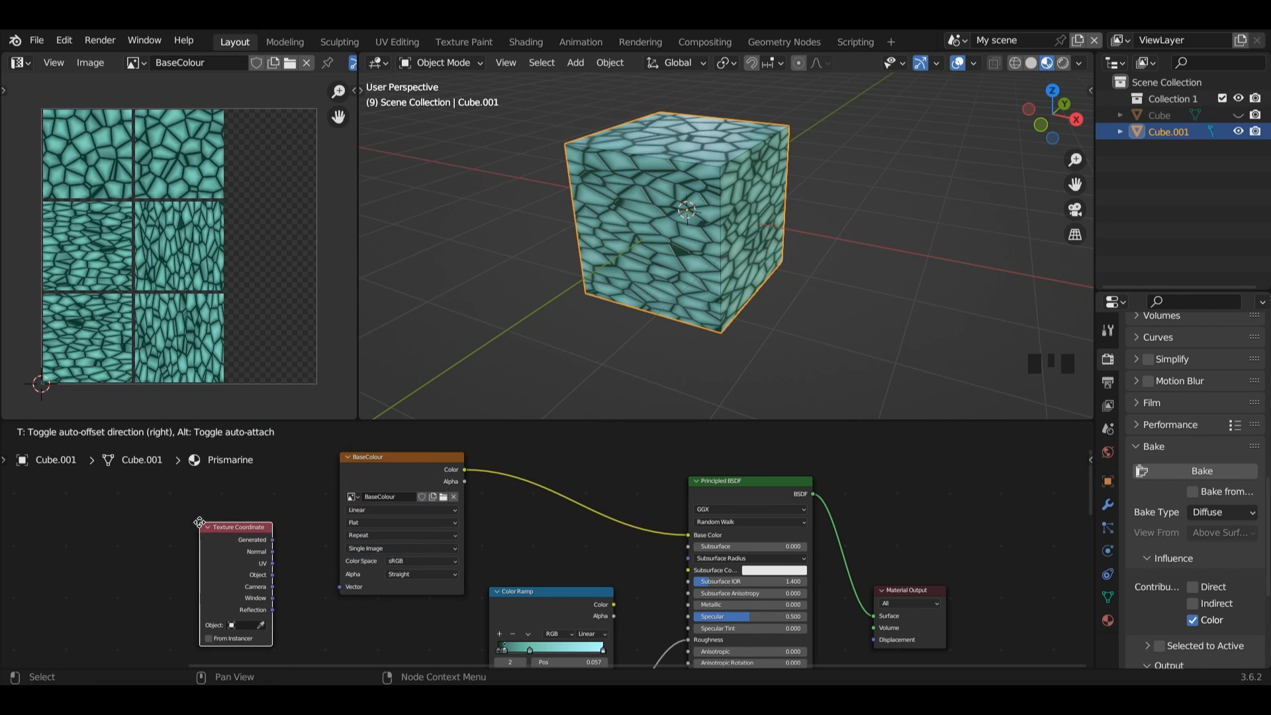
left_click(225, 503)
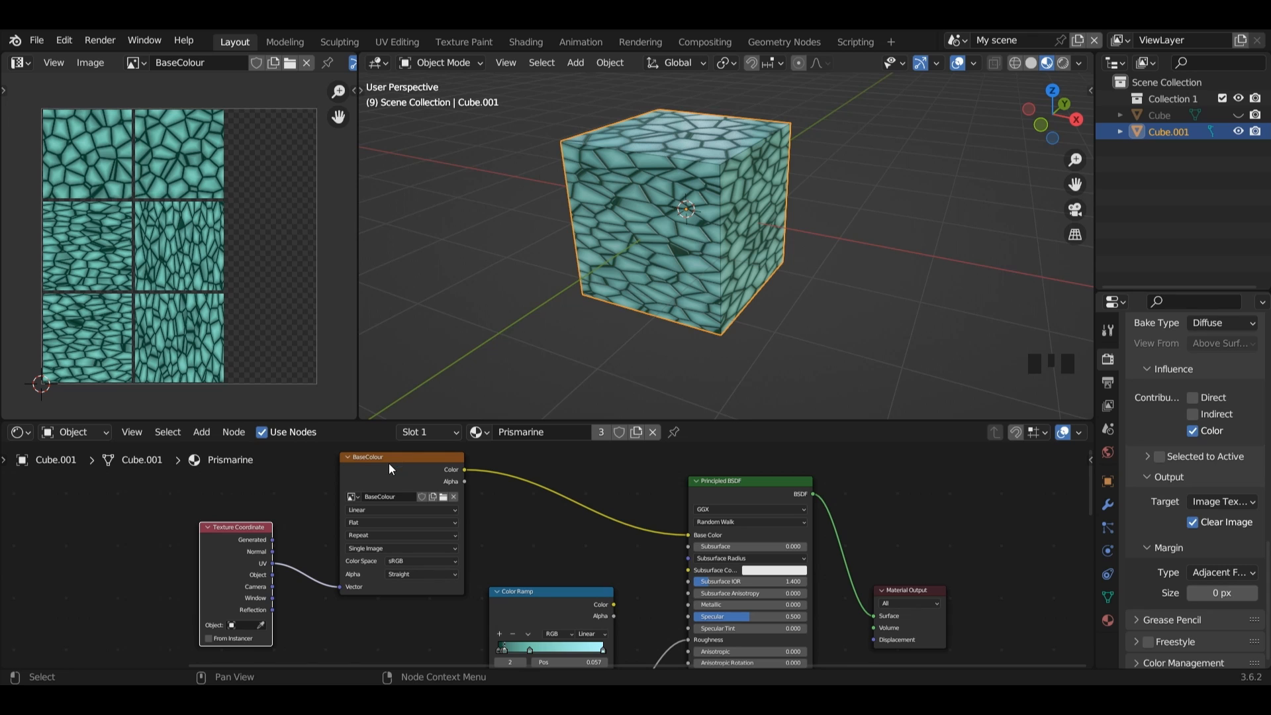
Set the bake margin size to 8 px and reconnect the Color Ramp's Color output to the shader's Base Color.
left_click(1253, 595)
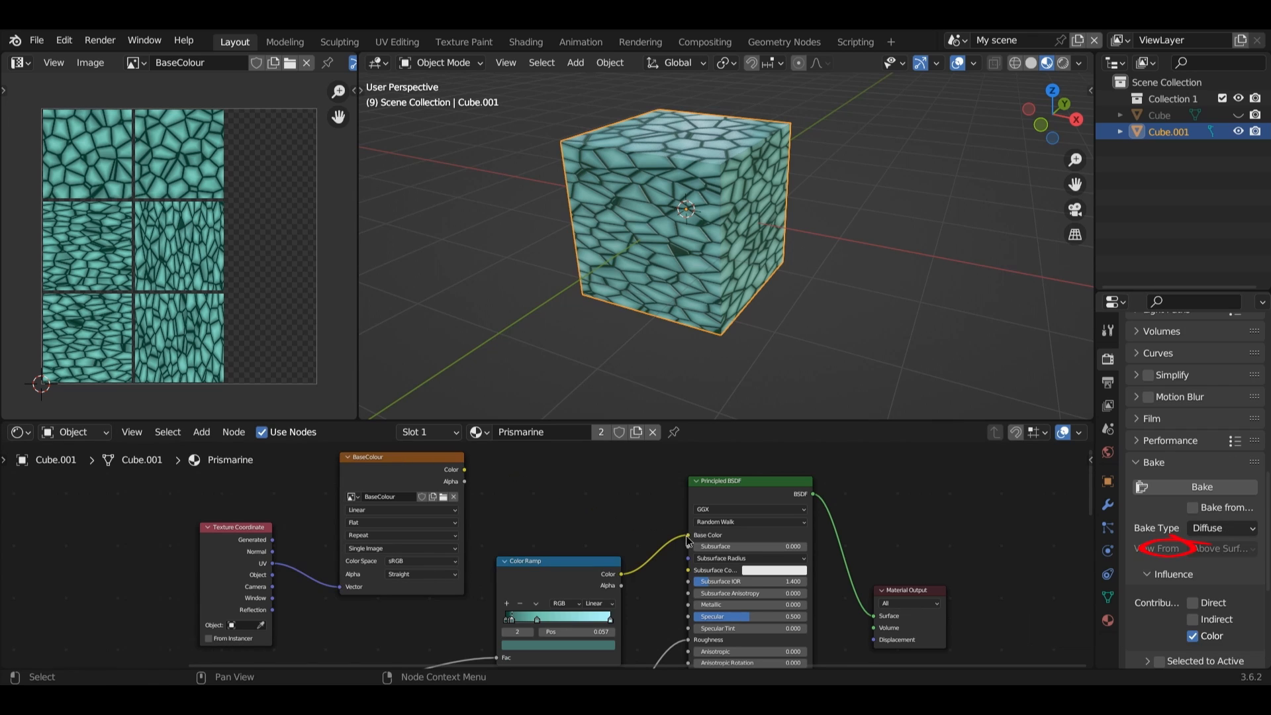
left_click_drag(686, 535, 692, 535)
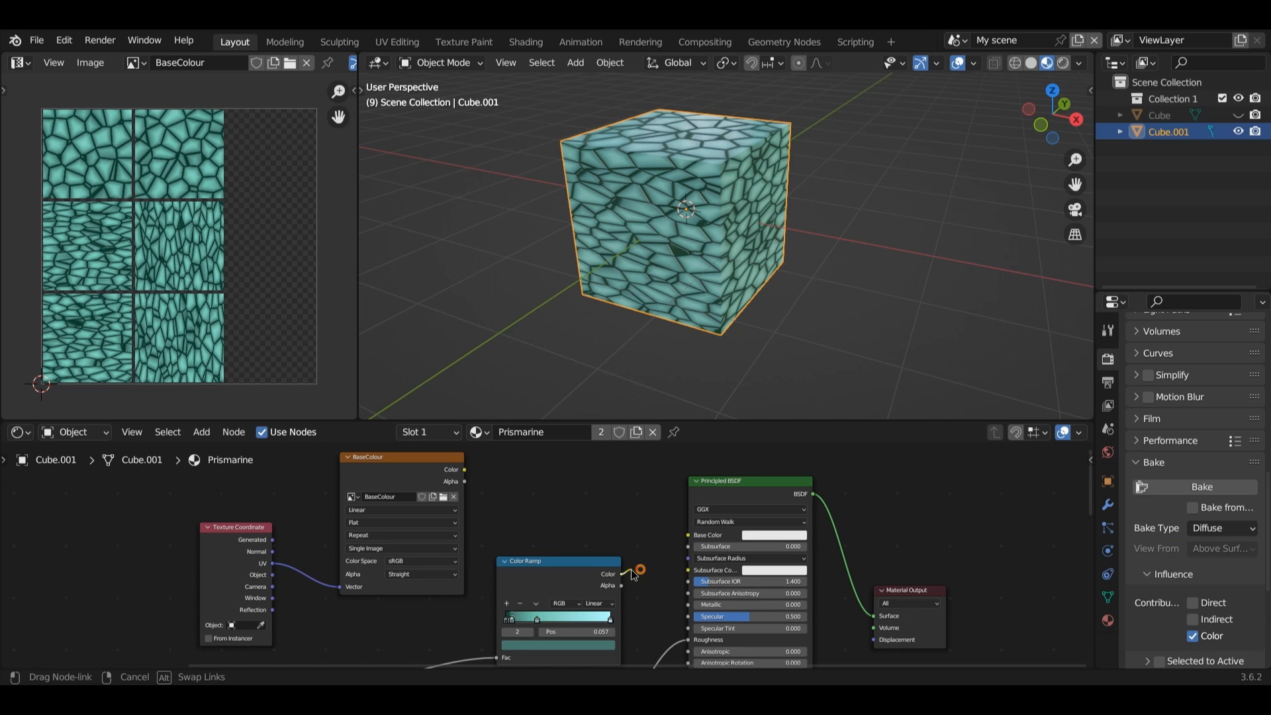
left_click_drag(632, 571, 688, 535)
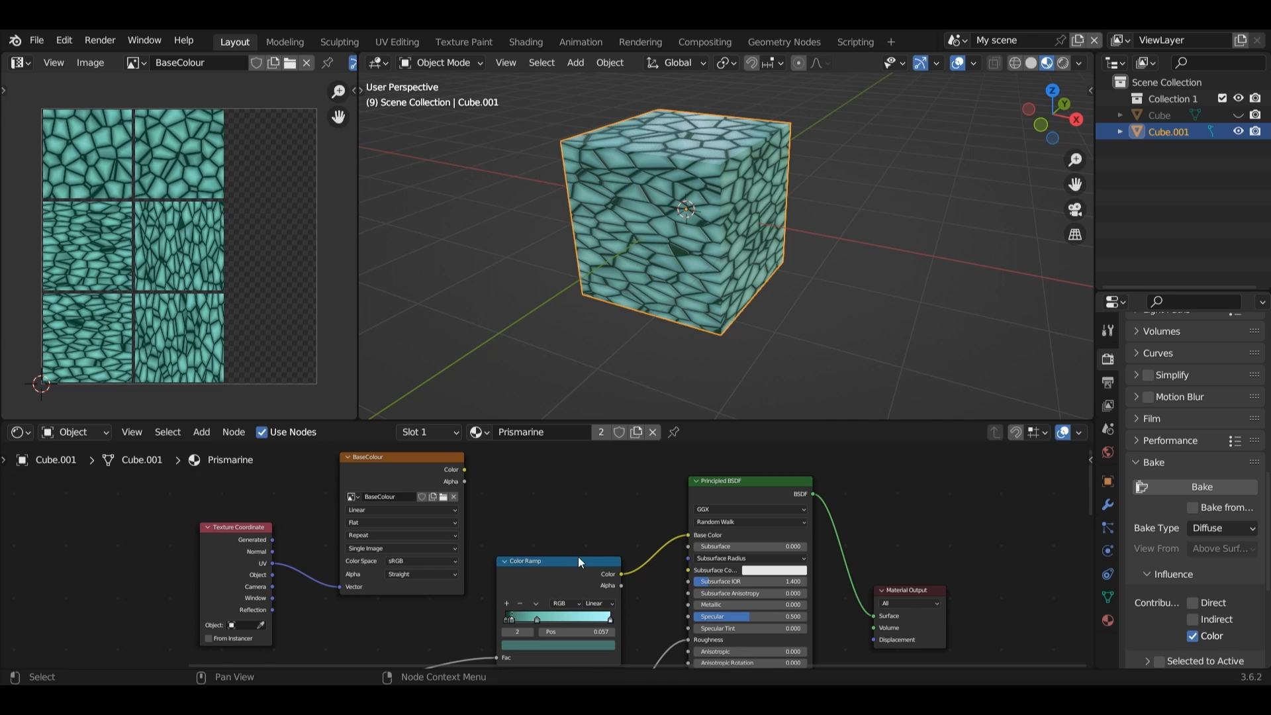
Make the BaseColour image node the active bake target and bake the diffuse colour again.
left_click(398, 472)
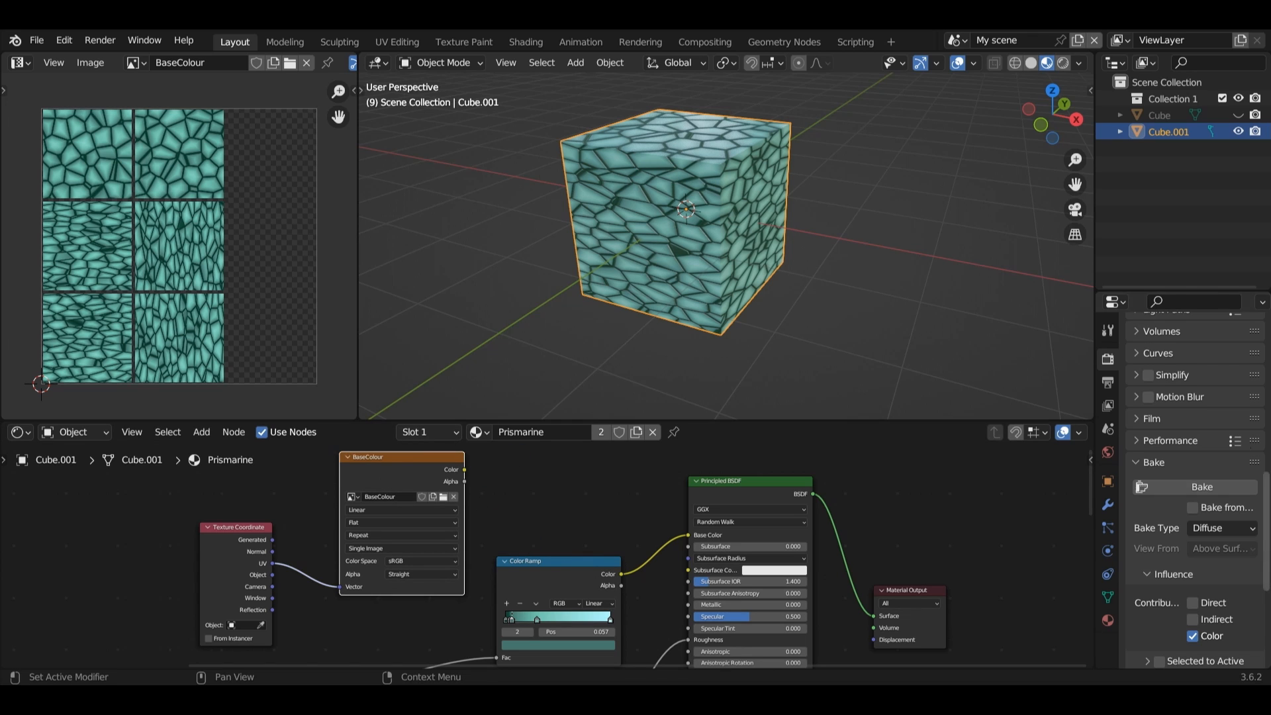
scroll(1267, 567, "down", 5)
left_click_drag(1266, 566, 1266, 565)
left_click(1218, 335)
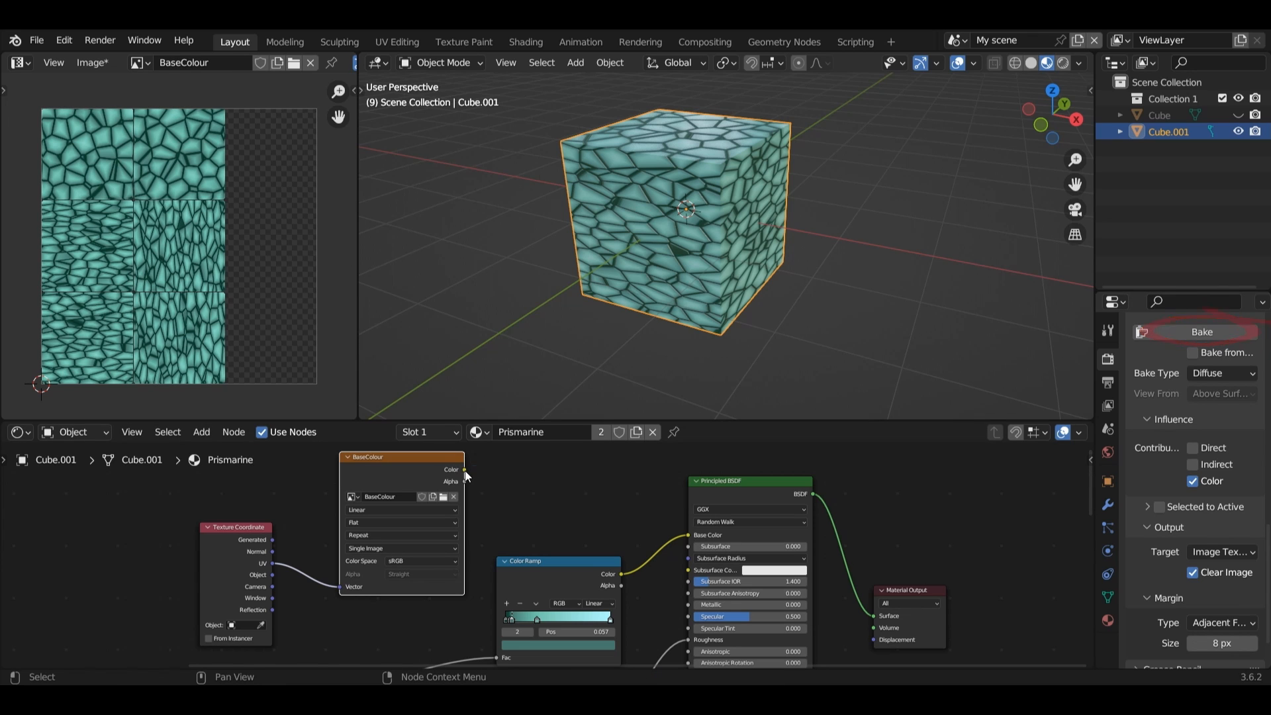
Link the BaseColour image's Color output to the shader's Base Color and save the rebaked image.
left_click(484, 483)
left_click_drag(464, 469, 849, 236)
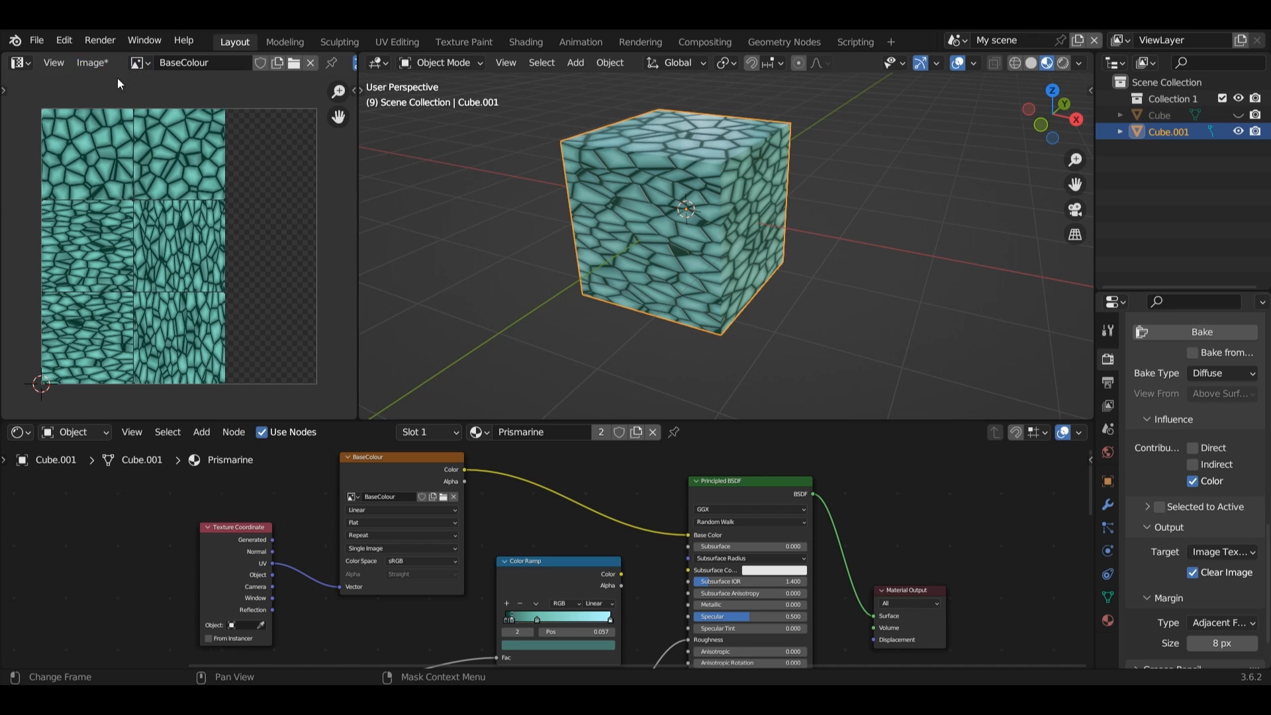
left_click(98, 63)
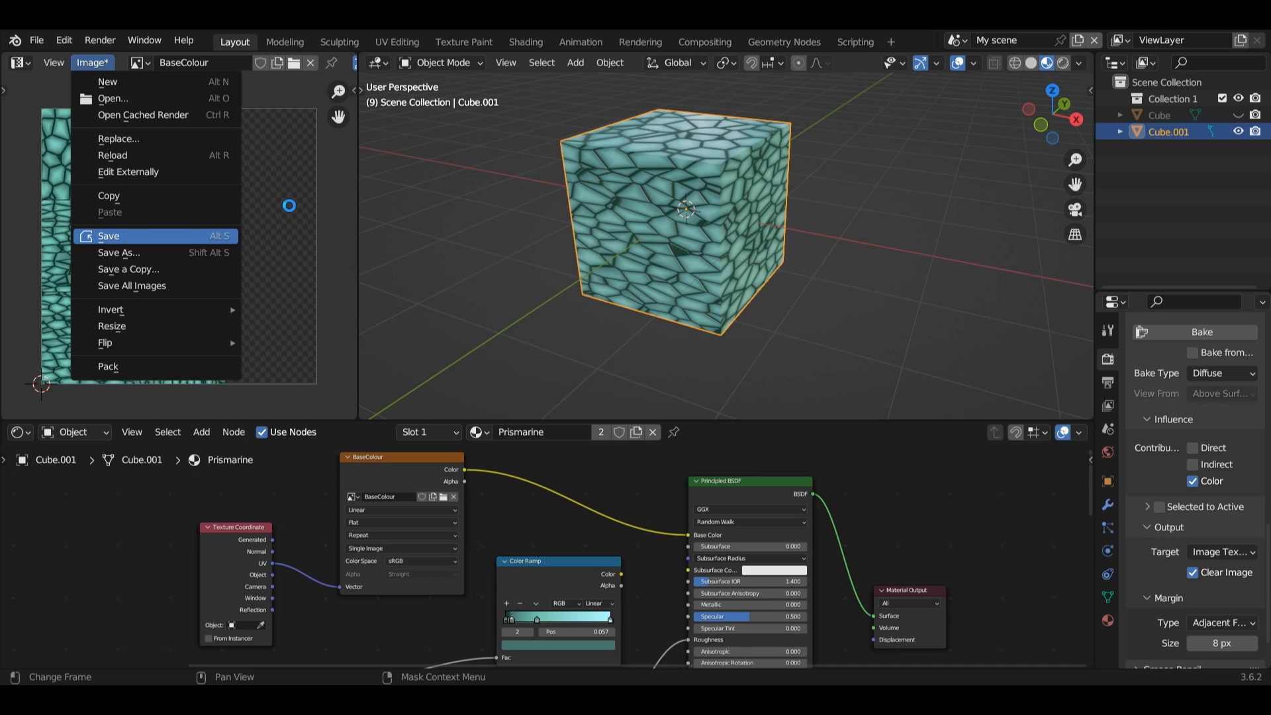
key("Return")
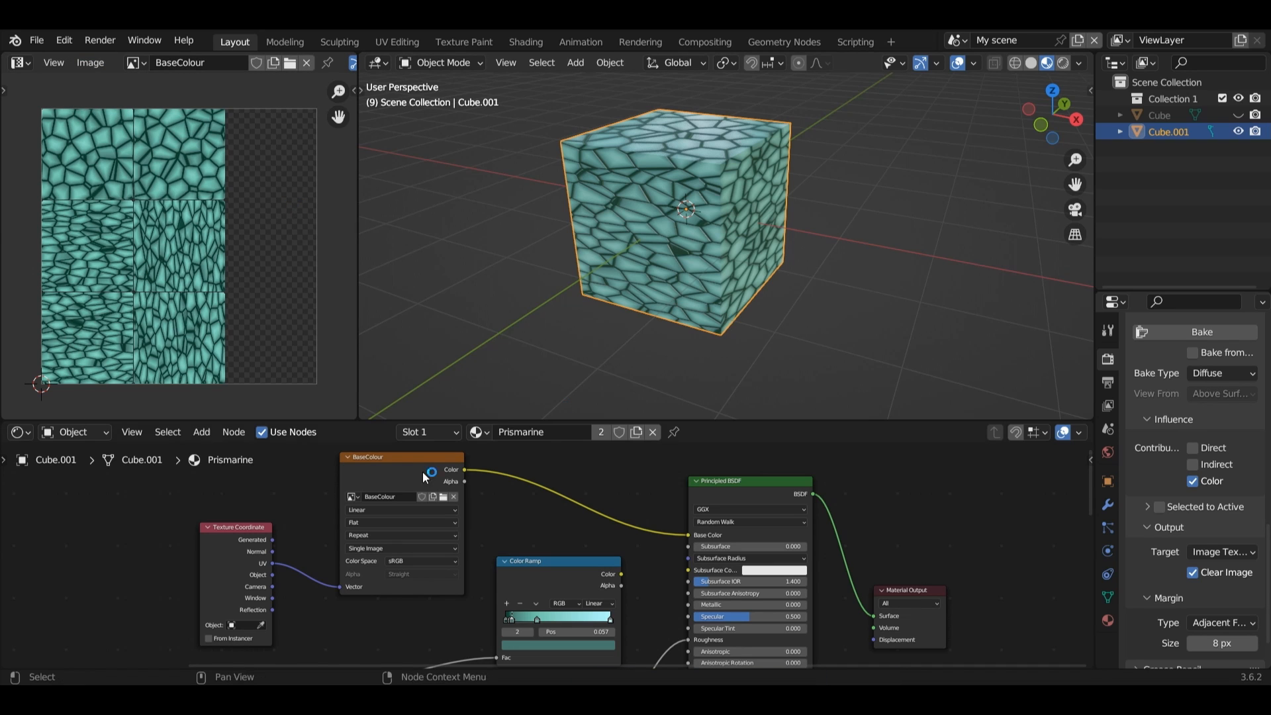
Nudge the BaseColour image node slightly and look over the Voronoi Texture and roughness Color Ramp nodes.
left_click_drag(400, 466, 404, 481)
right_click(409, 483)
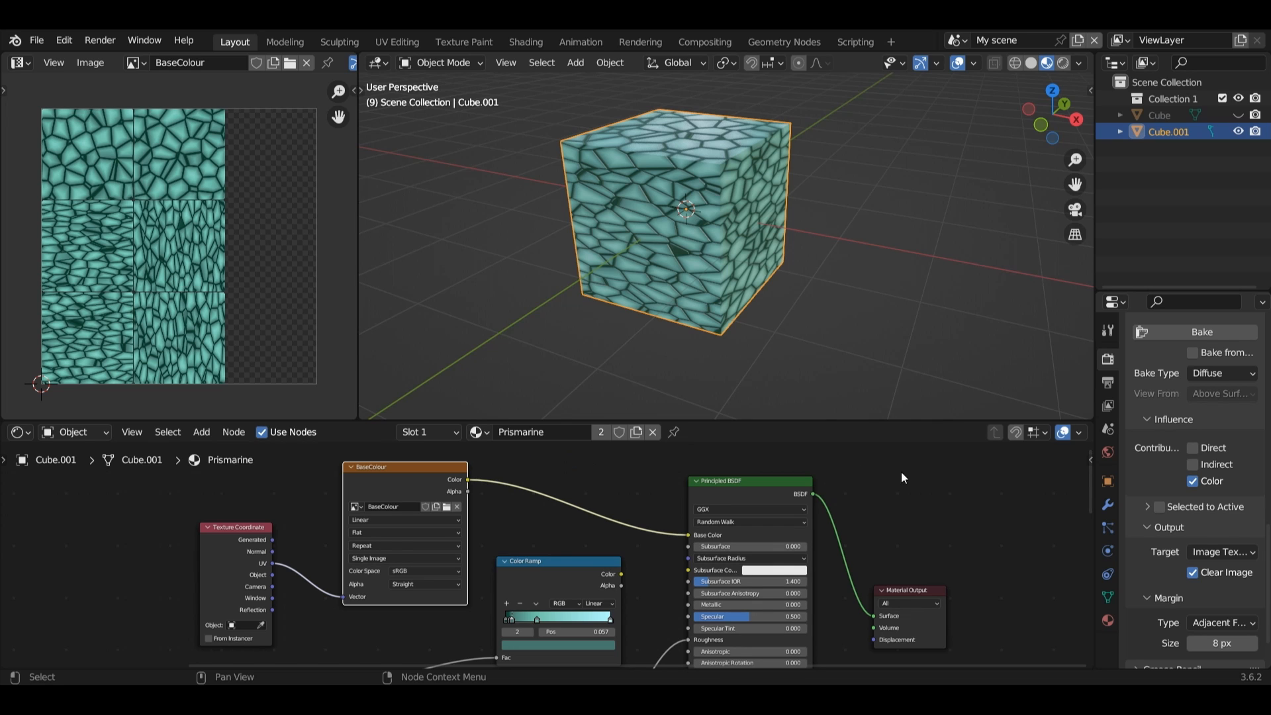
left_click_drag(1090, 482, 1085, 529)
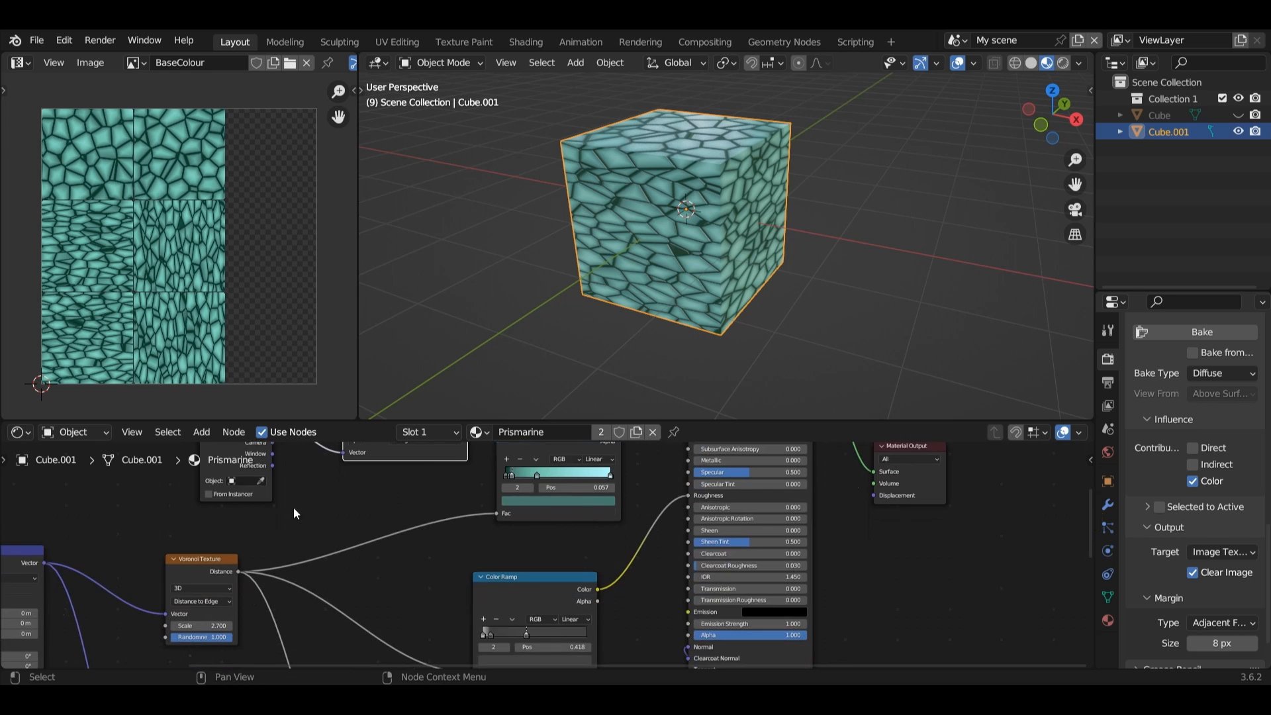
left_click_drag(1090, 518, 1088, 487)
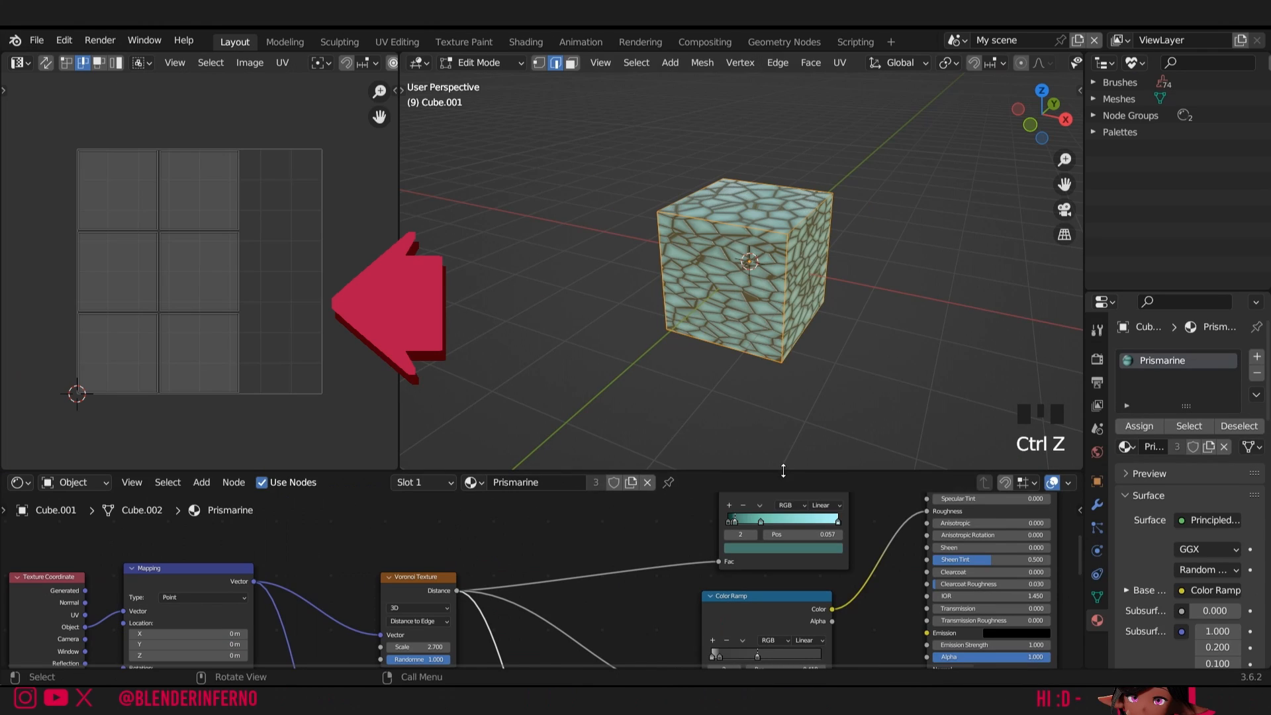
Enlarge the shader editor, add an Image Texture node above the Voronoi Texture and start a new image in it.
key("Left")
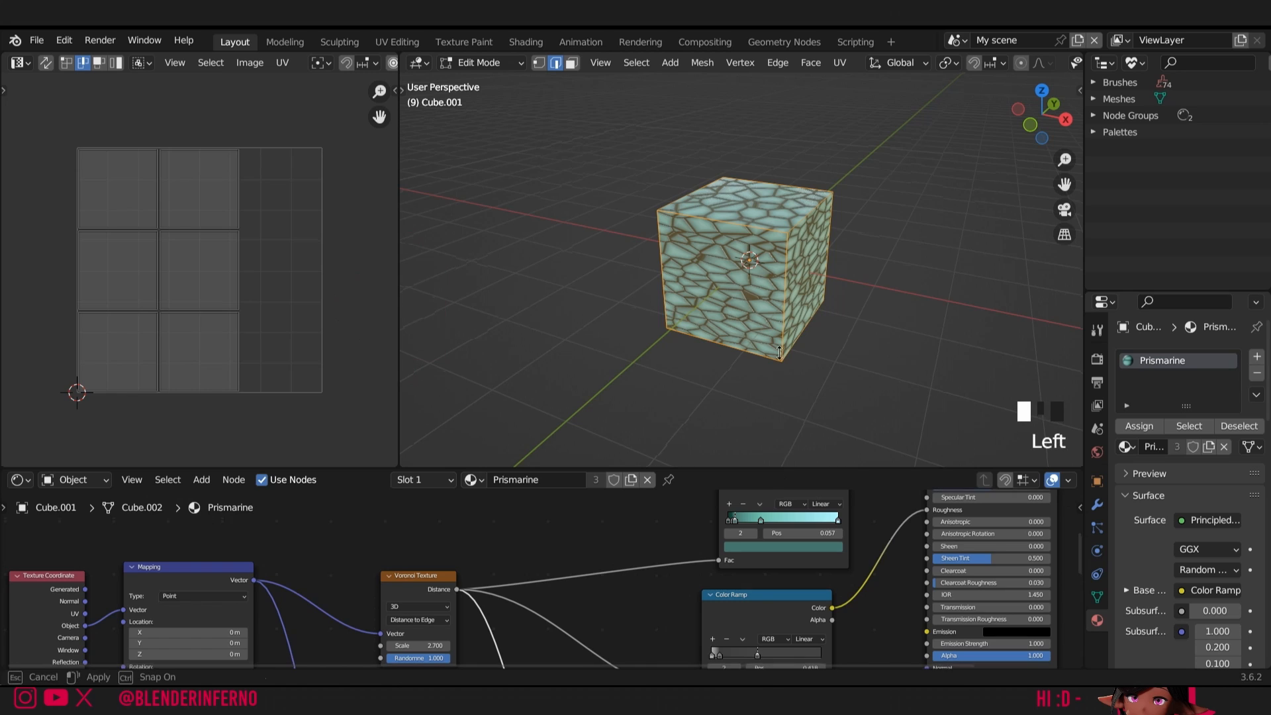
mouse_move(1083, 419)
left_mouse_down()
mouse_move(1100, 348)
mouse_move(1086, 434)
mouse_move(1087, 423)
left_mouse_up()
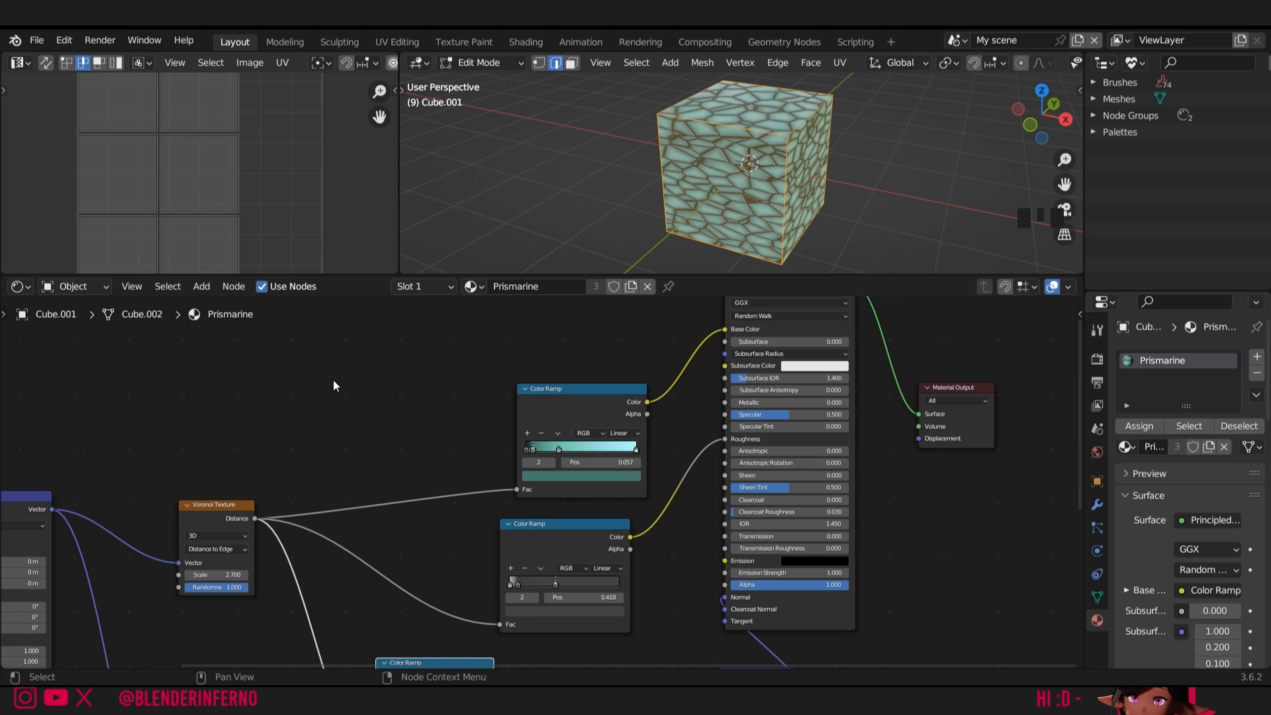
key("shift+a")
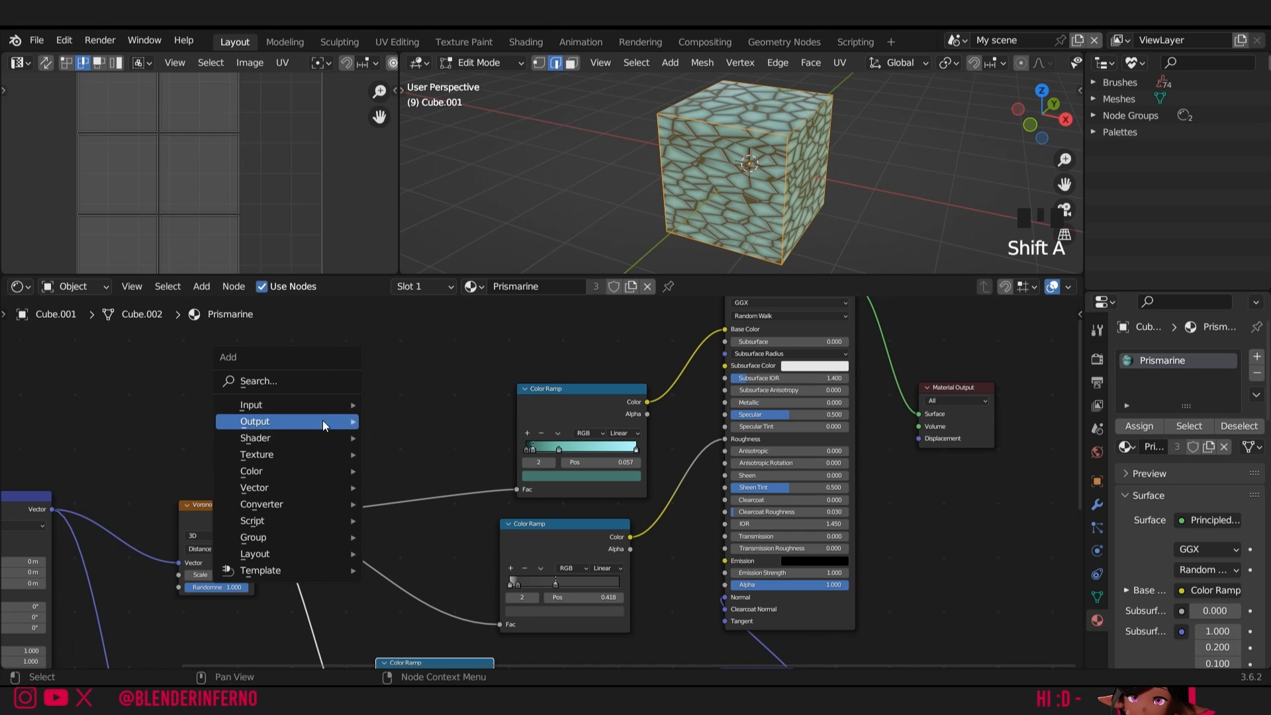
mouse_move(324, 450)
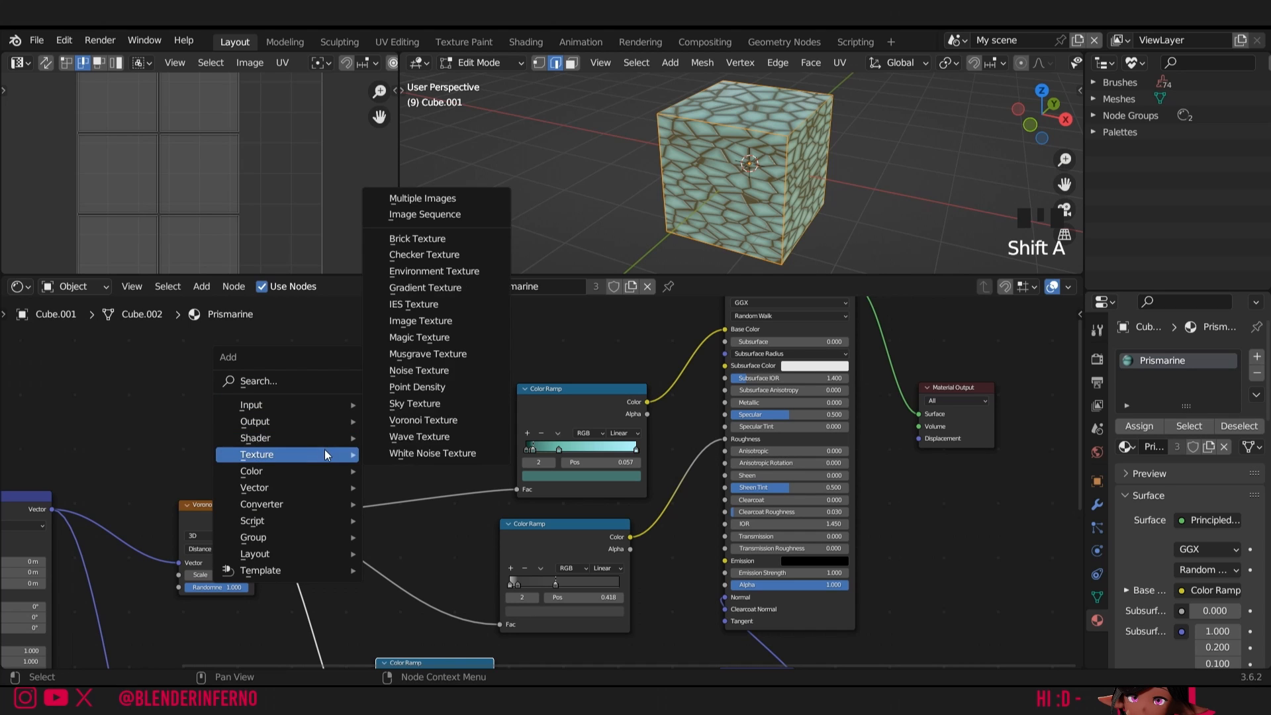
left_click(420, 322)
left_click(312, 387)
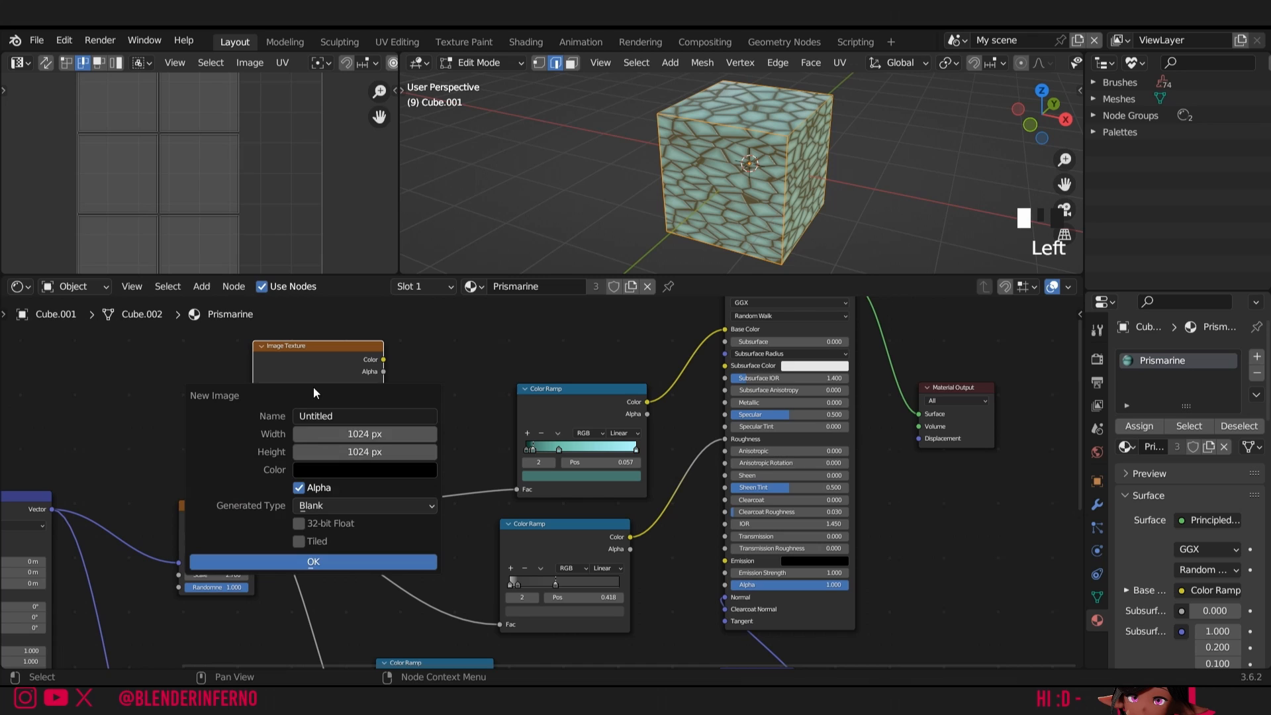
Create the new image at 2048 × 2048 px with Alpha disabled.
left_click(369, 438)
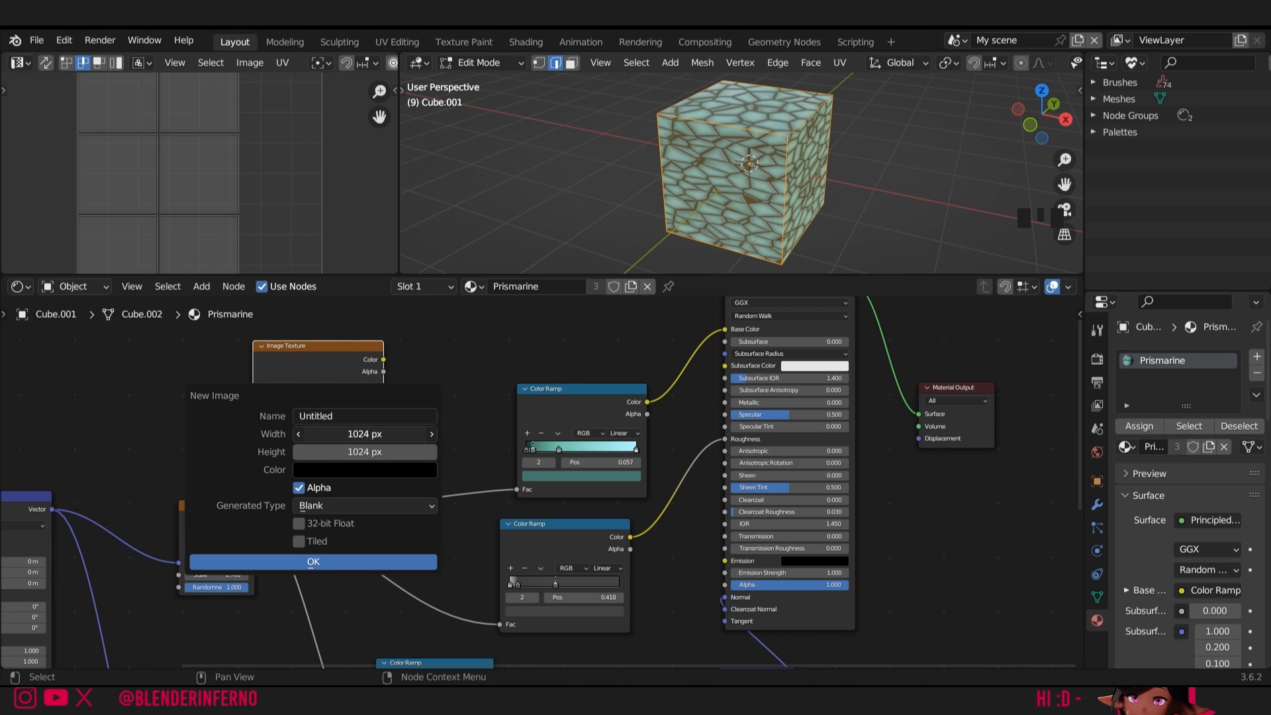
left_click_drag(369, 438, 369, 452)
left_click(338, 433)
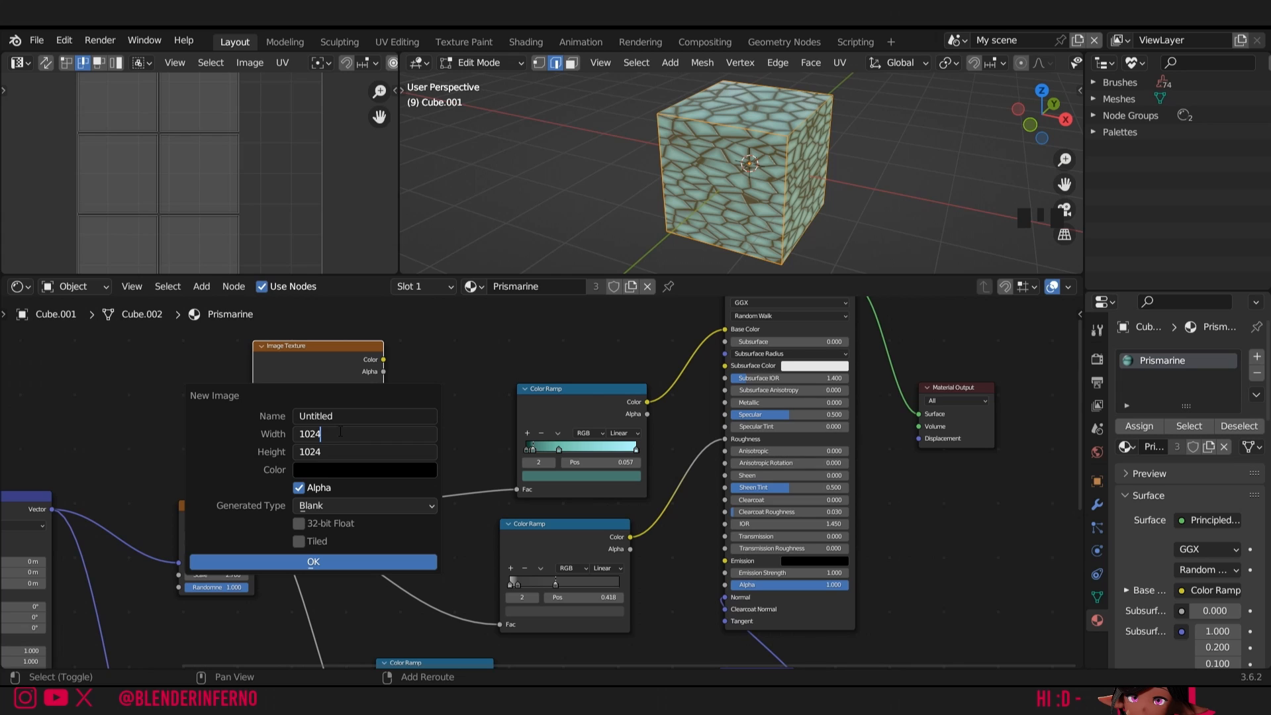
type("*2")
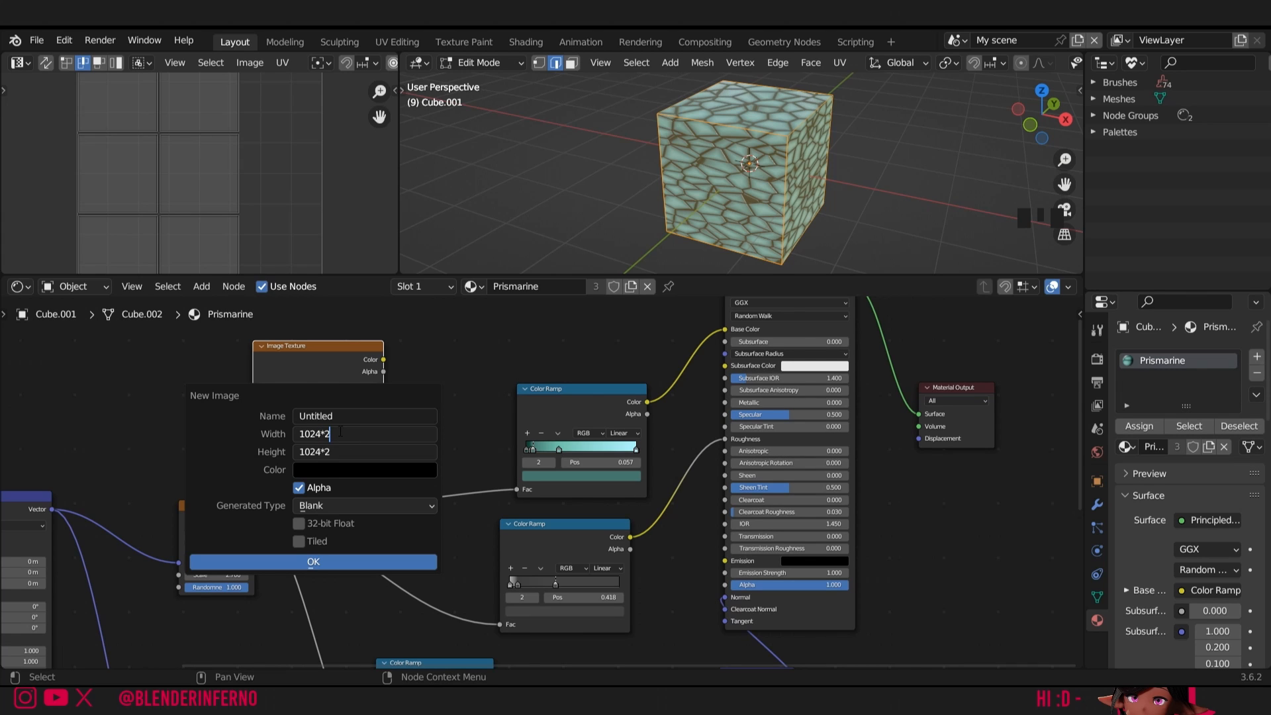
key("Return")
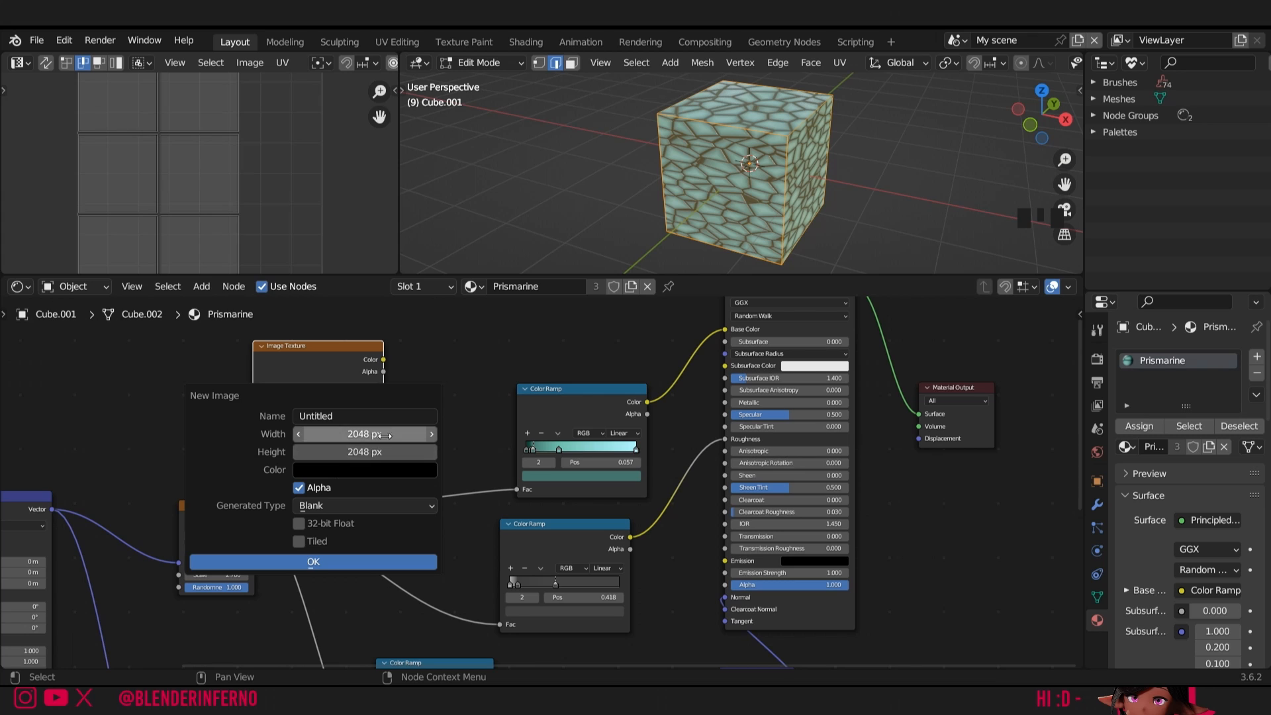
left_click(299, 488)
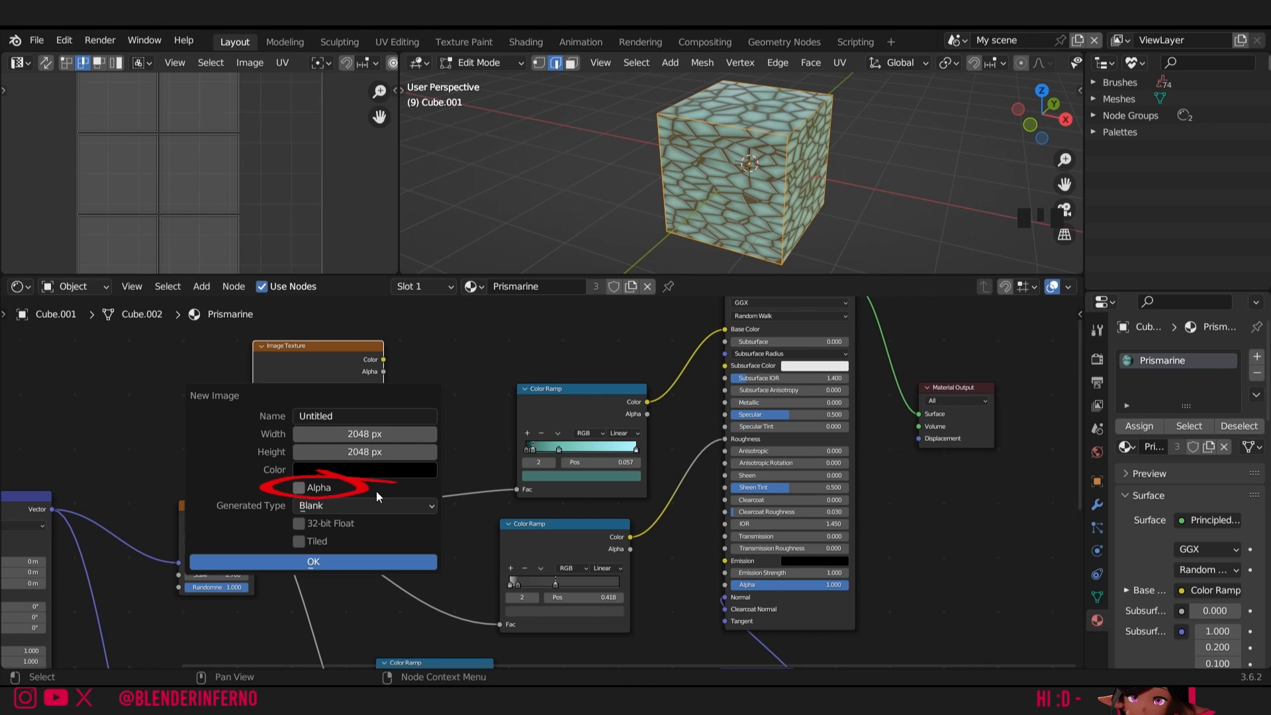
left_click(314, 562)
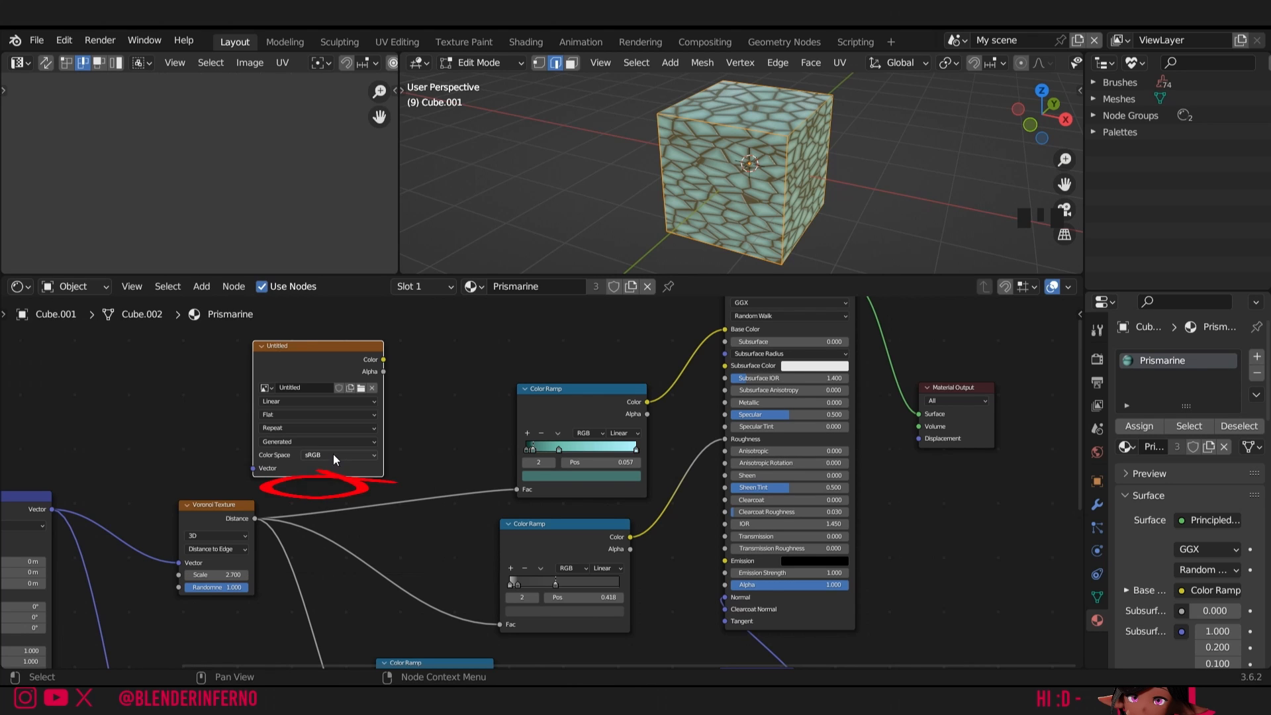
Set the new image texture's color space to Non-Color.
left_click(331, 454)
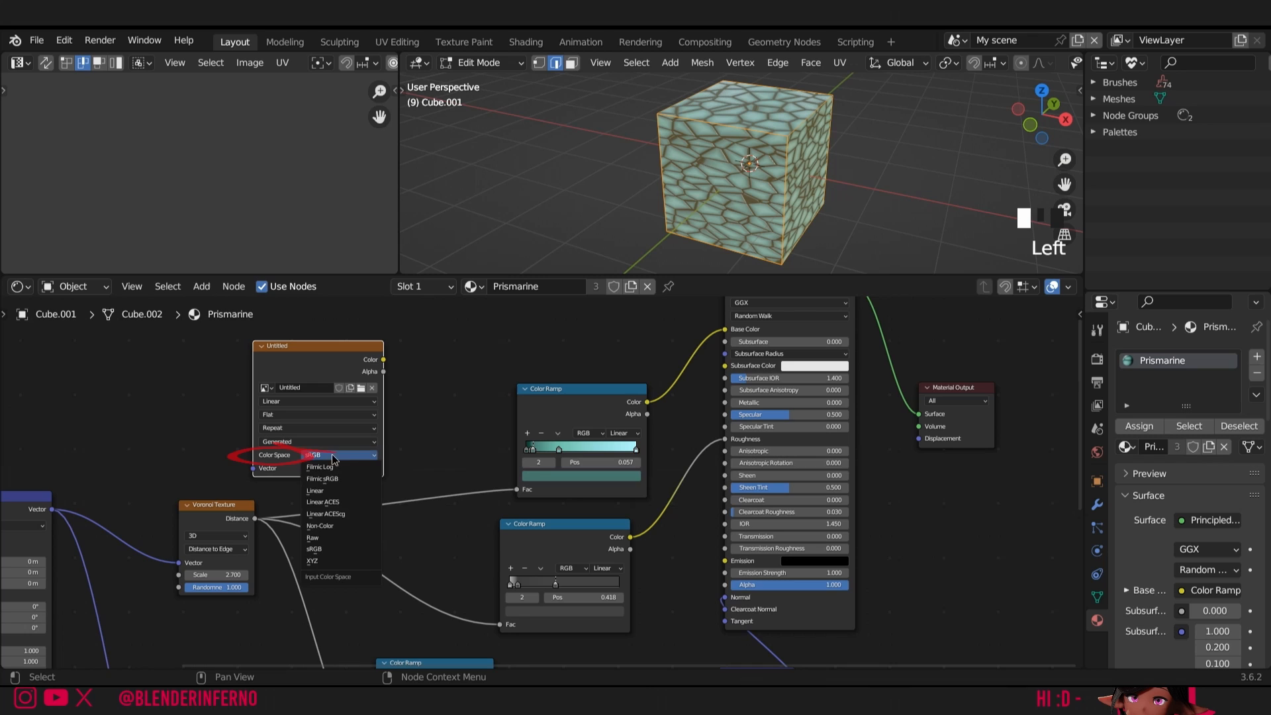
left_click(340, 523)
left_click_drag(379, 92, 379, 192)
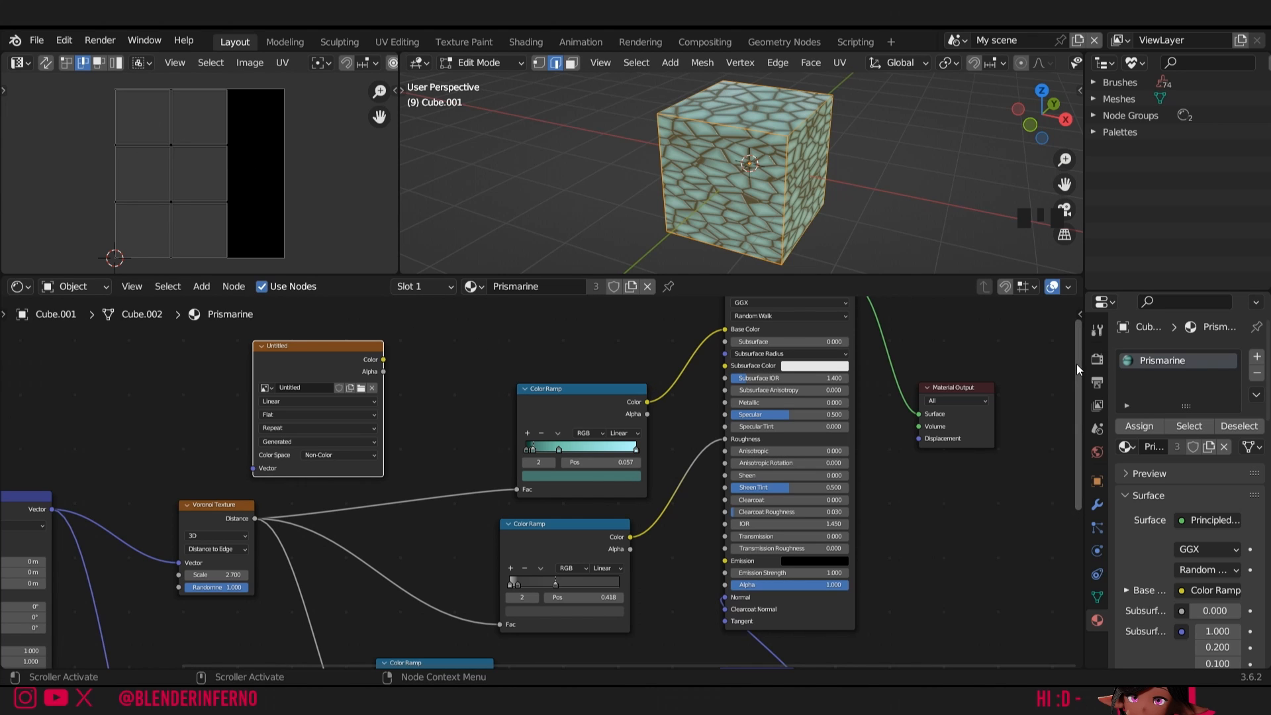
Set the Cycles render max samples to 10.
left_click(1103, 361)
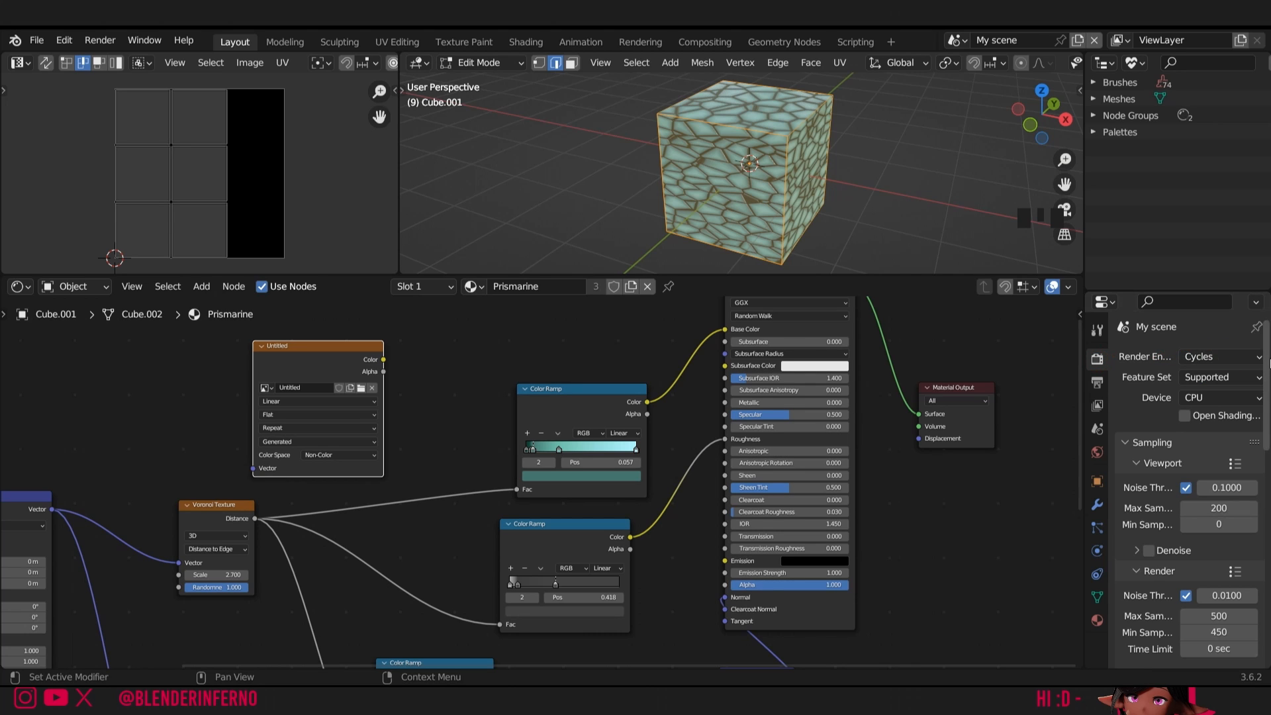
left_click_drag(1265, 358, 1265, 414)
left_click(1221, 413)
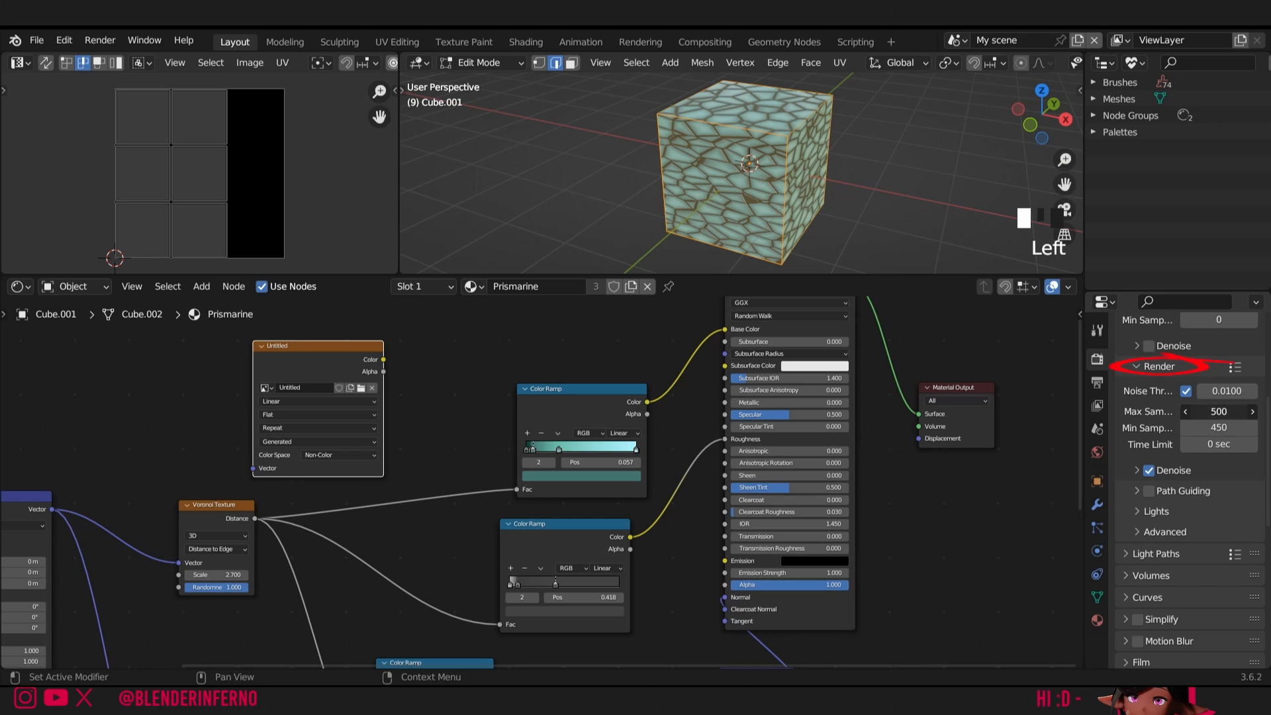
type("10")
key("Return")
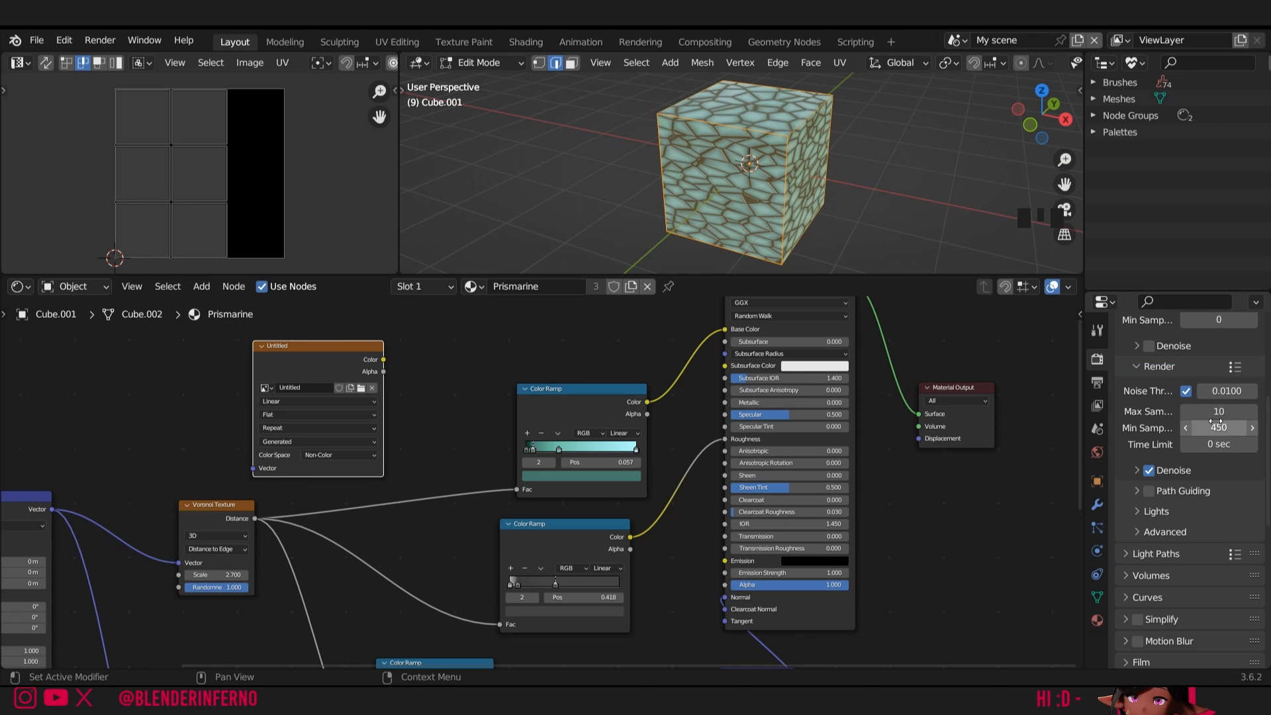
left_click(1216, 421)
Set the bake type to Roughness with an 8 px margin and save the blend file.
scroll(1185, 416, "down", 10)
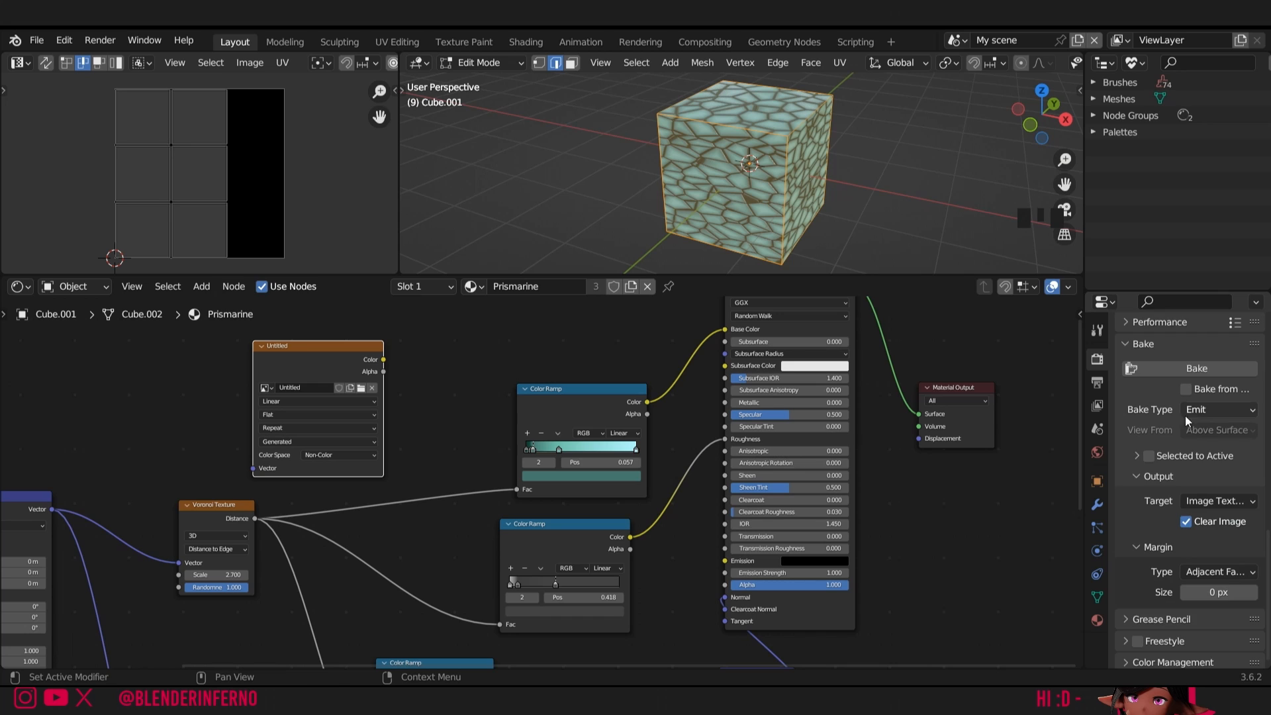
left_click(1201, 410)
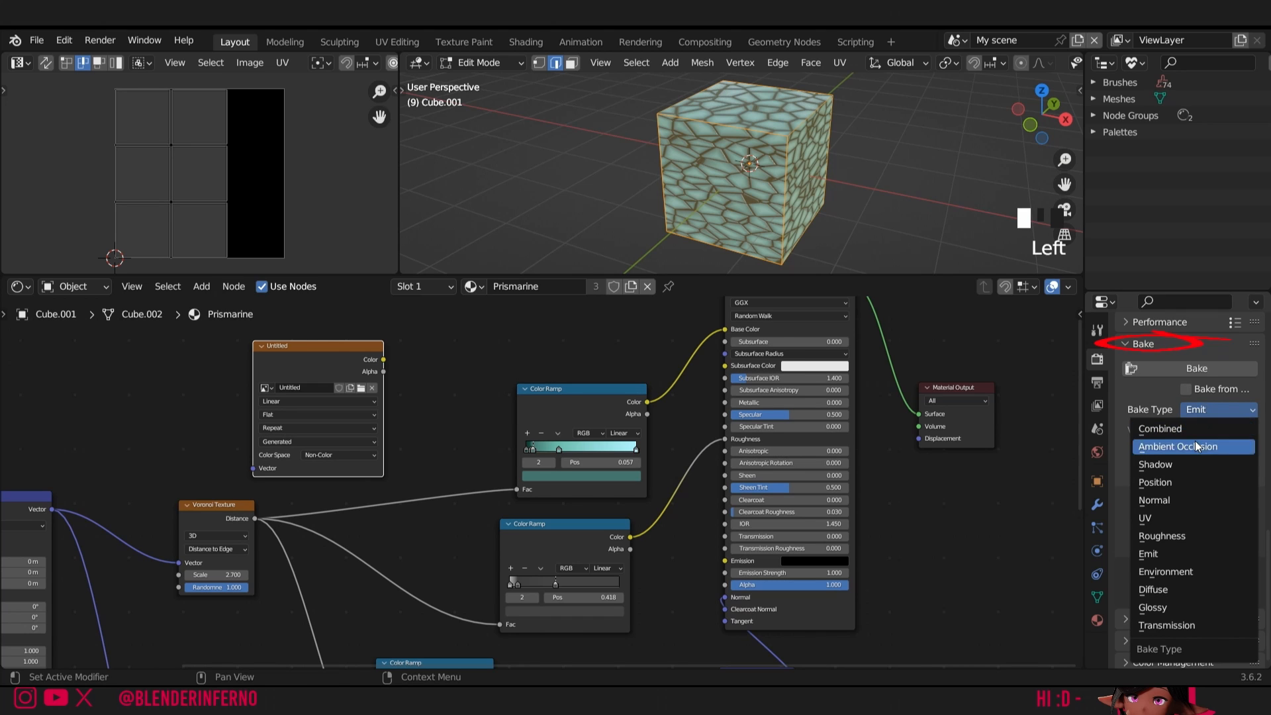
left_click(1185, 536)
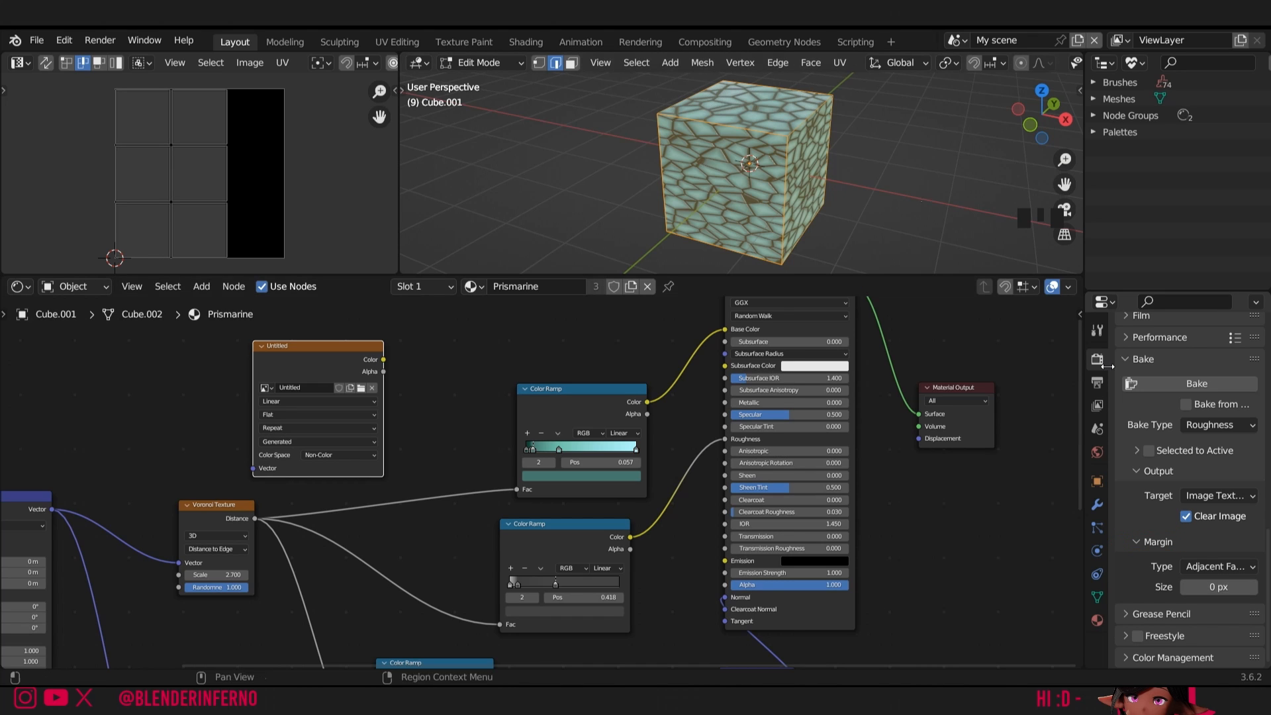
left_click_drag(1202, 591, 1209, 585)
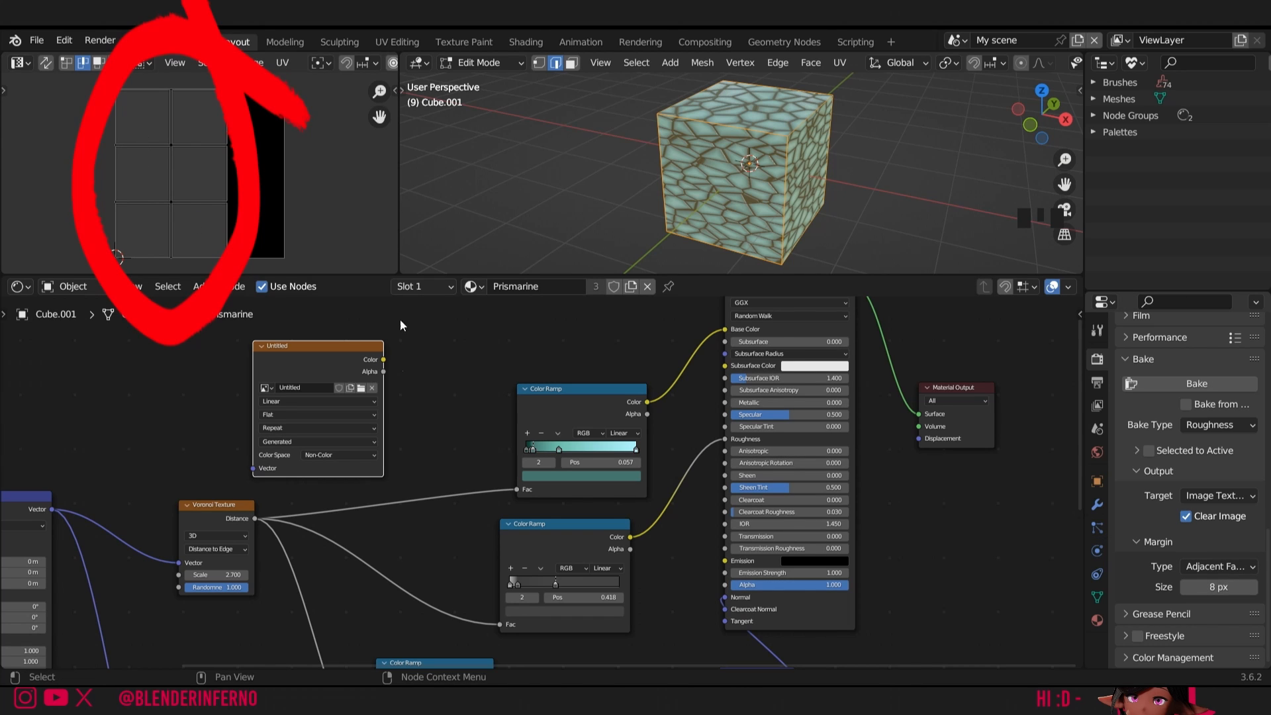
key("ctrl+s")
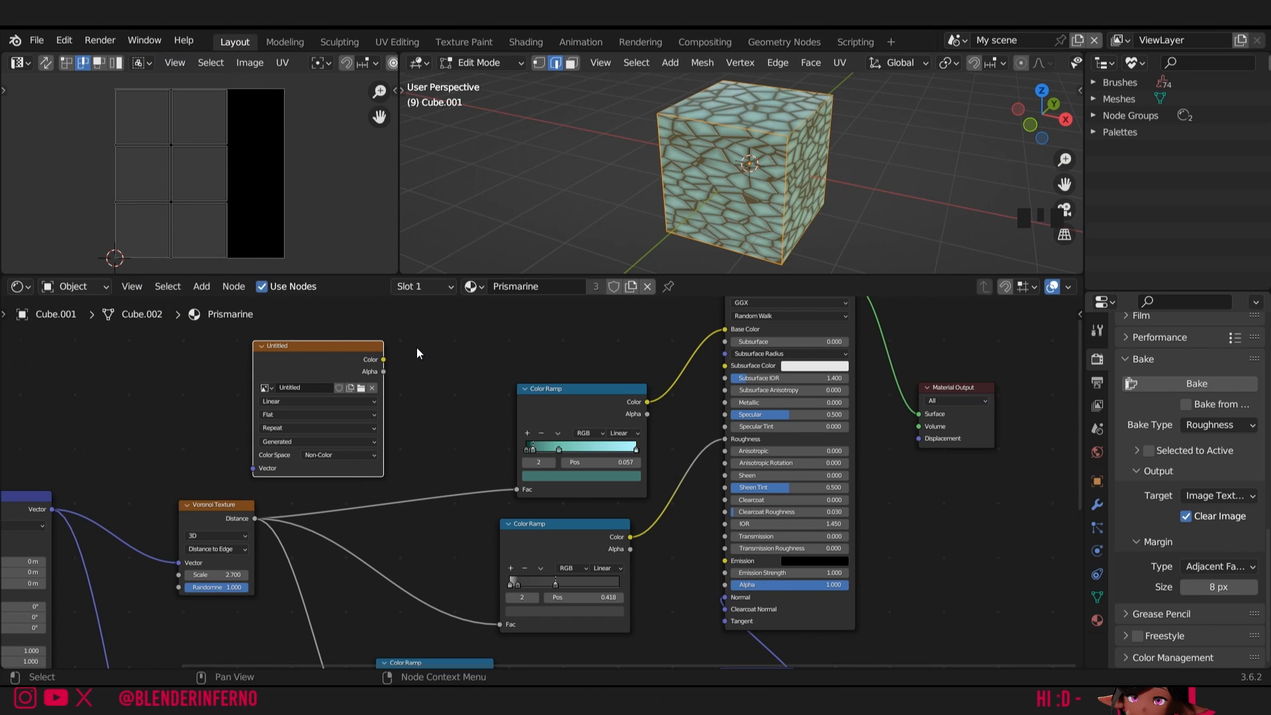
Rename the new image texture to PrimarineRoughness and bake the material's roughness to it.
left_click(324, 367)
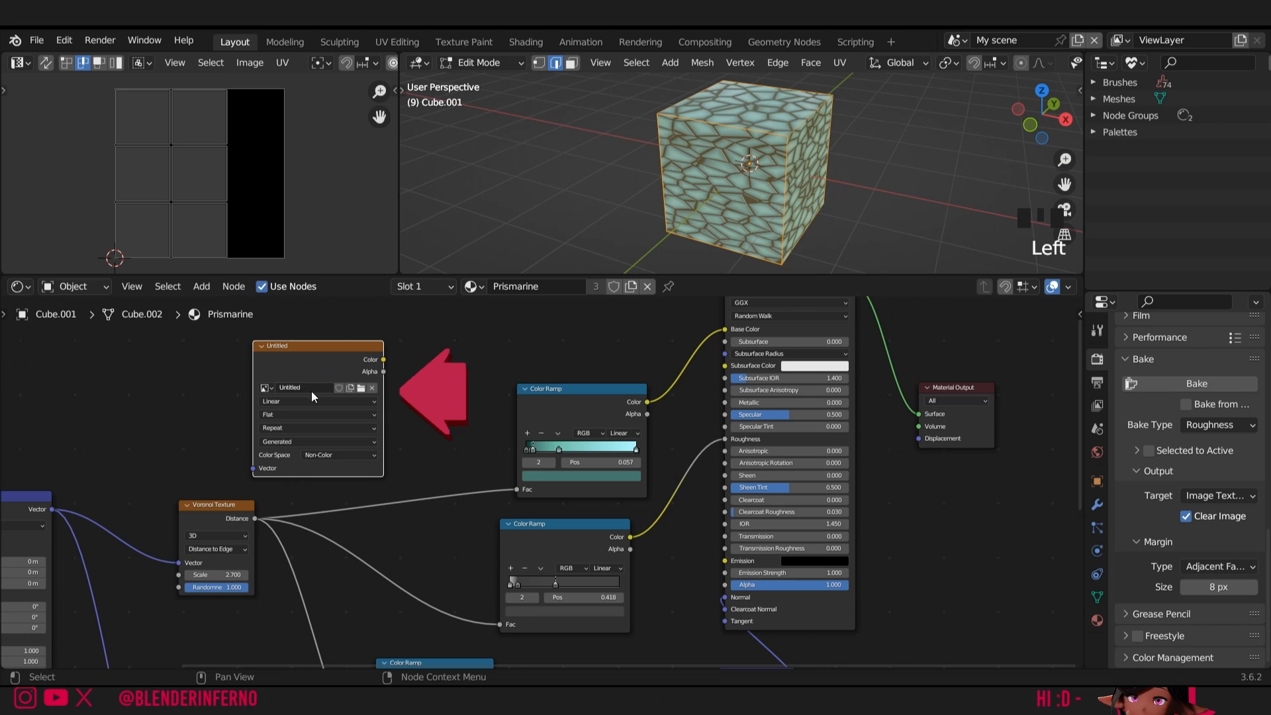
left_click(304, 387)
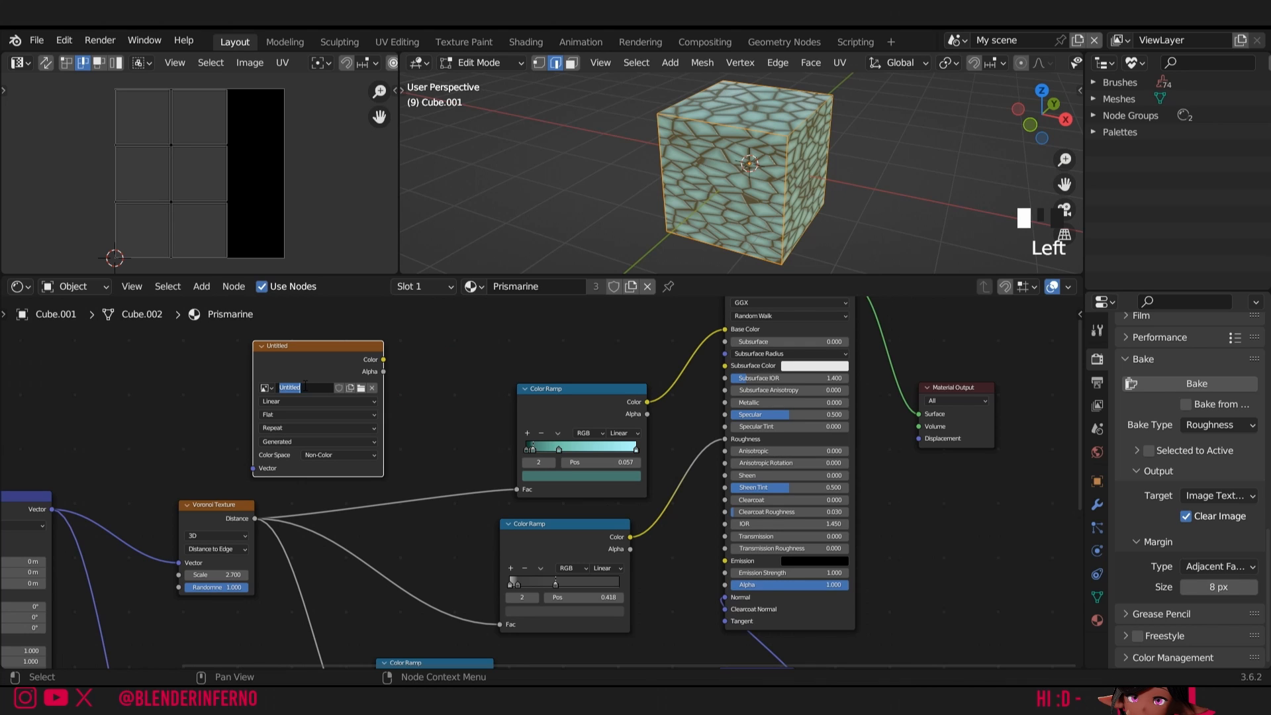
type("PrimarineRoughness")
key("Return")
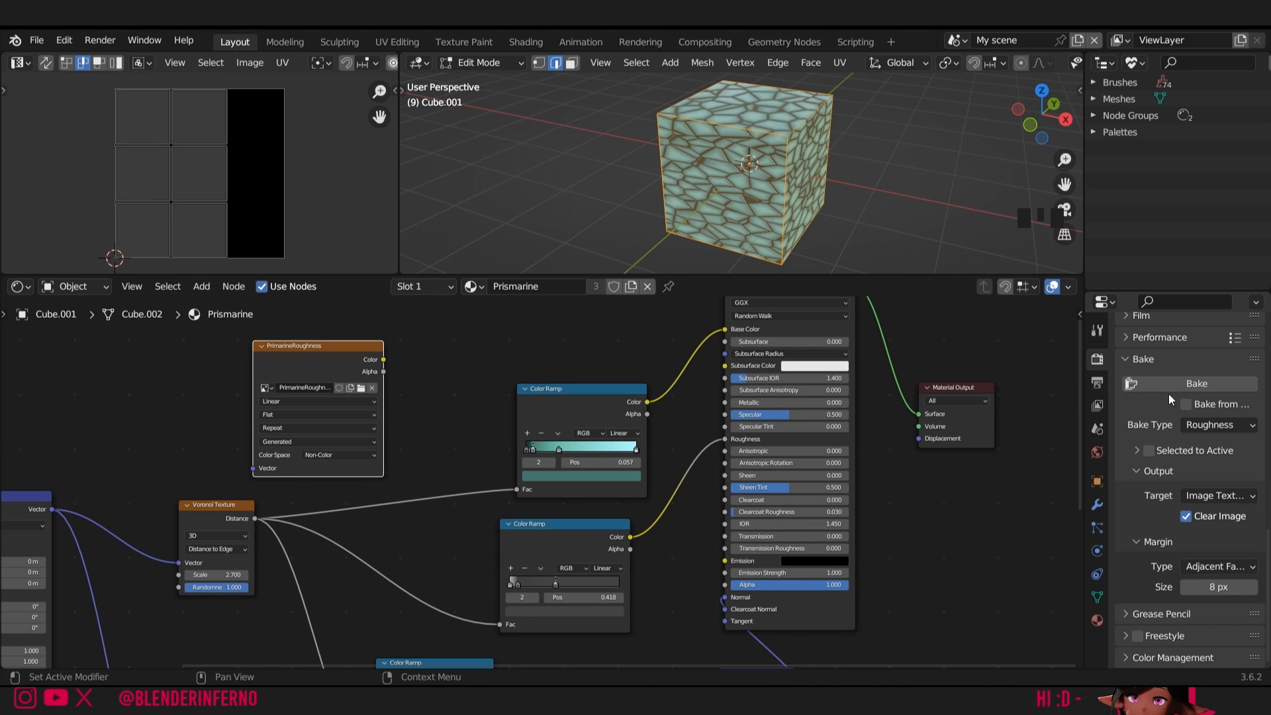
left_click(1185, 386)
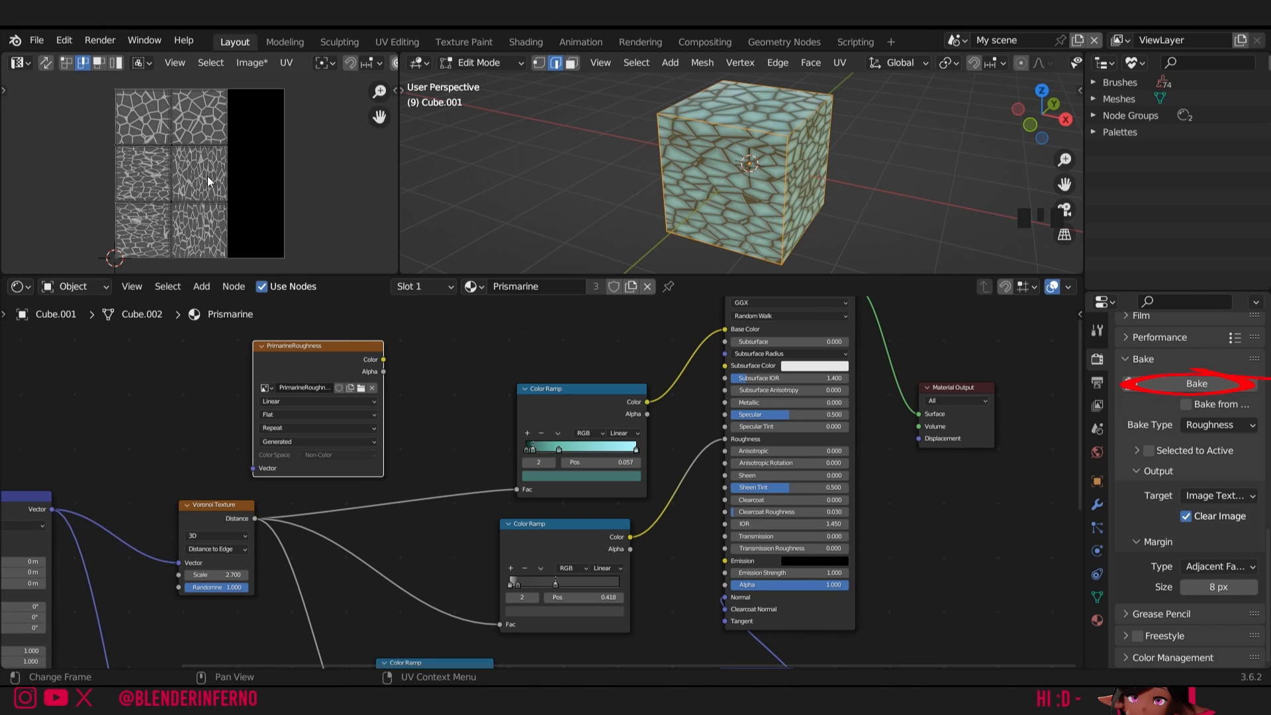
mouse_move(320, 361)
left_mouse_down()
mouse_move(343, 341)
mouse_move(335, 351)
left_mouse_up()
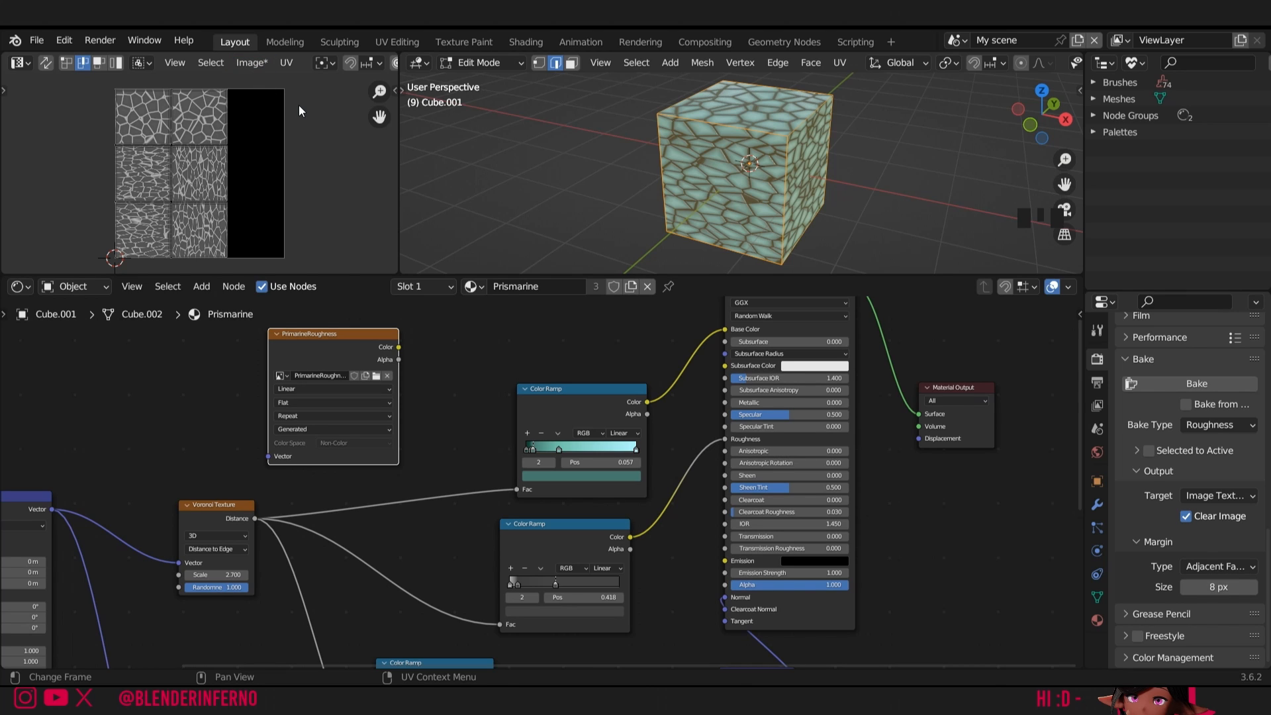
Save the baked roughness image as an external file, then save the image once more.
left_click(267, 66)
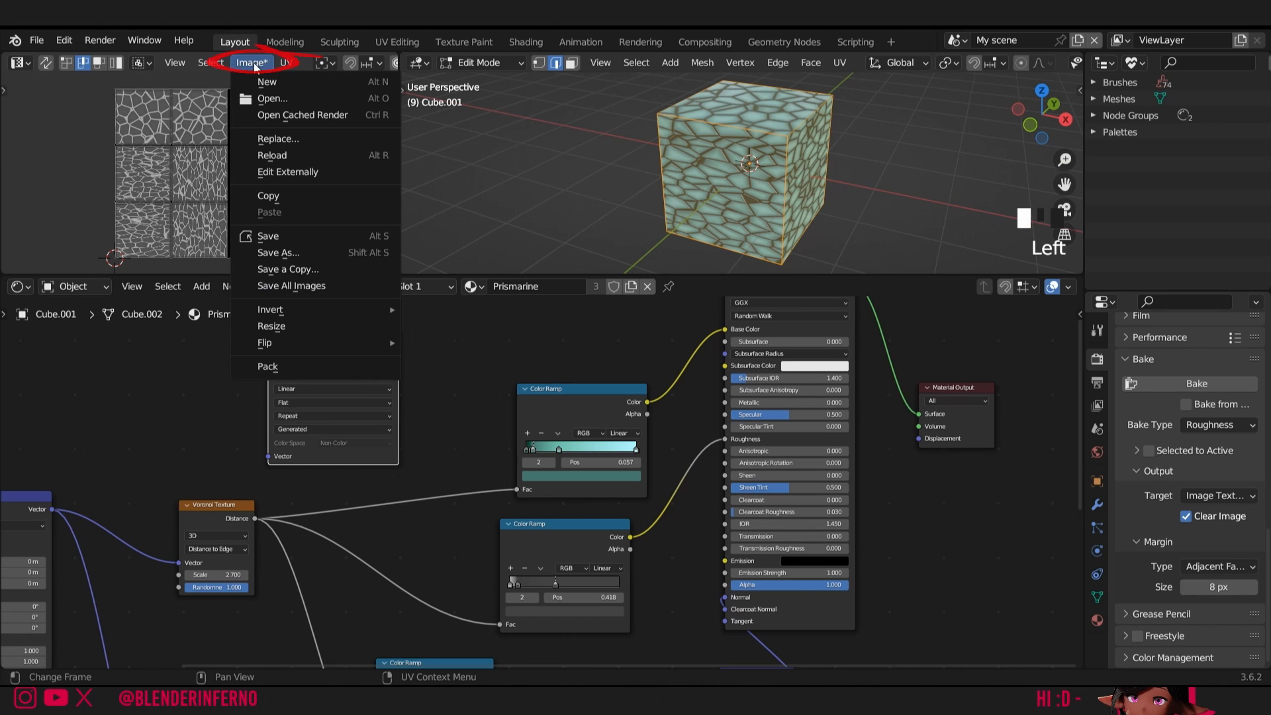
left_click(291, 253)
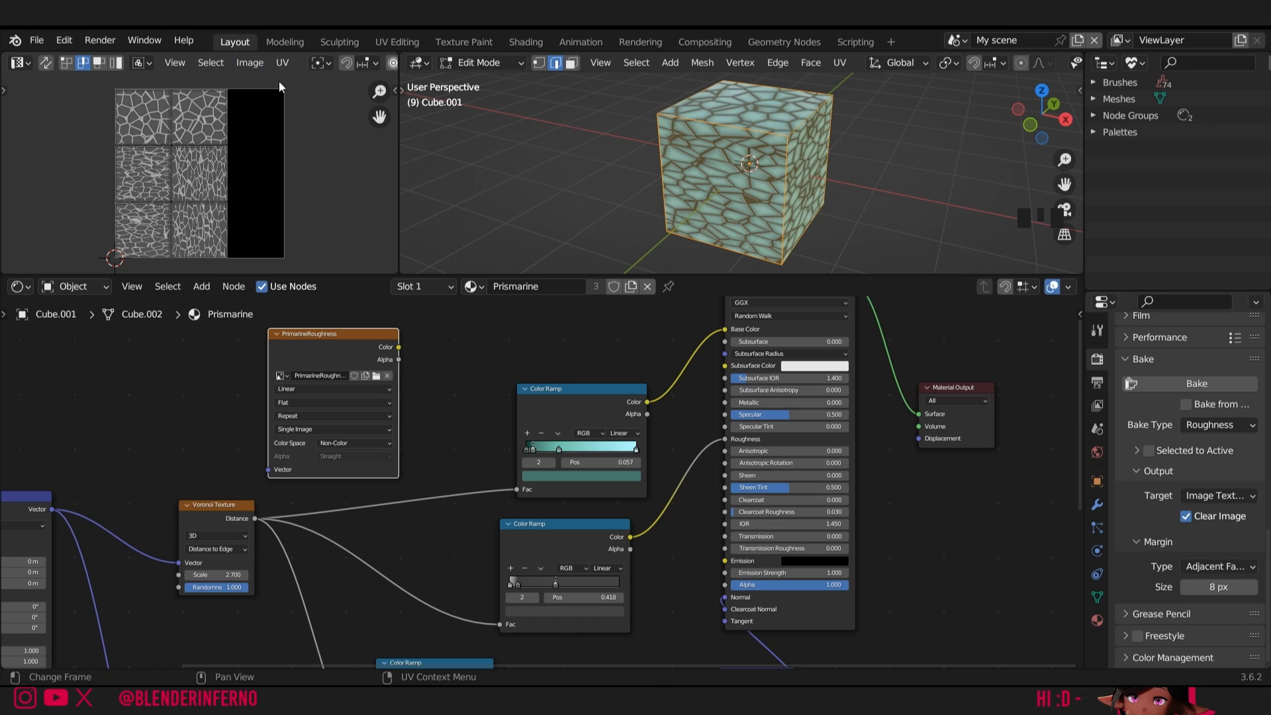
left_click(249, 62)
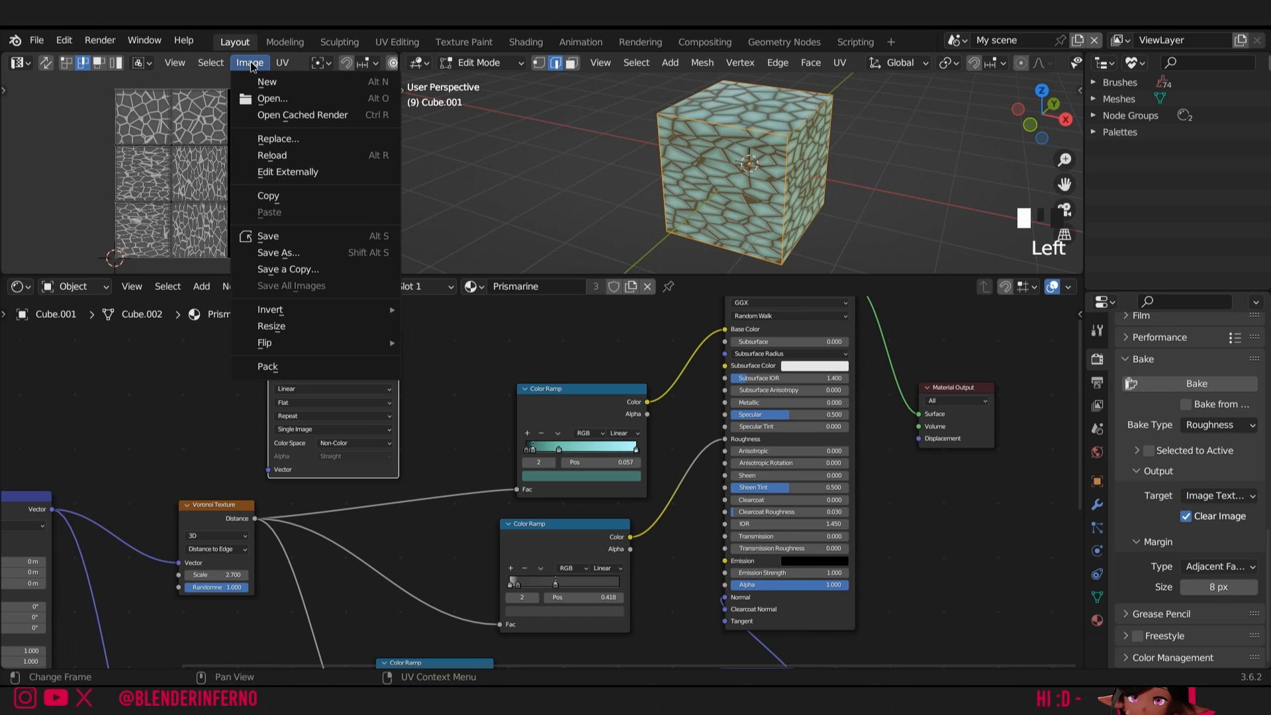
left_click(305, 236)
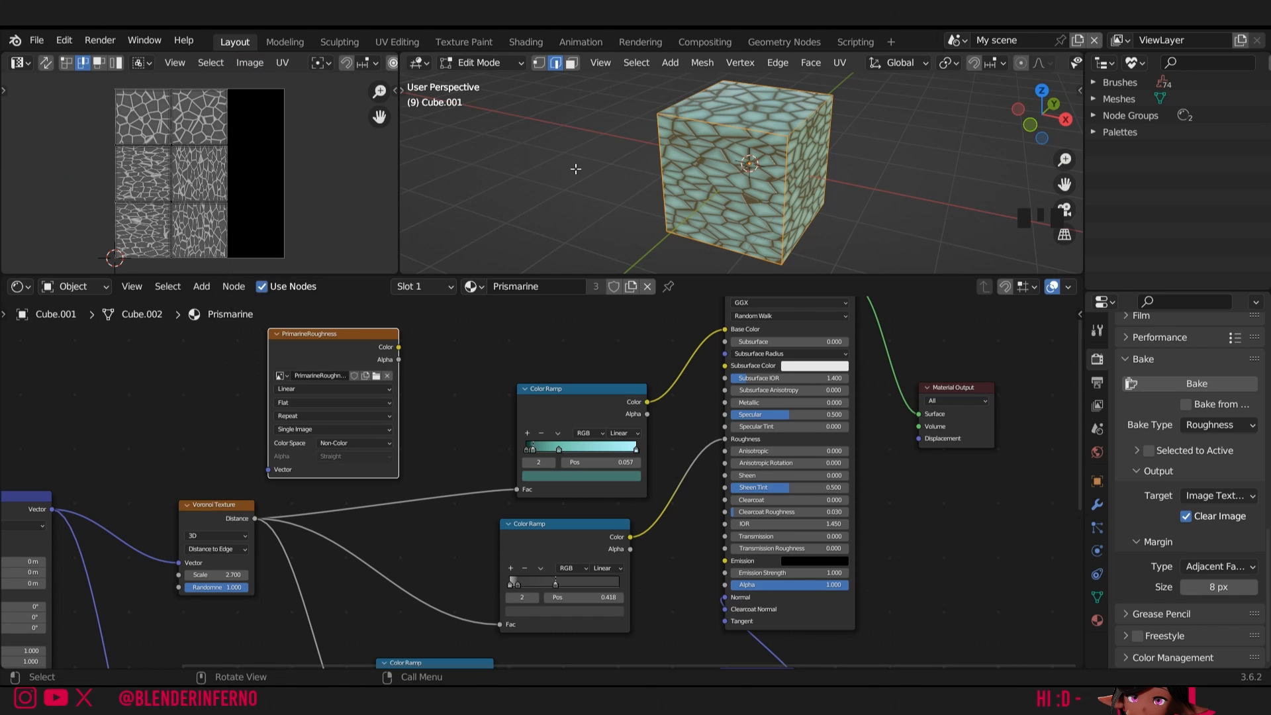
Switch the cube to Object Mode and view it with Rendered viewport shading.
key("Tab")
key("z")
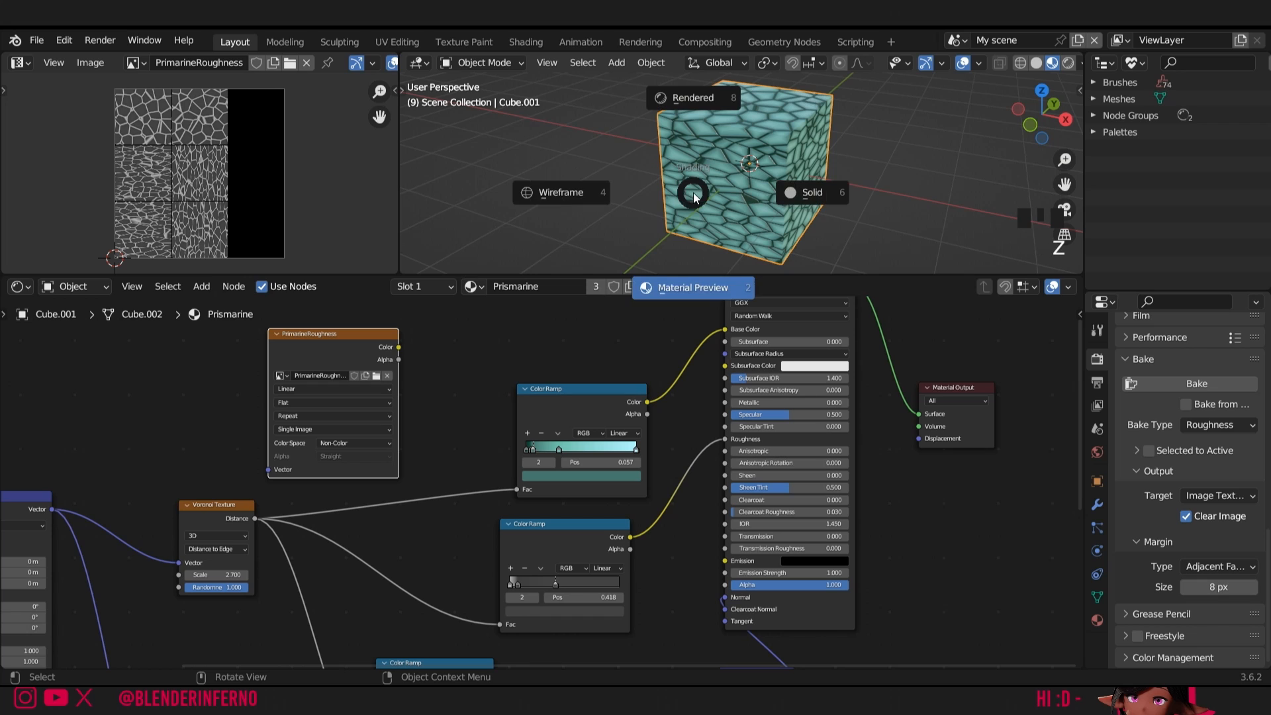
left_click(705, 133)
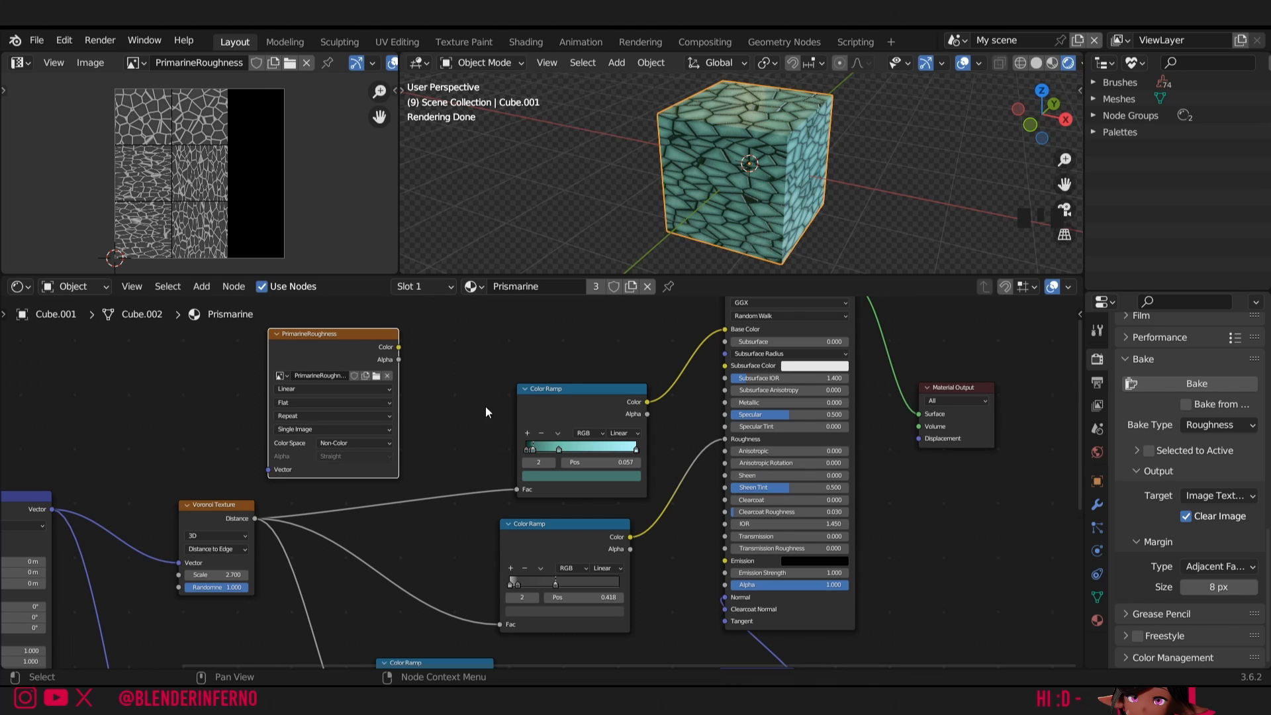
Connect the PrimarineRoughness color to the shader's Roughness, and add a Texture Coordinate node with its UV output feeding the image's Vector.
left_click_drag(399, 347, 726, 440)
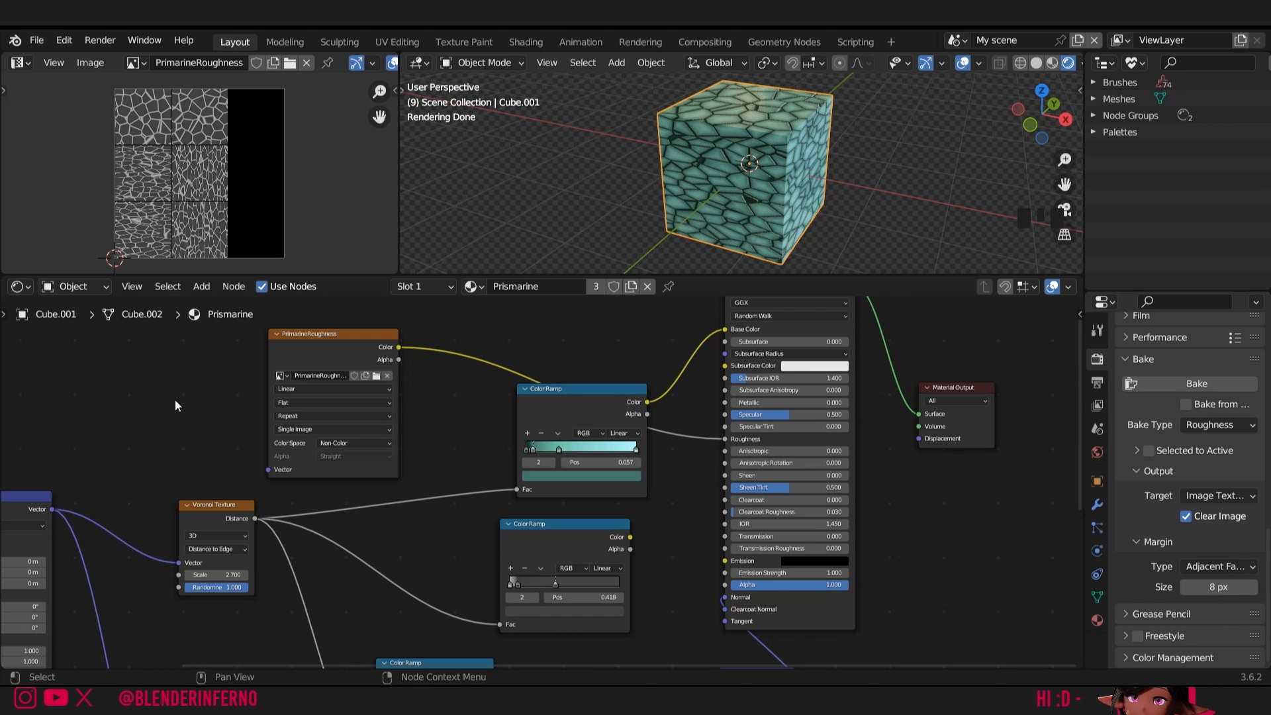
key("shift+a")
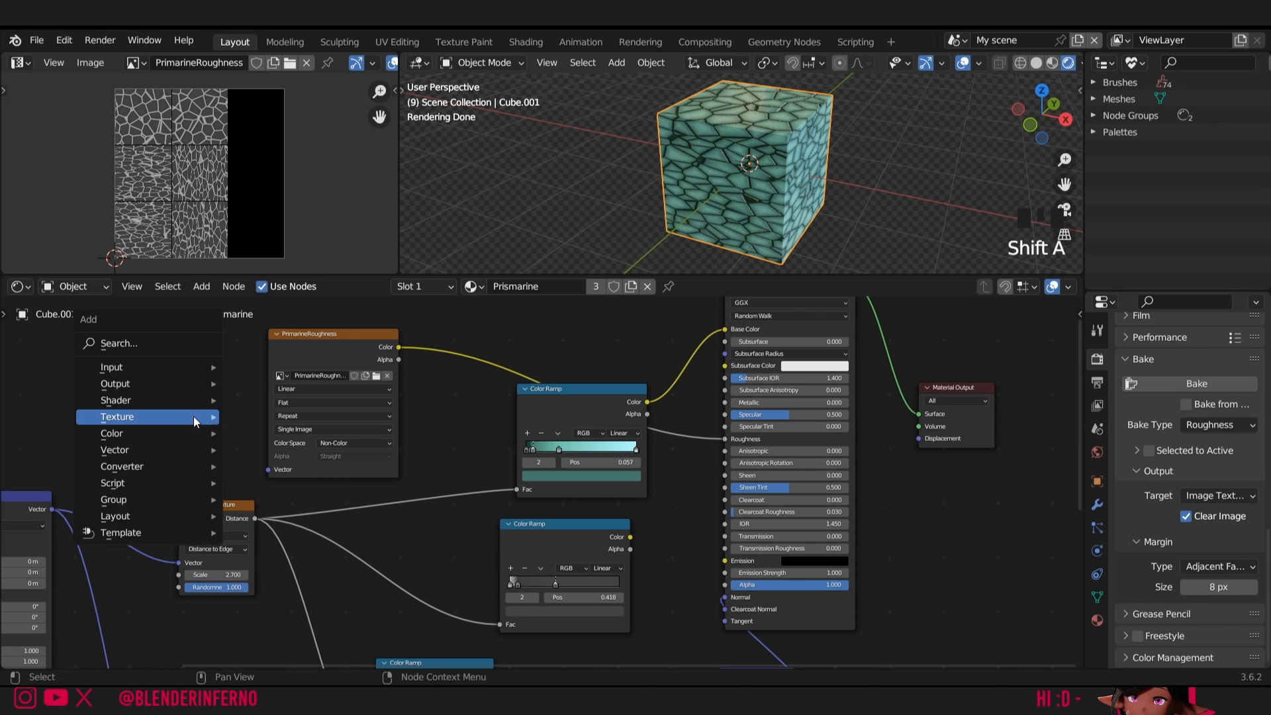
mouse_move(197, 370)
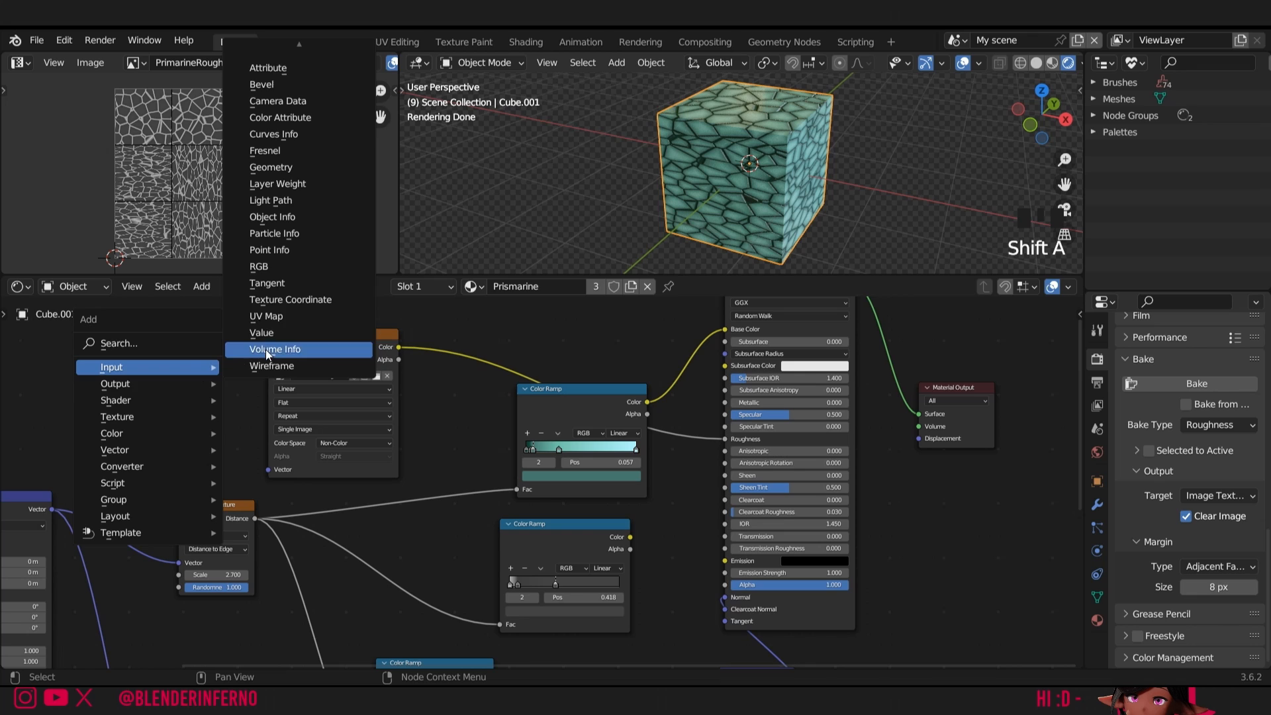
left_click(290, 299)
left_click(209, 390)
mouse_move(209, 391)
left_mouse_down()
mouse_move(219, 381)
mouse_move(210, 392)
mouse_move(294, 490)
mouse_move(268, 469)
left_mouse_up()
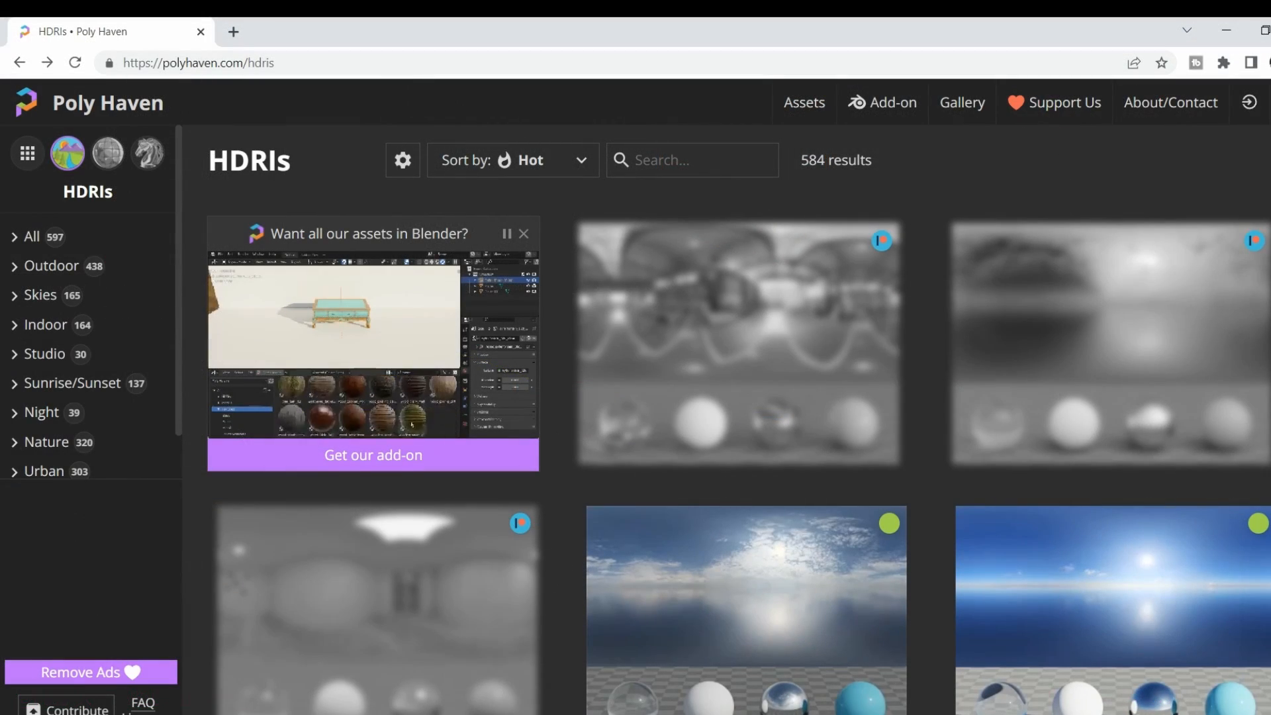
scroll(739, 452, "down", 1)
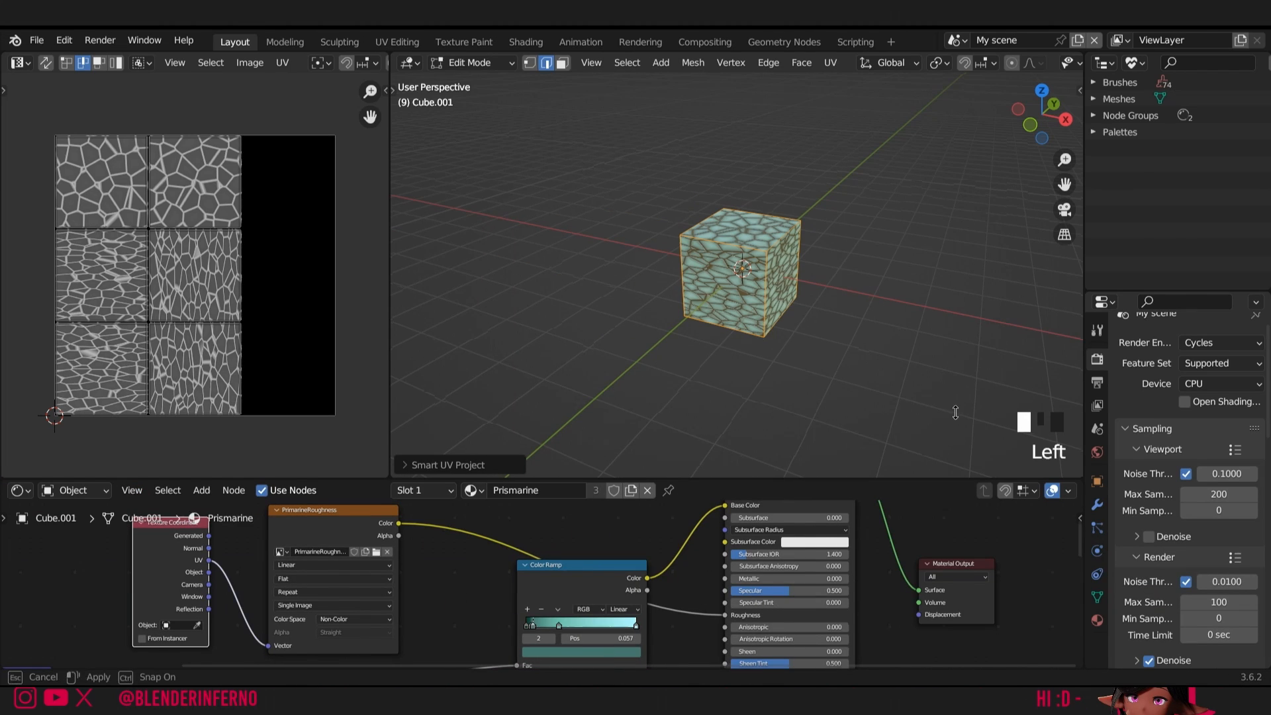
Delete the Texture Coordinate and PrimarineRoughness nodes and reconnect the lower Color Ramp's color to the shader's Roughness.
left_click_drag(956, 456, 954, 388)
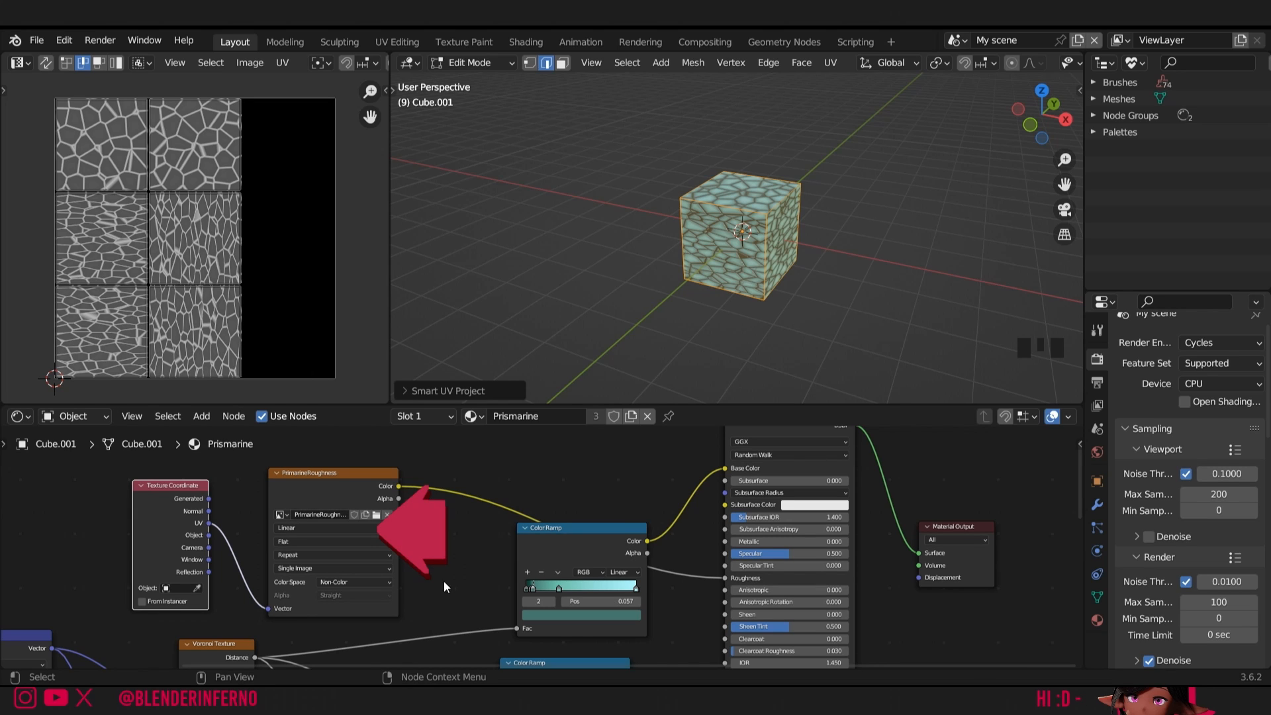
left_click_drag(435, 587, 156, 518)
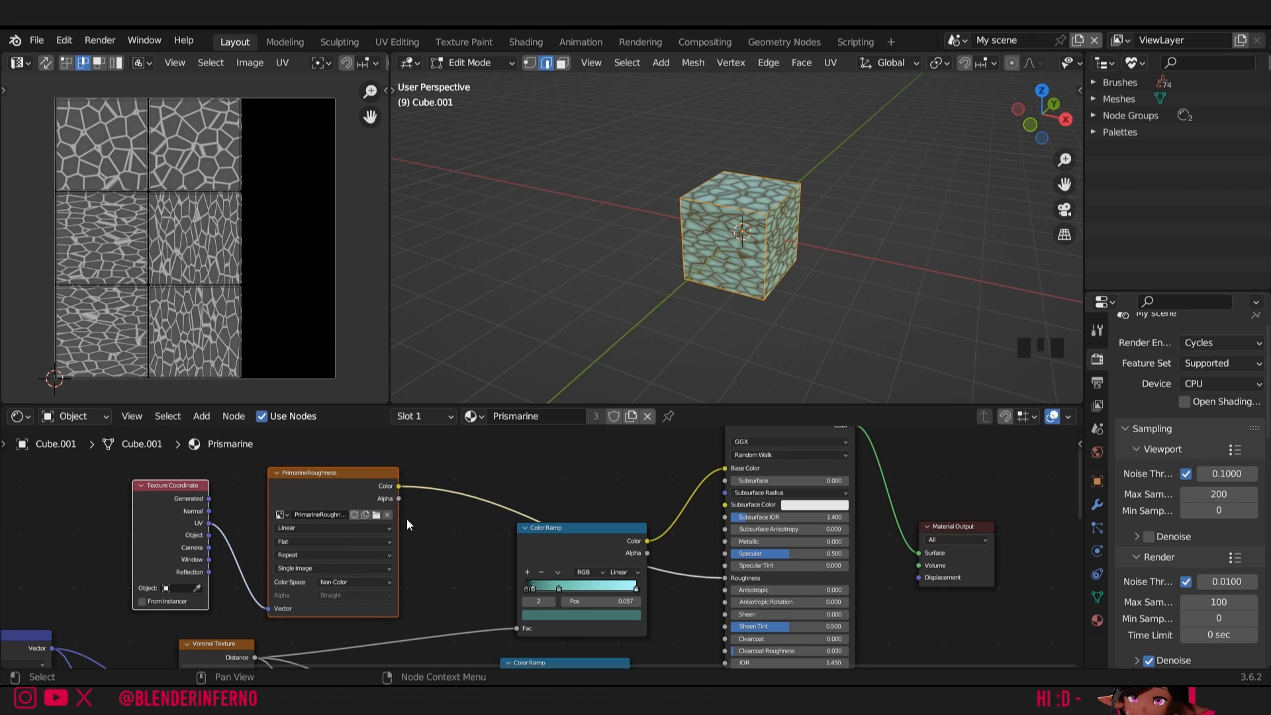
key("x")
scroll(638, 539, "down", 4, "shift")
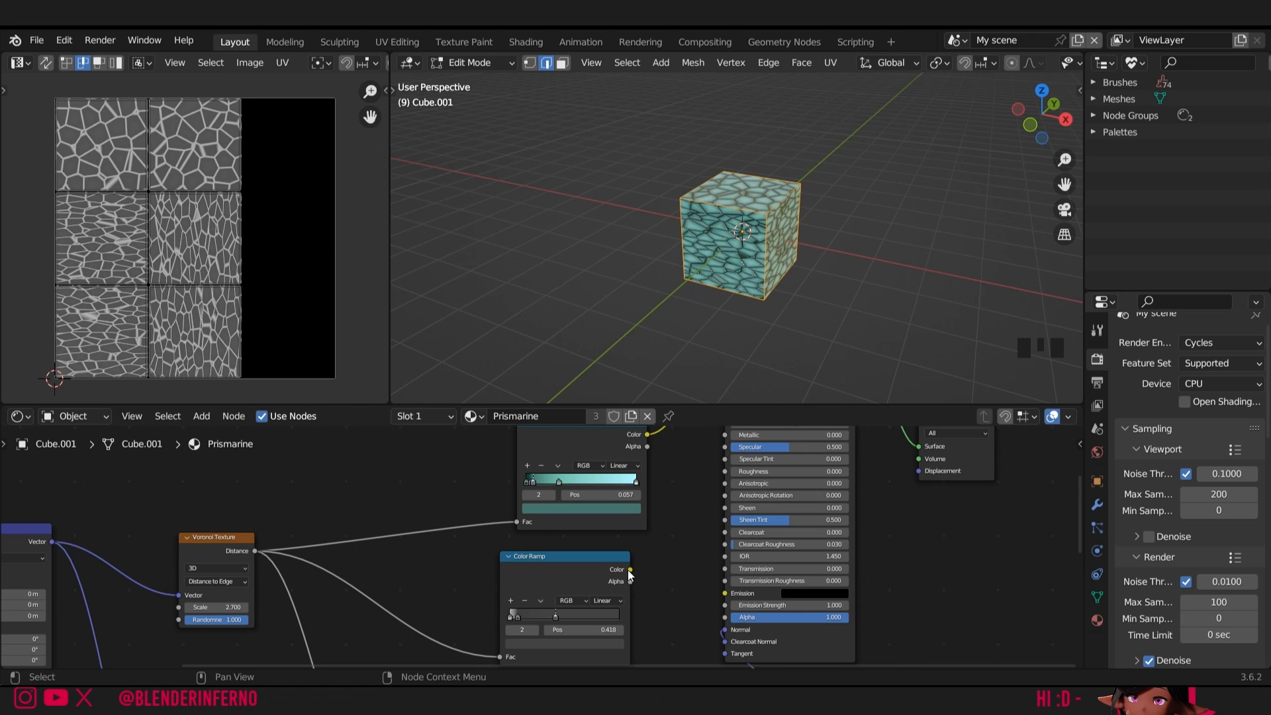
left_click_drag(628, 569, 726, 470)
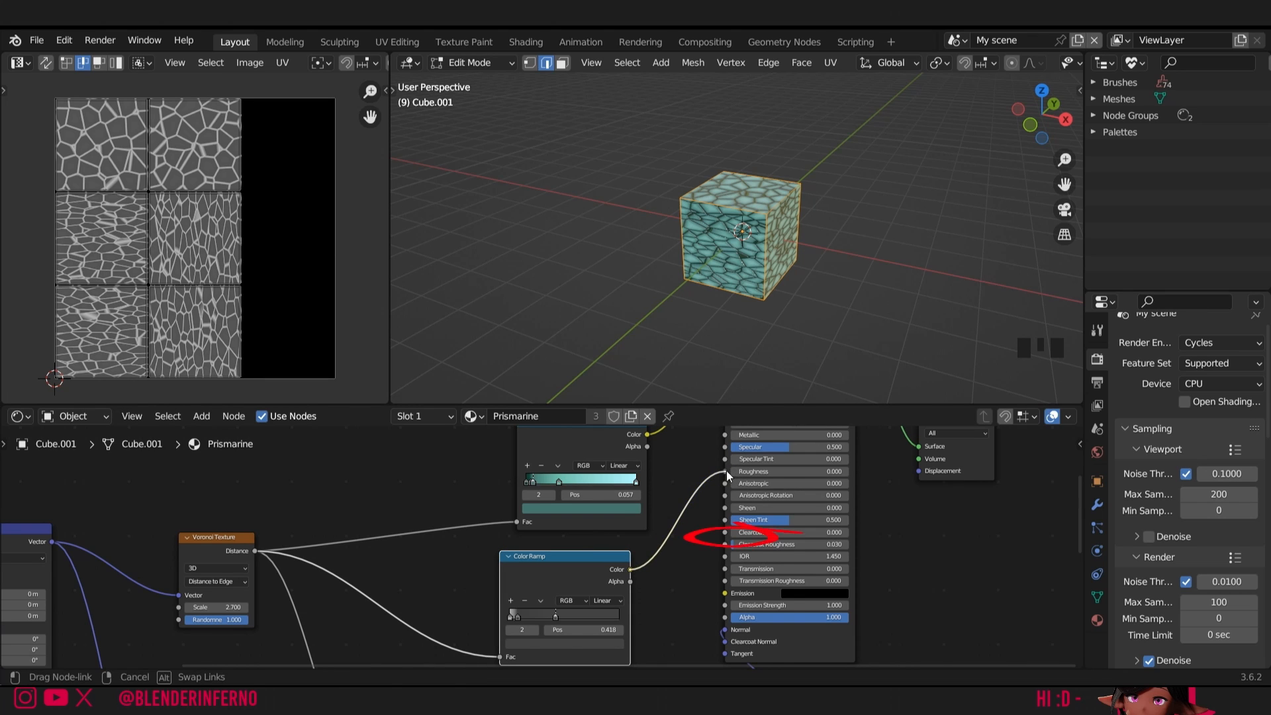
Add an Image Texture node in the empty space beside the upper Color Ramp, left unconnected.
scroll(353, 526, "up", 2, "shift")
key("shift+a")
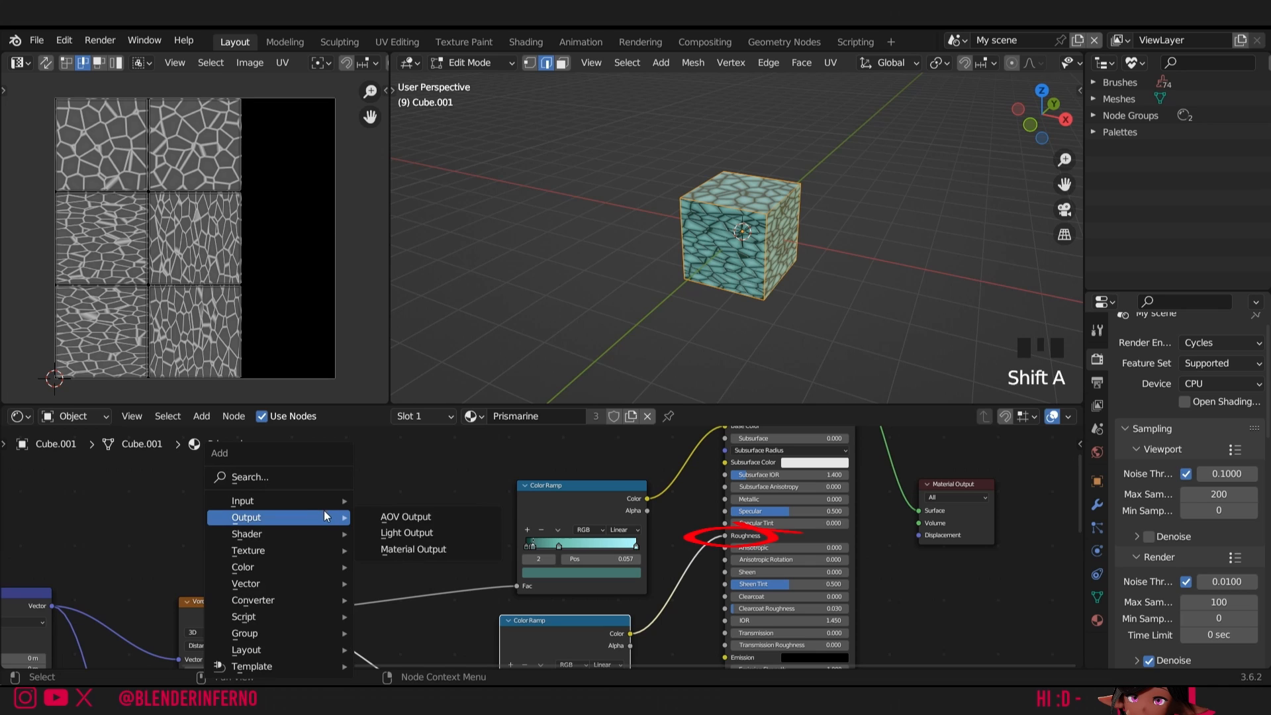
mouse_move(292, 550)
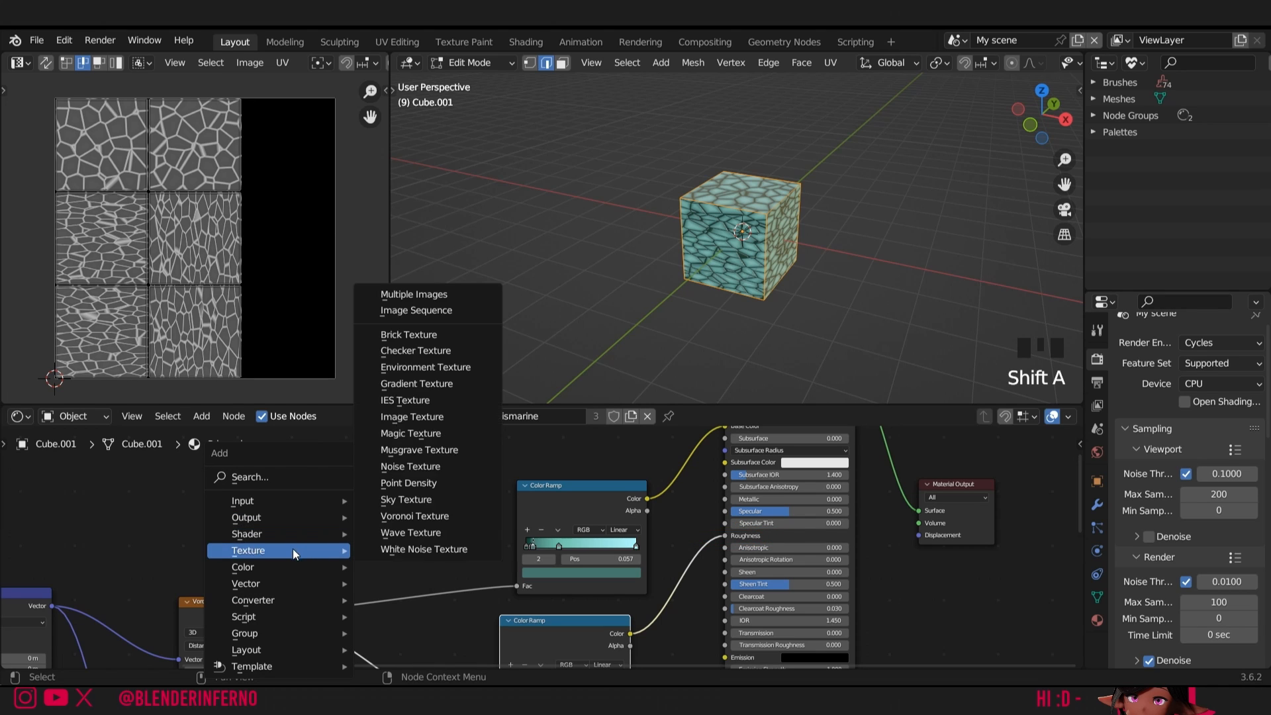
left_click(412, 416)
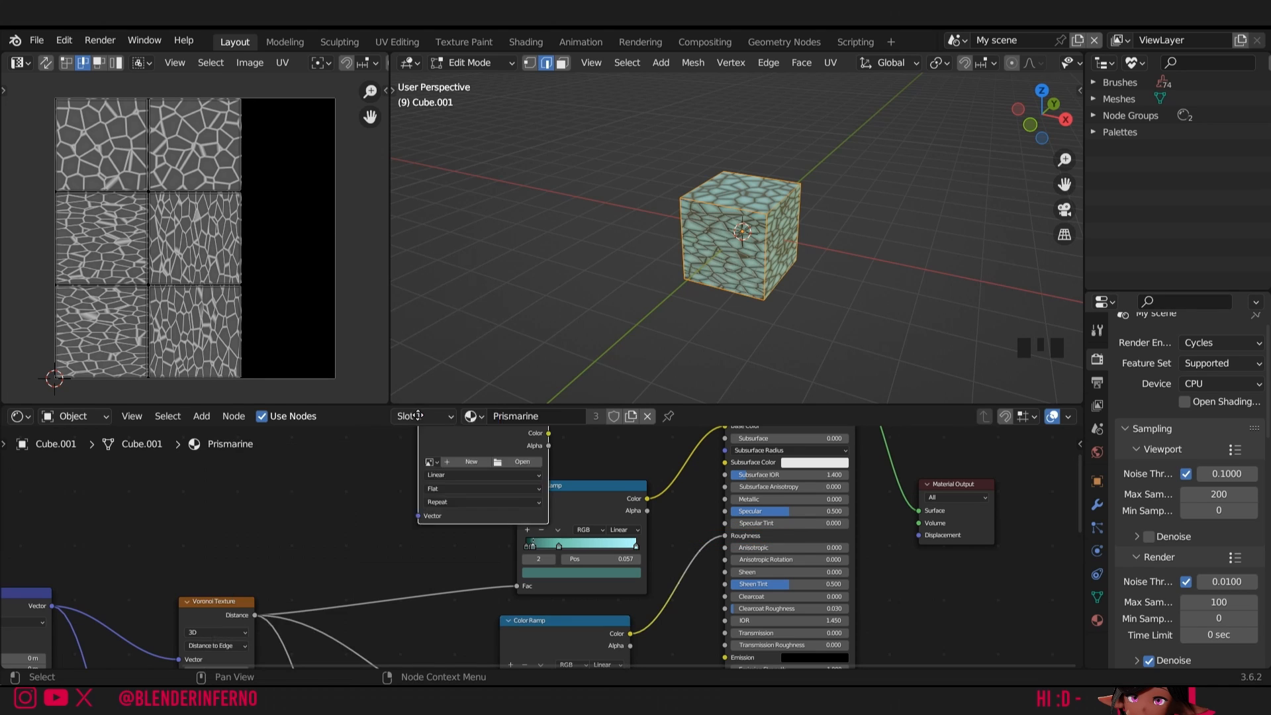
left_click(339, 503)
Set up a new image for the texture node named PrismarineGloss, 2048 px wide and 2048 px high.
left_click(339, 501)
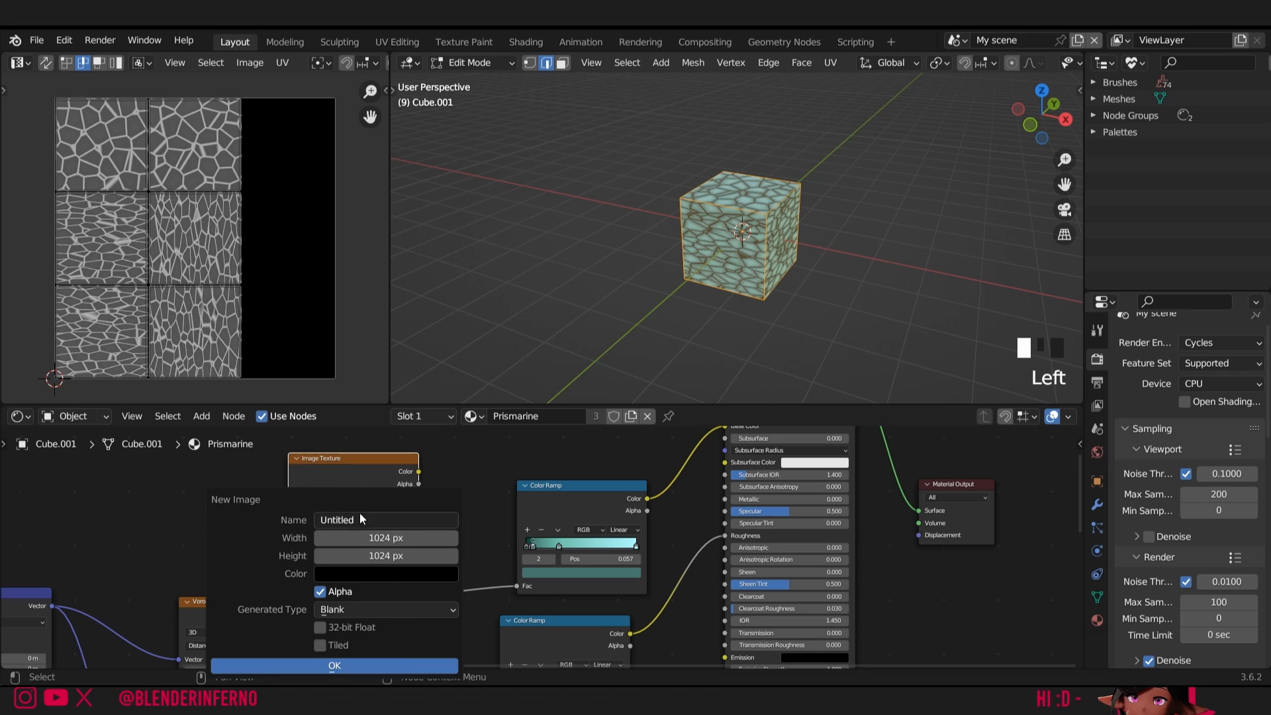
left_click(351, 520)
type("Pr")
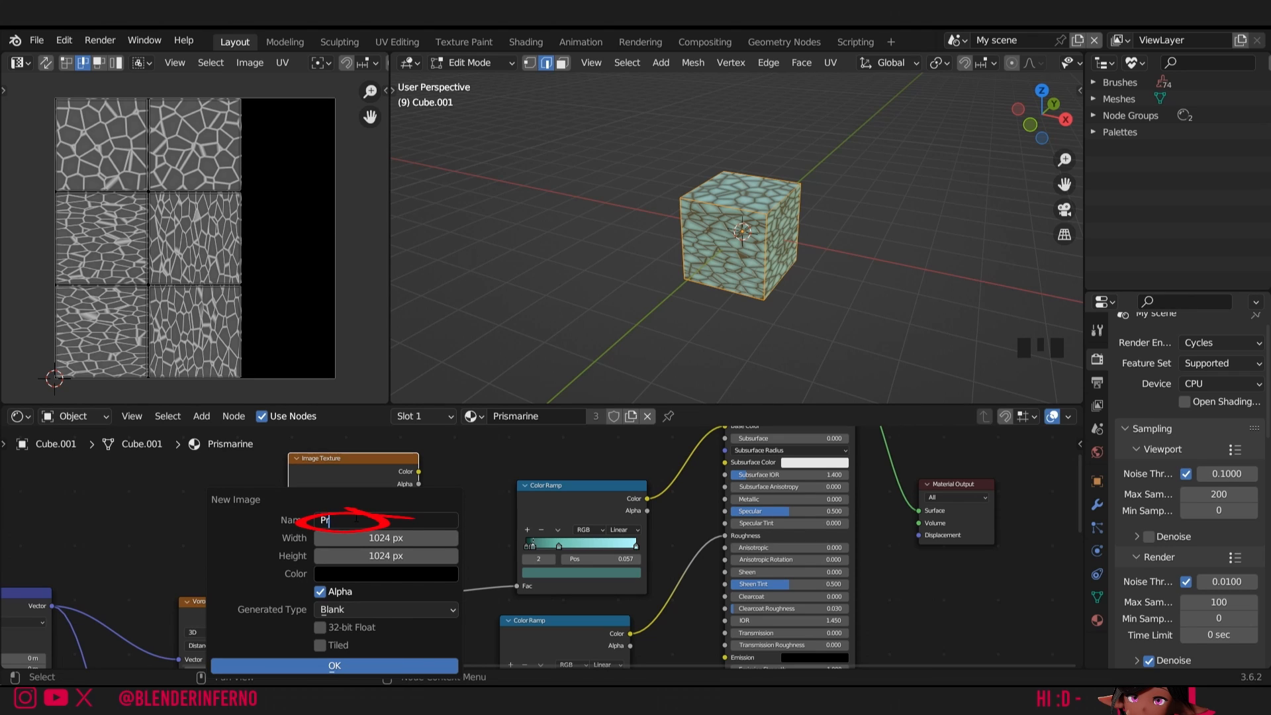
type("ismarineGloss")
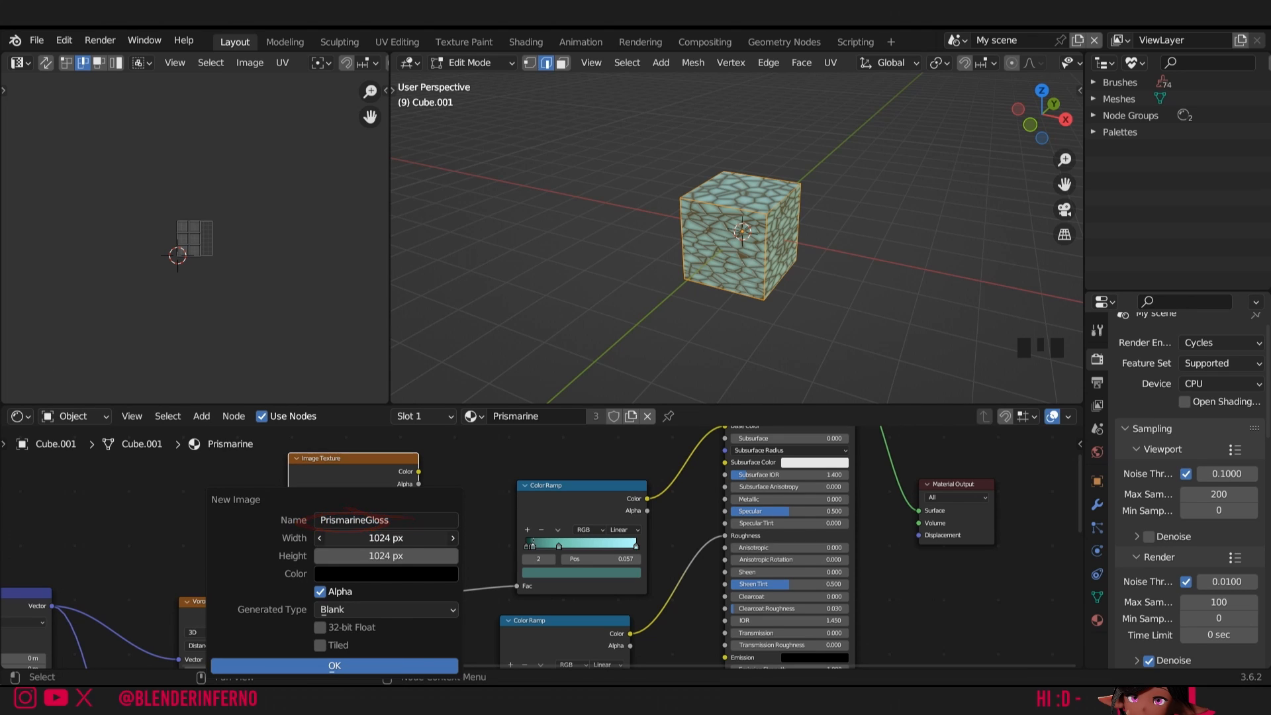
left_click_drag(365, 539, 365, 556)
left_click(365, 542)
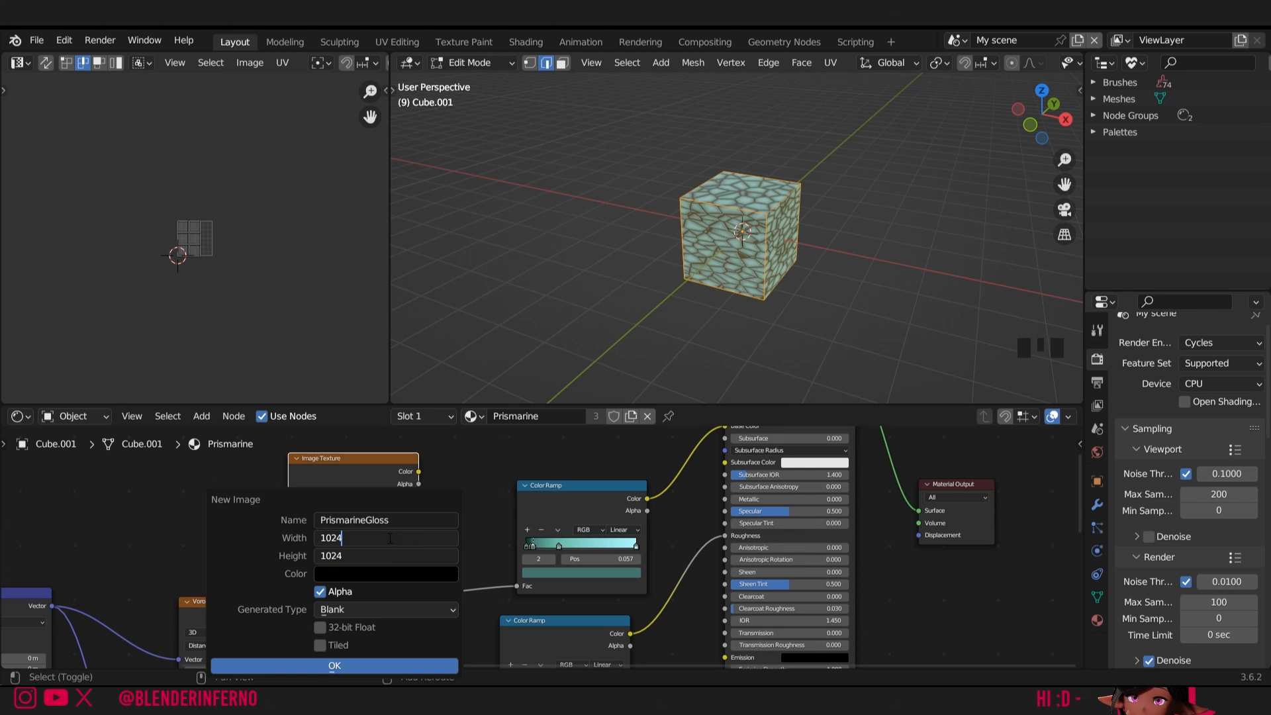
type("*2")
key("Return")
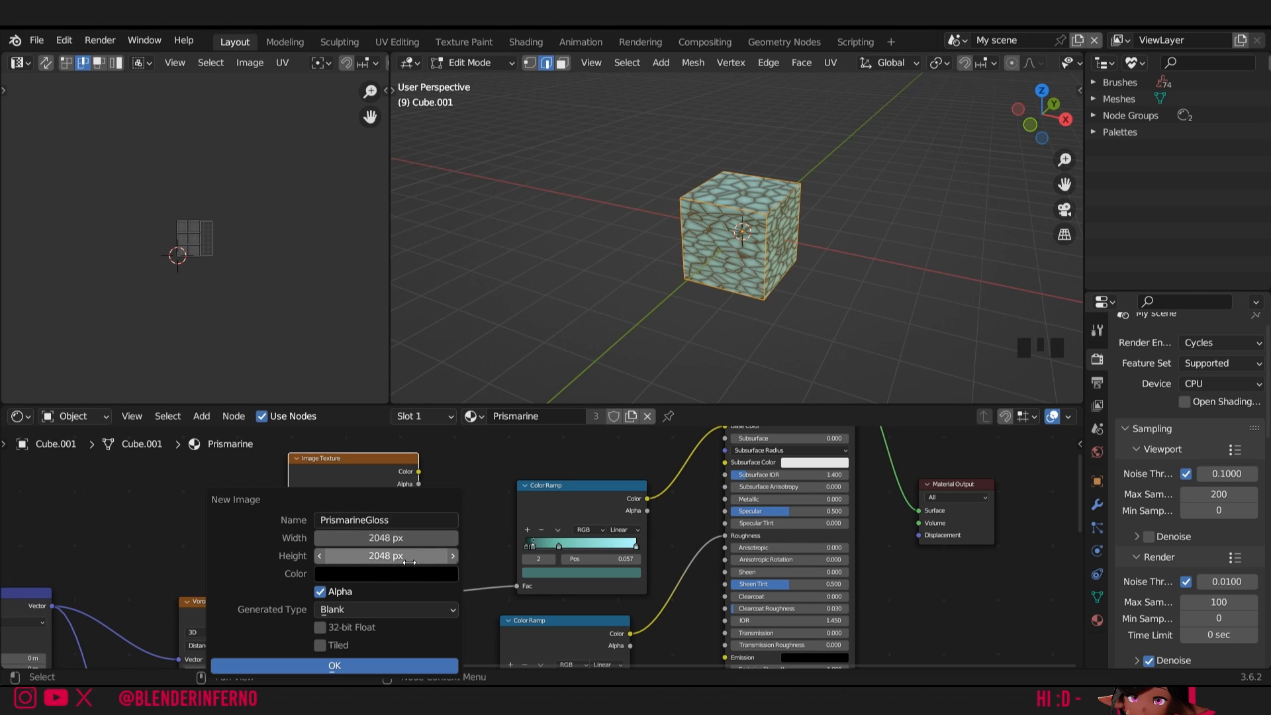
Create the PrismarineGloss image with Alpha disabled and set its color space to Non-Color.
left_click(331, 592)
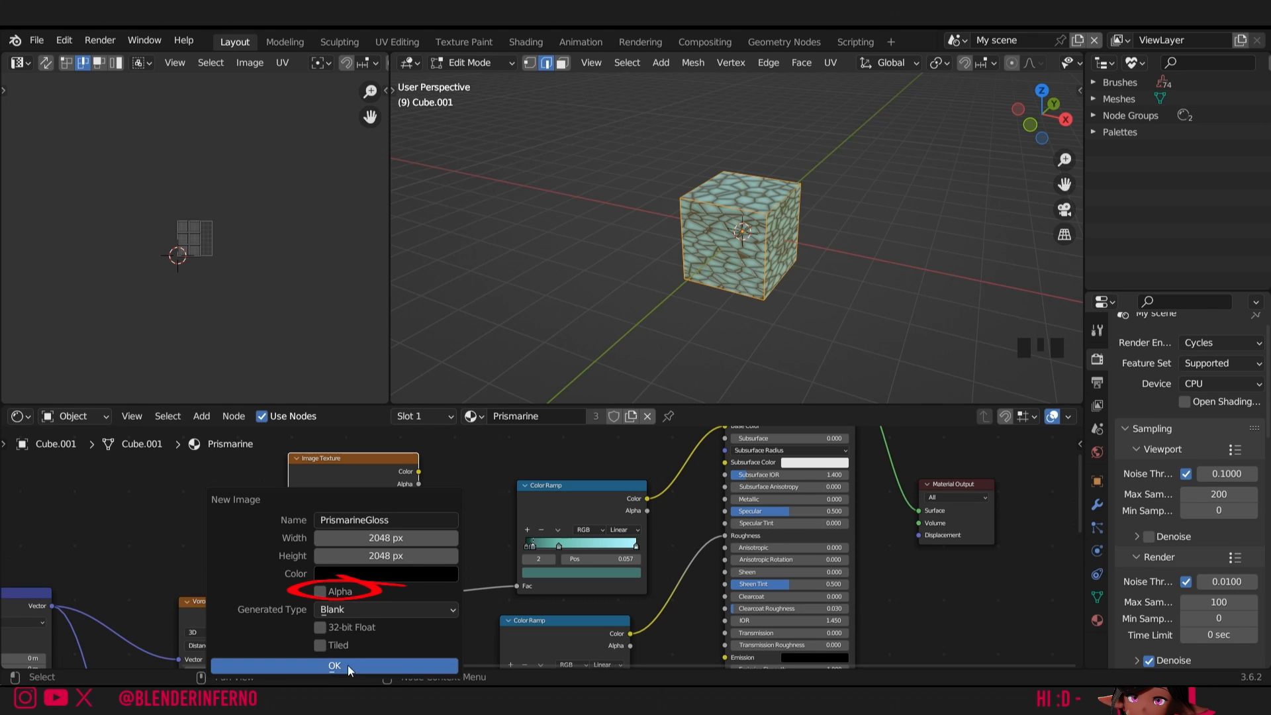
left_click(347, 665)
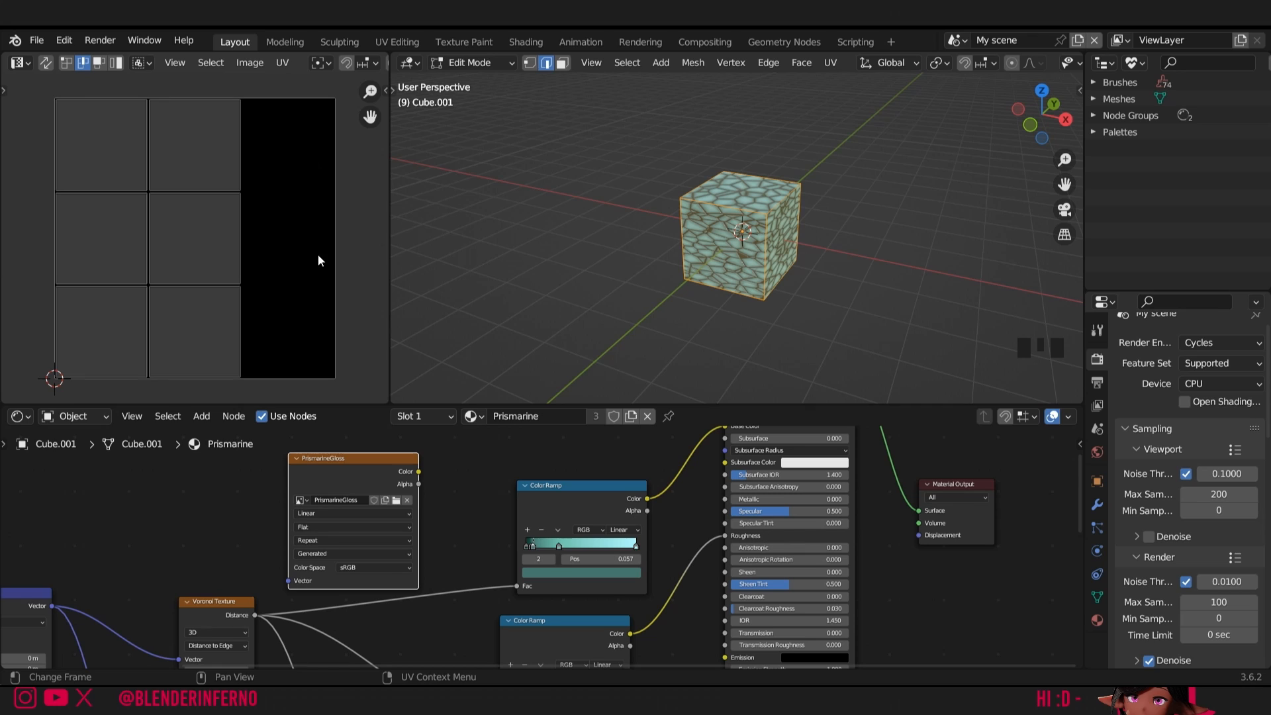
left_click(383, 568)
left_click(383, 497)
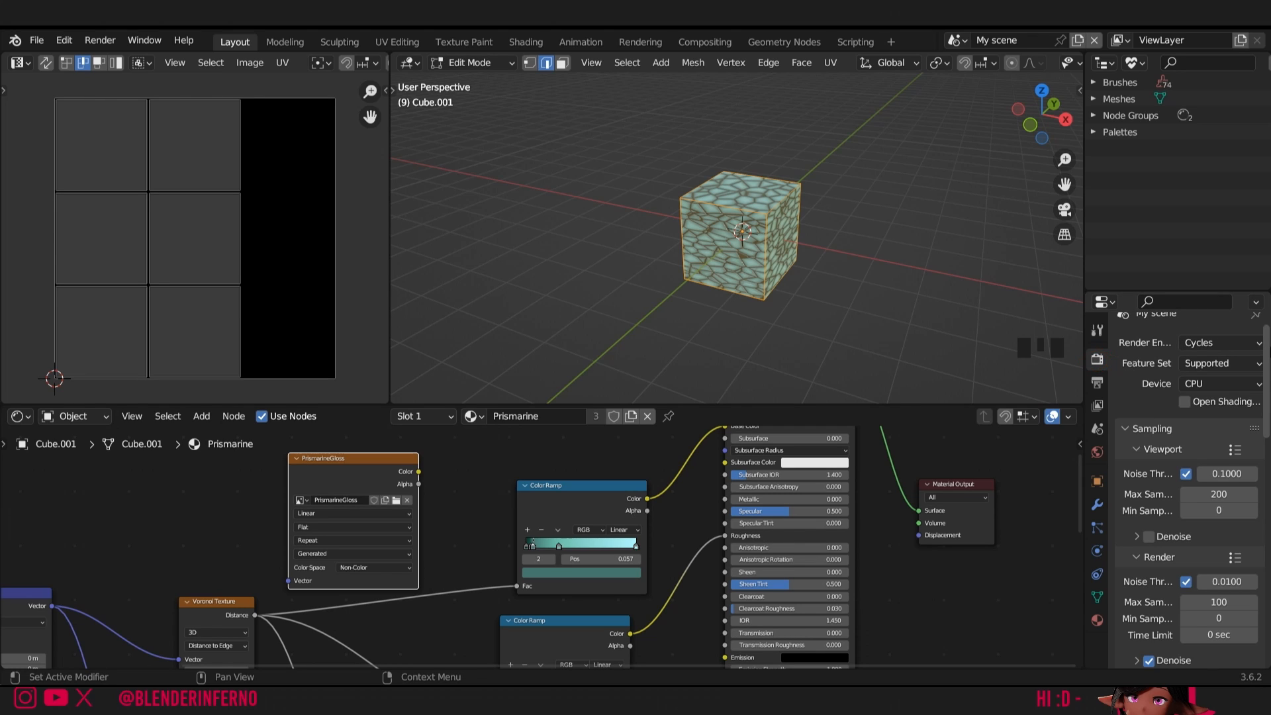
Set the render max samples to 10.
scroll(1161, 380, "down", 4)
left_click_drag(1149, 439, 1208, 438)
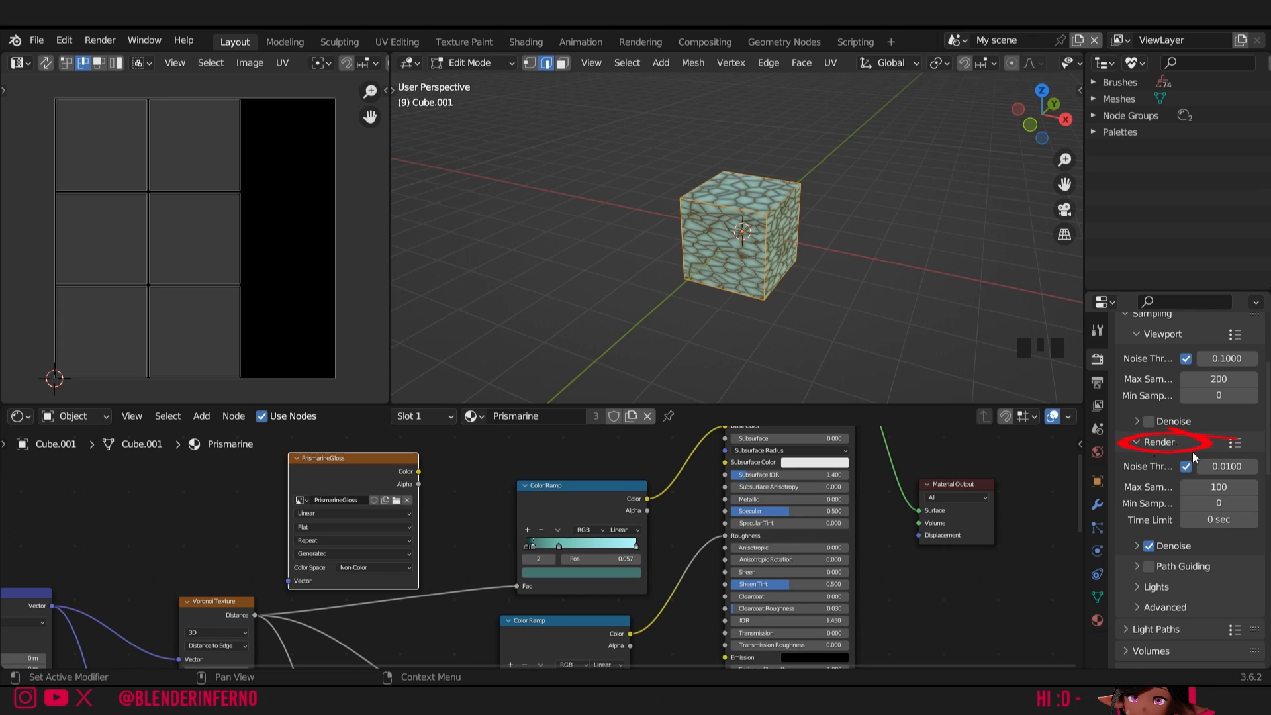
left_click(1219, 486)
type("10")
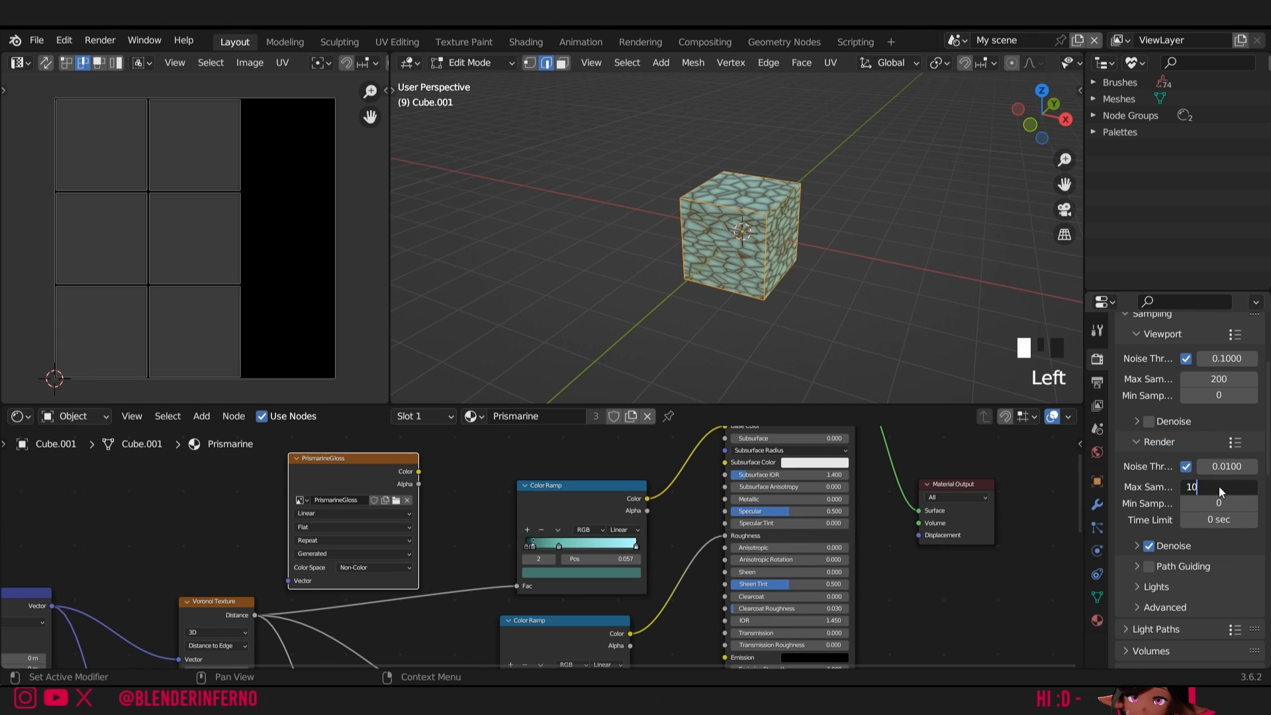
key("Return")
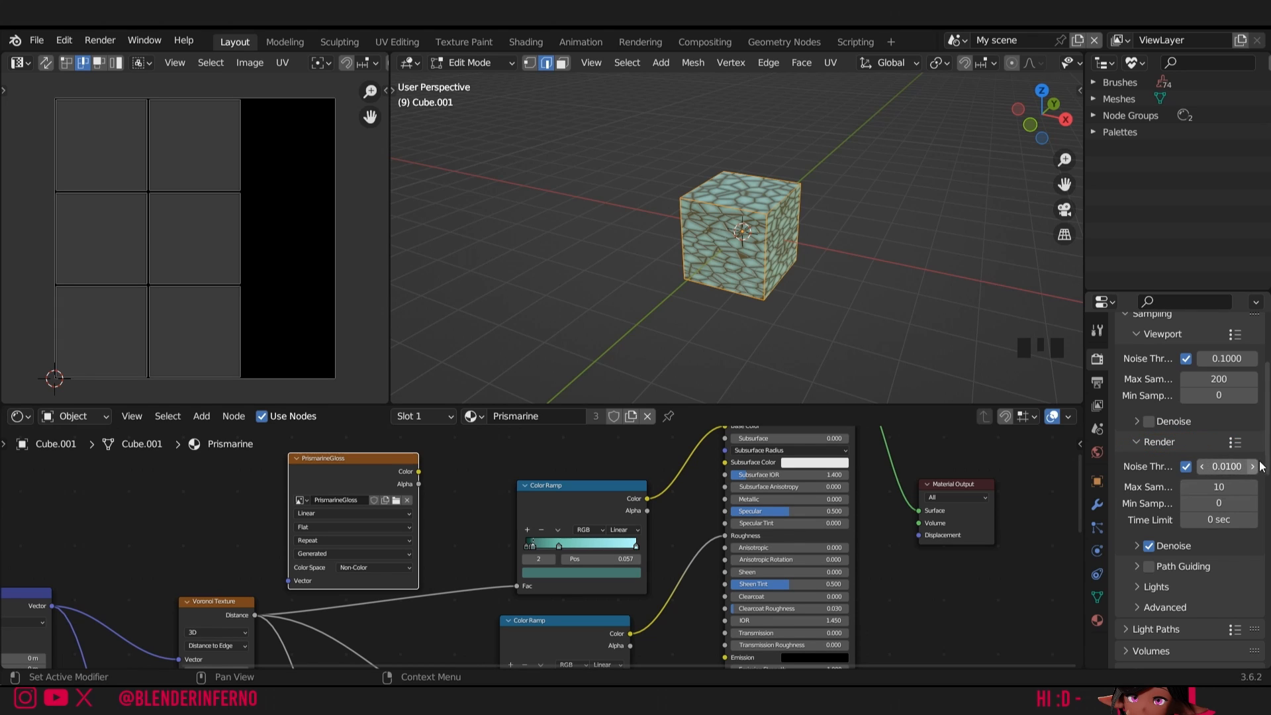
Set the bake type to Roughness in the render bake settings.
scroll(1269, 452, "down", 10)
left_click_drag(1214, 382, 1185, 375)
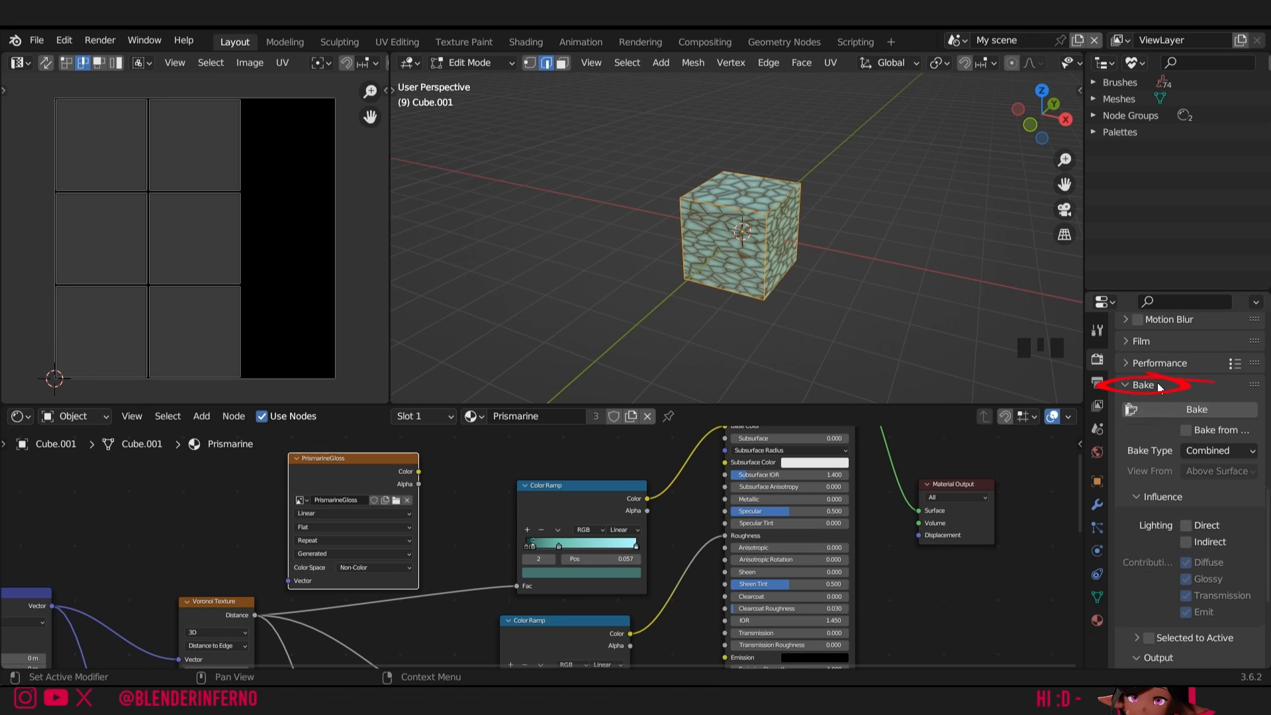
left_click(1210, 450)
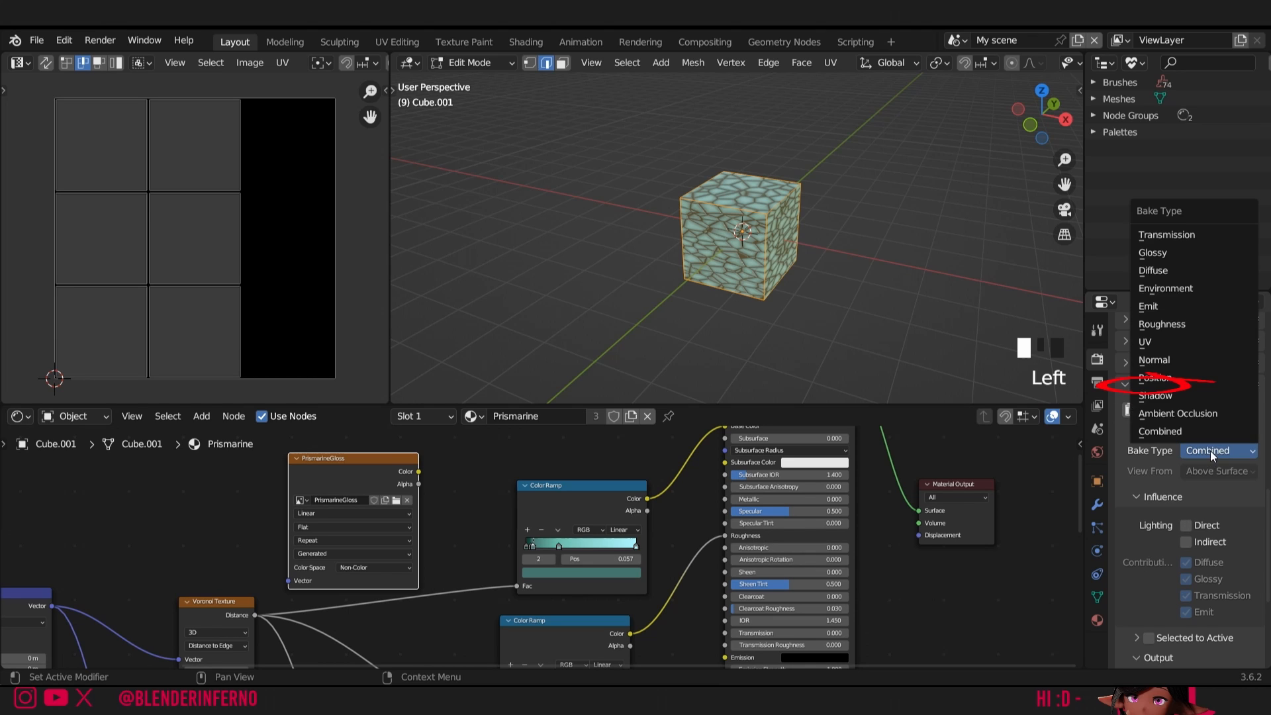
left_click(1176, 318)
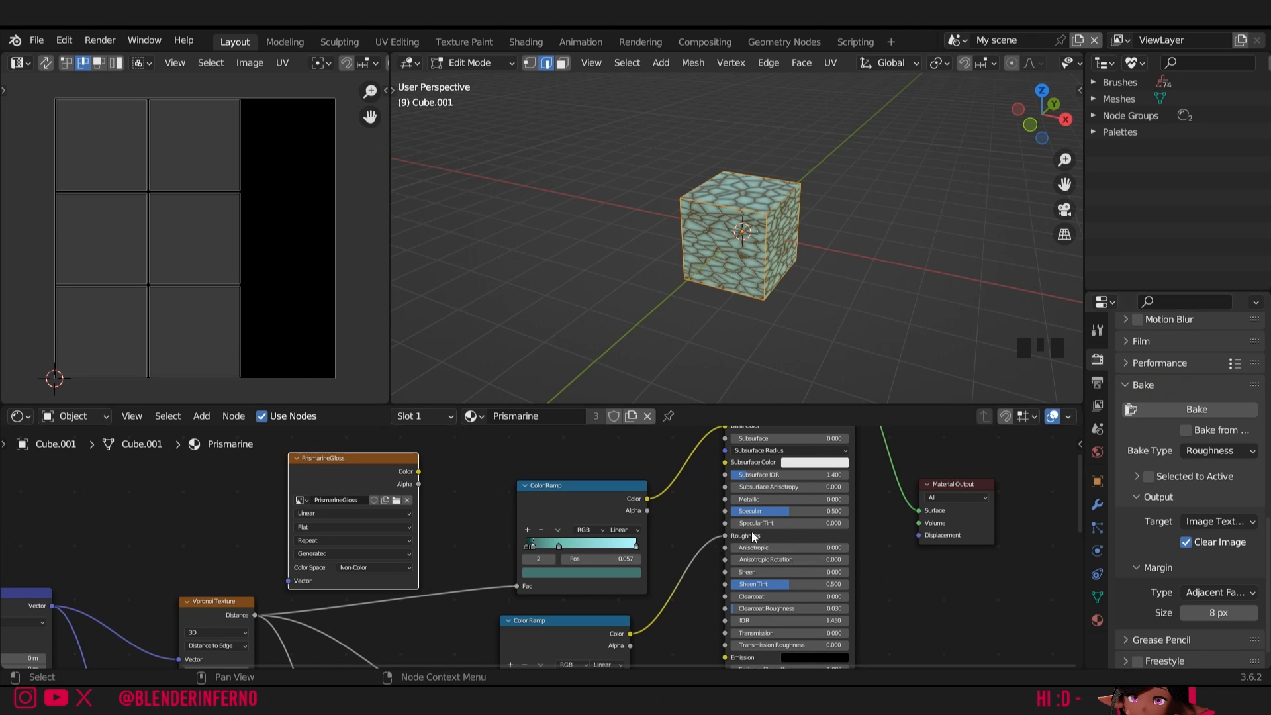
left_click(1221, 610)
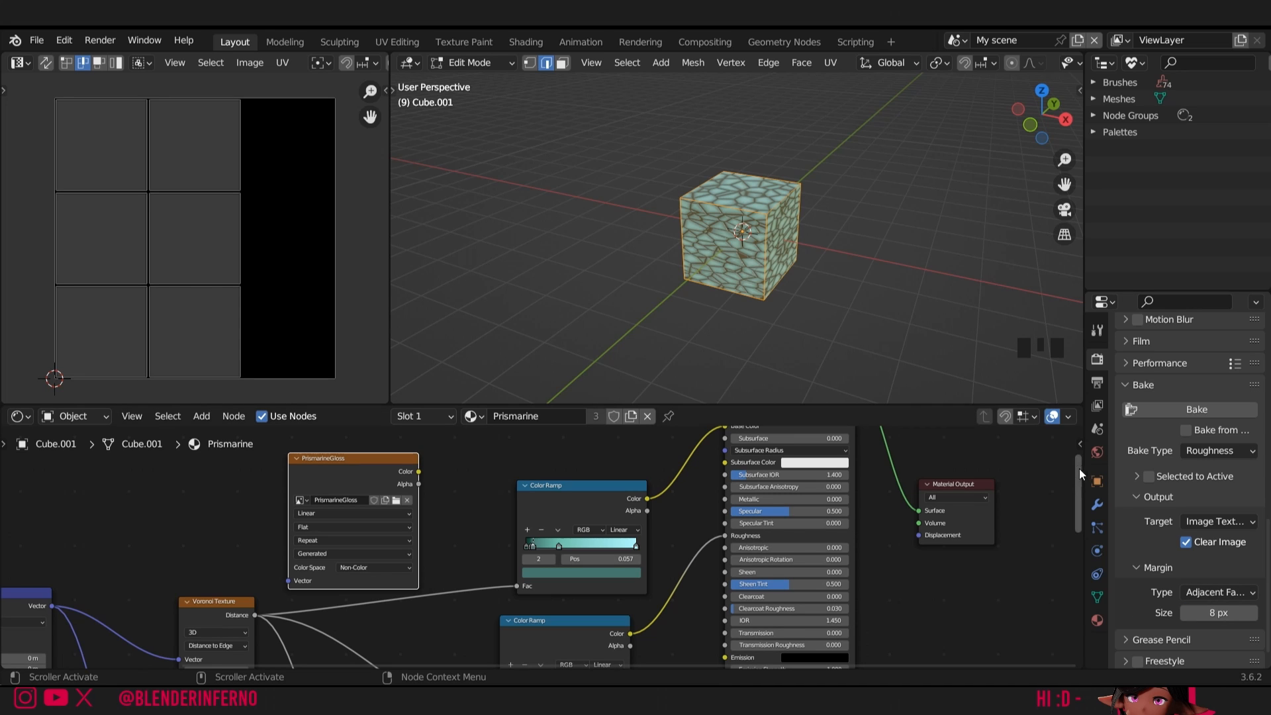
Shift the teal Color Ramp aside and insert an Invert Color node between the lower Color Ramp and the shader's Roughness input.
mouse_move(1079, 468)
left_mouse_down()
mouse_move(1079, 515)
mouse_move(1079, 467)
left_mouse_up()
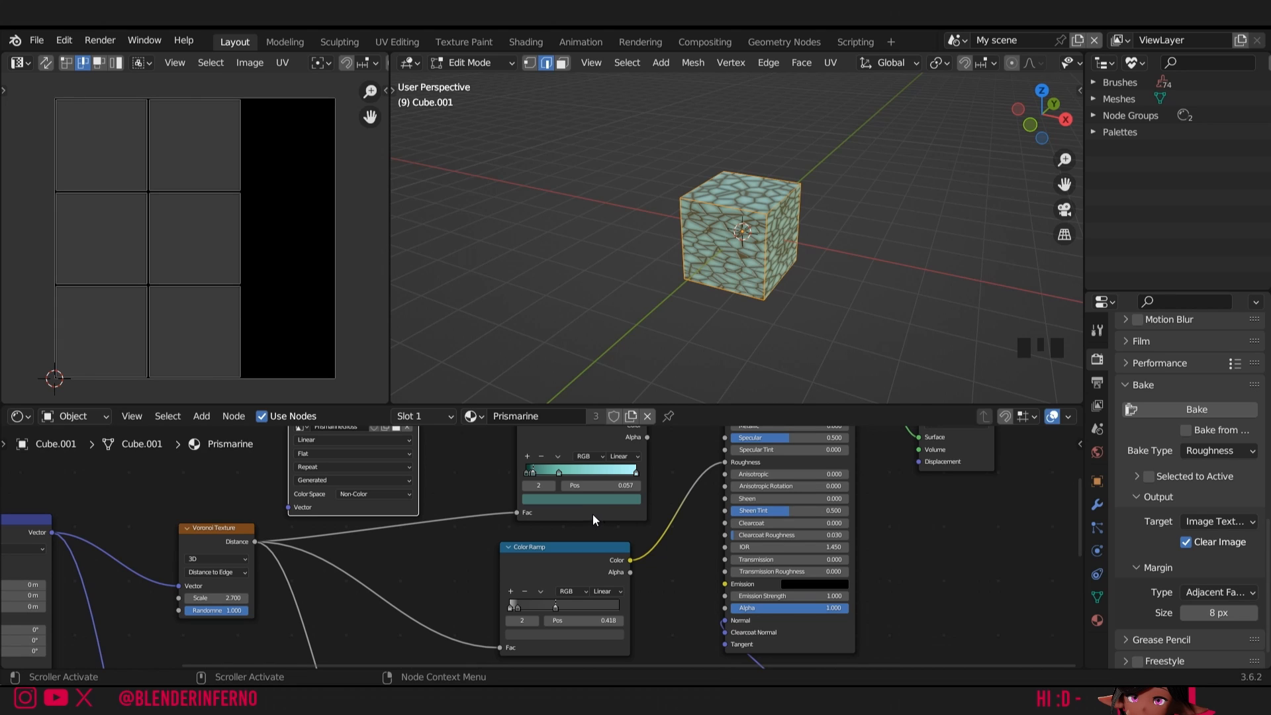
left_click_drag(595, 514, 552, 502)
key("shift+a")
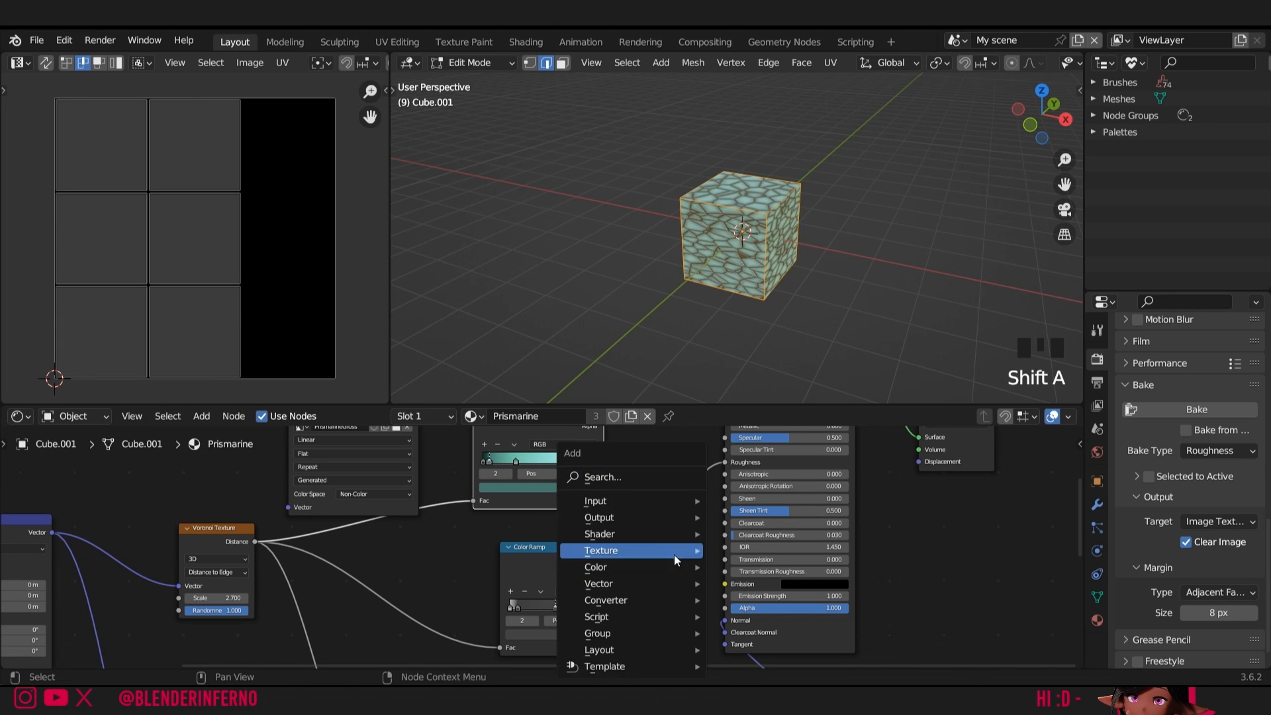
left_click(641, 475)
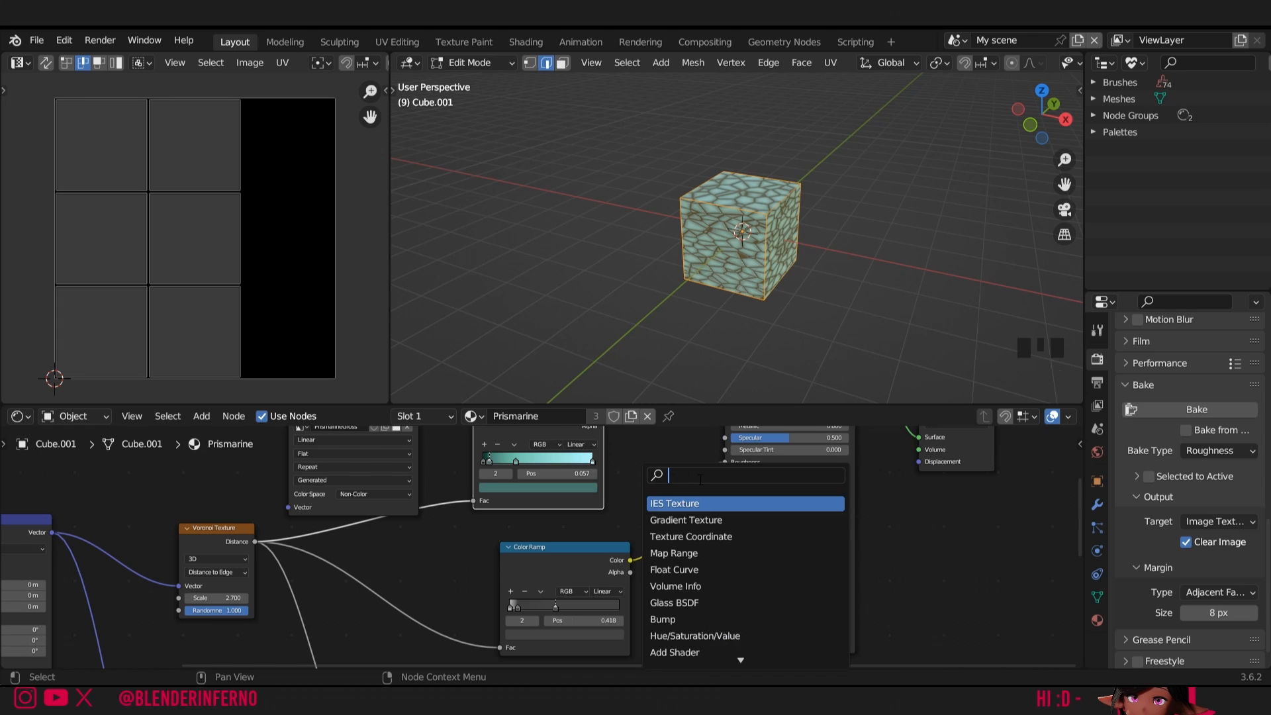
type("inv")
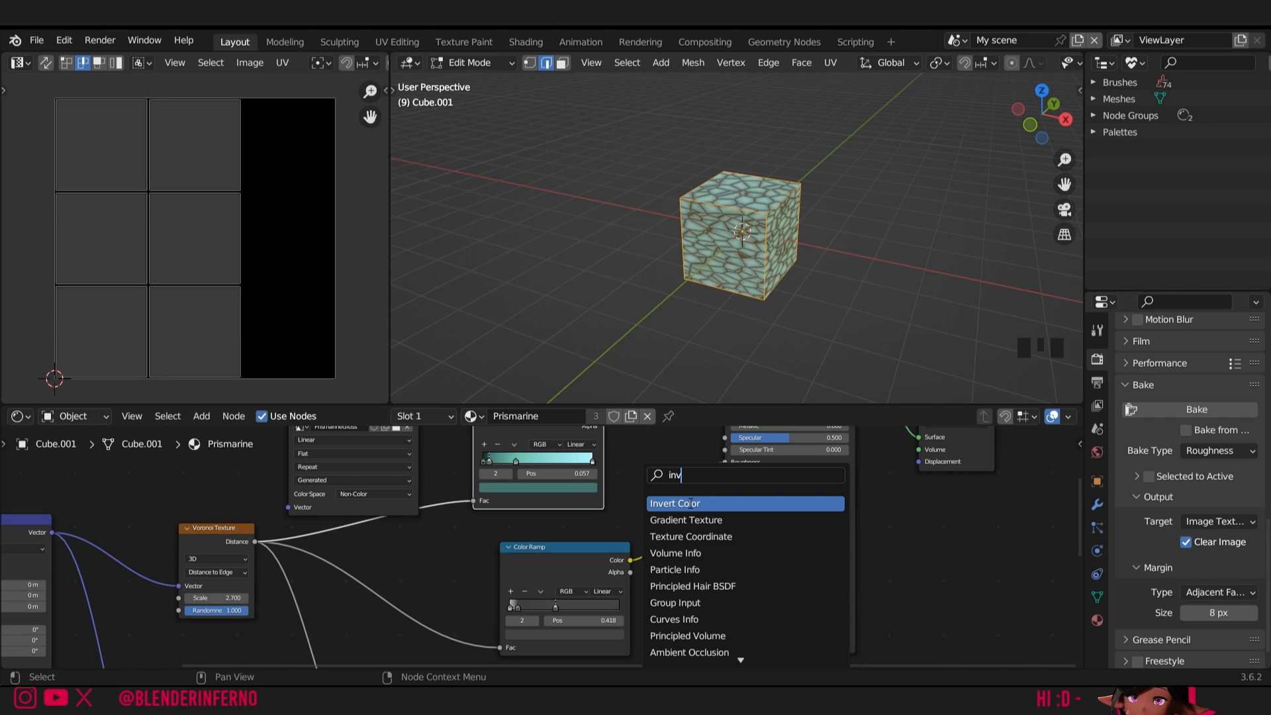
left_click(687, 503)
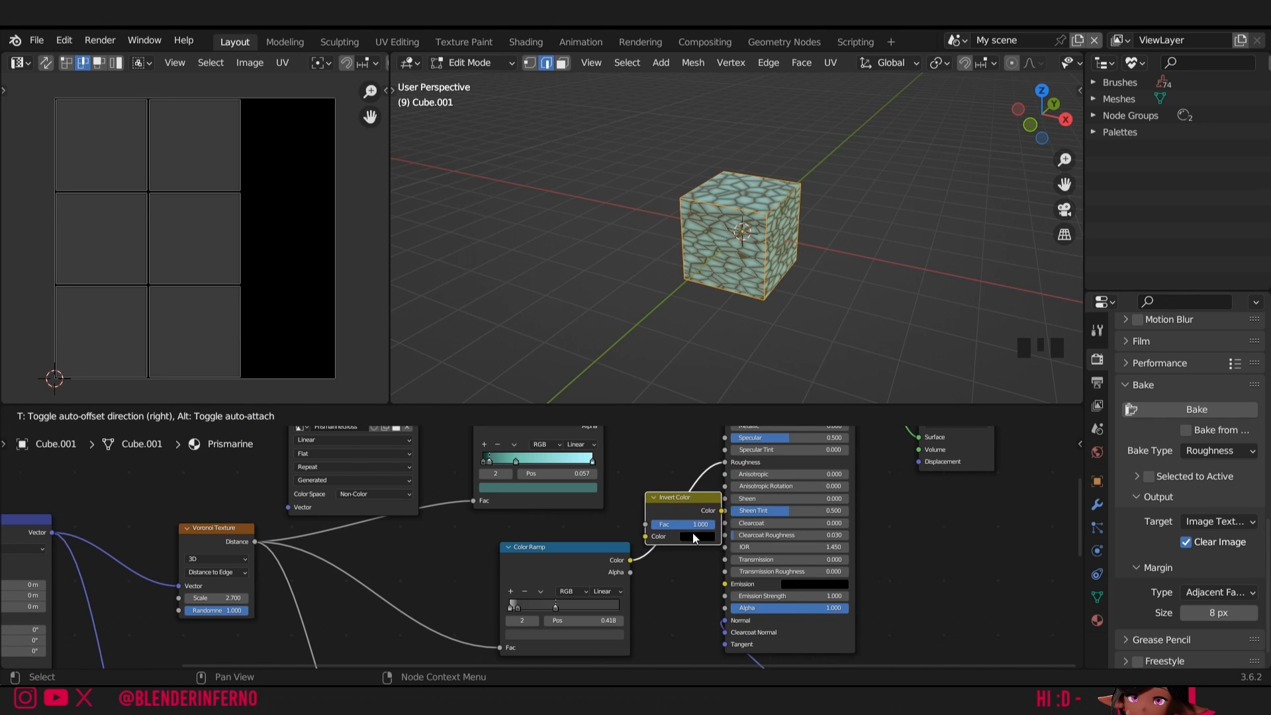
left_click(693, 534)
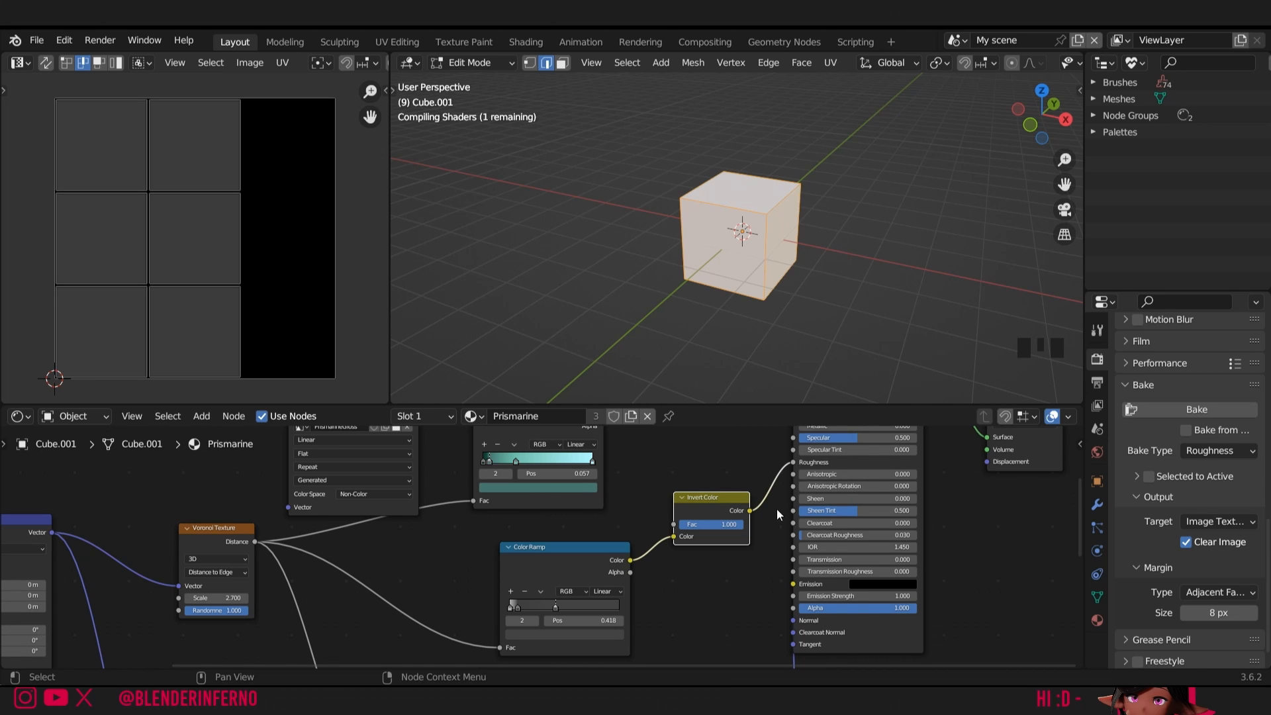
Make the PrismarineGloss texture node the active bake target and bake the inverted roughness into it.
scroll(452, 494, "up", 3, "shift")
left_click(347, 470)
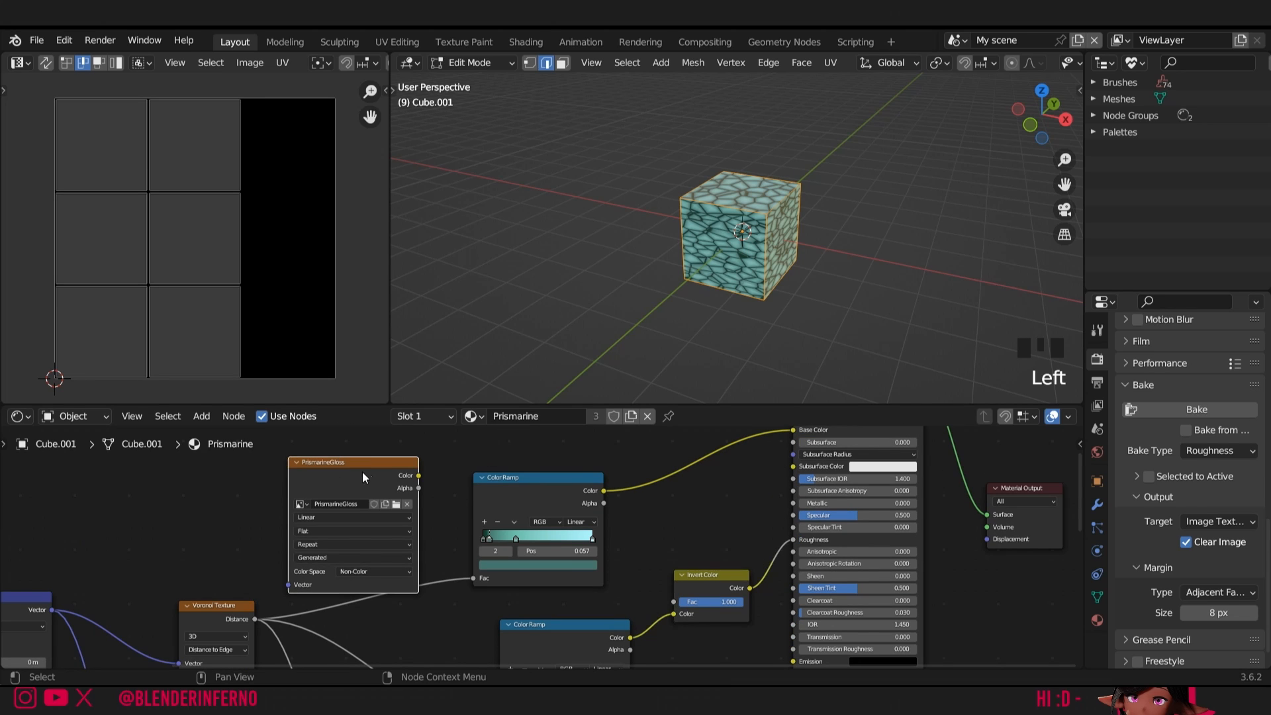
left_click(1174, 406)
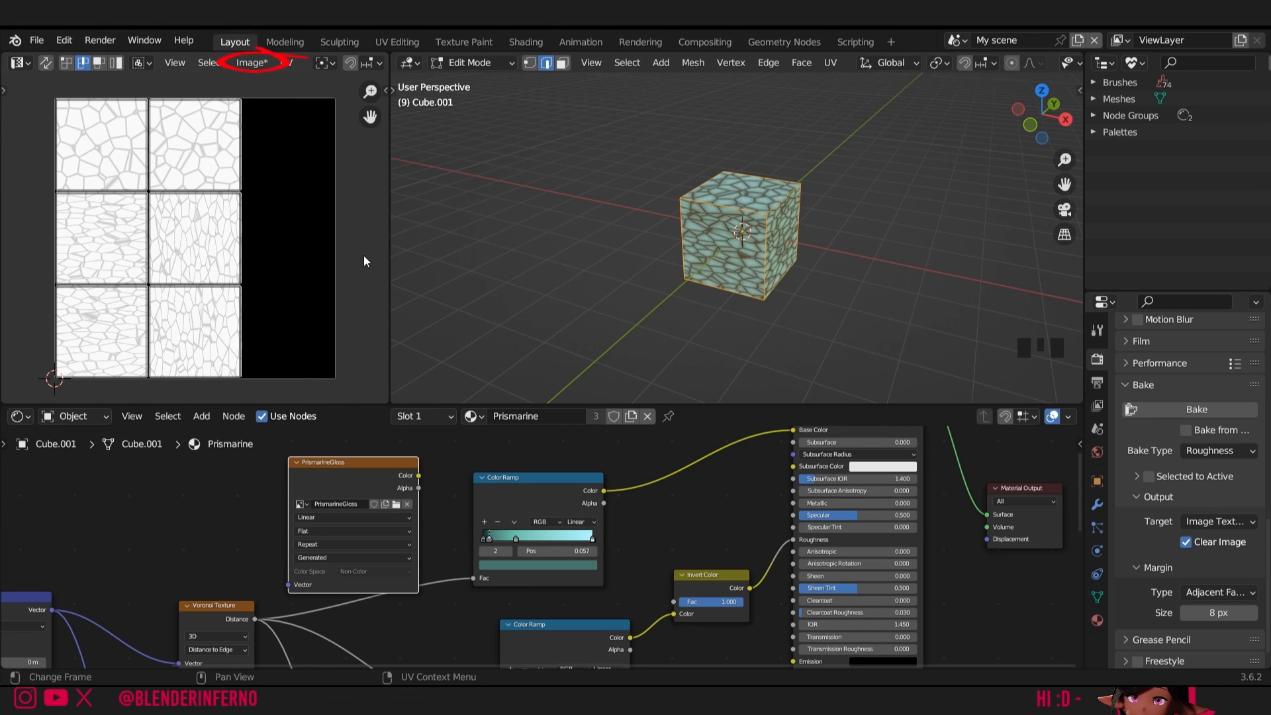
Save the baked PrismarineGloss image to disk and save the project.
left_click(256, 62)
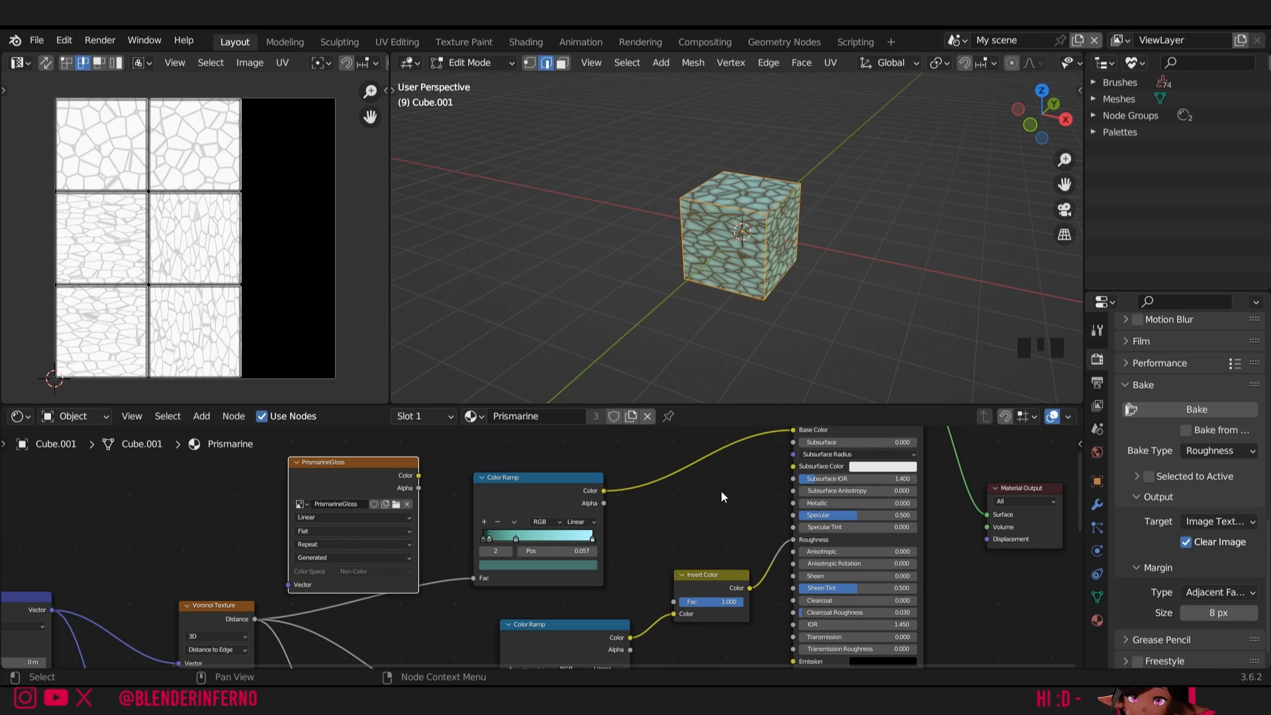
left_click(254, 63)
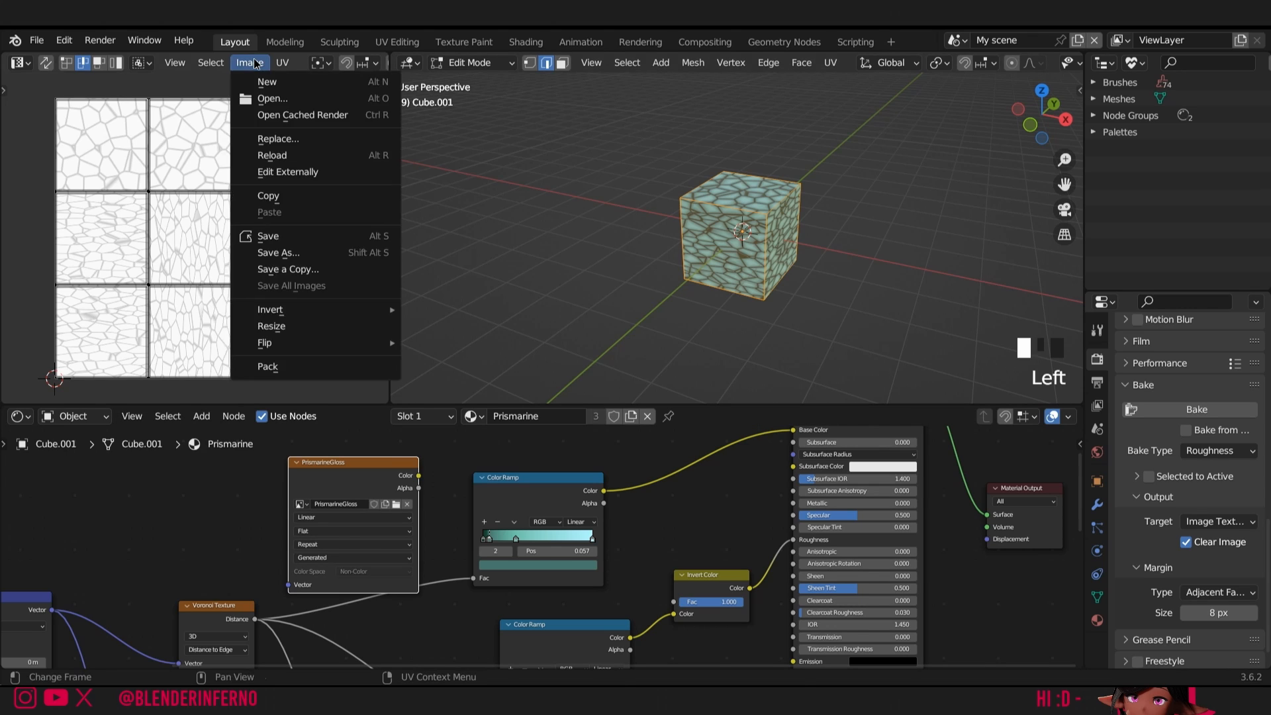
left_click(268, 236)
key("ctrl+s")
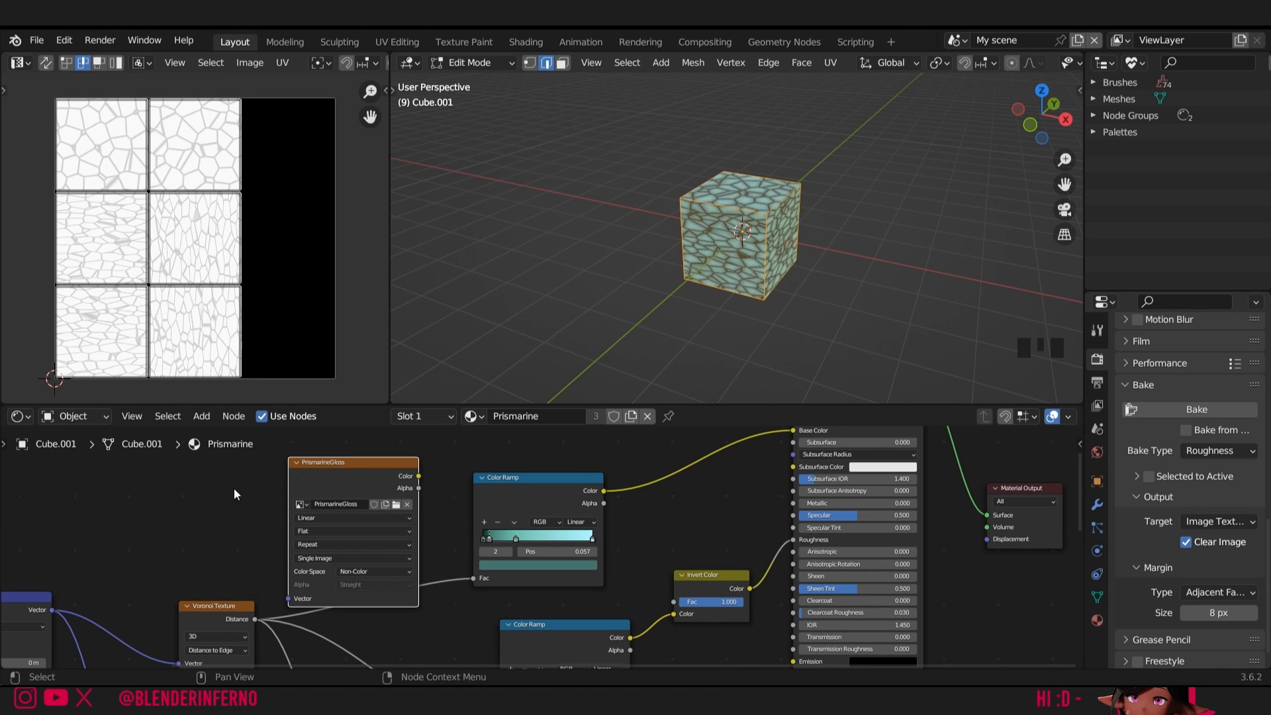
Add a Texture Coordinate node in the empty space beside the PrismarineGloss texture node.
key("shift+a")
mouse_move(182, 500)
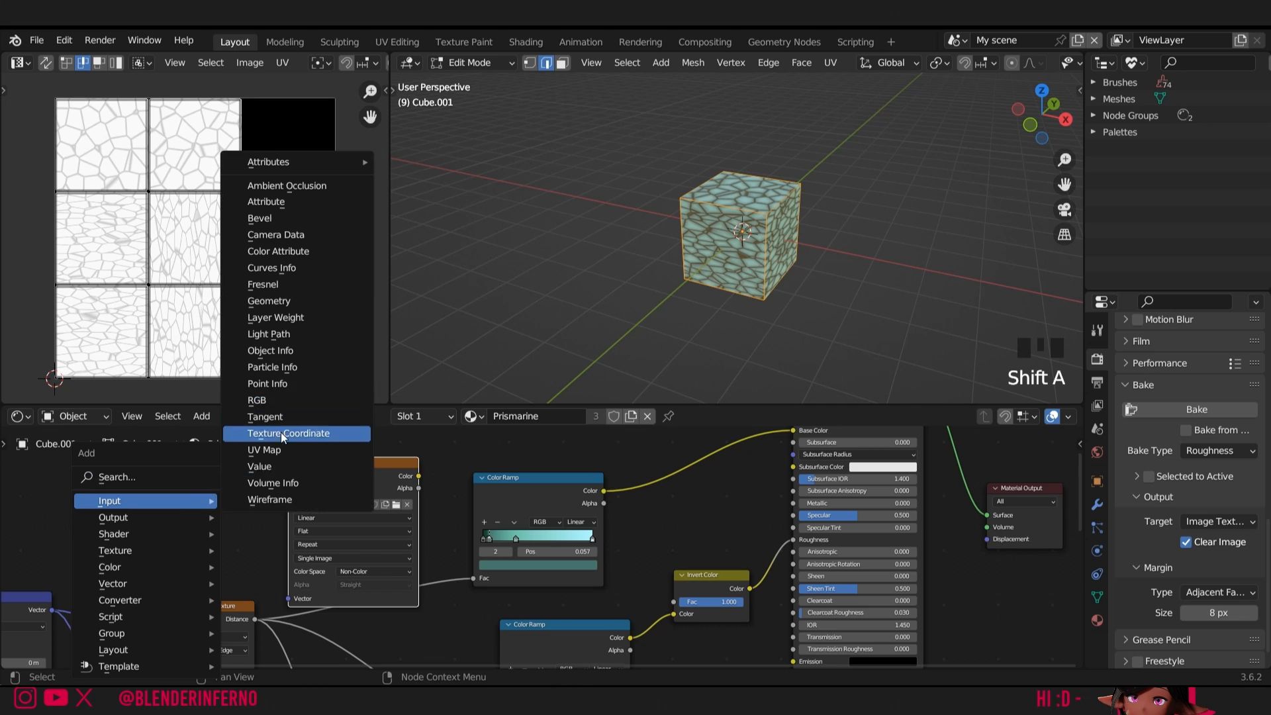
left_click(280, 432)
left_click(236, 495)
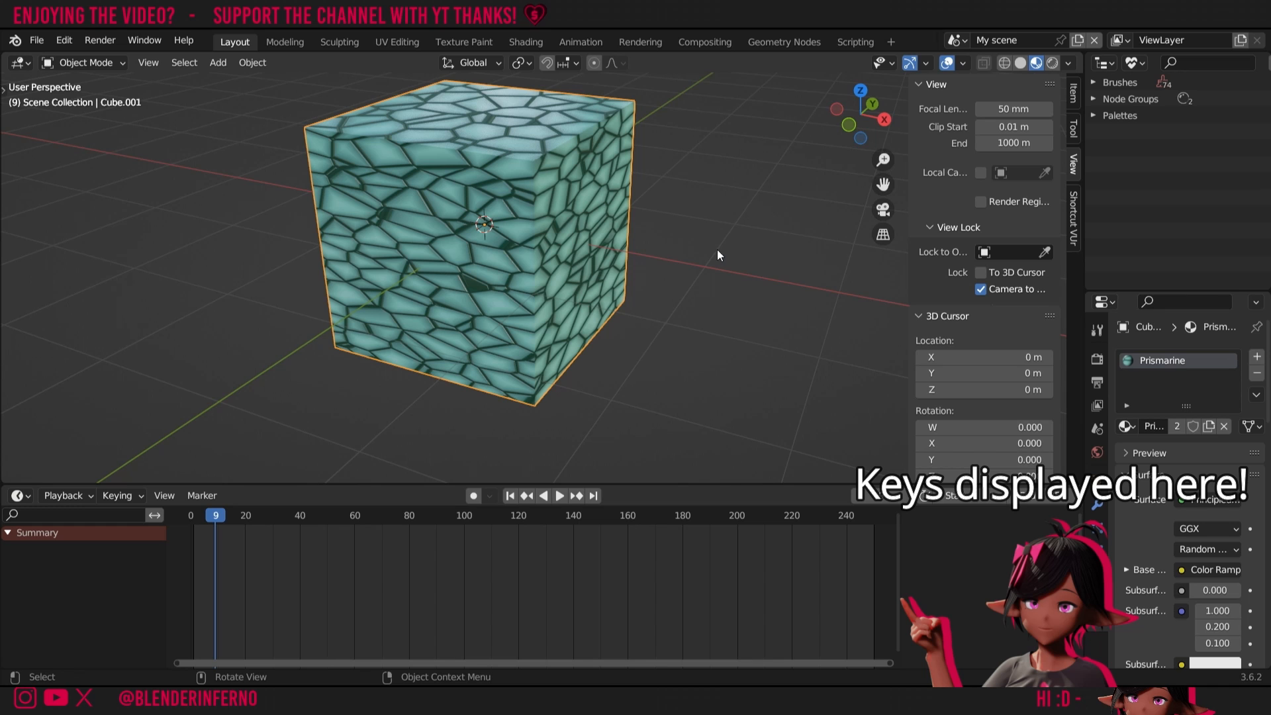
Examine the Color Ramp feeding the Height input of the first Bump node in the Prismarine material.
left_click_drag(759, 333, 759, 316)
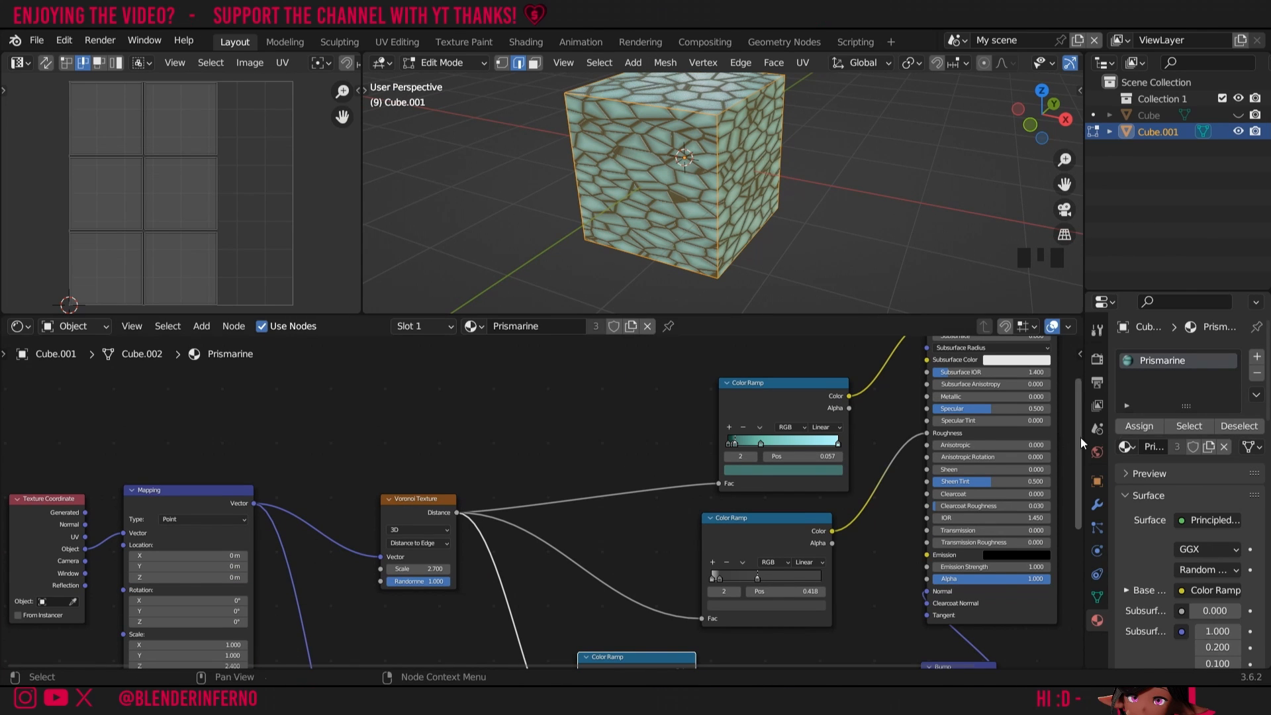
left_click_drag(1079, 438, 1089, 534)
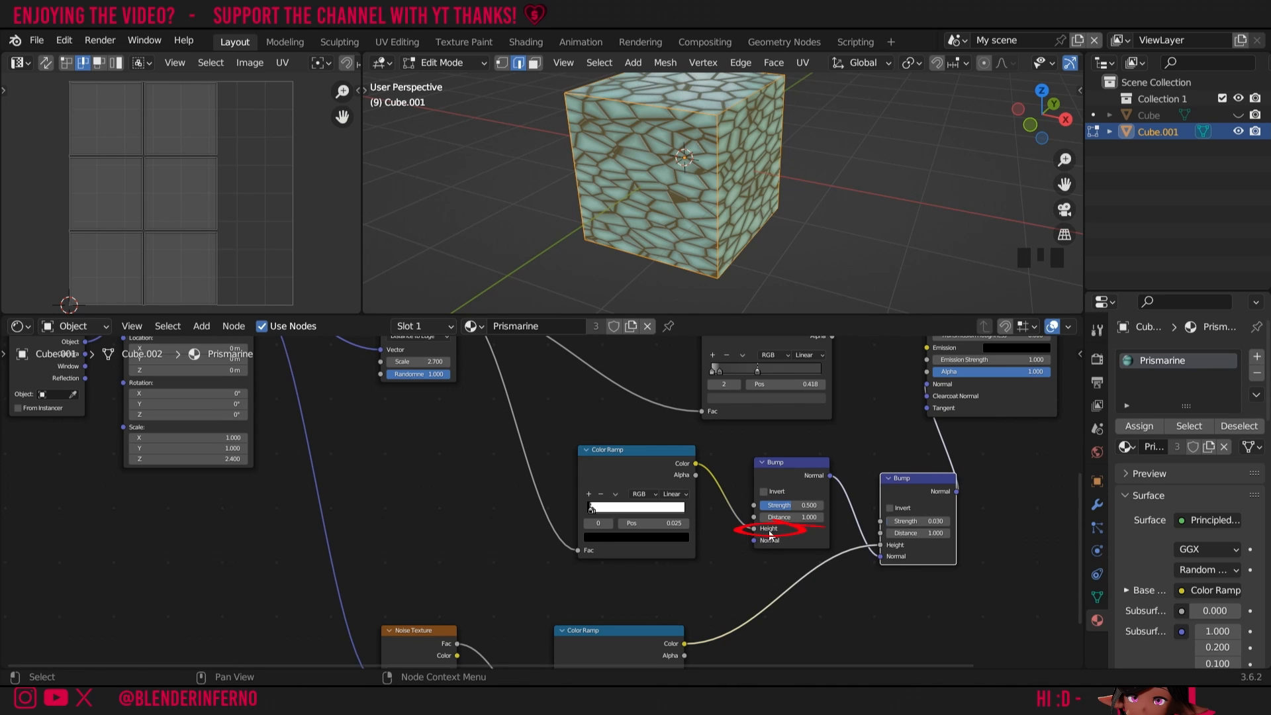
left_click(784, 491)
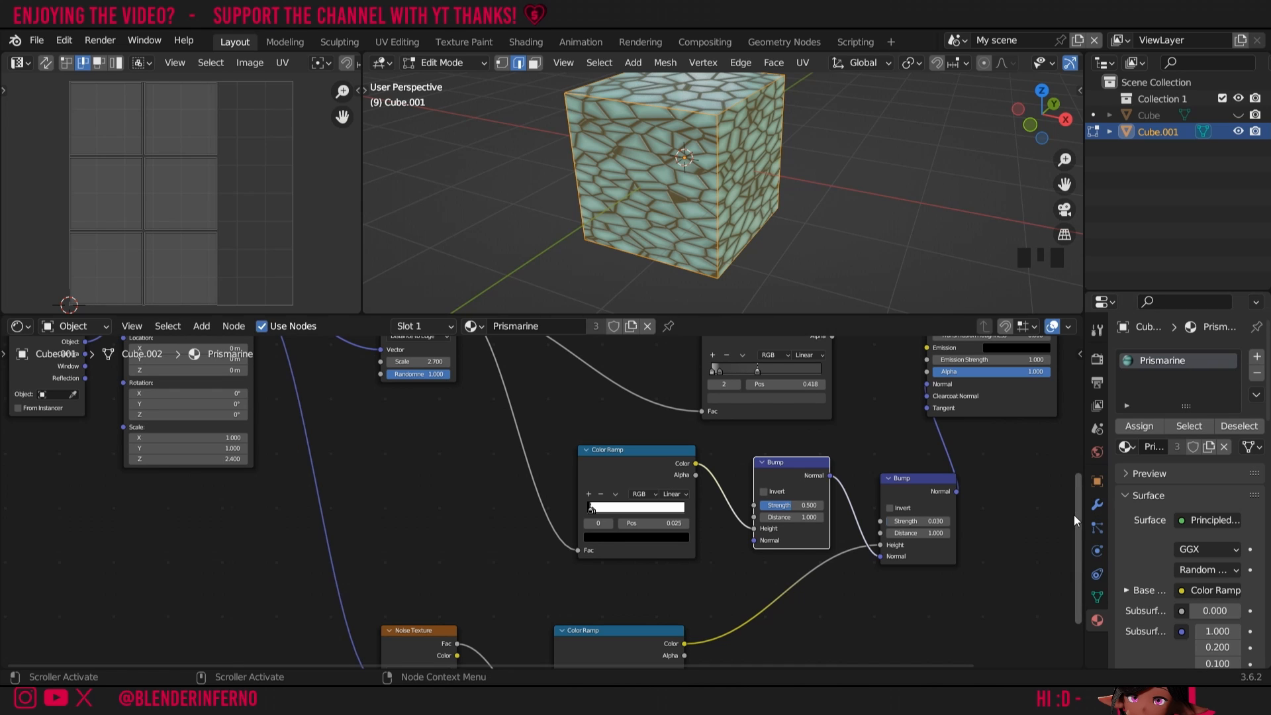
Add an Image Texture node in the empty space above the Voronoi Texture node, left unconnected.
left_click_drag(1075, 514, 502, 450)
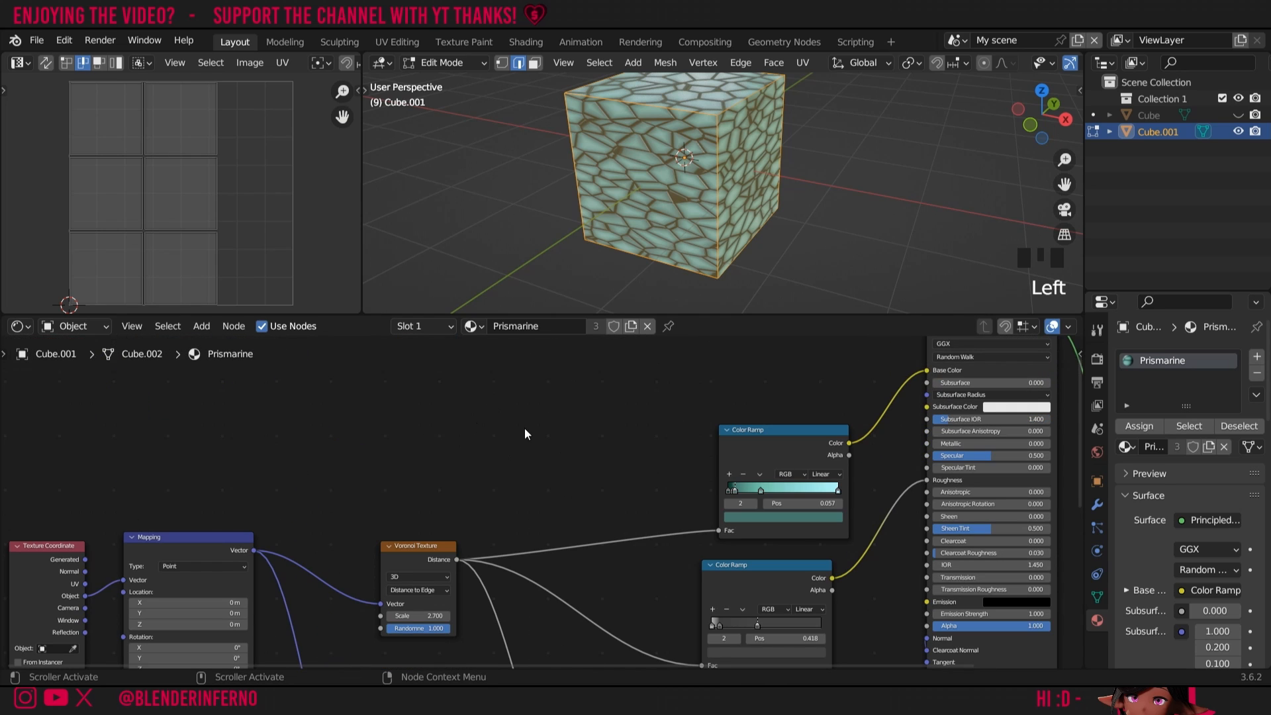
key("shift+a")
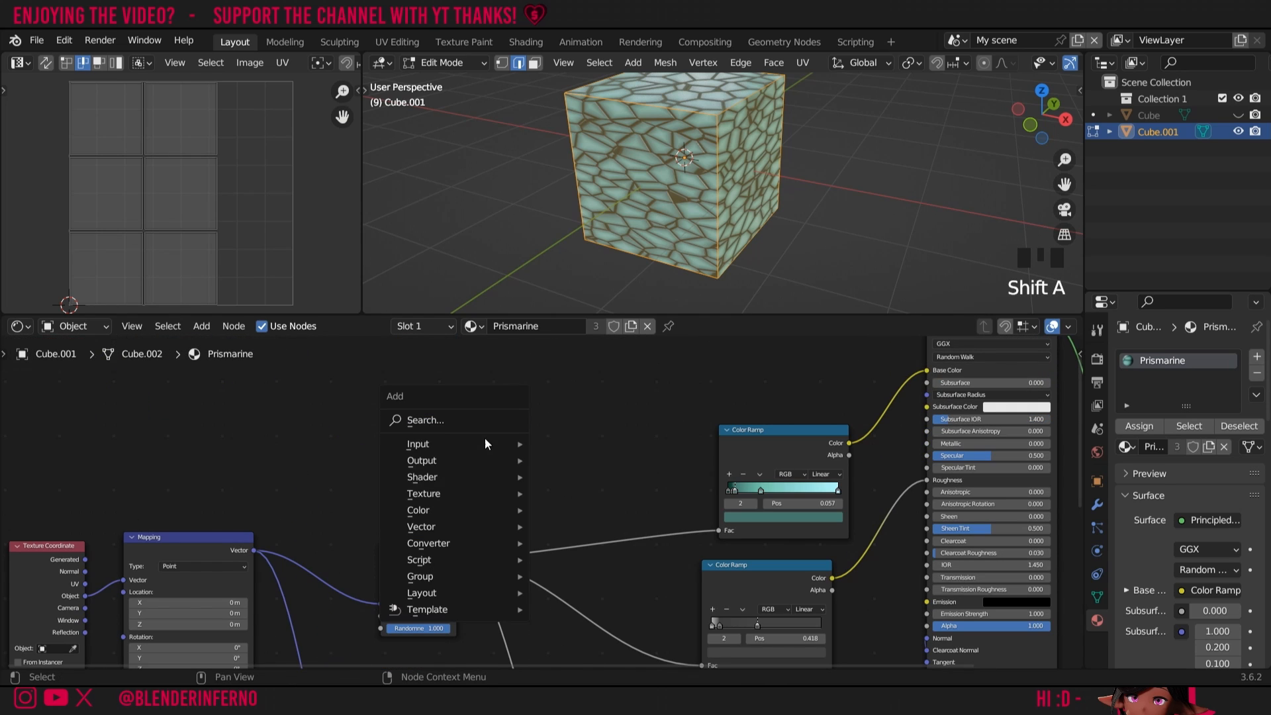
mouse_move(430, 494)
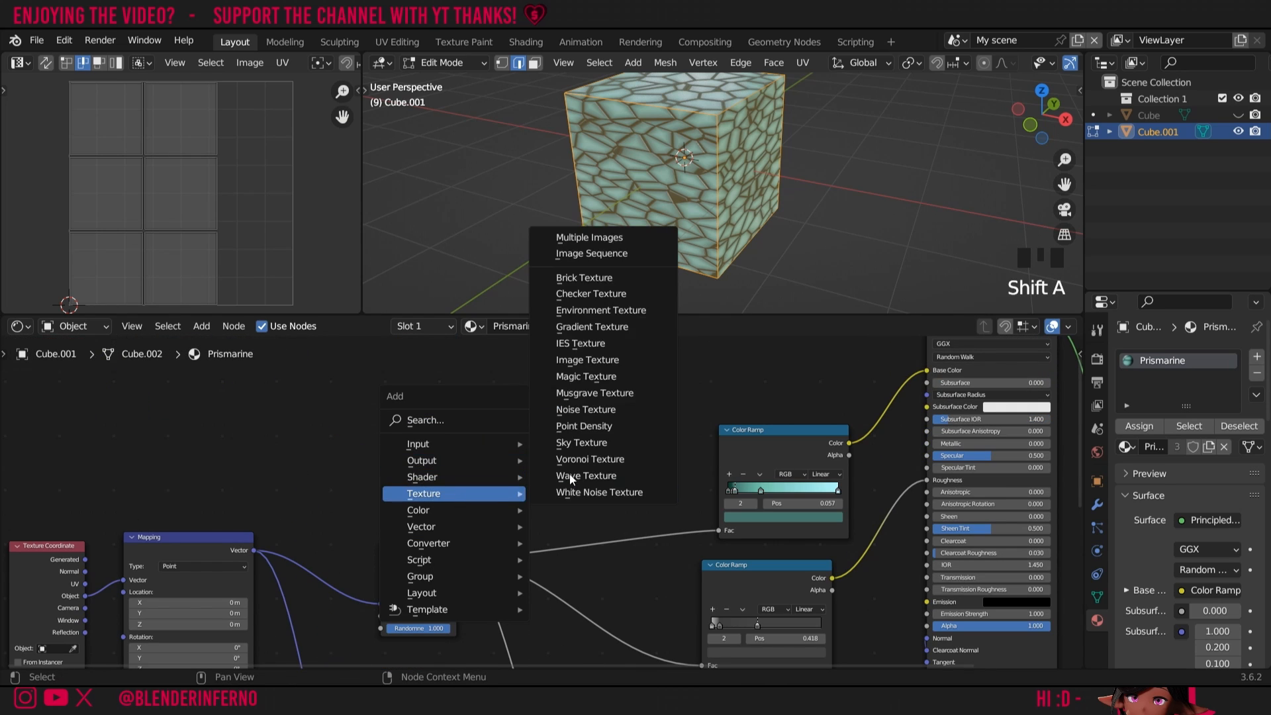
left_click(585, 363)
left_click(425, 389)
Set up a new image for the texture node named PrismarineGroovesHeight, 2048 px wide and 2048 px high.
left_click(499, 432)
left_click(522, 456)
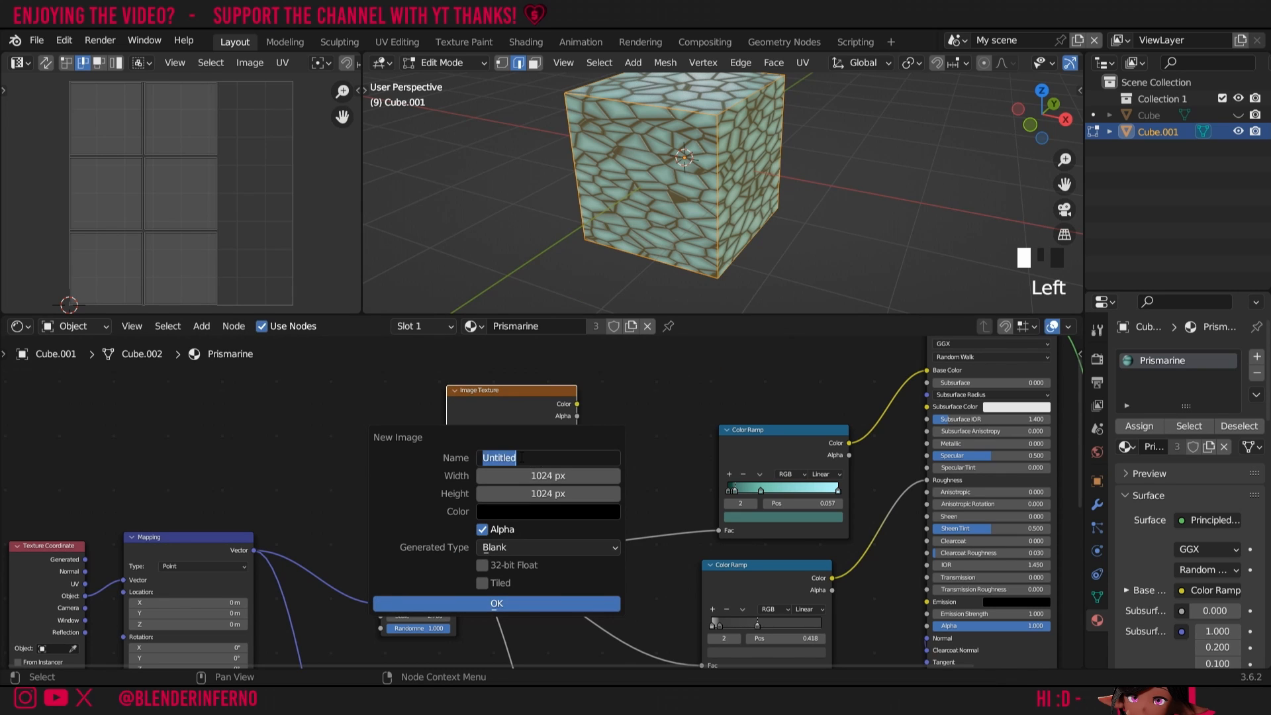
type("PrismarineGro")
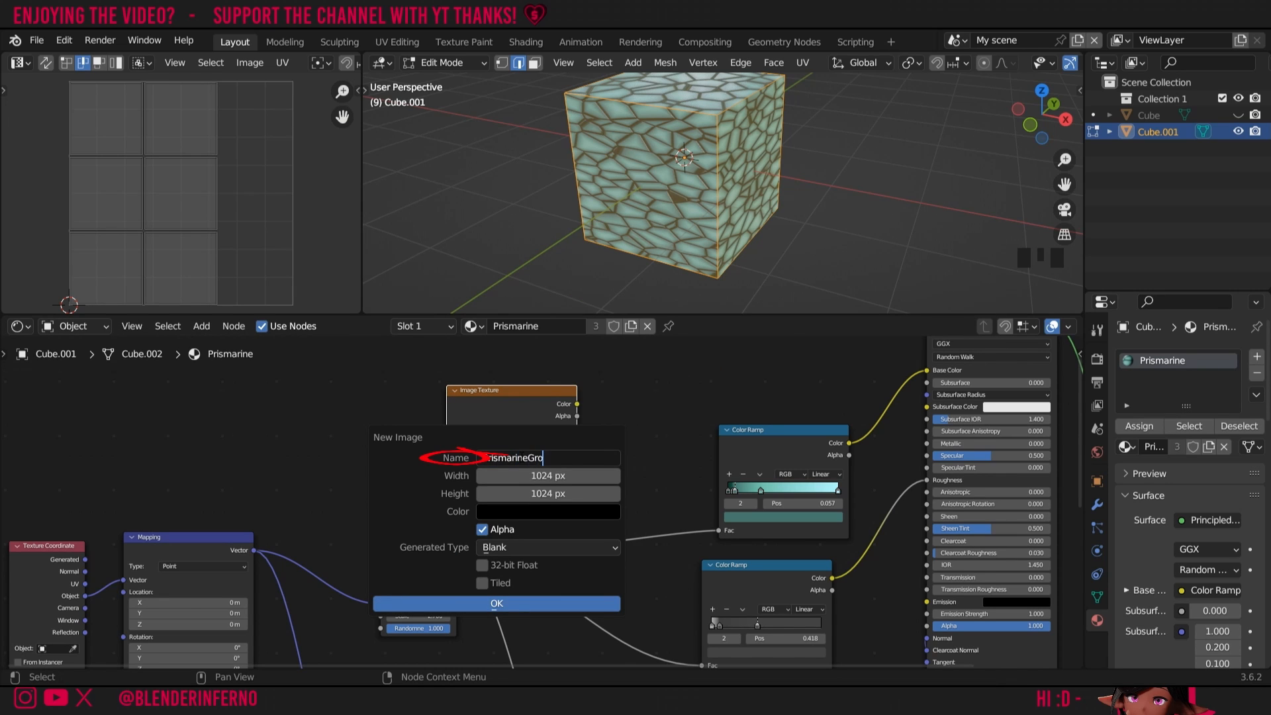
type("ovesHeight")
key("Return")
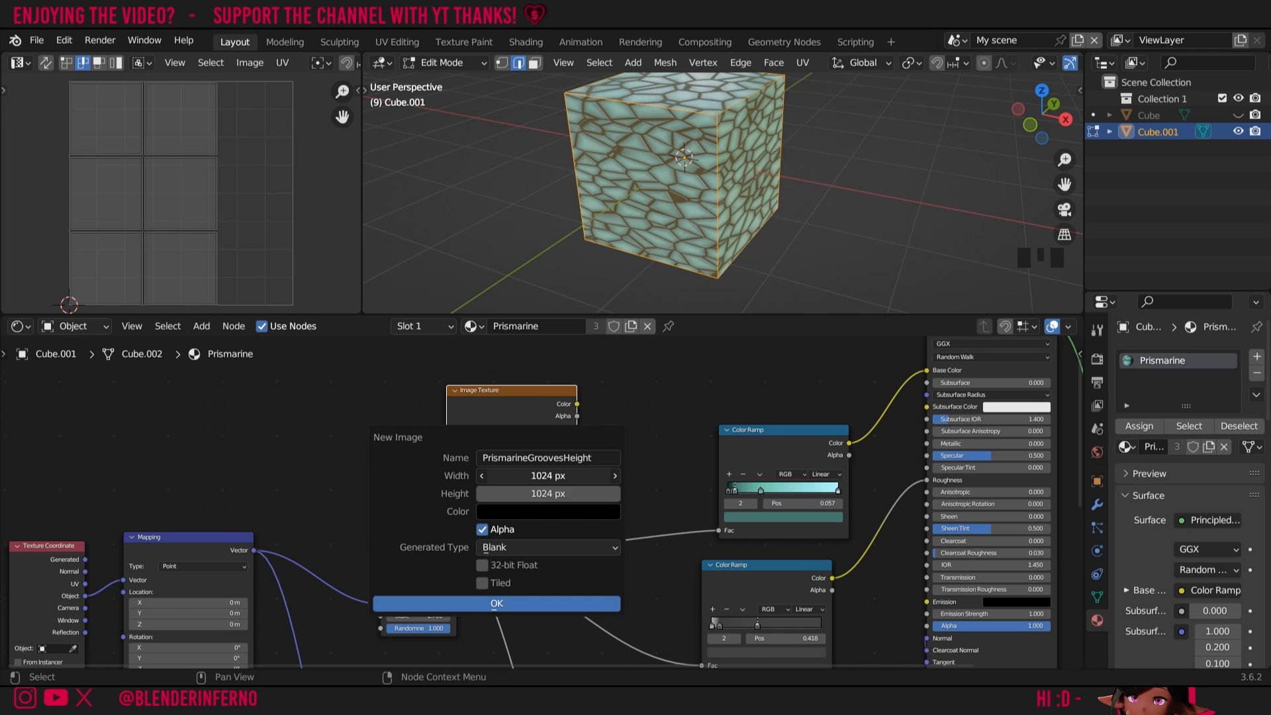
mouse_move(525, 476)
left_mouse_down()
mouse_move(525, 493)
mouse_move(525, 475)
left_mouse_up()
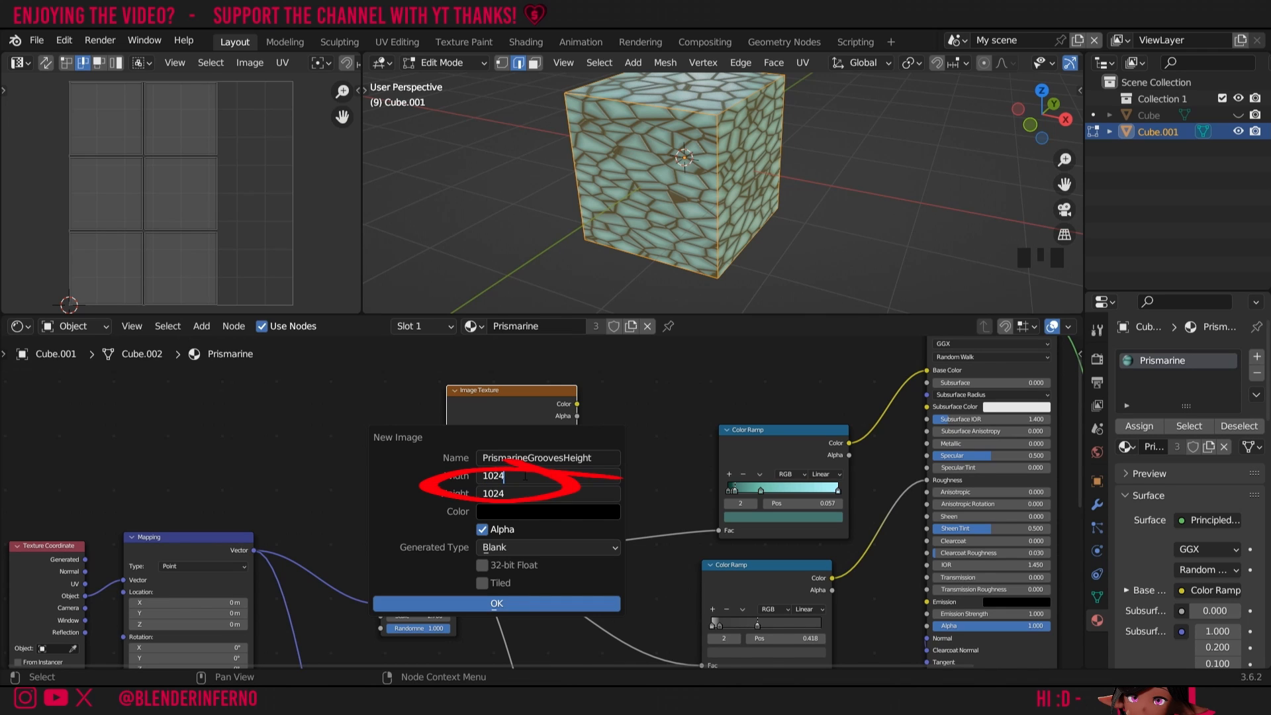
type("*")
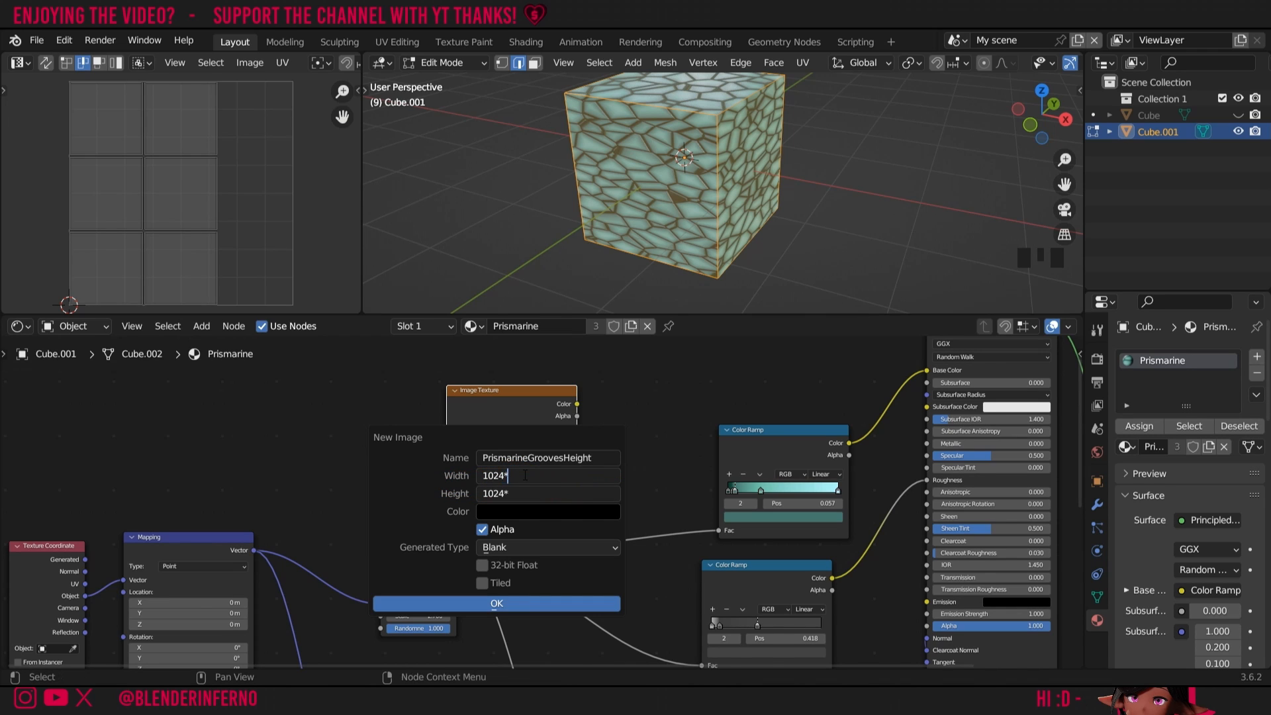
type("2")
key("Return")
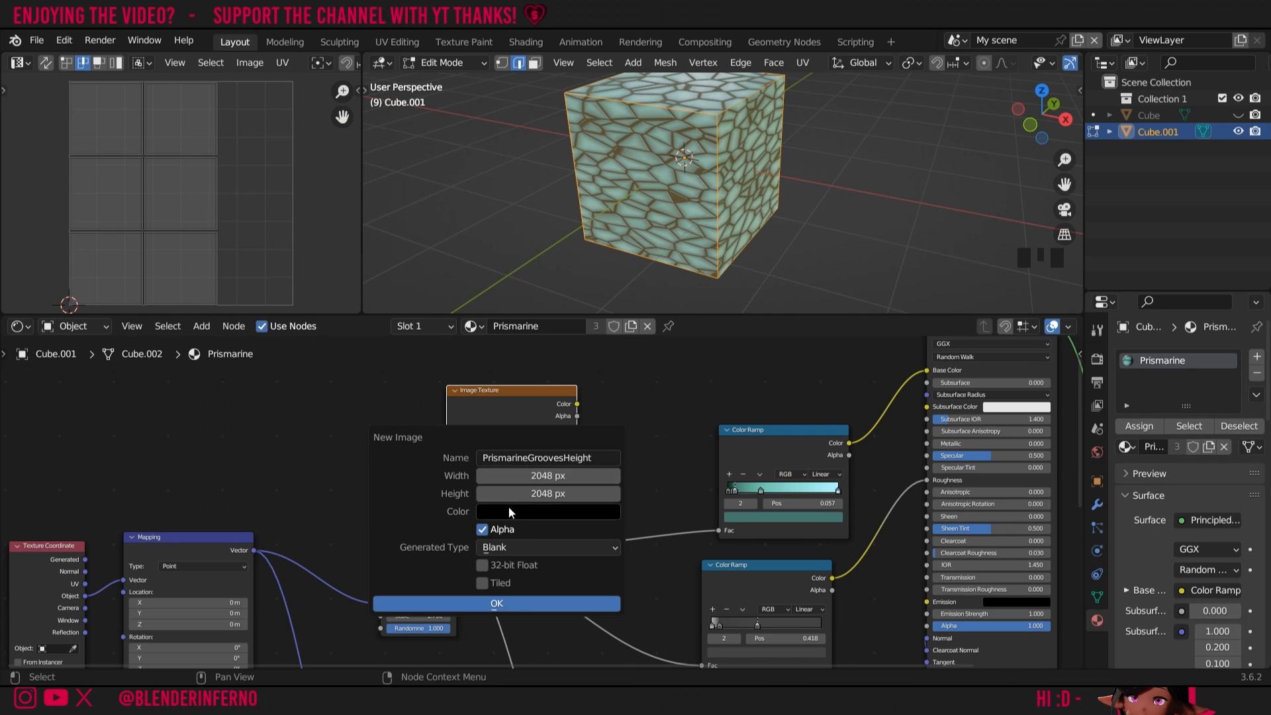
Create the PrismarineGroovesHeight image with Alpha disabled and set its color space to Non-Color.
left_click(514, 531)
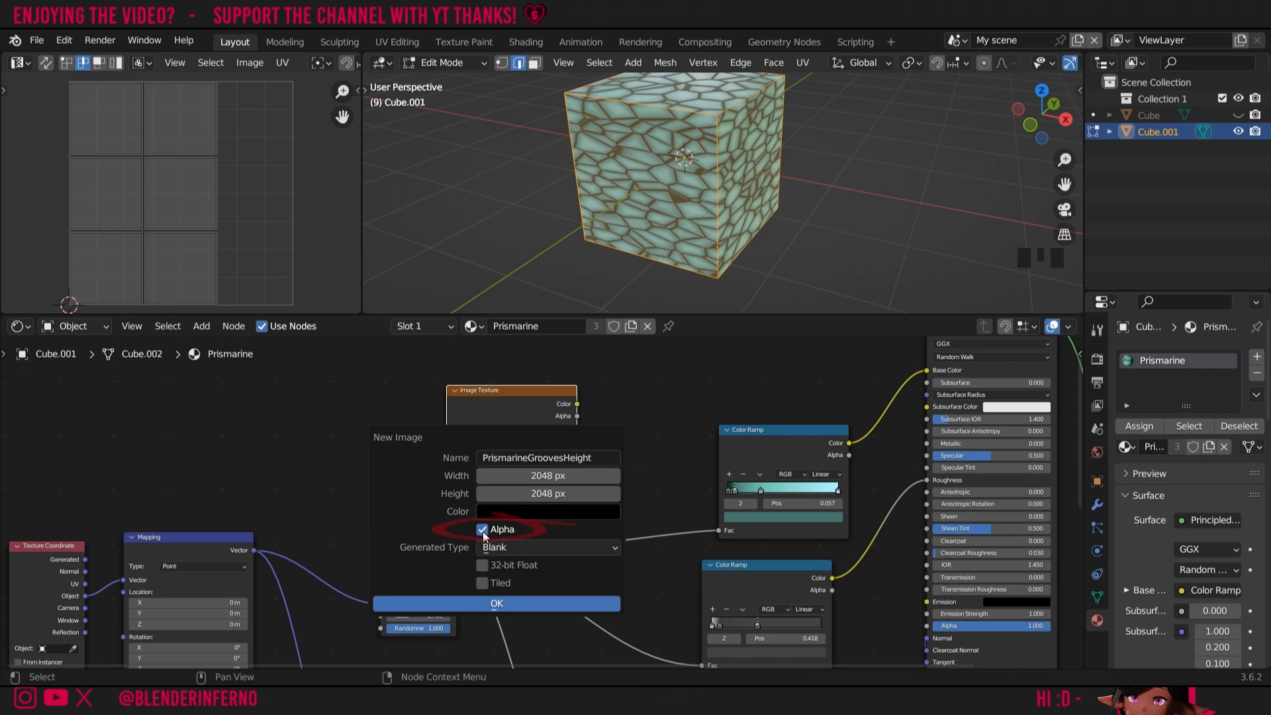
left_click(502, 605)
left_click(523, 499)
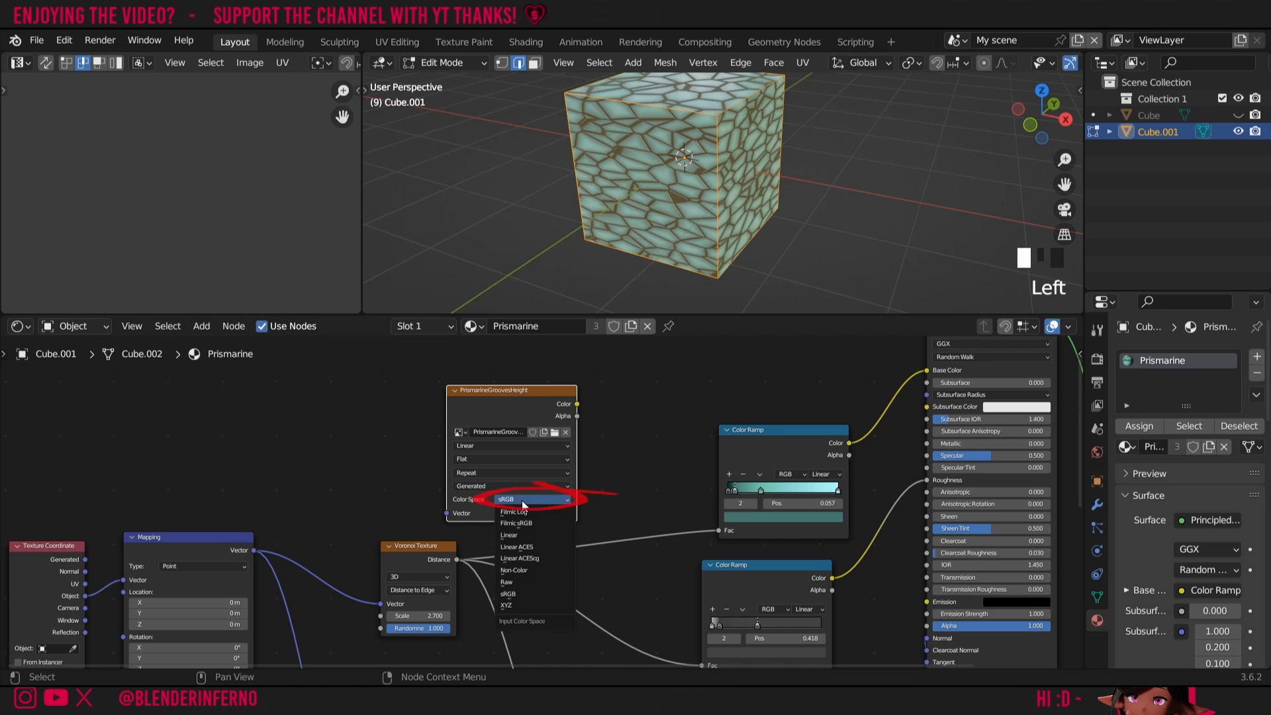
left_click(514, 570)
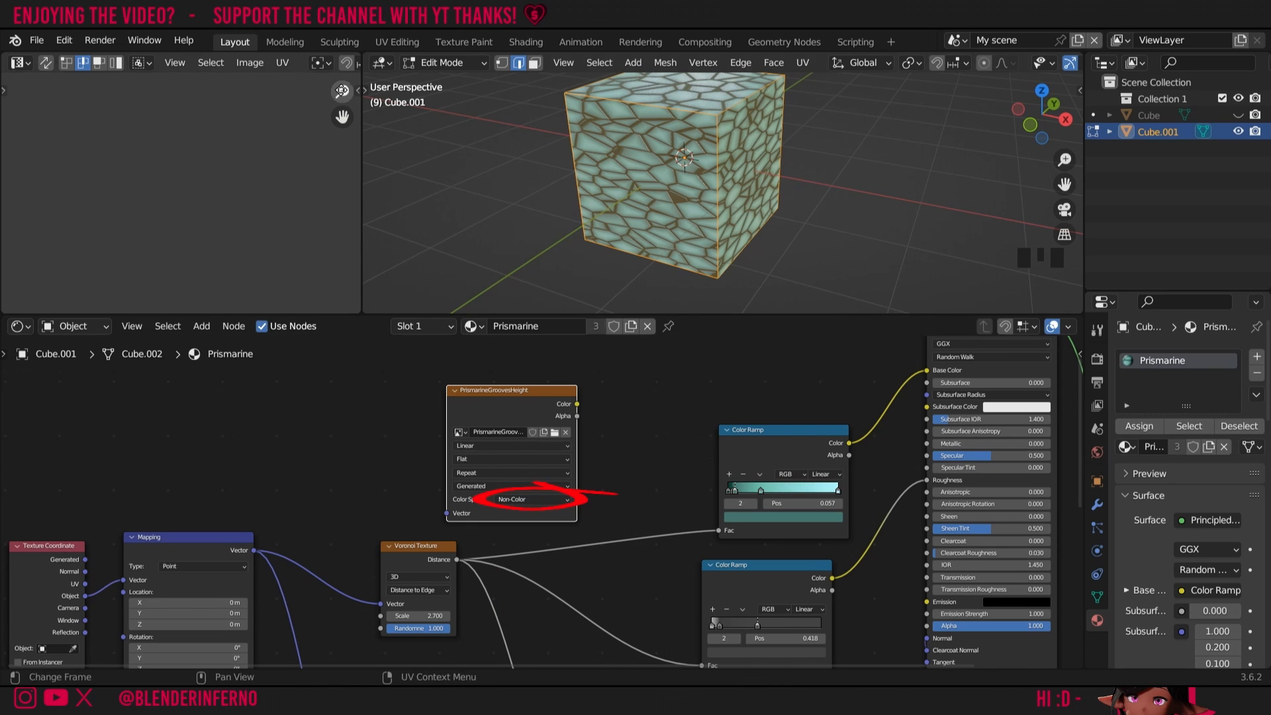
left_click_drag(342, 91, 262, 169)
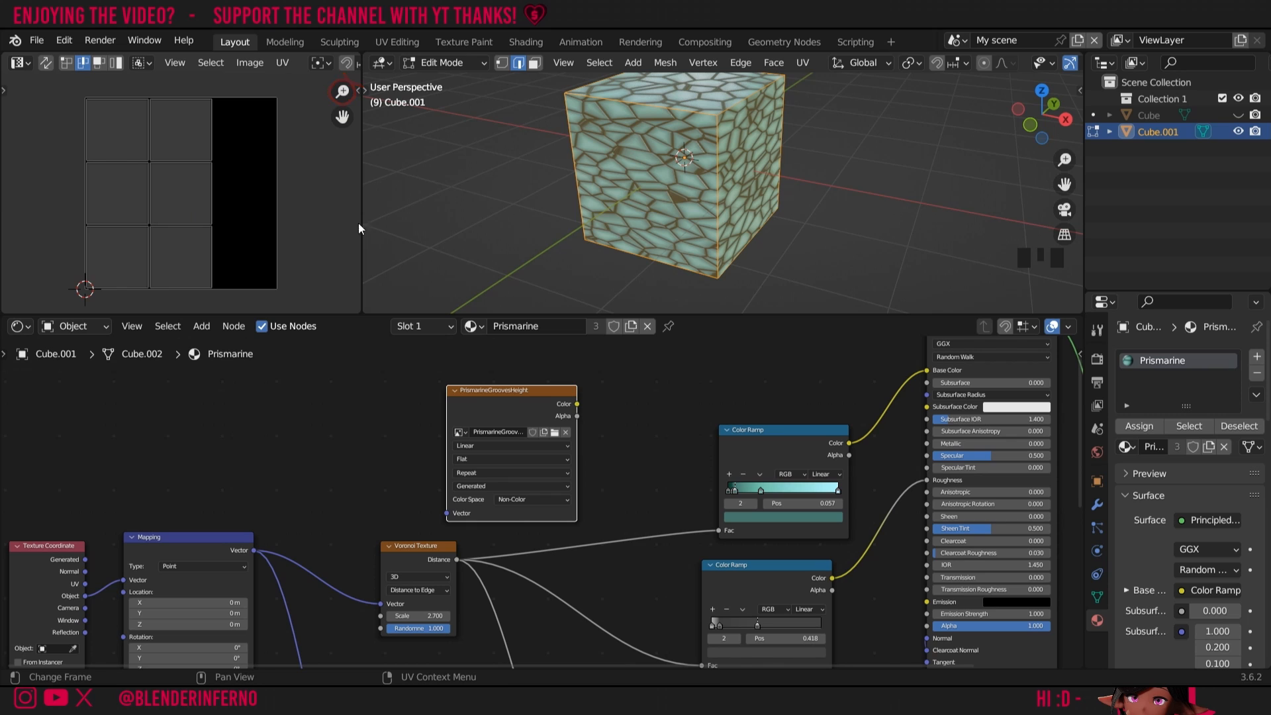
Set the Cycles render sampling to a maximum of 10 samples and a minimum of 0.
left_click(1098, 359)
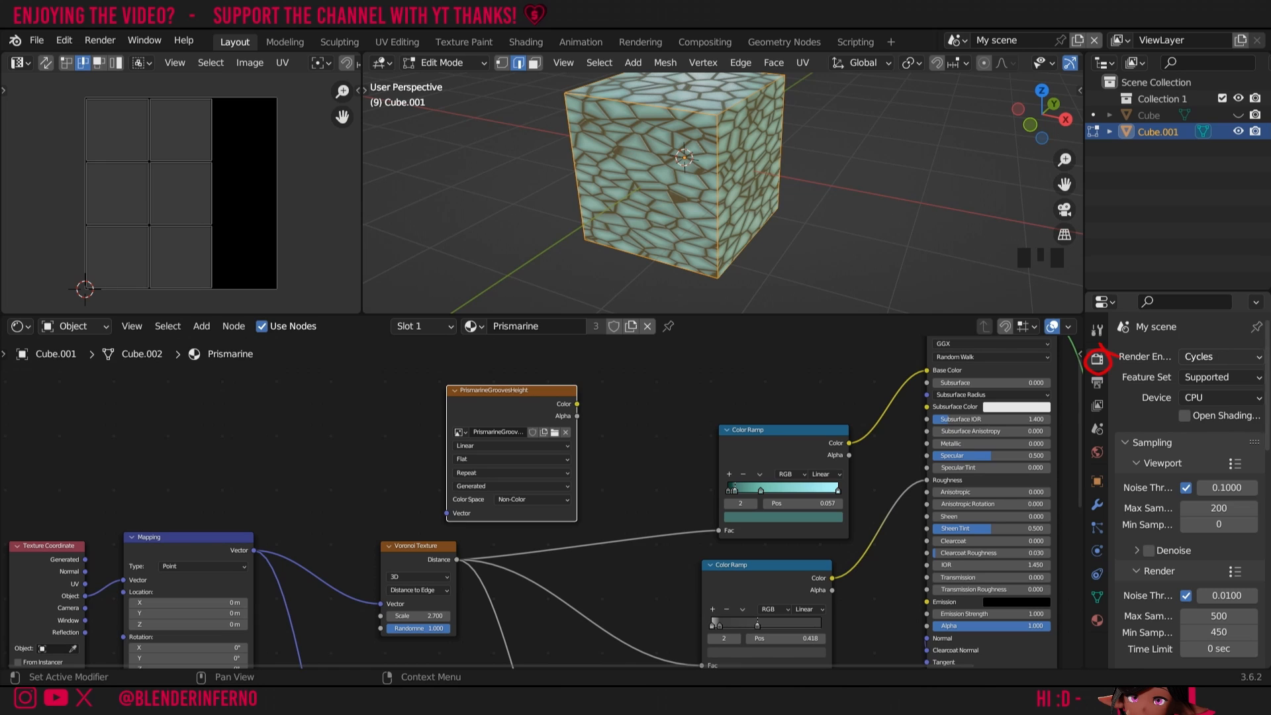
scroll(1210, 450, "down", 5)
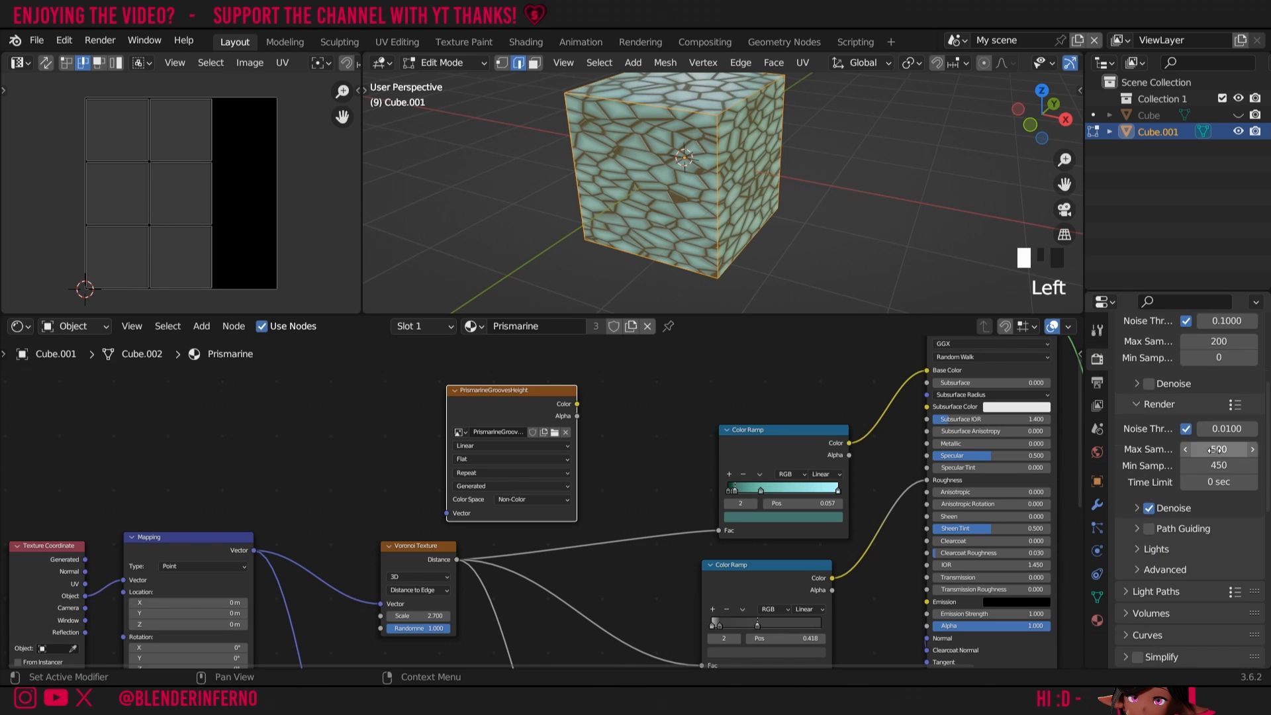
left_click(1212, 450)
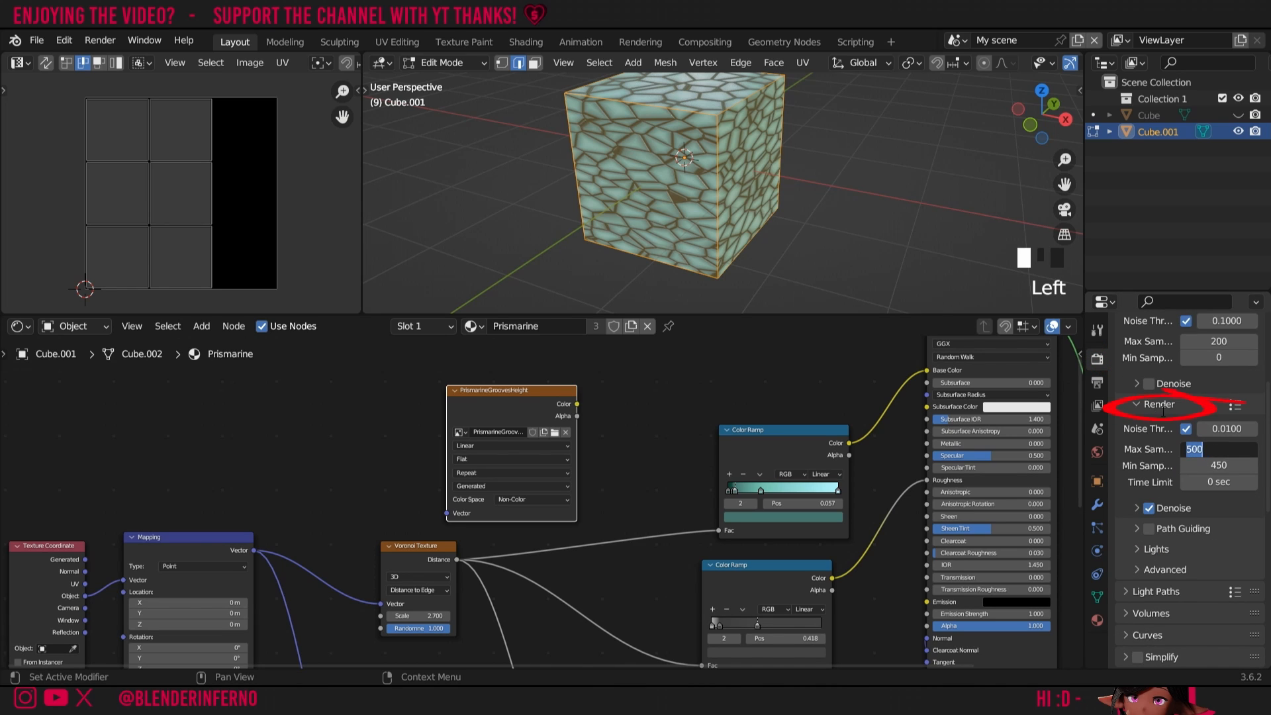
type("10")
key("Return")
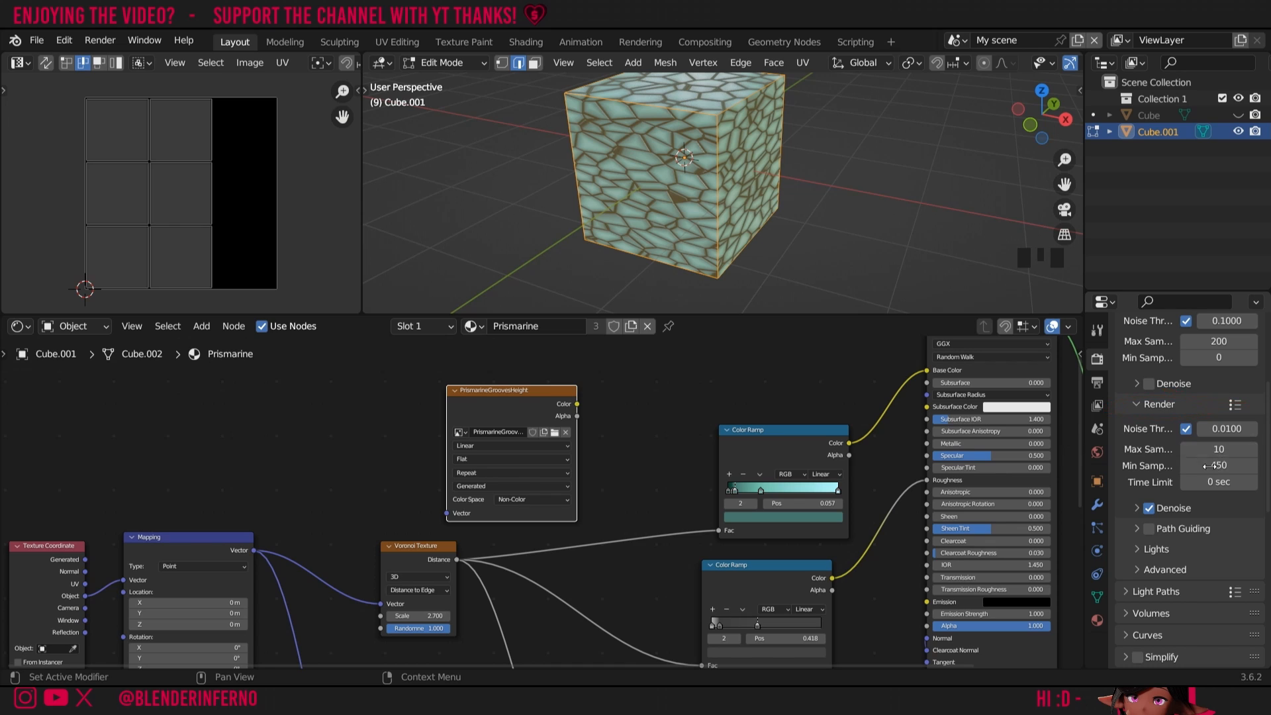
left_click(1210, 465)
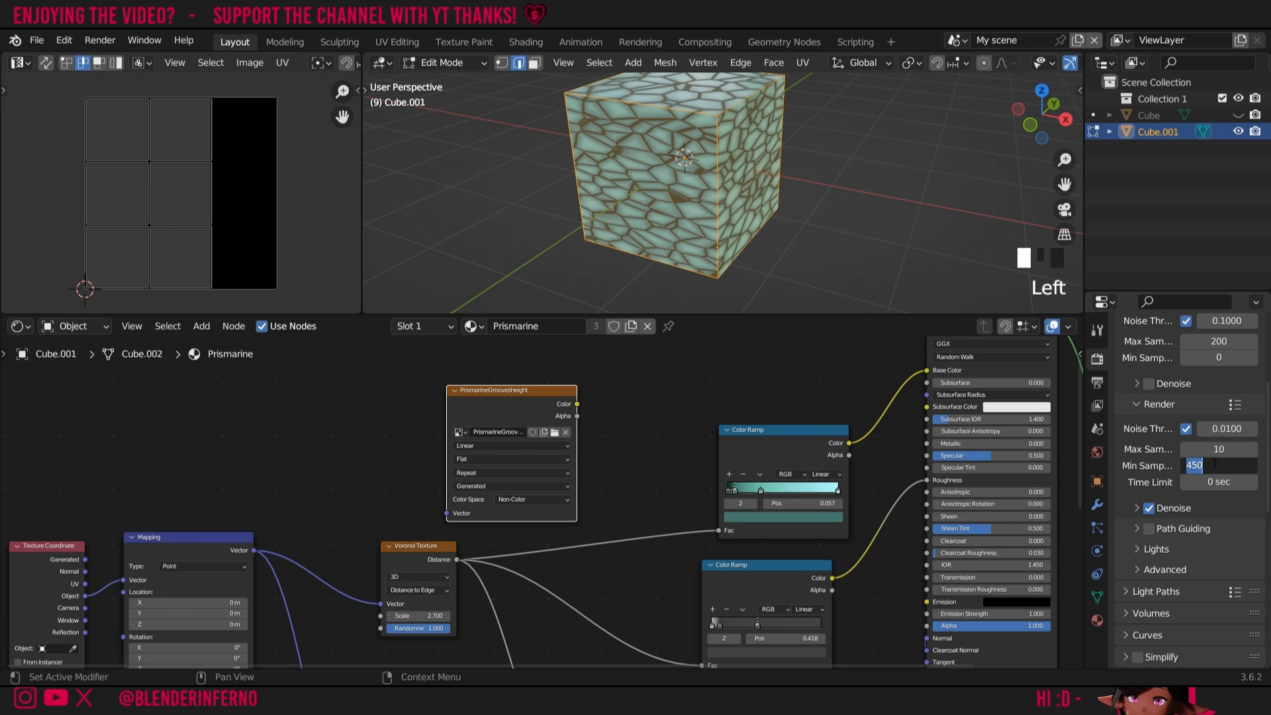
type("0")
key("Return")
Keep the bake type at Emit and set the bake margin size to 8 px.
scroll(1198, 463, "down", 12)
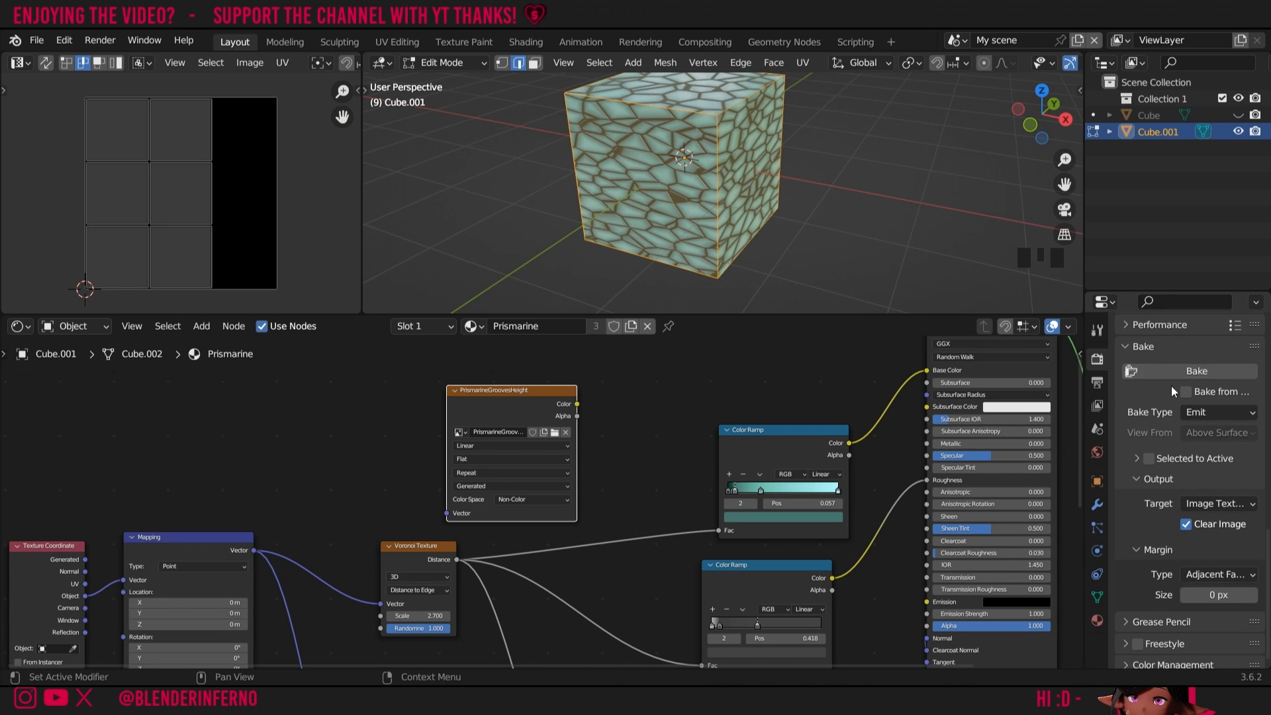
left_click(1209, 414)
left_click_drag(1079, 419, 1079, 455)
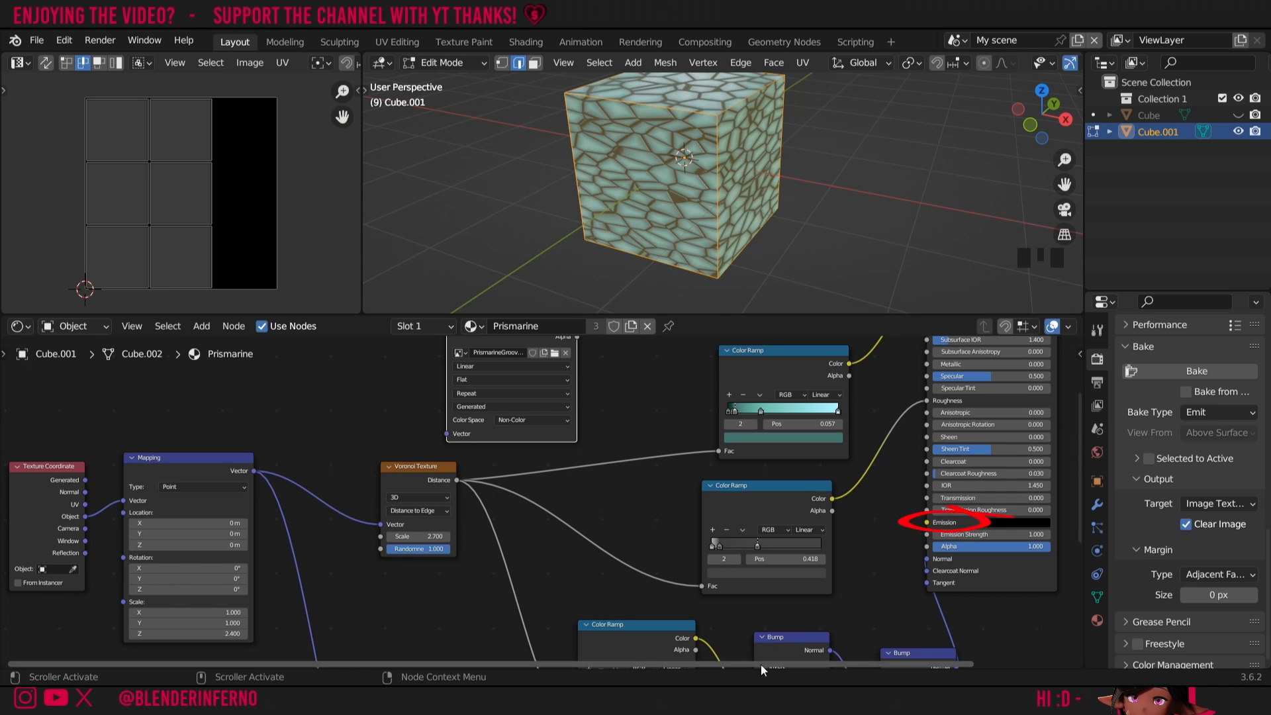
left_click_drag(761, 664, 851, 654)
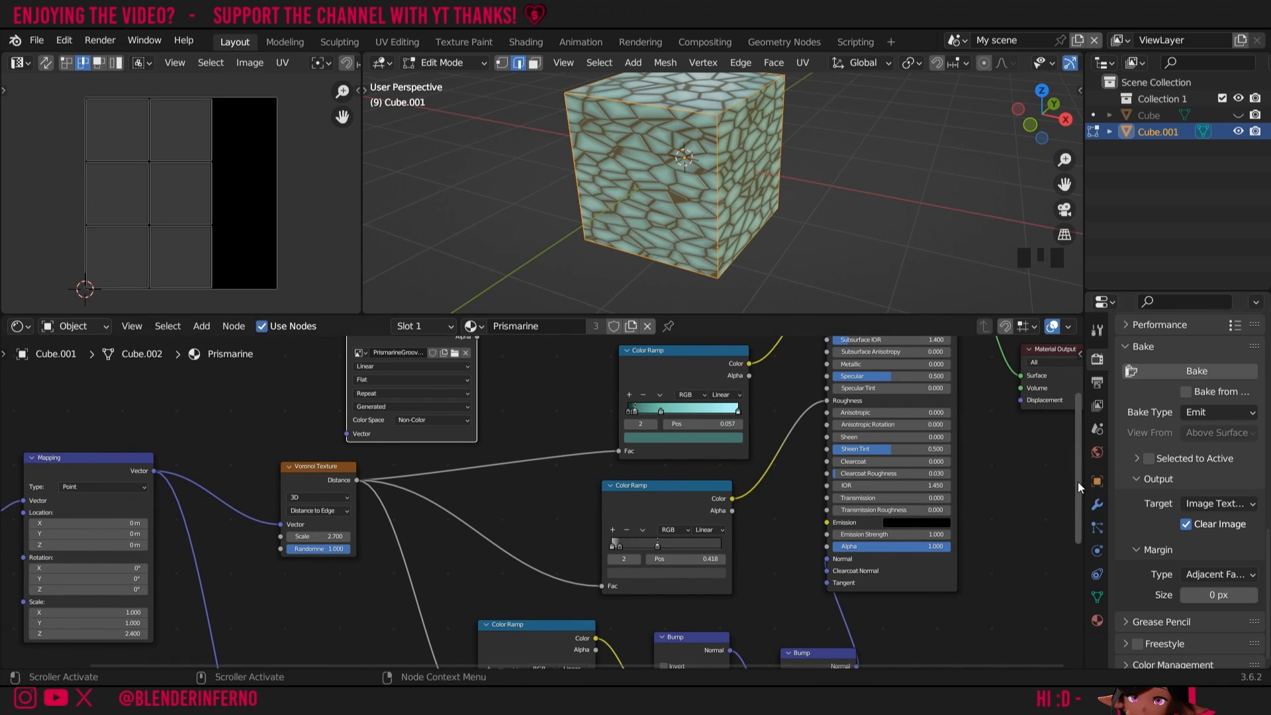
left_click_drag(1078, 482, 1079, 535)
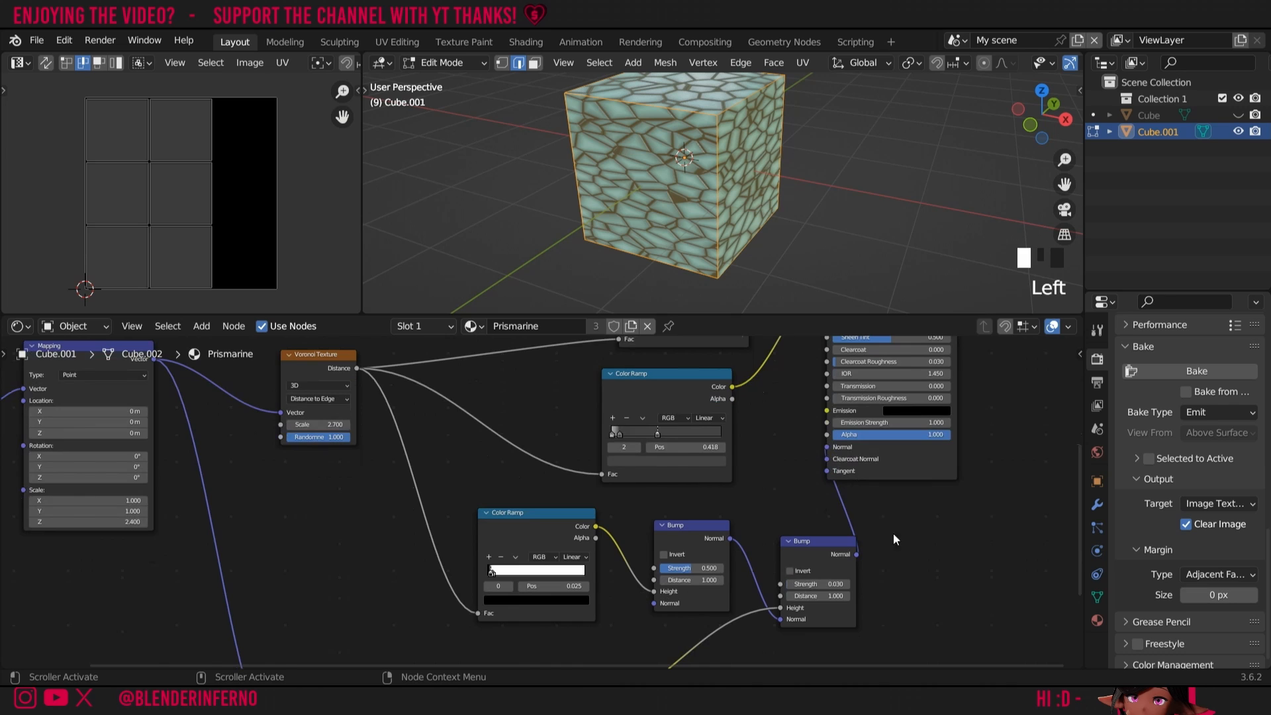
scroll(894, 540, "up", 5, "shift")
left_click(1207, 595)
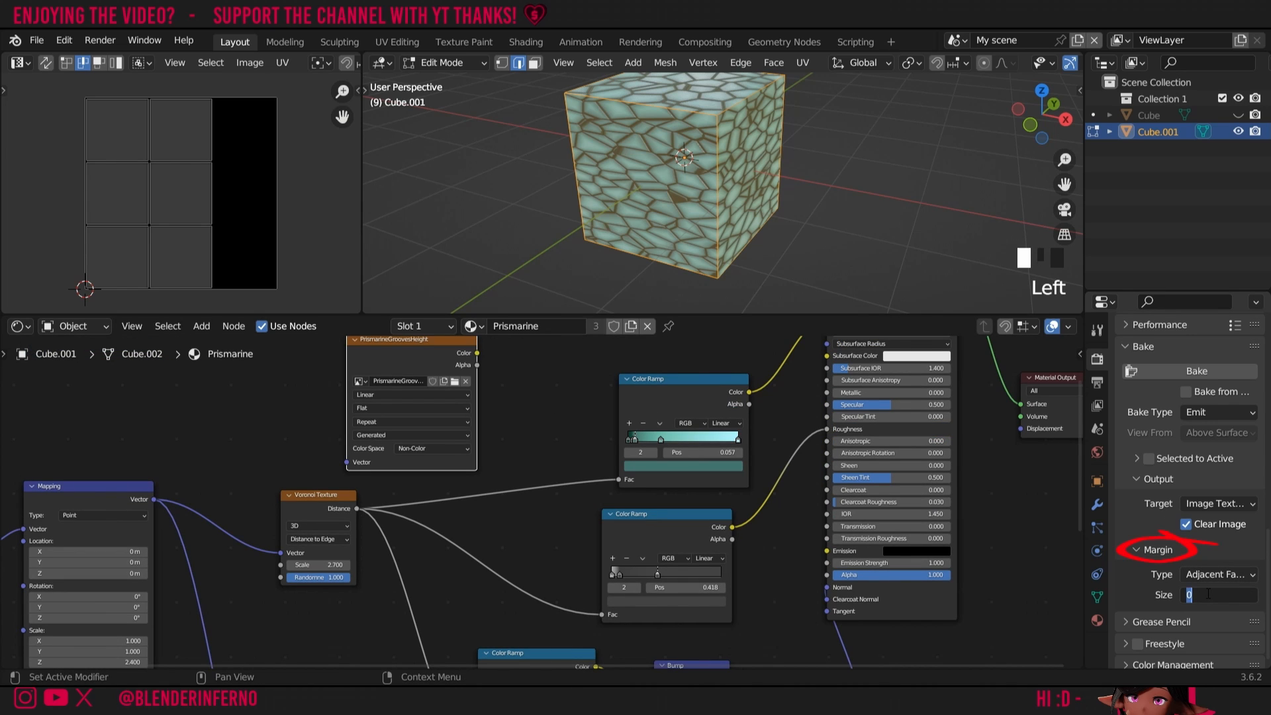
type("8")
key("Return")
Move the grooves Color Ramp's link from the first Bump node's Height input to the Principled BSDF's Emission input.
scroll(813, 582, "down", 4, "shift")
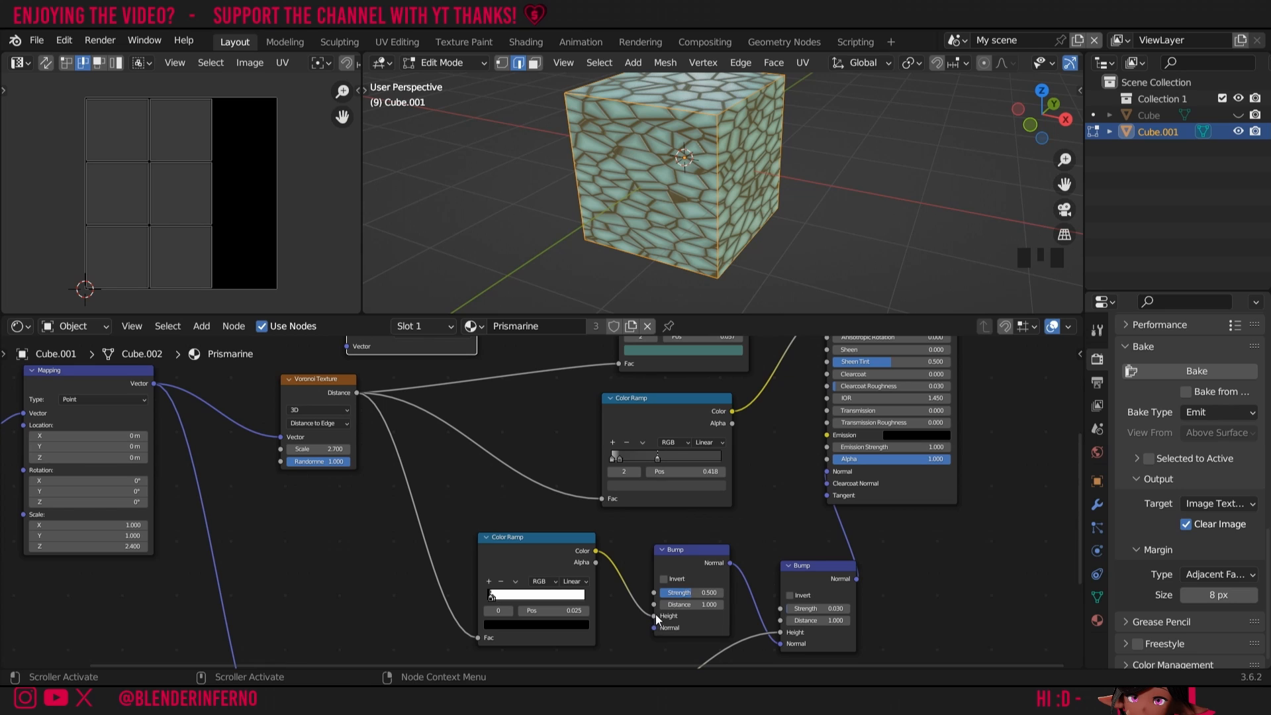
left_click_drag(654, 618, 832, 435)
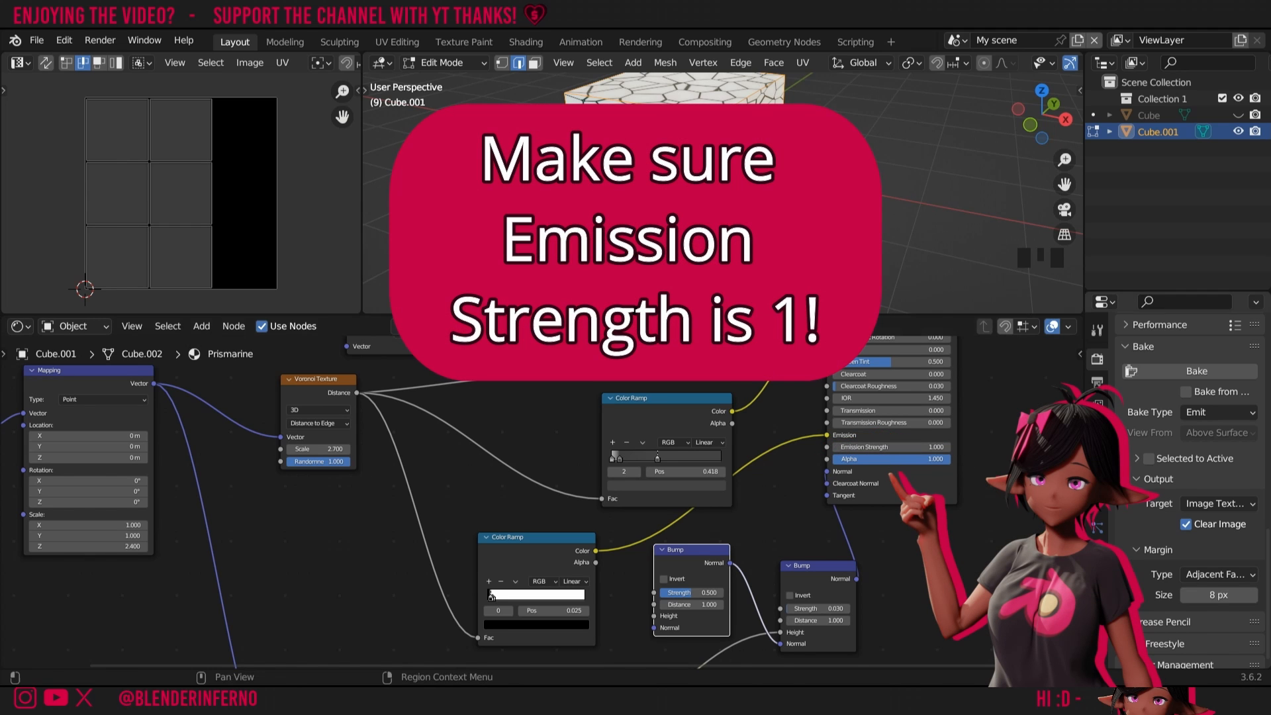
scroll(801, 447, "up", 5, "shift")
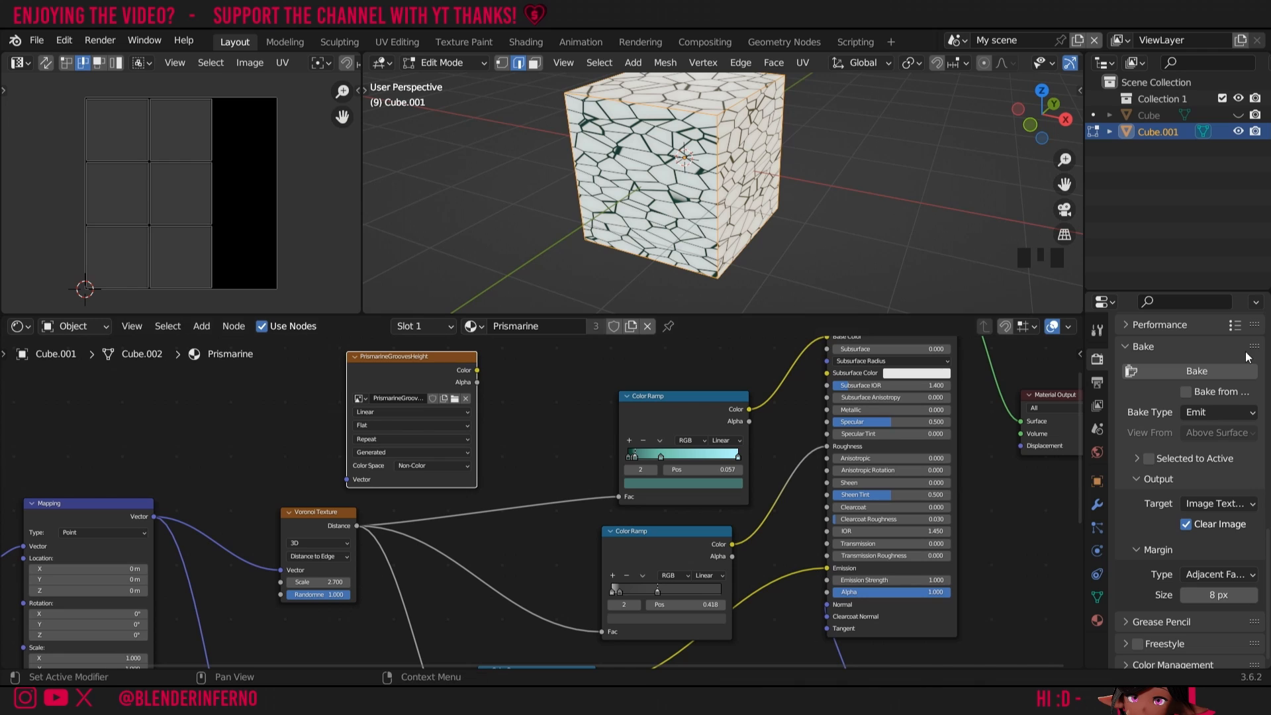
Save the project, bake the groove height into the PrismarineGroovesHeight image and save the baked image.
key("ctrl+s")
left_click(1188, 372)
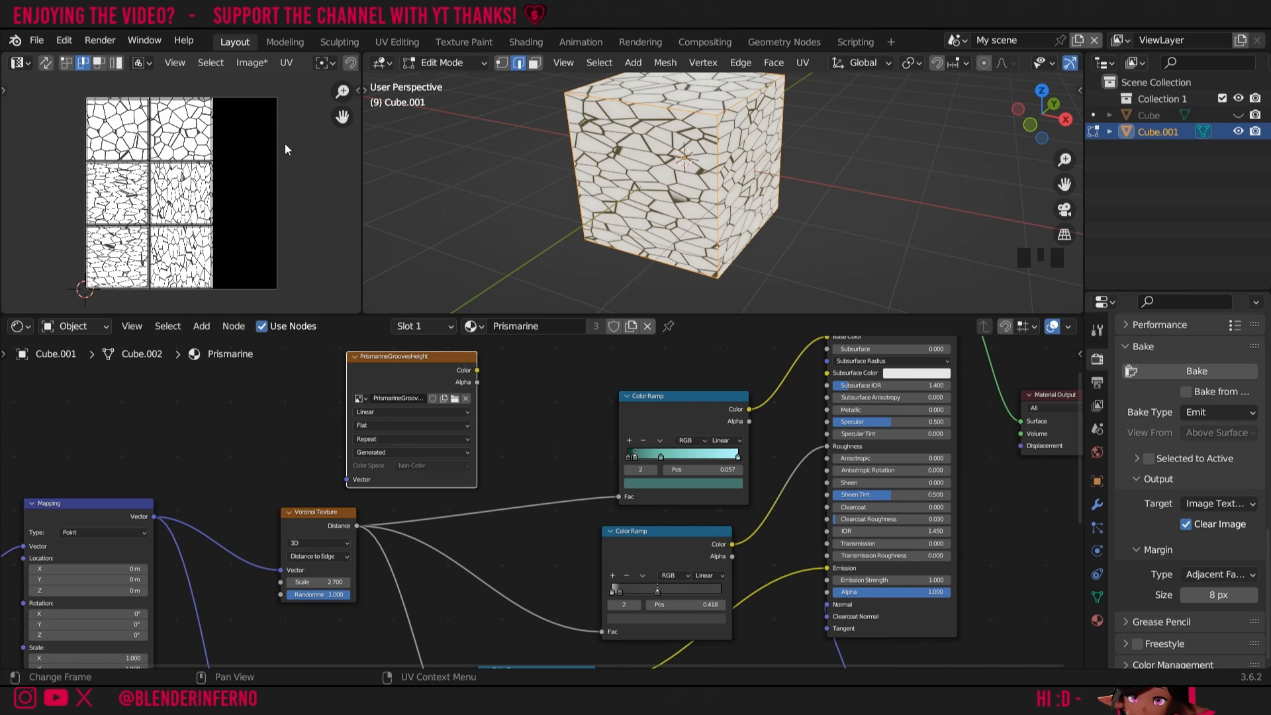
left_click(262, 64)
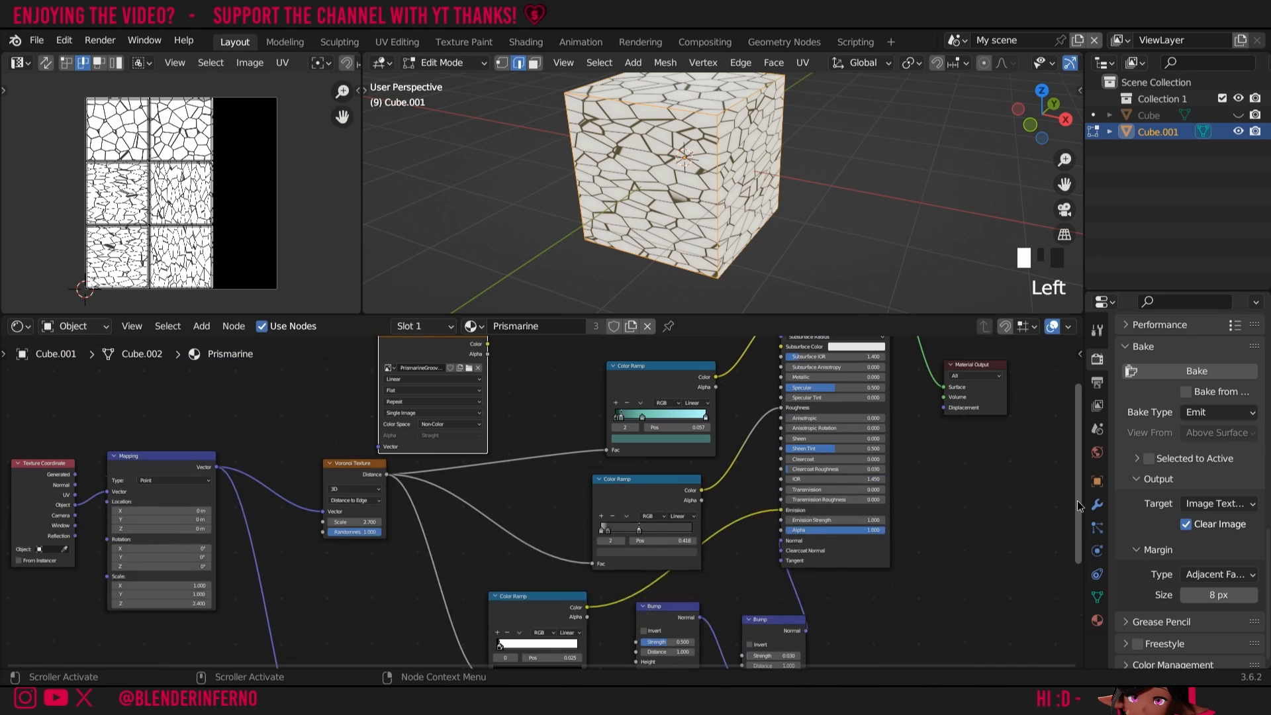
Move the PrismarineGroovesHeight node aside and replace the Emission link with one from the Noise Texture's Color Ramp.
middle_click_drag(448, 377, 448, 417)
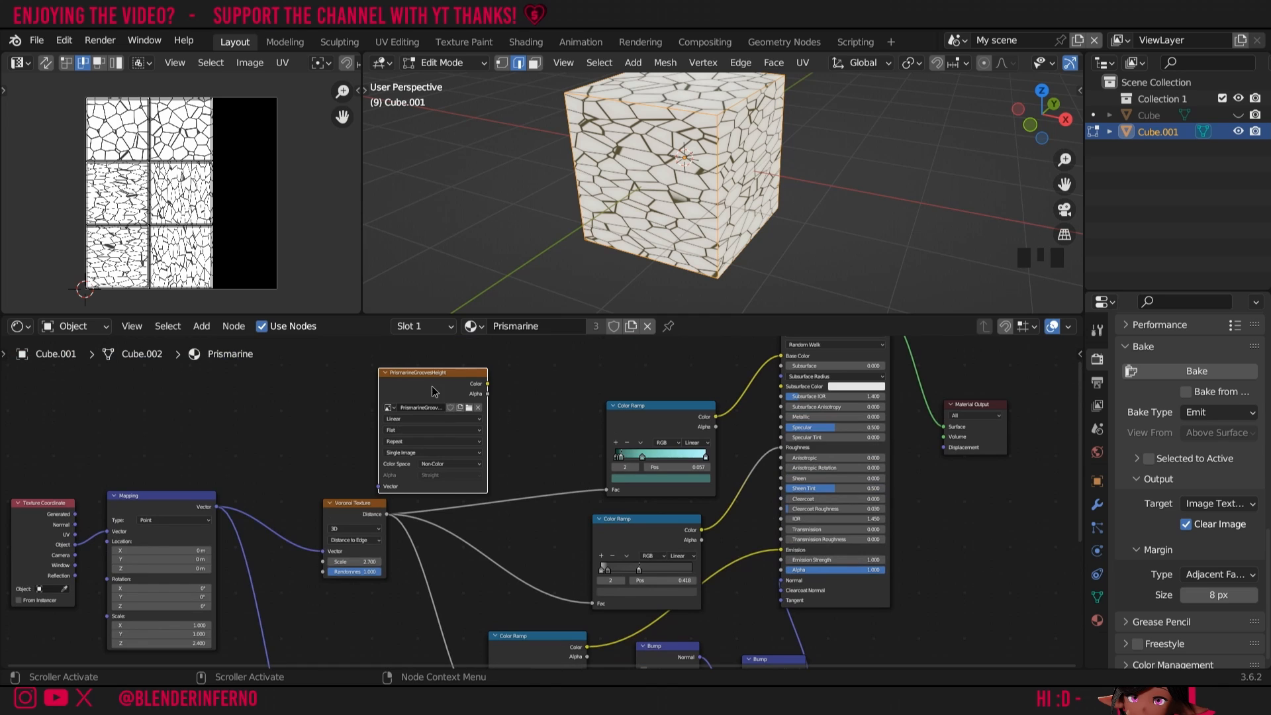
left_click_drag(433, 391, 283, 386)
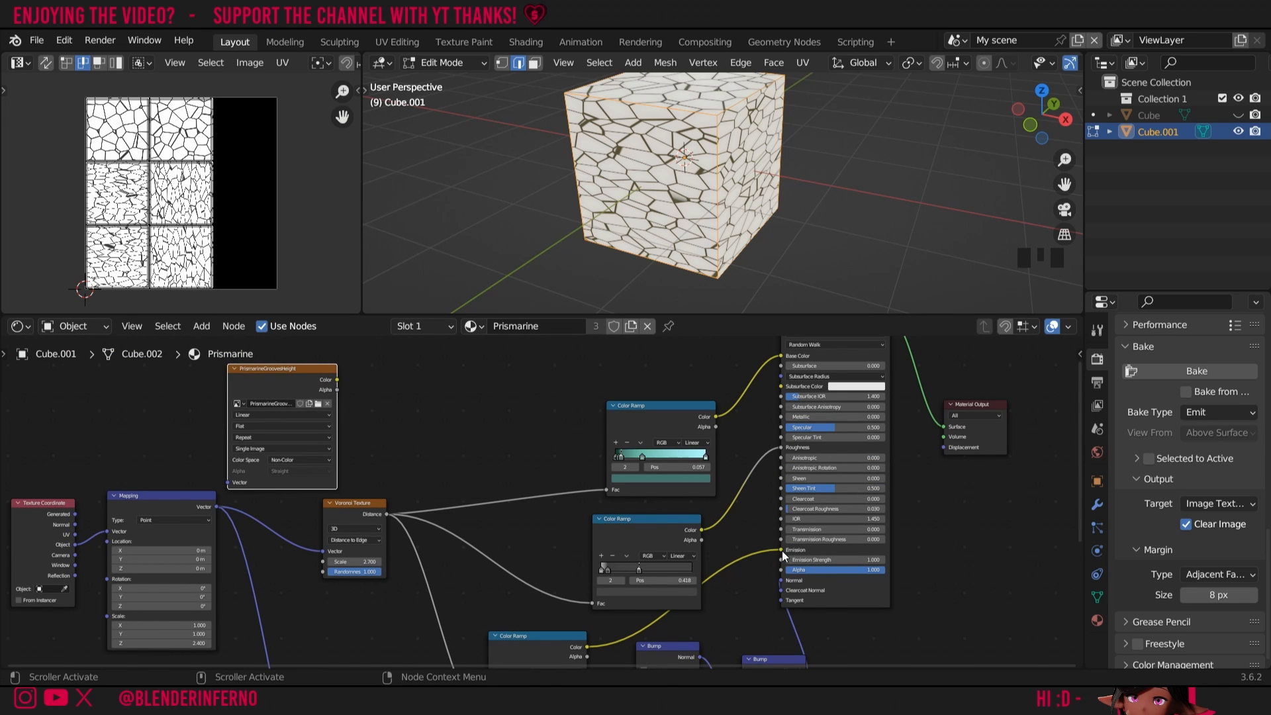
left_click_drag(781, 550, 741, 528)
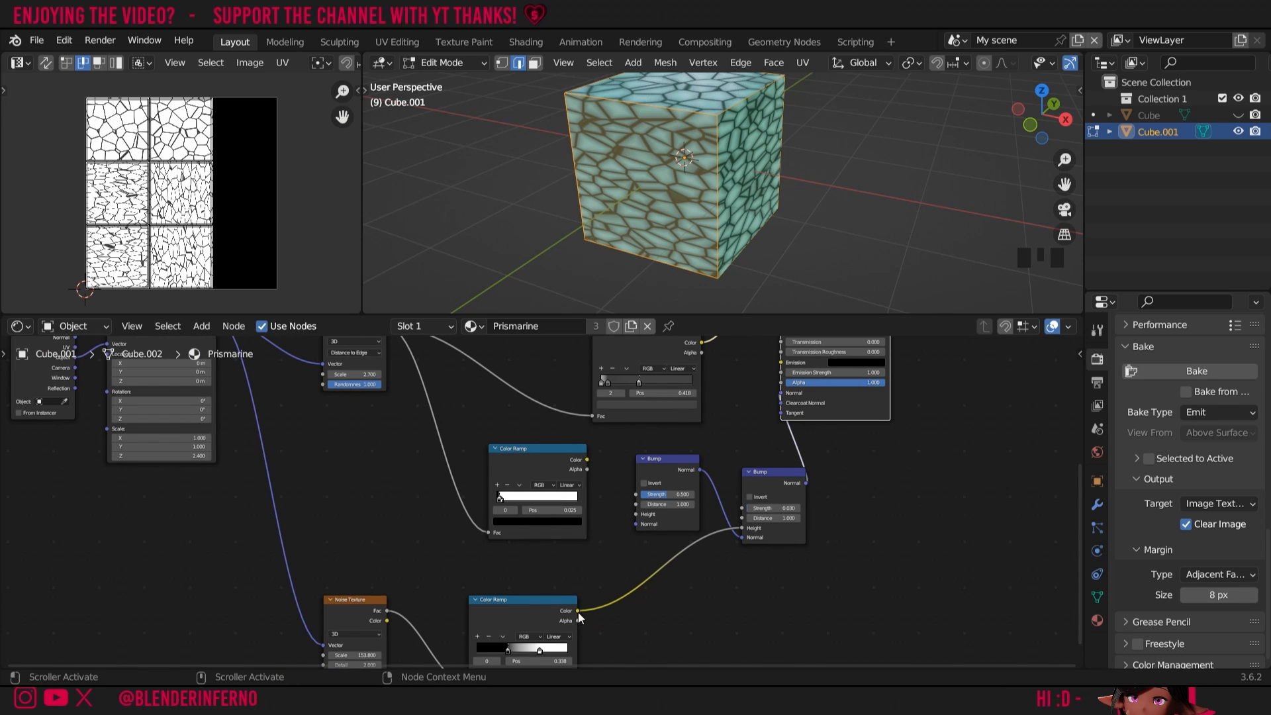
left_click_drag(579, 609, 783, 430)
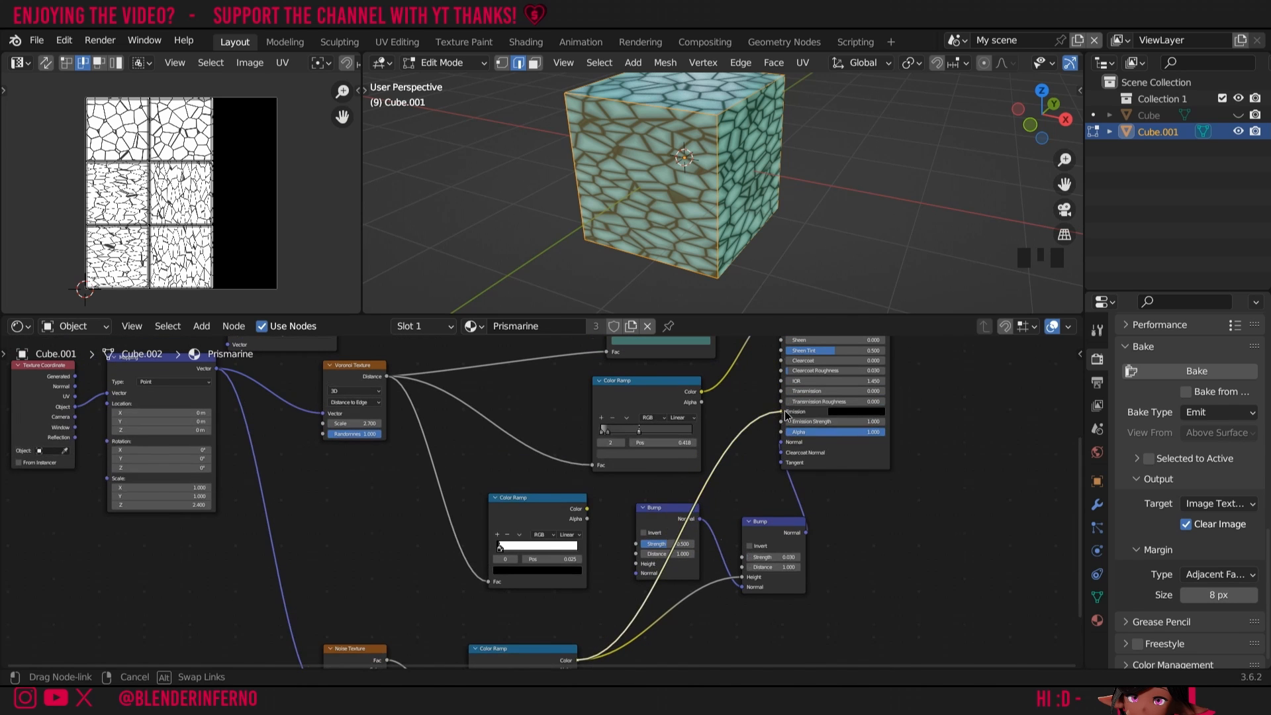
left_click_drag(783, 430, 783, 432)
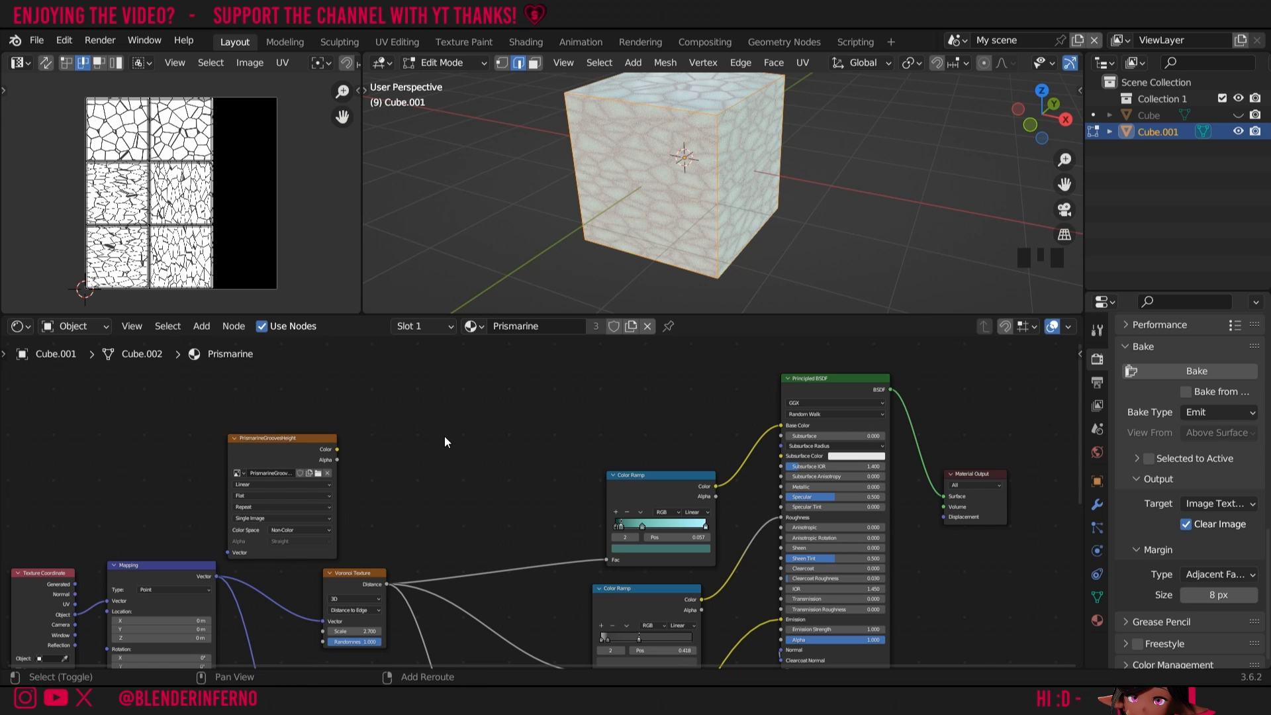
Add an unconnected Image Texture node beside the PrismarineGroovesHeight node.
key("shift+a")
mouse_move(444, 435)
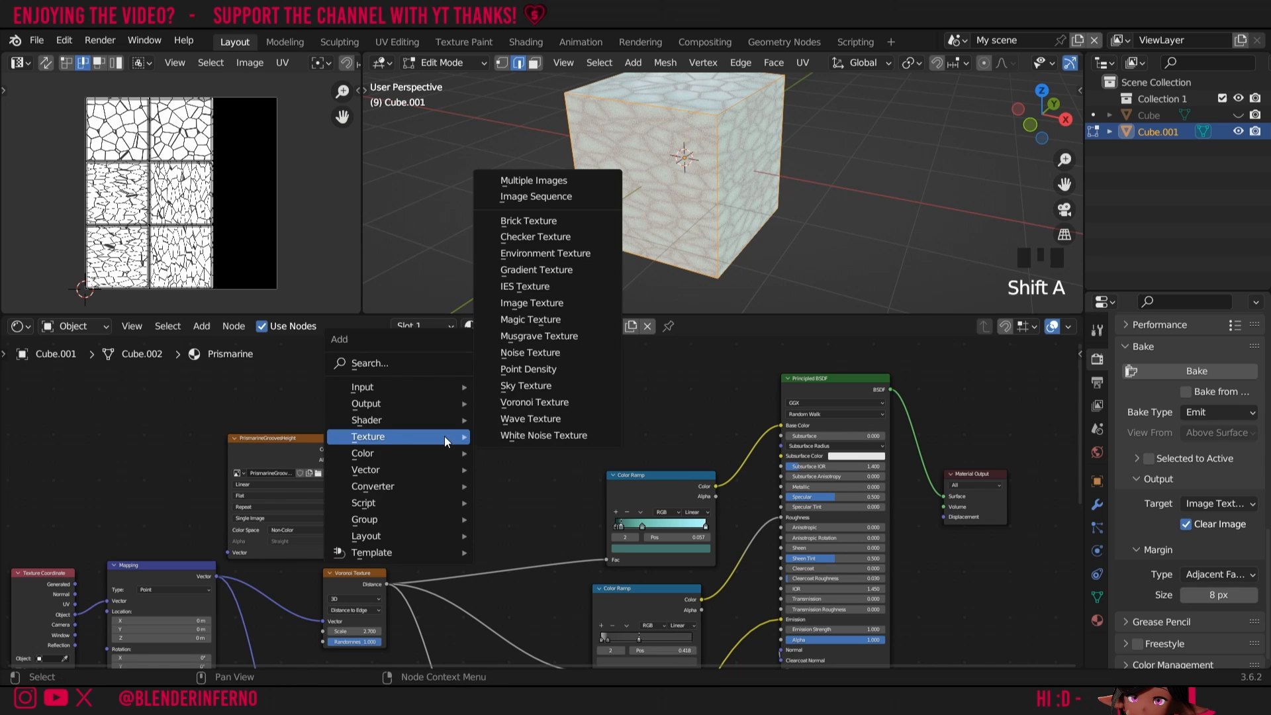
left_click(540, 303)
left_click(404, 442)
Create a 2048 x 2048 px image named PrismarineImperfectionheight without Alpha in the new texture node and set its color space to Non-Color.
left_click(413, 453)
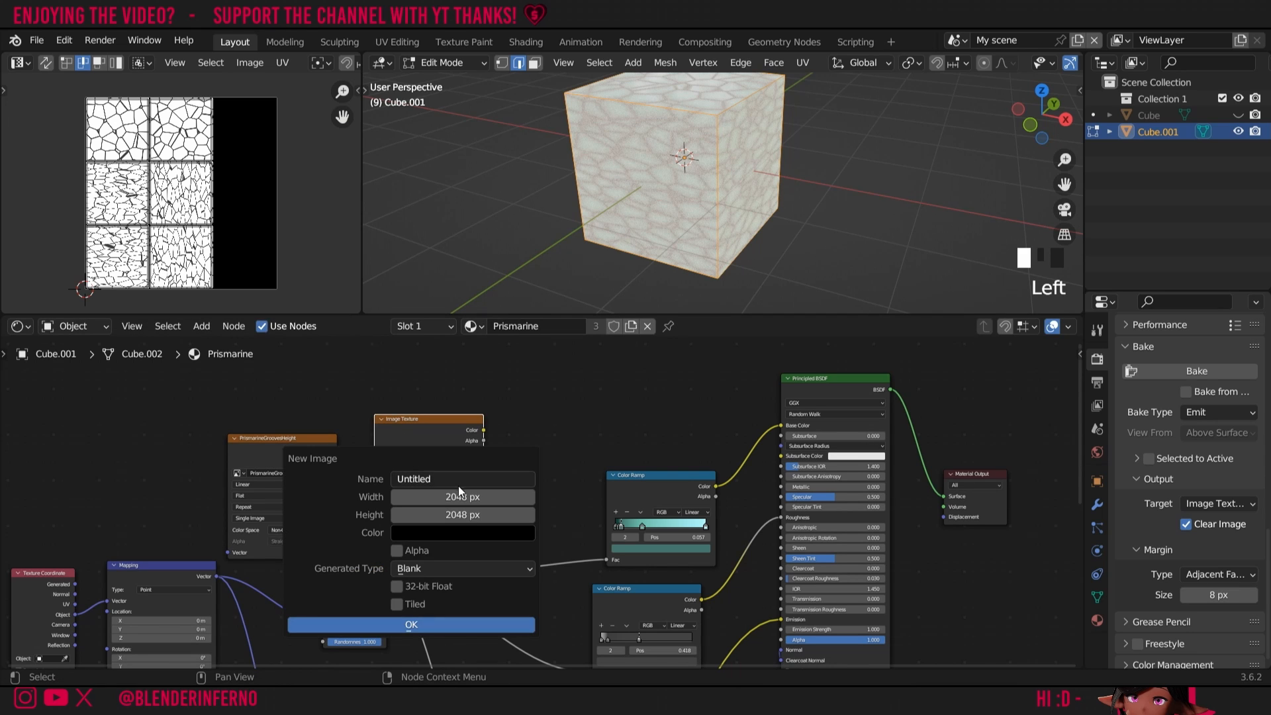
left_click(447, 479)
type("PrismarineIm")
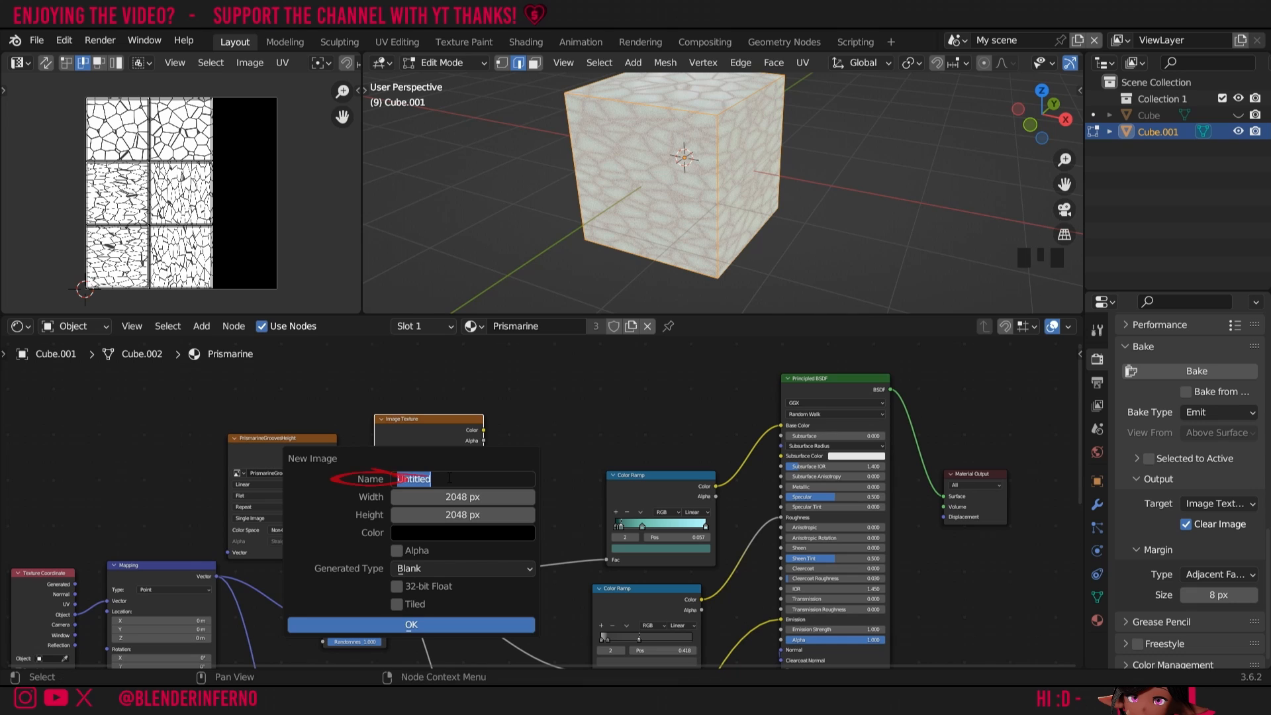
type("perfectionheight")
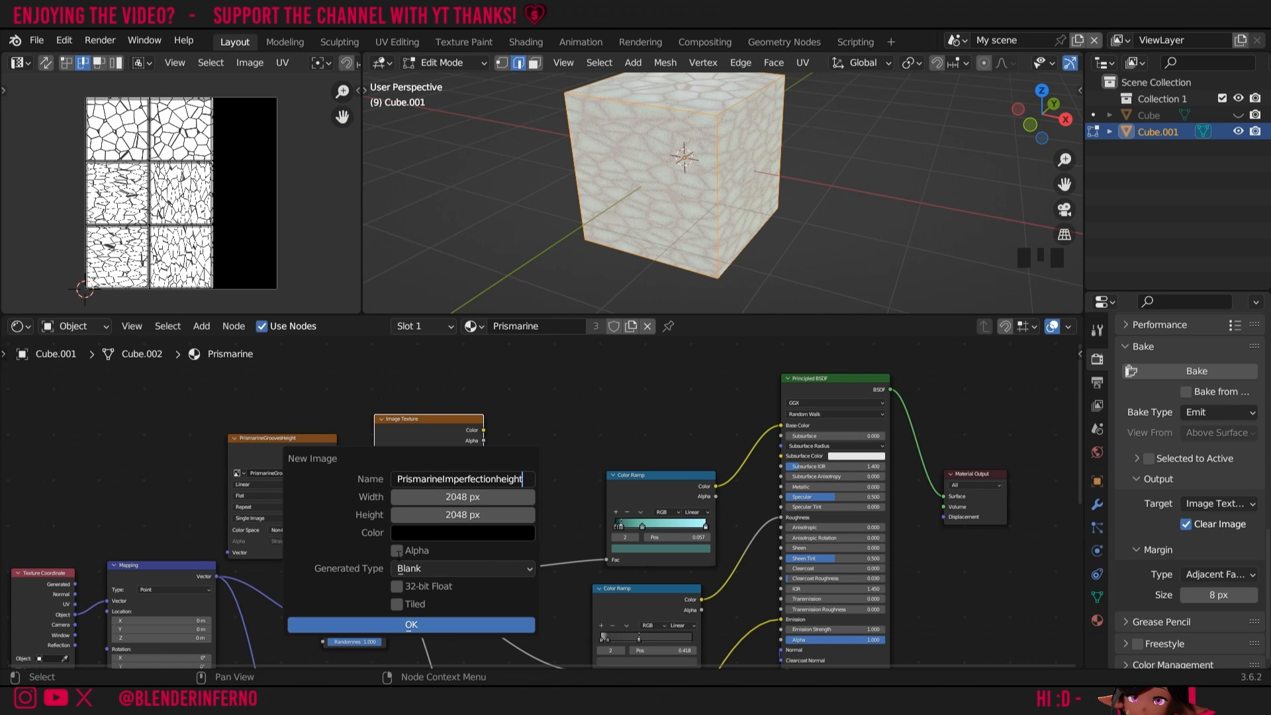
left_click(431, 624)
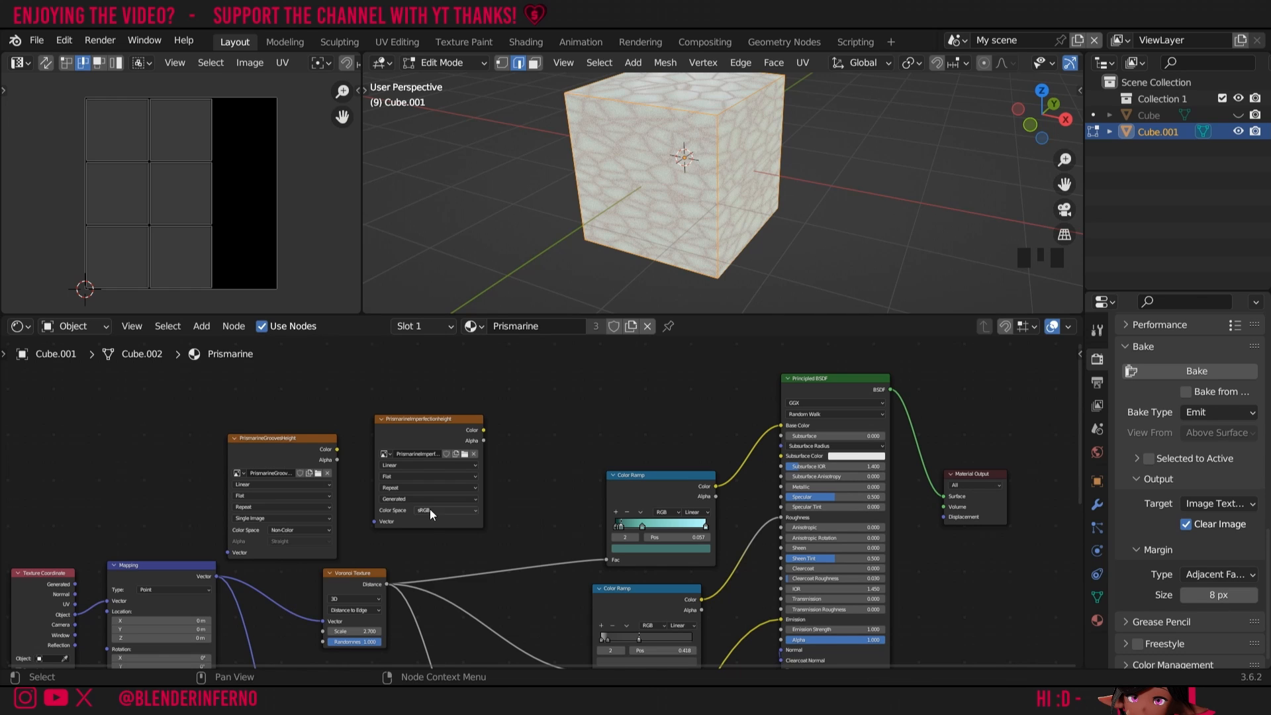
left_click(430, 510)
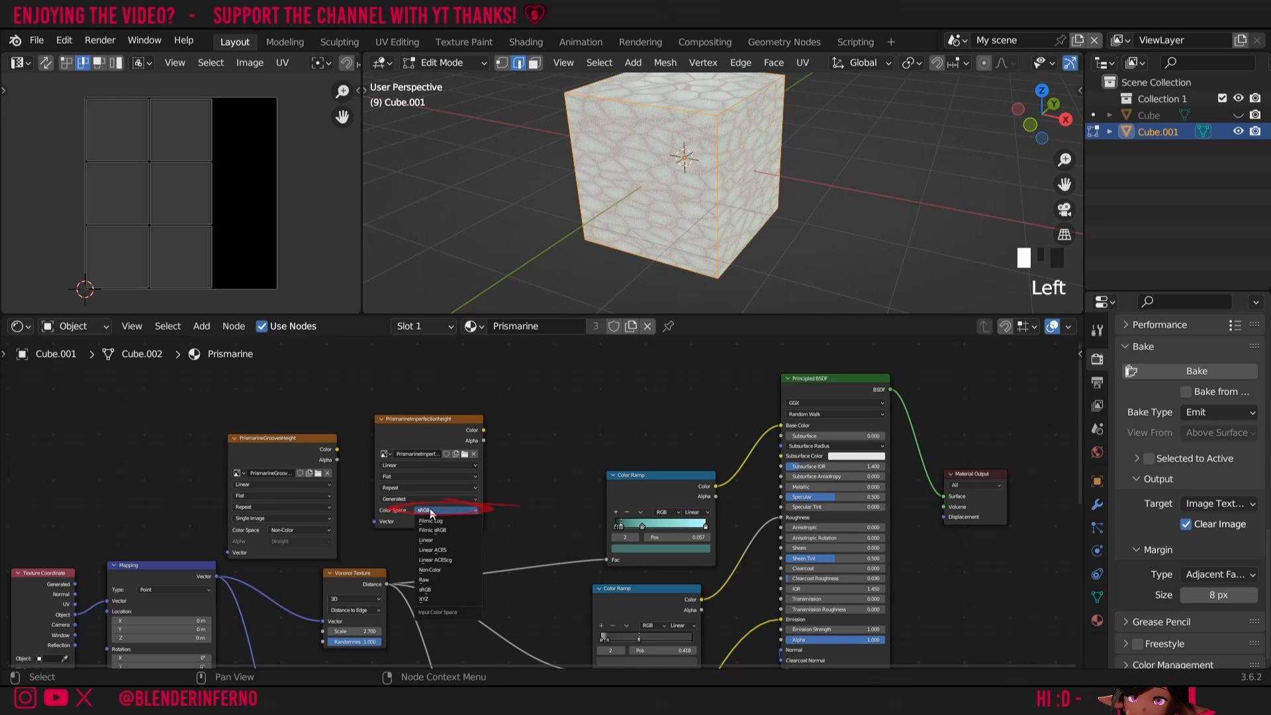
left_click(444, 570)
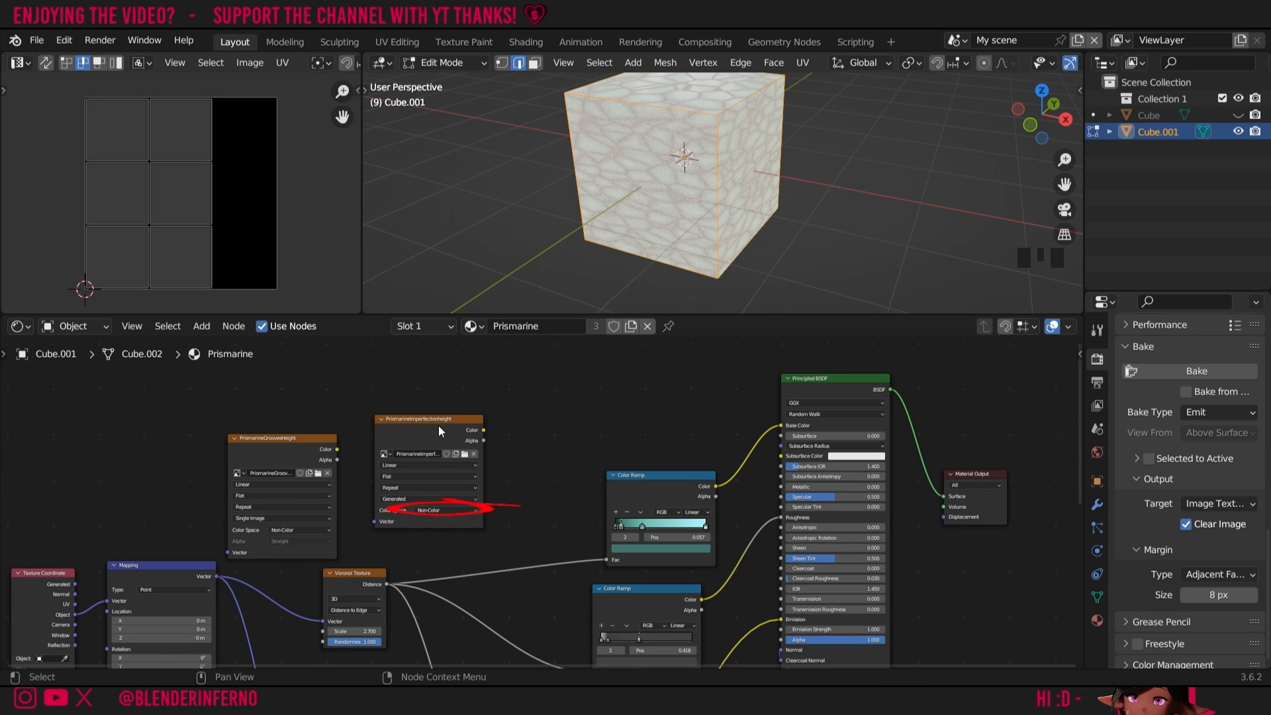
Bake the noise height into the PrismarineImperfectionheight image and save the baked image.
left_click(1199, 372)
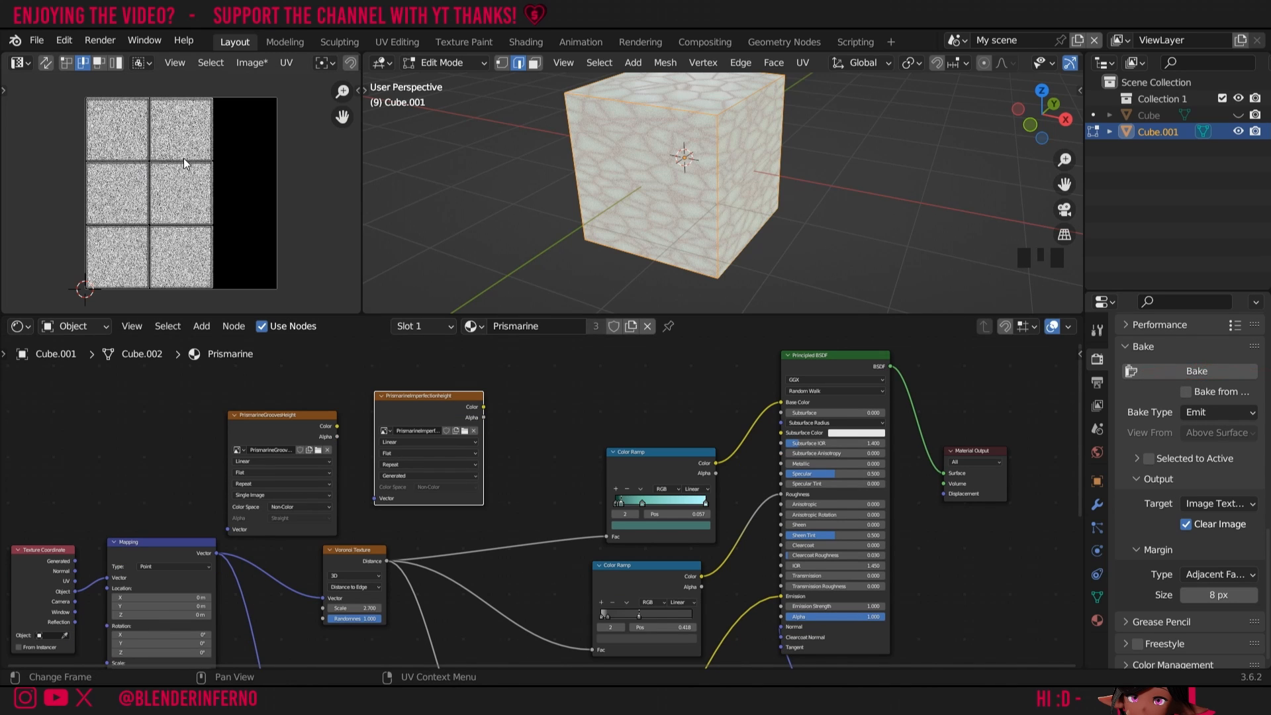
left_click(252, 62)
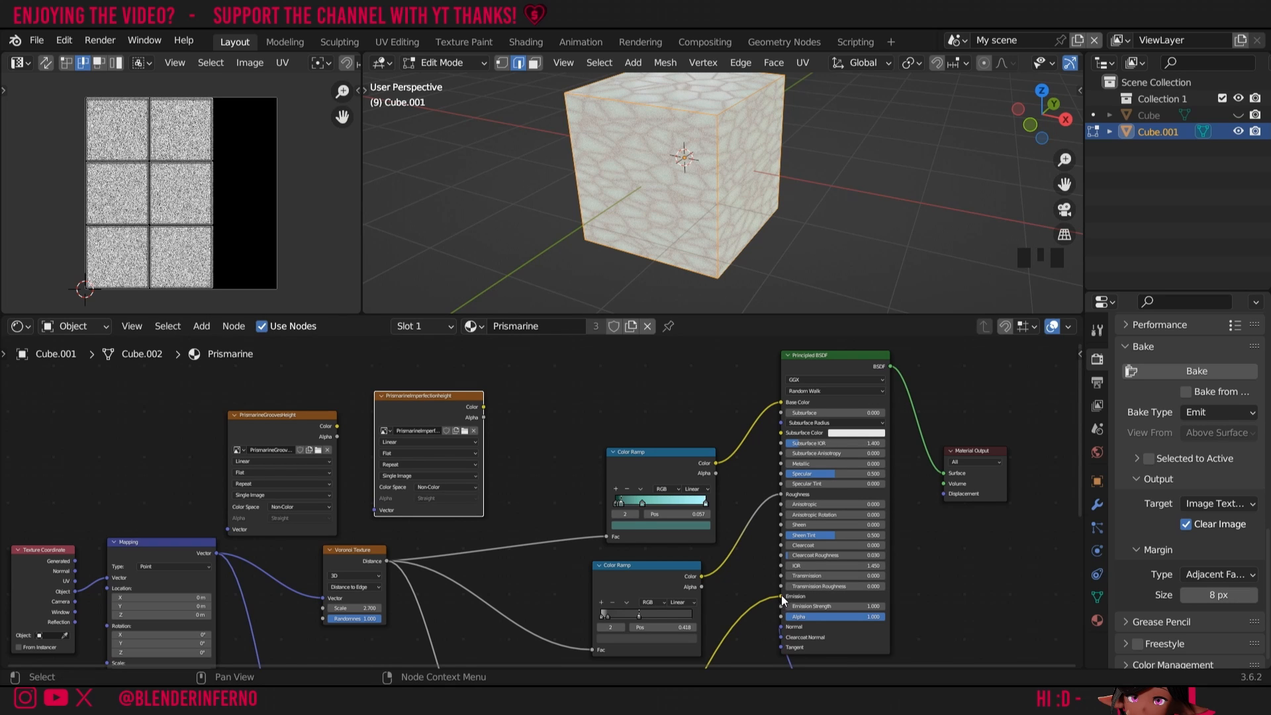
Disconnect the noise Color Ramp from the Principled BSDF's Emission input.
left_click_drag(782, 597, 748, 619)
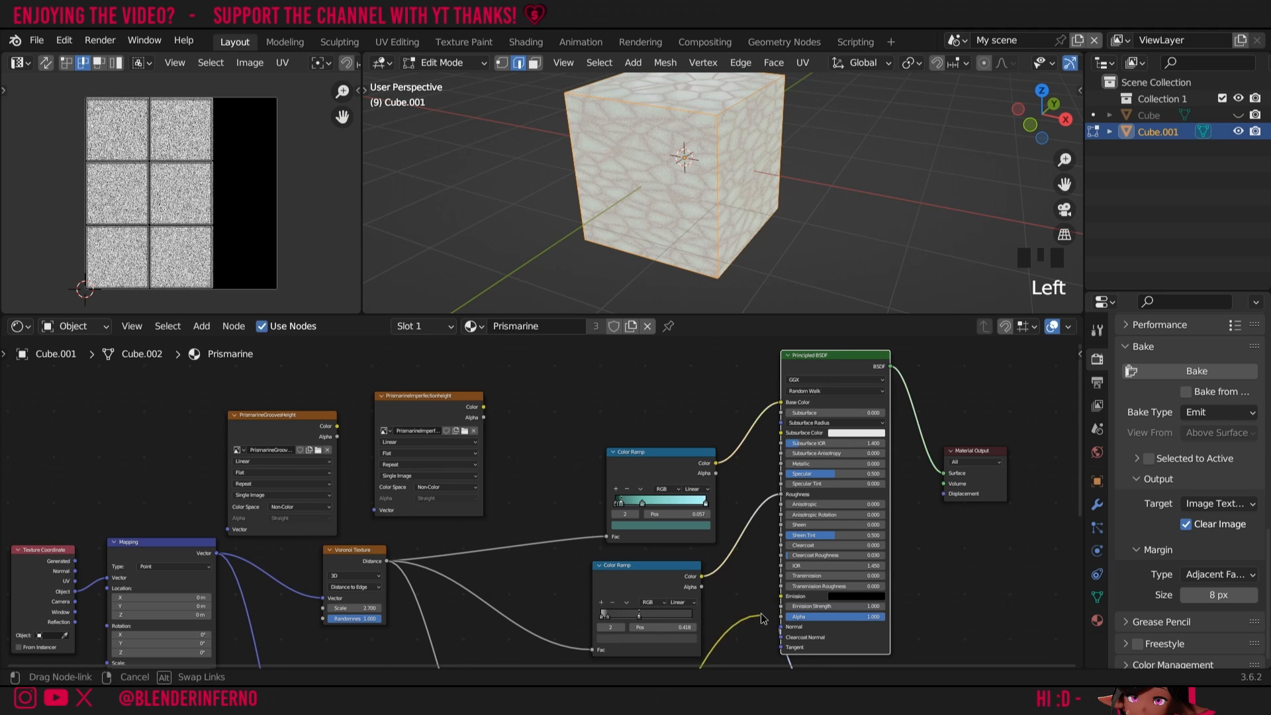
scroll(1078, 433, "down", 2, "shift")
scroll(1077, 433, "down", 3, "shift")
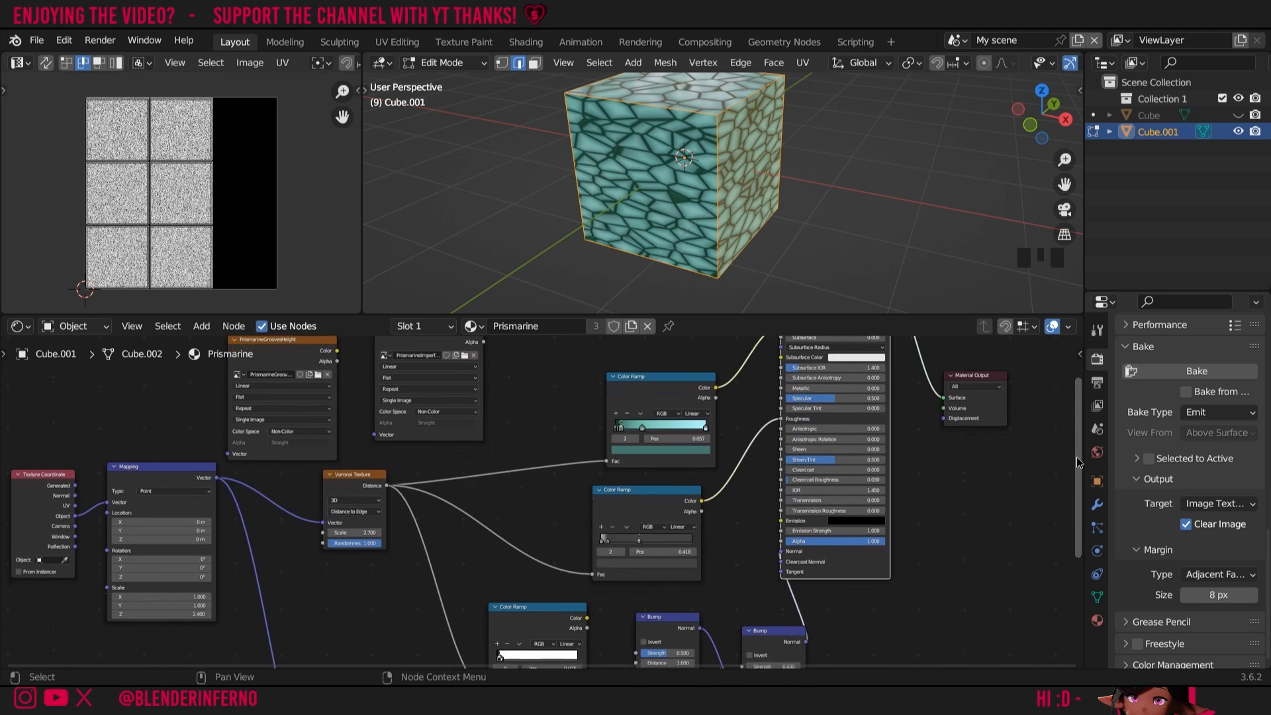
mouse_move(1077, 469)
left_mouse_down()
mouse_move(1073, 437)
mouse_move(1071, 492)
left_mouse_up()
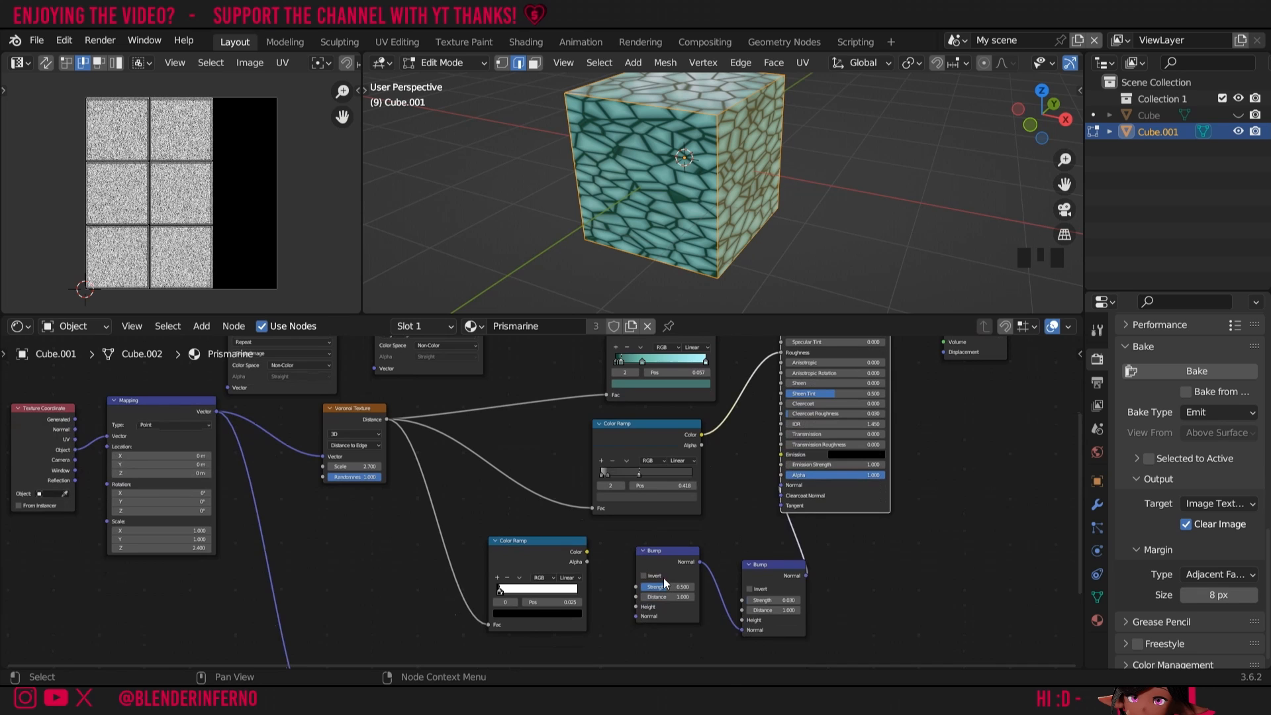
Move the PrismarineGroovesHeight and PrismarineImperfectionheight texture nodes below the Bump nodes and shift the Noise Texture and its Color Ramp aside.
left_click(422, 367)
left_click(324, 376, "ctrl")
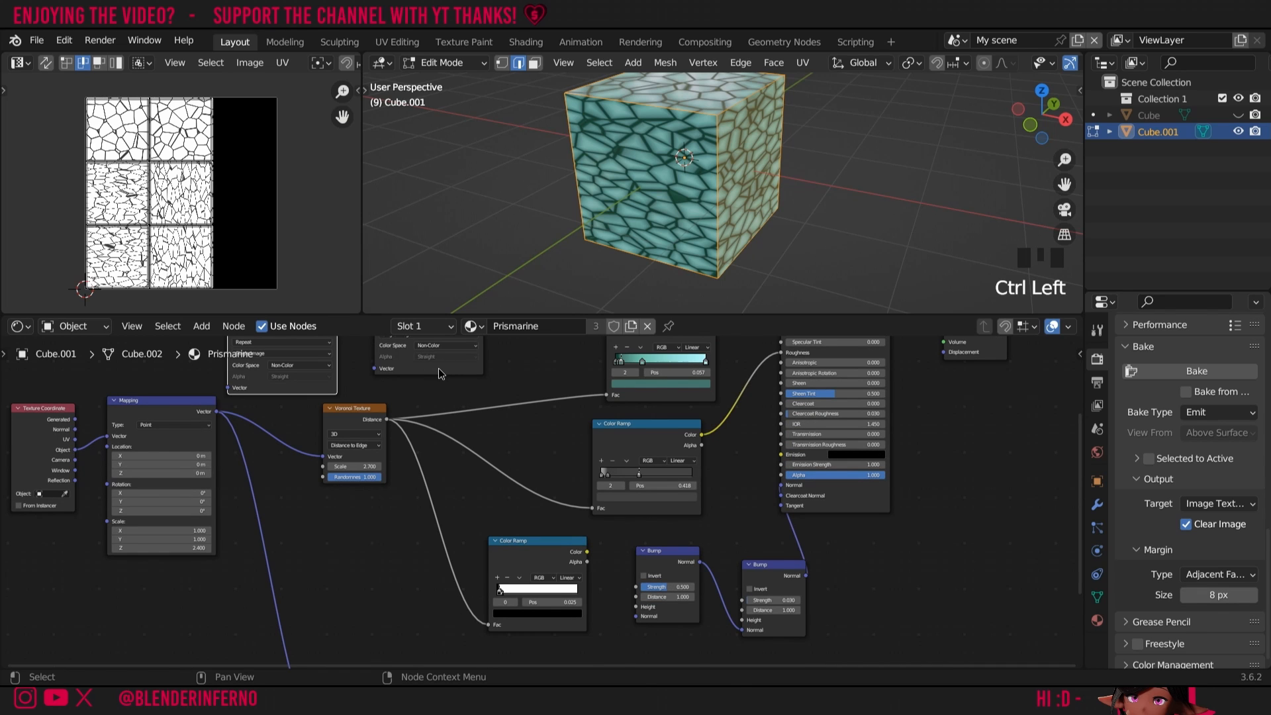
left_click(418, 366)
left_click(300, 387, "shift")
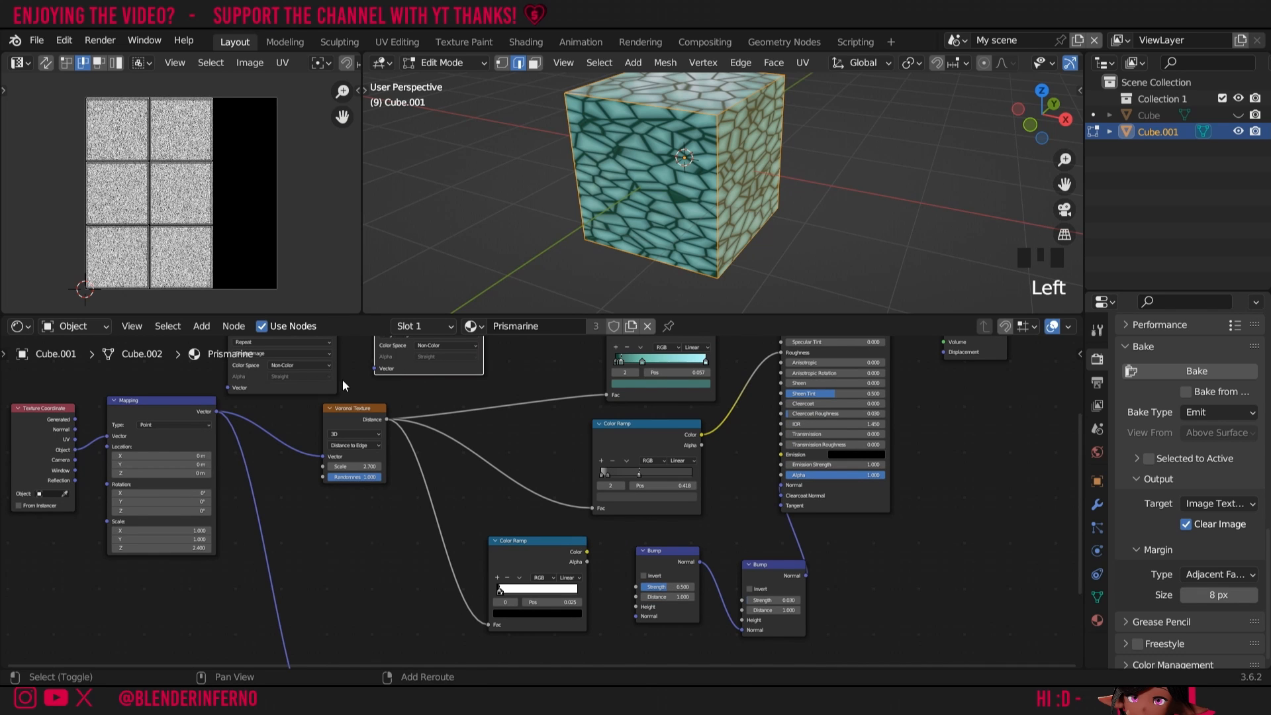
left_click_drag(444, 535, 429, 661)
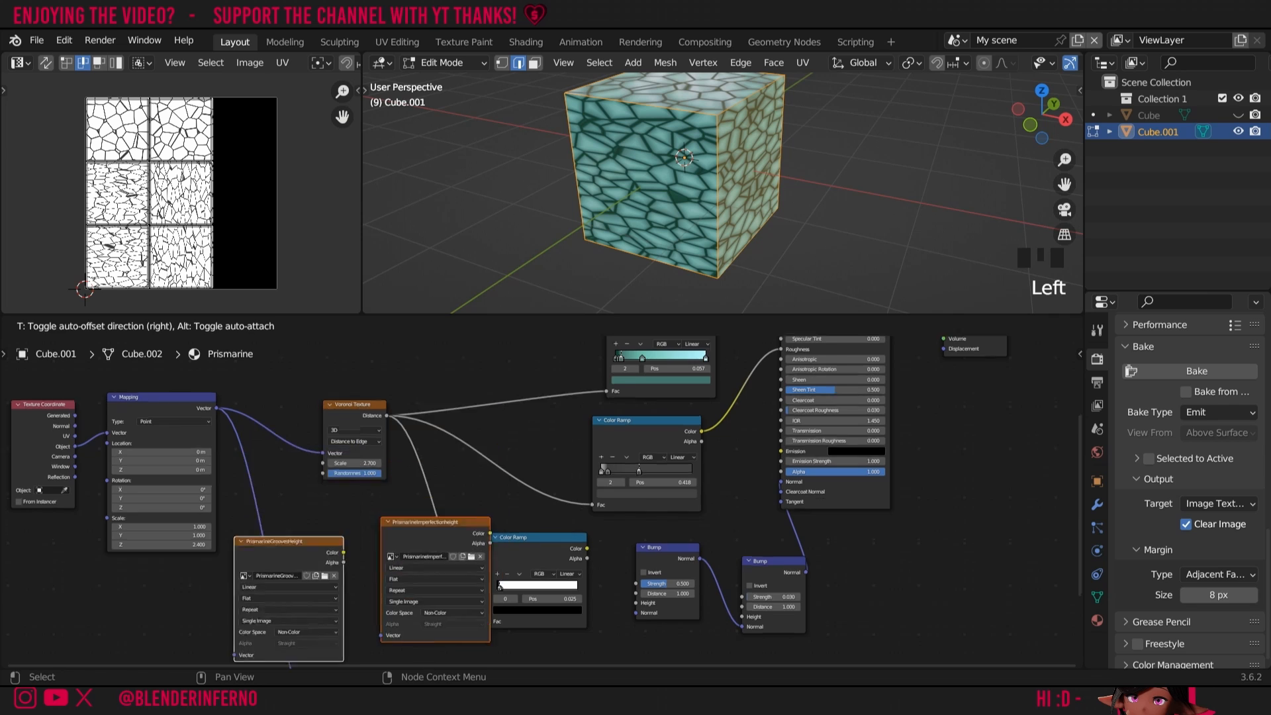
left_click_drag(589, 597, 348, 473)
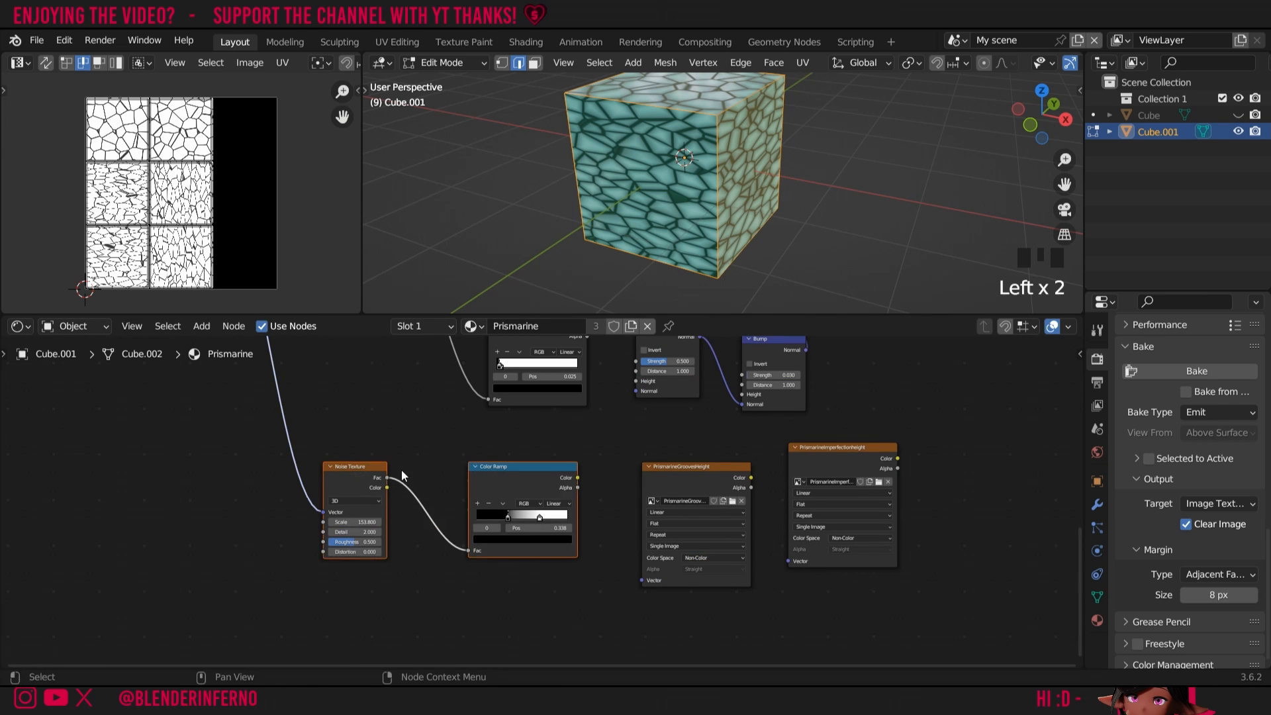
left_click_drag(530, 473, 272, 446)
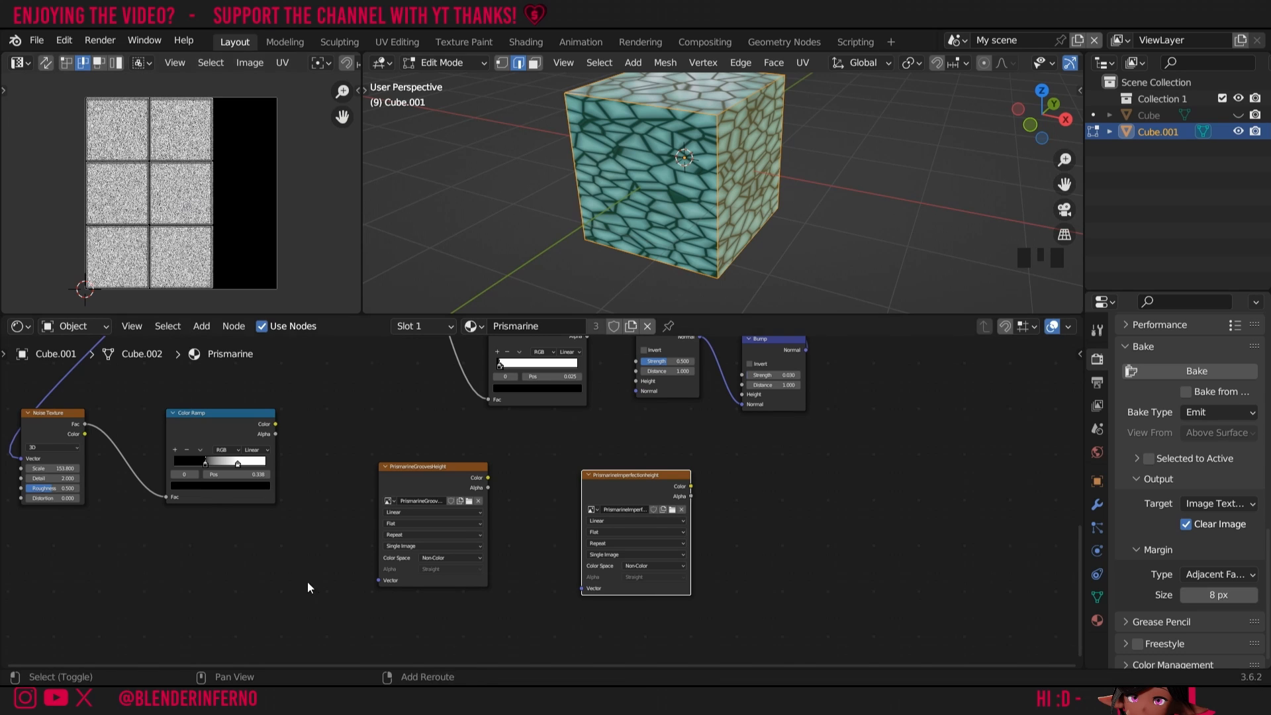
Add a Texture Coordinate node and connect its UV output to the Vector inputs of both height texture nodes.
key("shift+a")
mouse_move(300, 502)
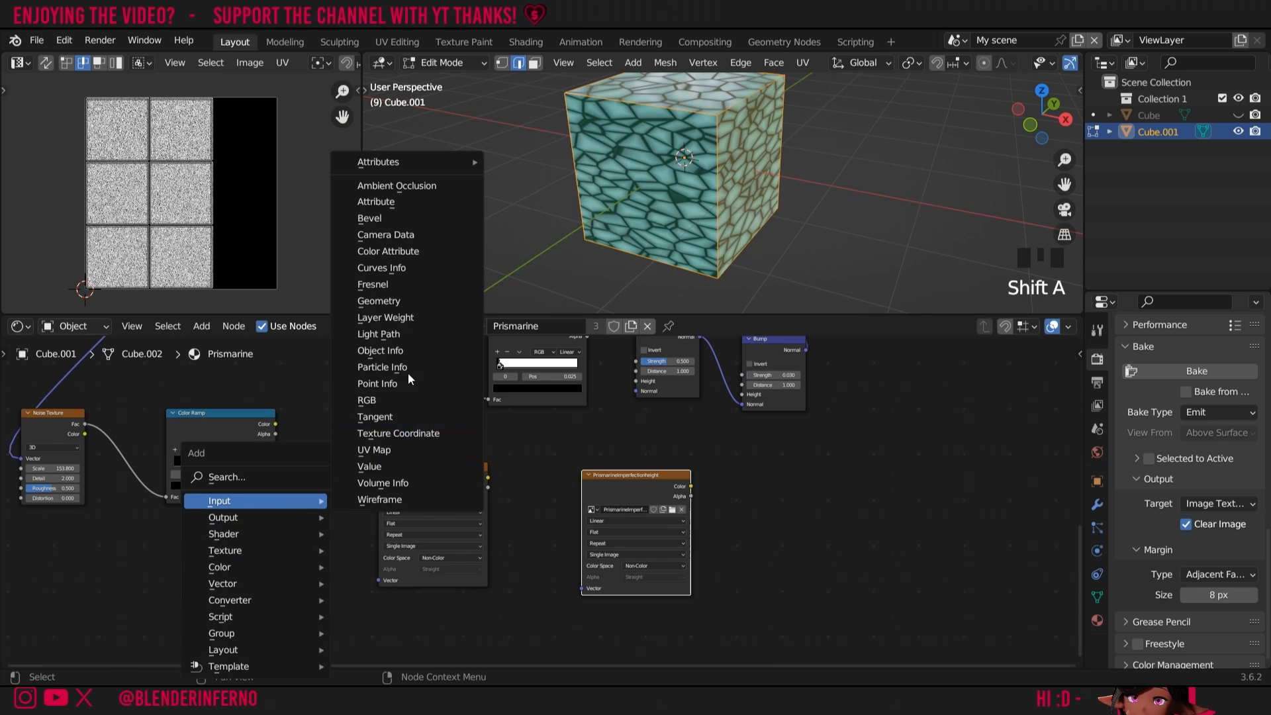
left_click(408, 432)
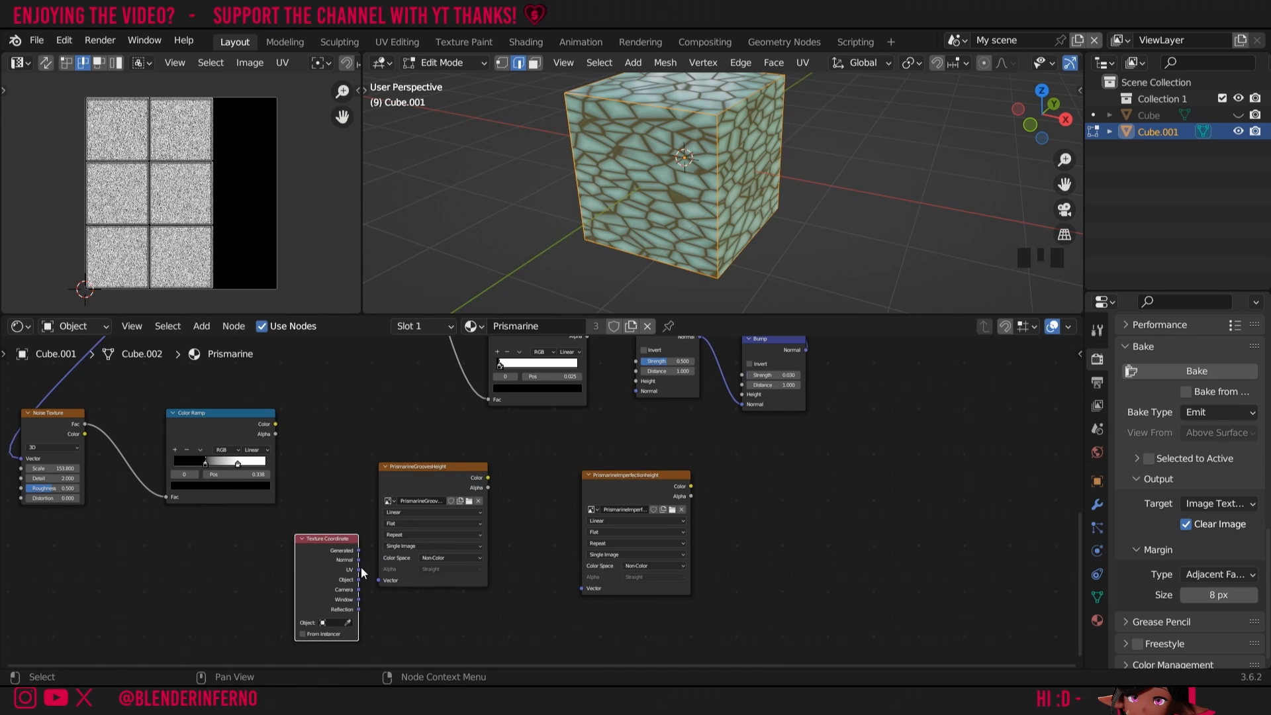
left_click(364, 572)
left_click_drag(358, 569, 468, 597)
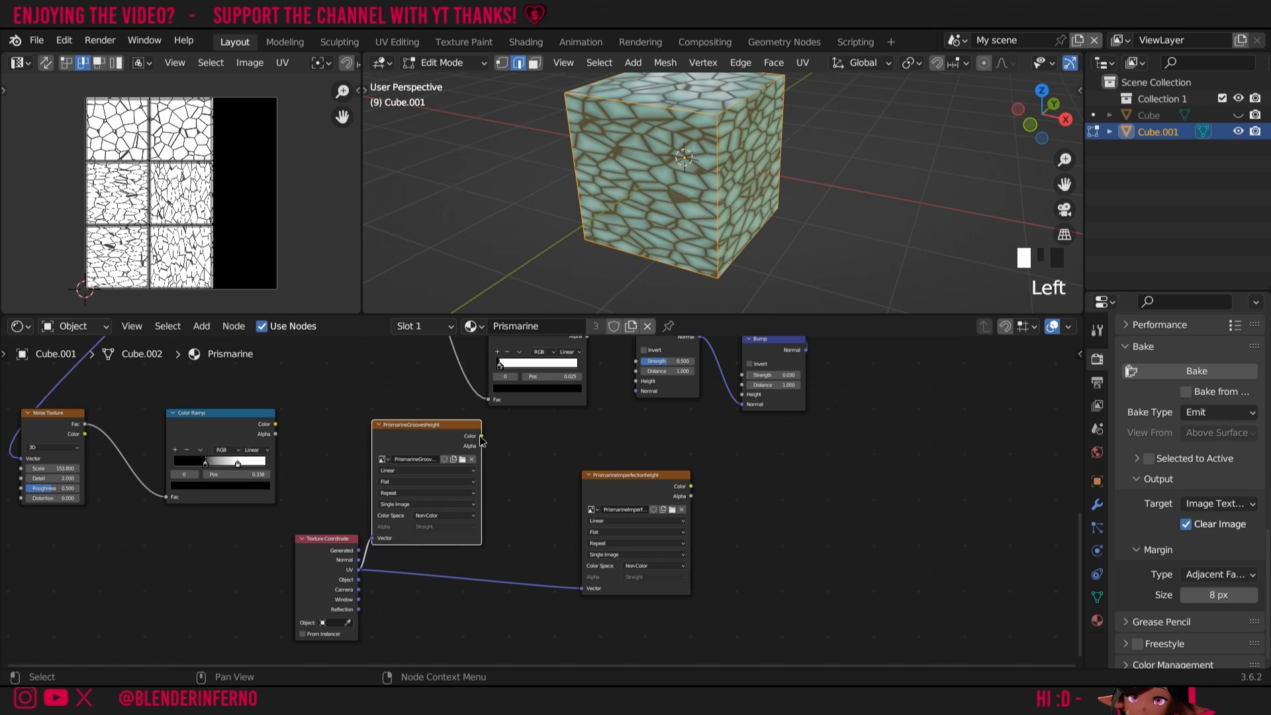
Connect the PrismarineGroovesHeight color to the first Bump node's Height and the PrismarineImperfectionheight color to the second Bump node's Height.
left_click_drag(482, 436, 642, 396)
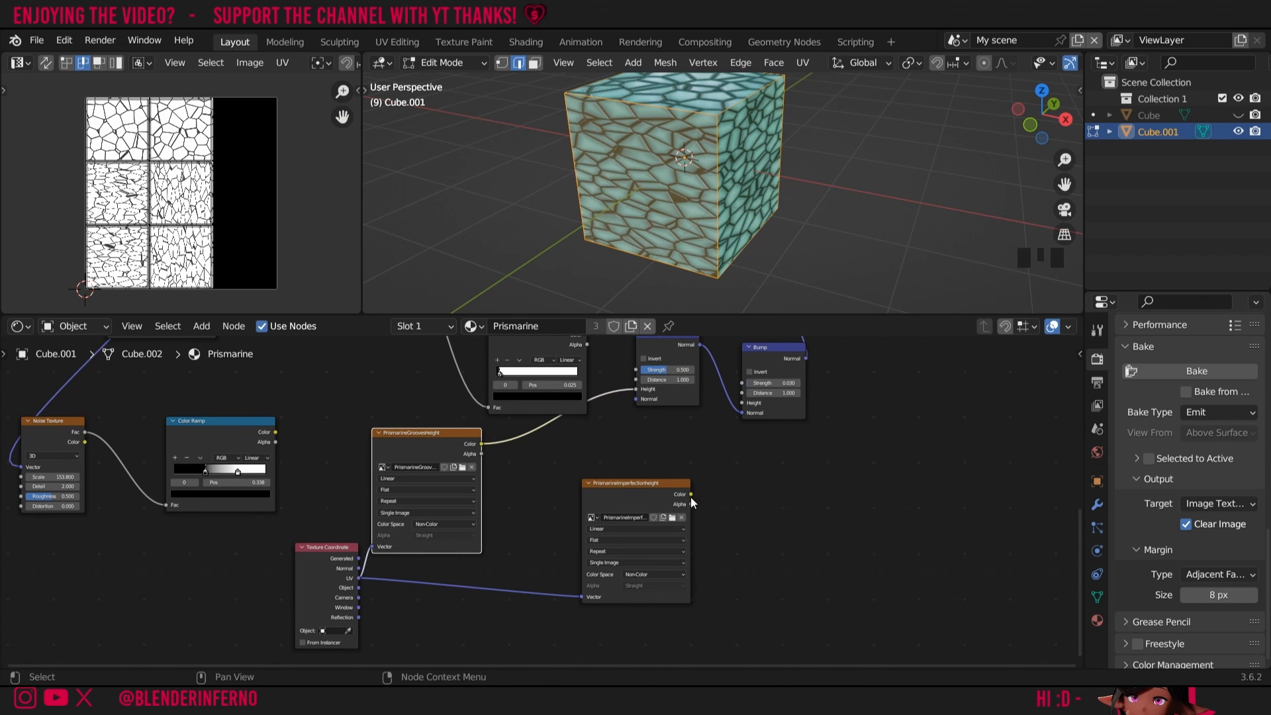
mouse_move(690, 498)
left_mouse_down()
mouse_move(721, 475)
mouse_move(748, 410)
left_mouse_up()
key("Tab")
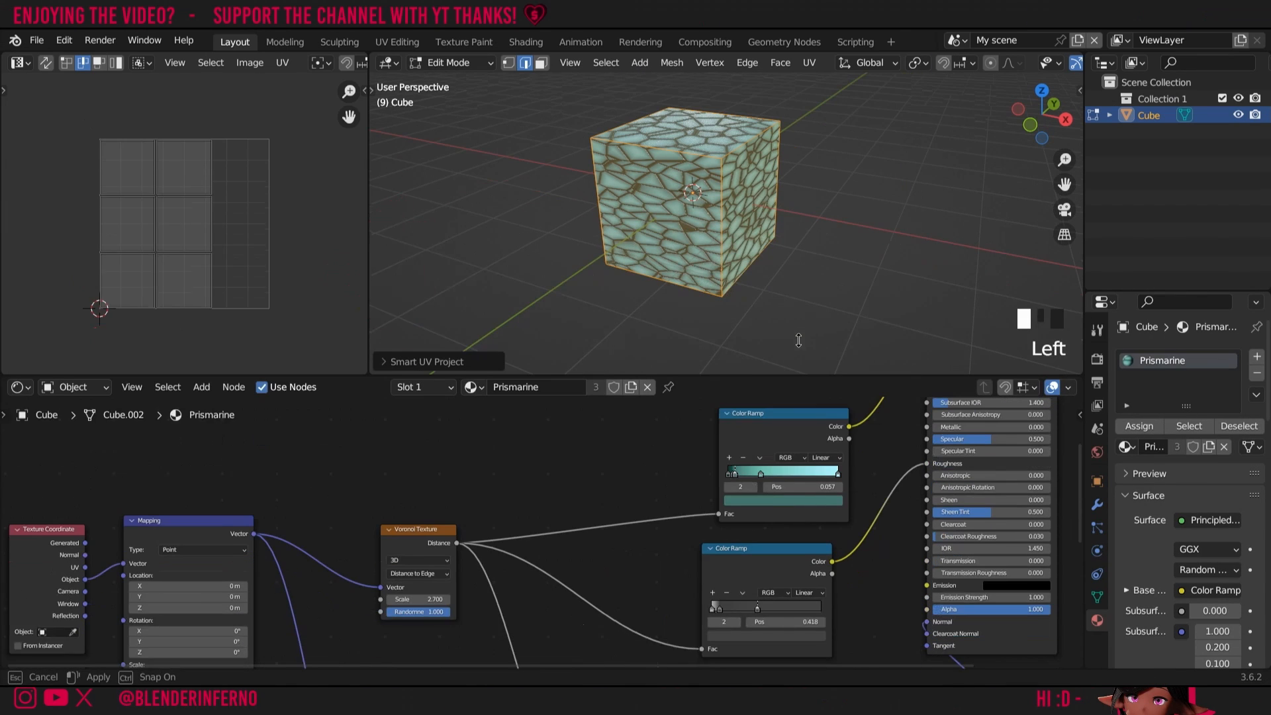
Enlarge the node editor and add an unconnected Image Texture node in the empty area before the base colour Color Ramp.
left_click_drag(798, 340, 798, 343)
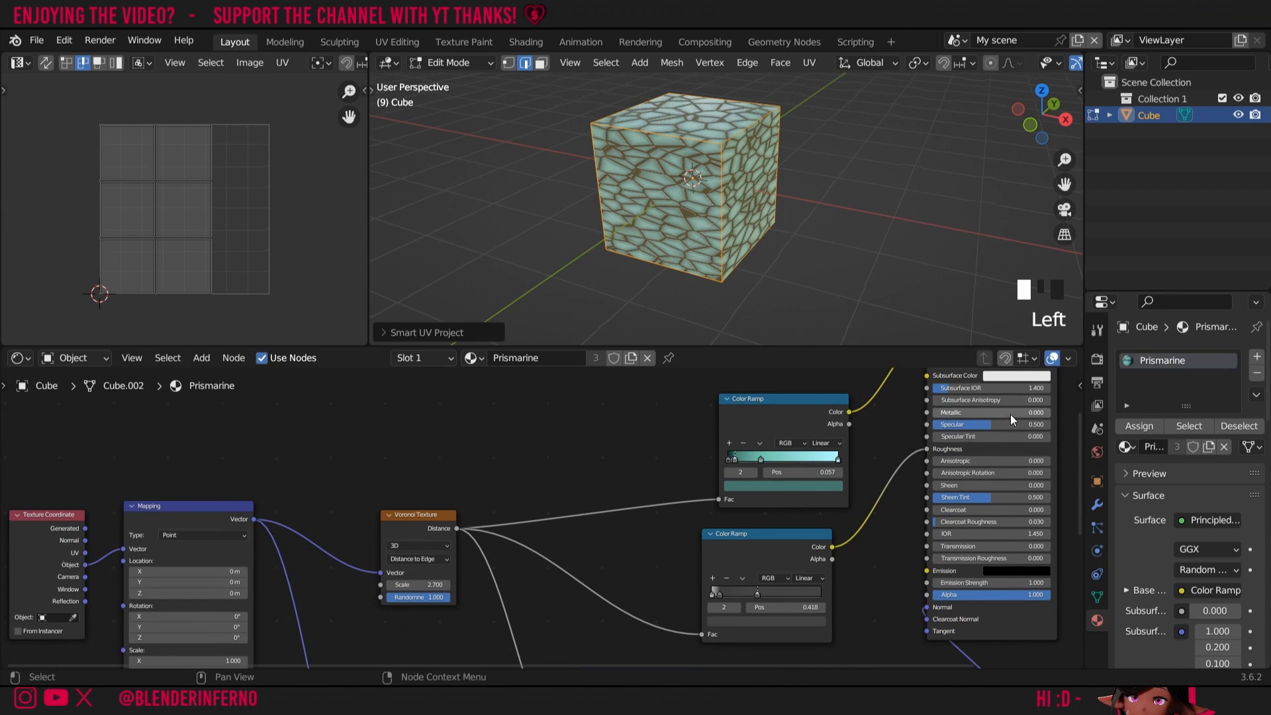
left_click_drag(1079, 431, 1085, 494)
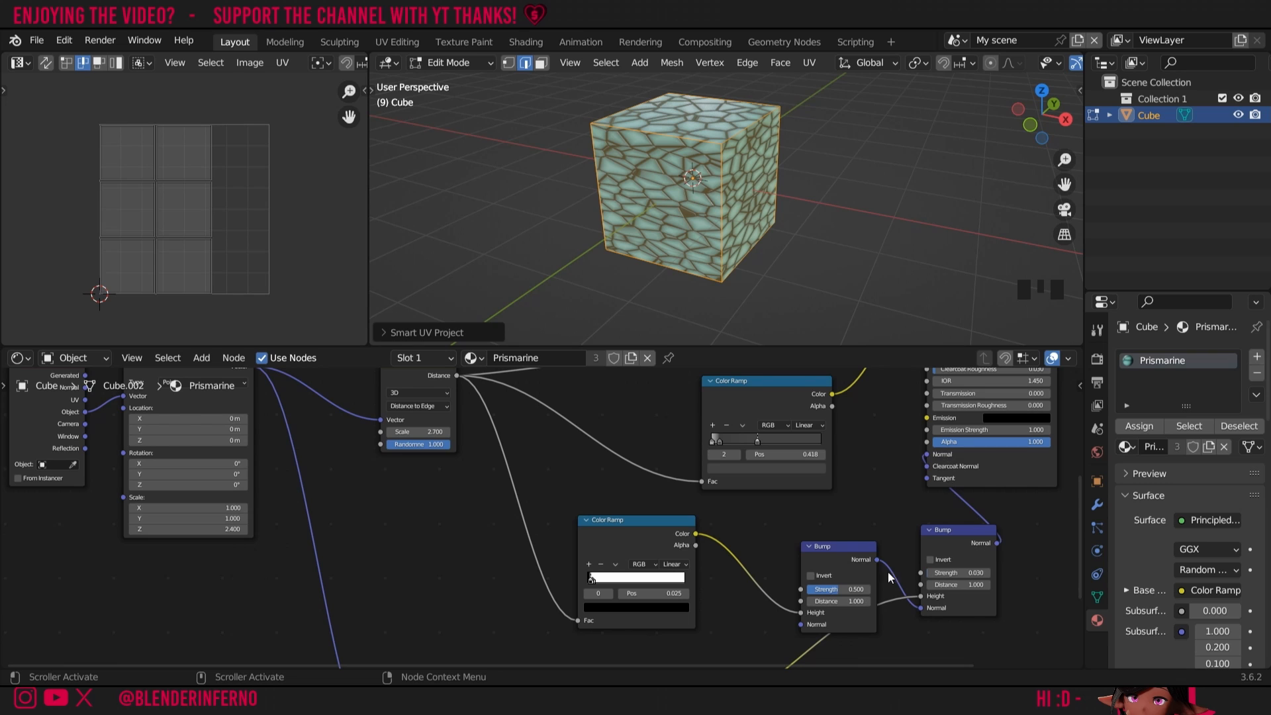
right_click(808, 664)
left_click_drag(867, 665, 1022, 622)
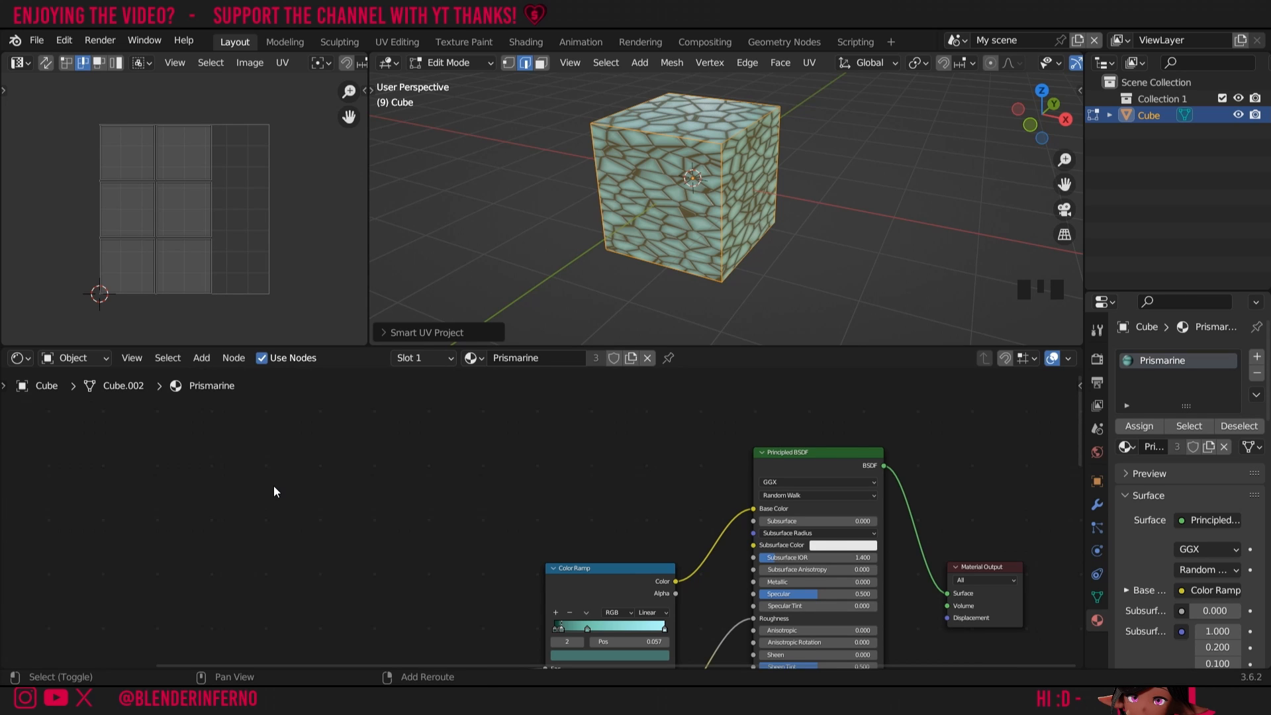
key("shift+a")
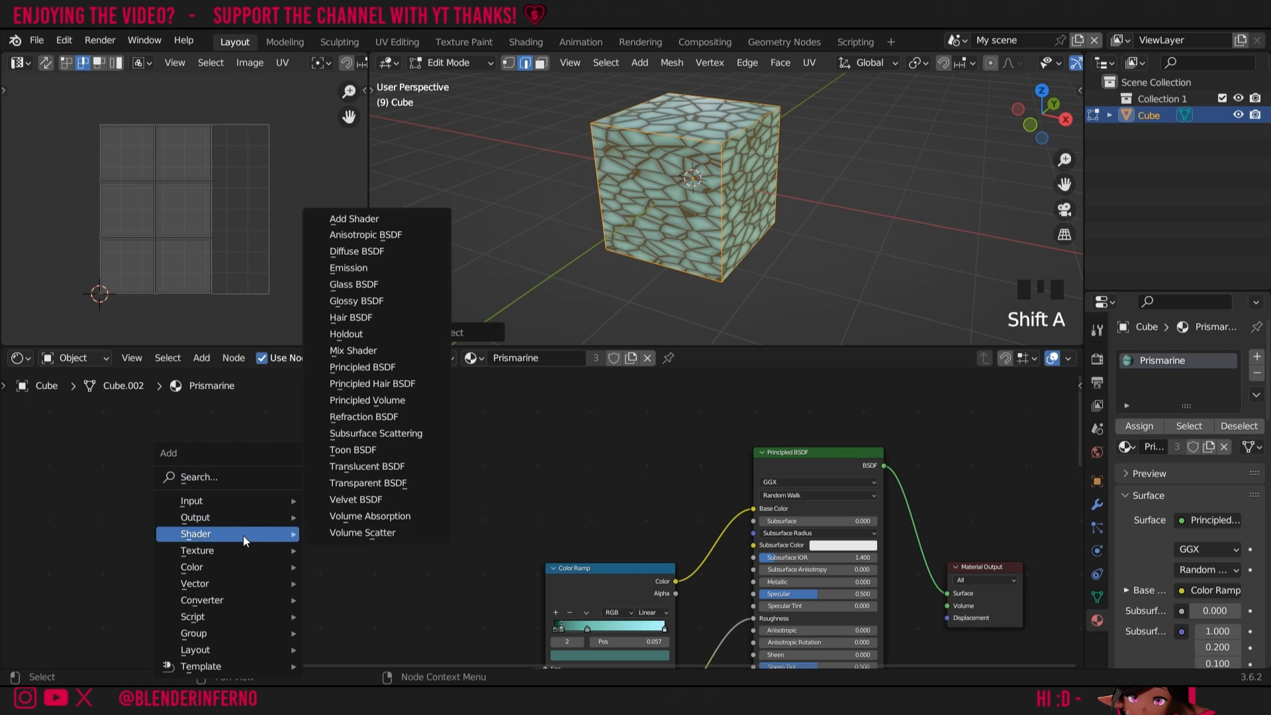
mouse_move(264, 550)
left_click(380, 420)
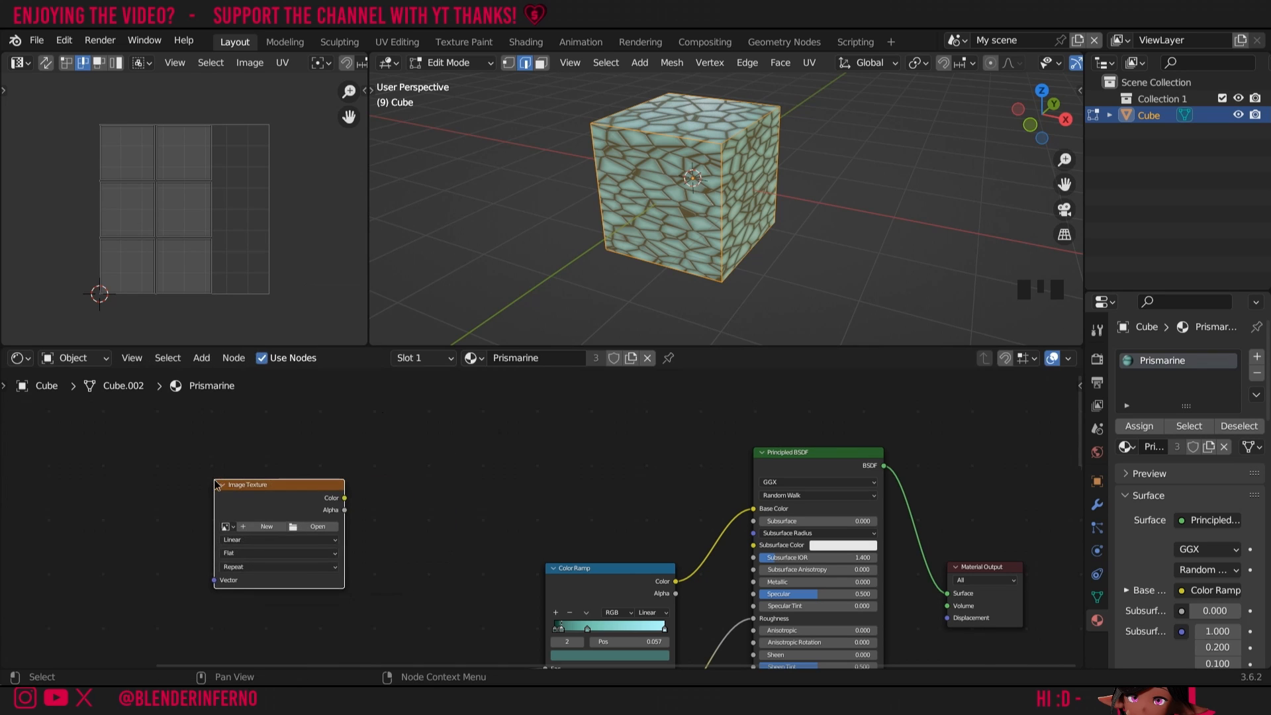
Create a 2048 x 2048 px image named PrismarineNormalOpenGL without Alpha in the new texture node.
left_click(260, 527)
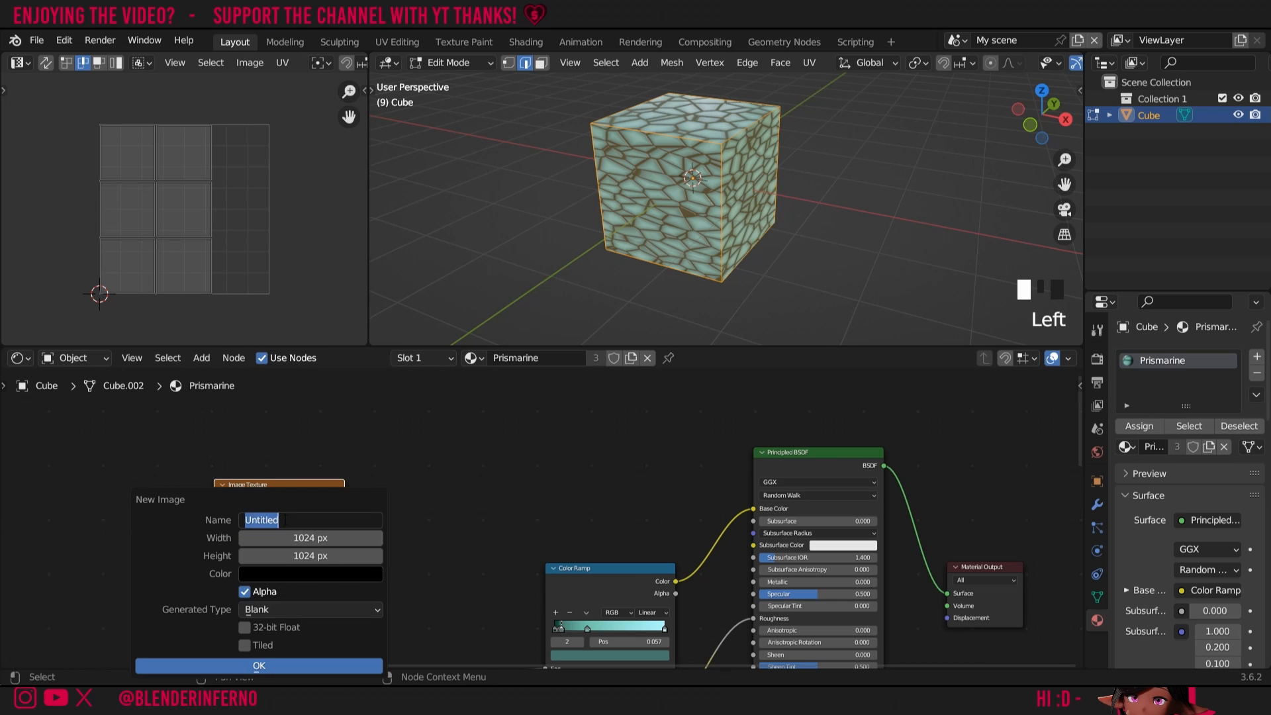
type("PrismarineN")
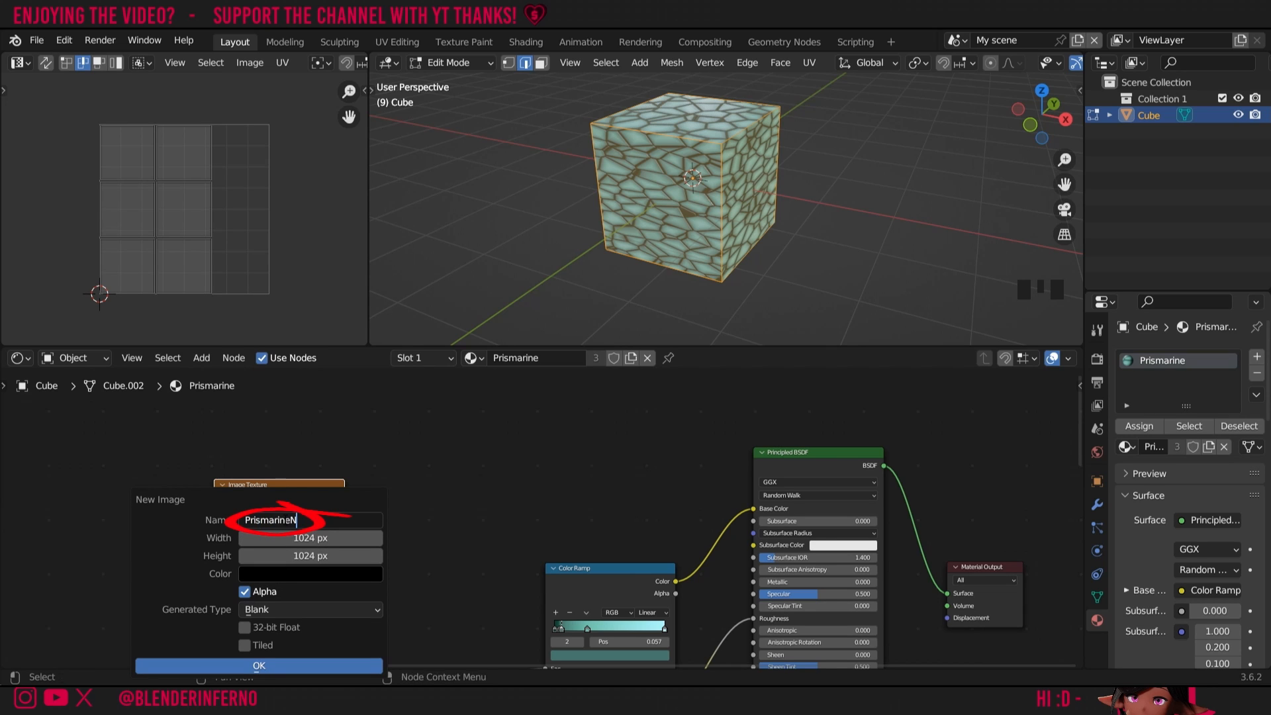
type("ormalOpenGL")
key("Return")
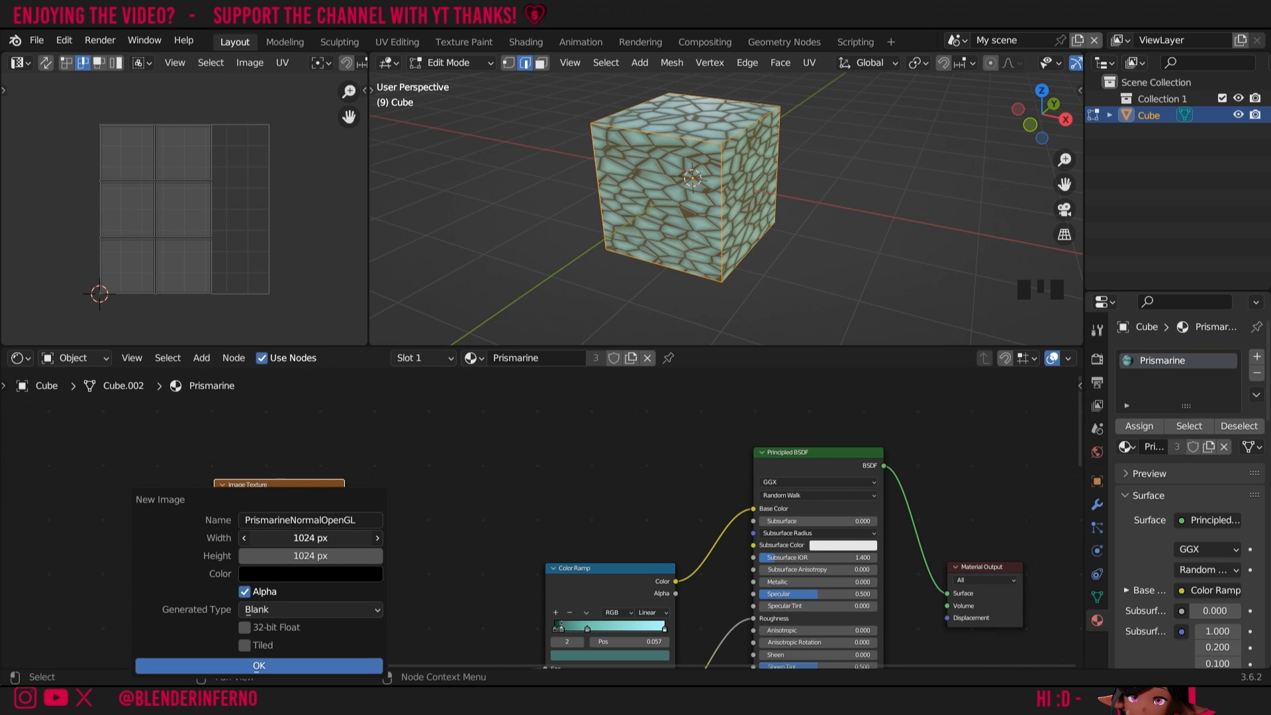
left_click(311, 538)
left_click(312, 537)
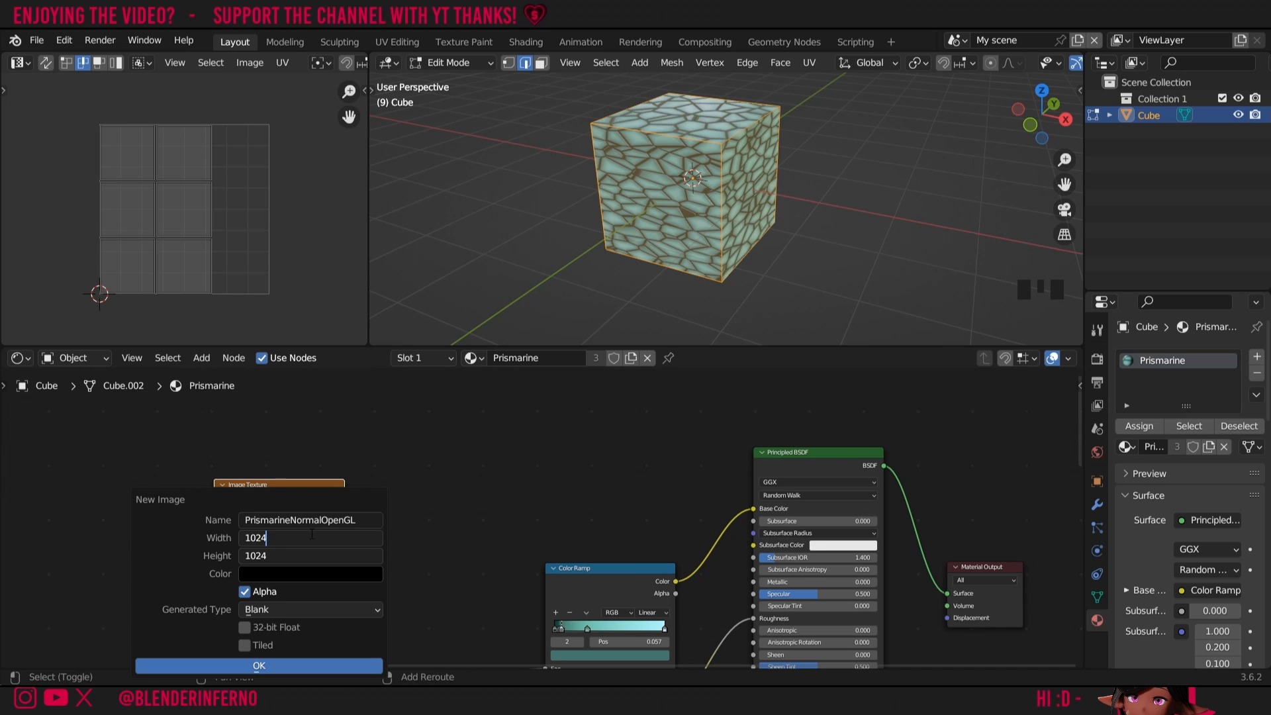
type("*2")
key("Return")
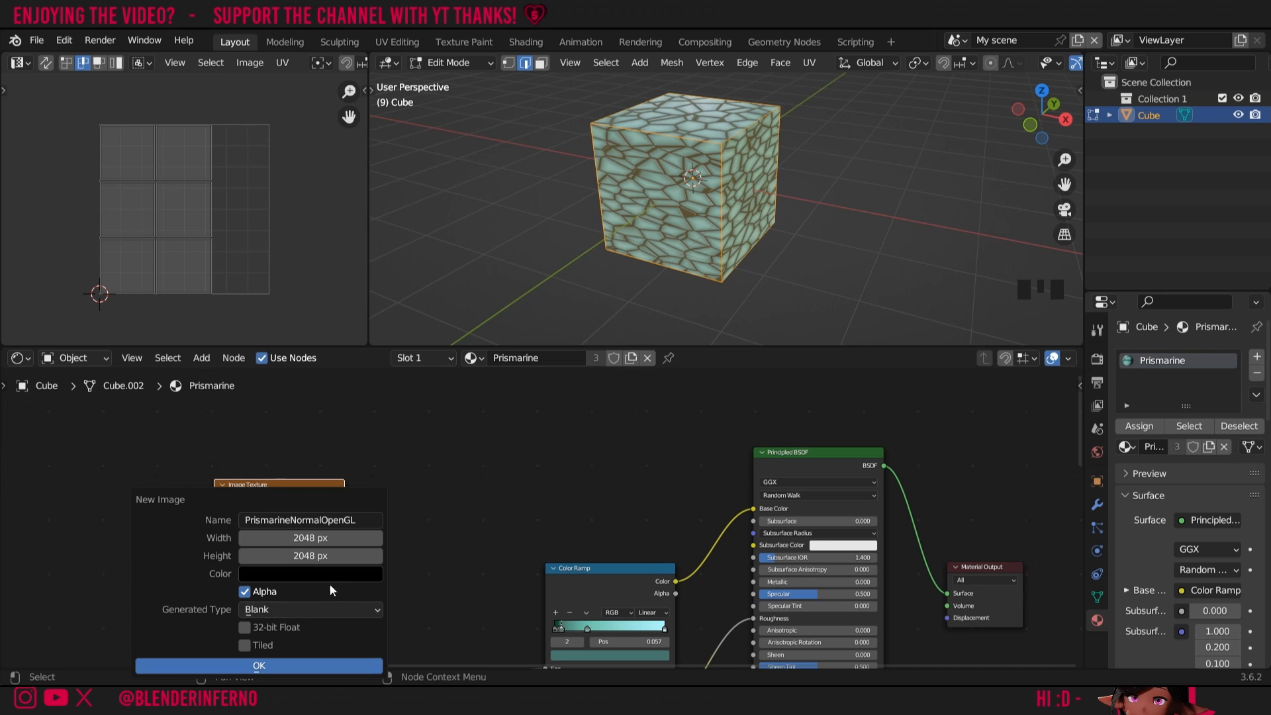
left_click(245, 592)
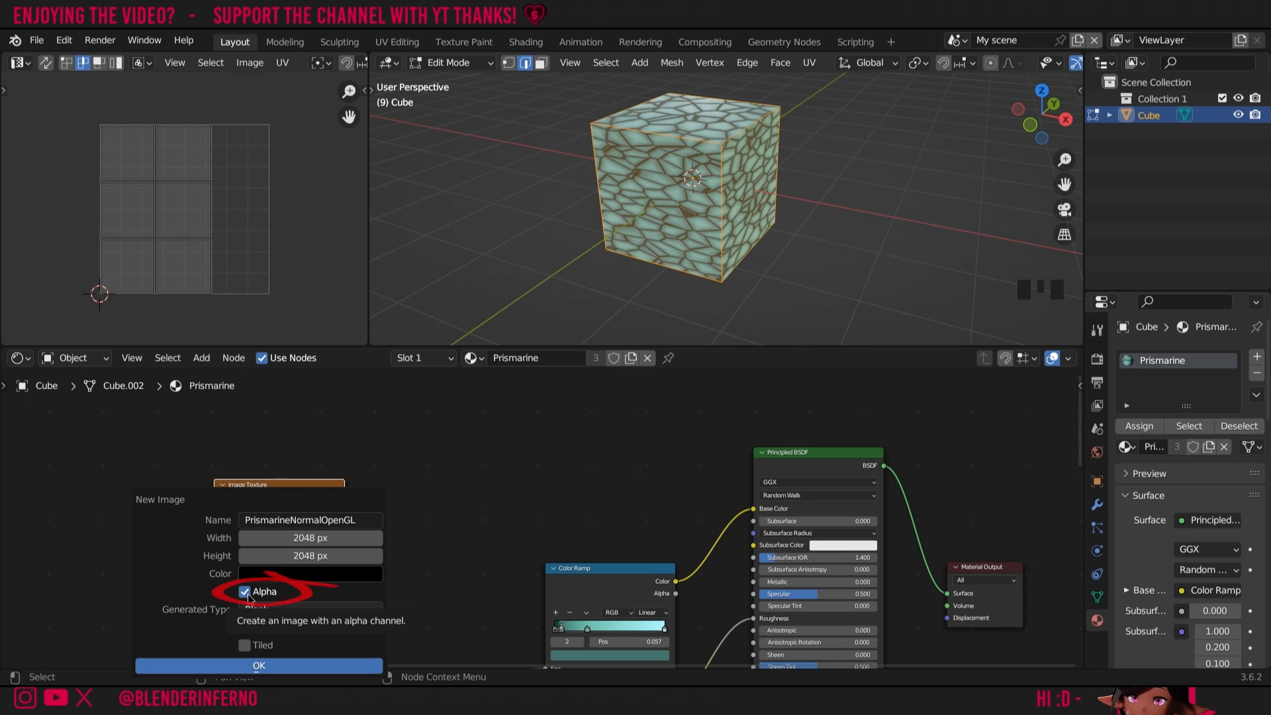
left_click(261, 666)
Set the PrismarineNormalOpenGL image's color space to Non-Color.
left_click(297, 593)
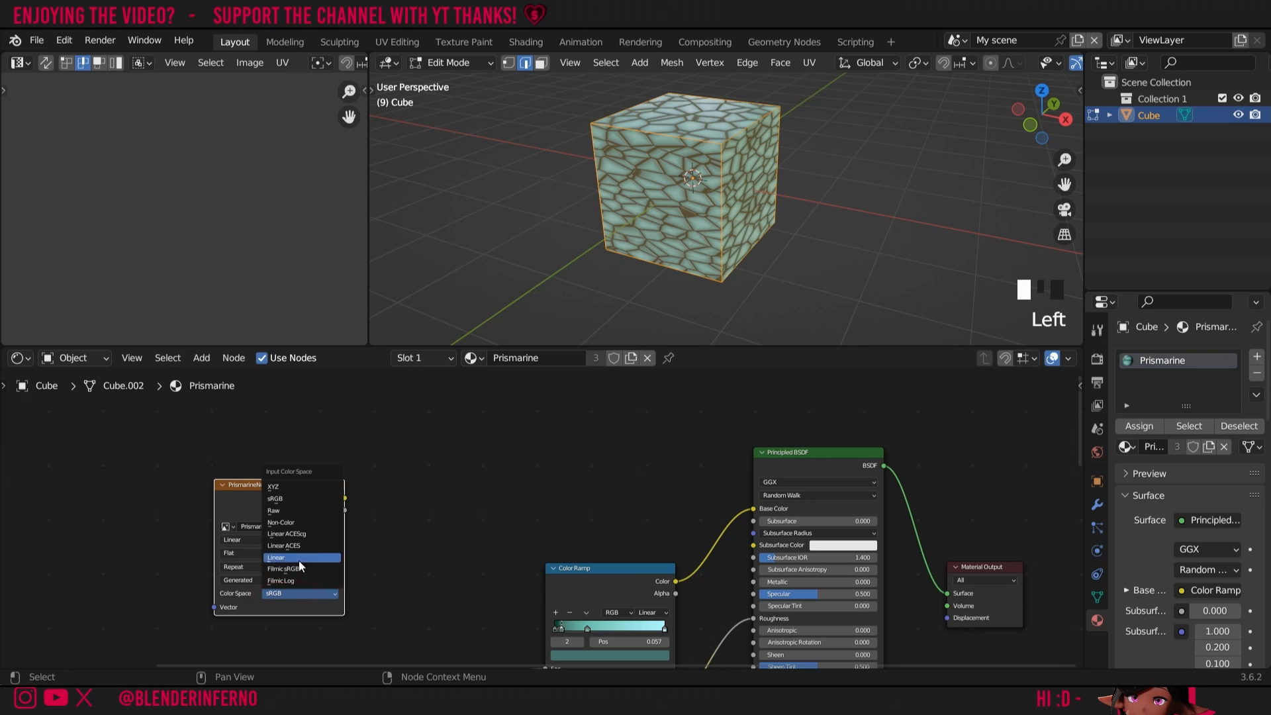
left_click(297, 521)
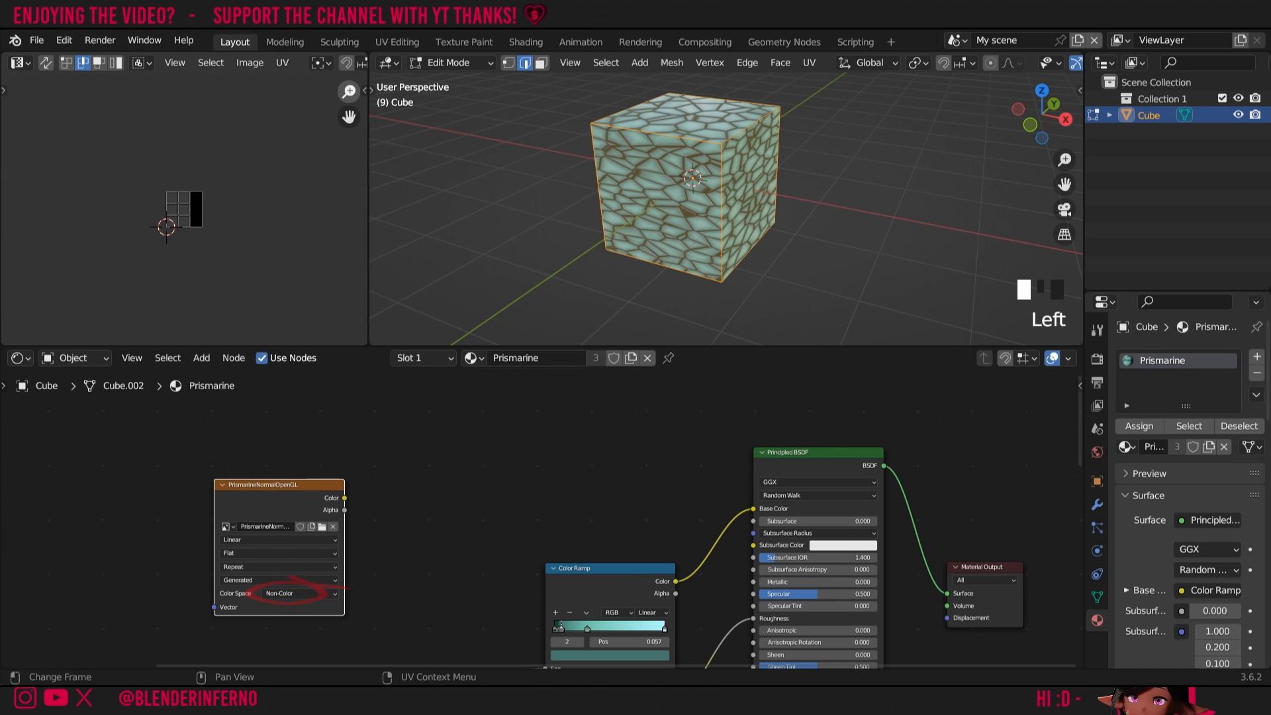
scroll(265, 199, "up", 8)
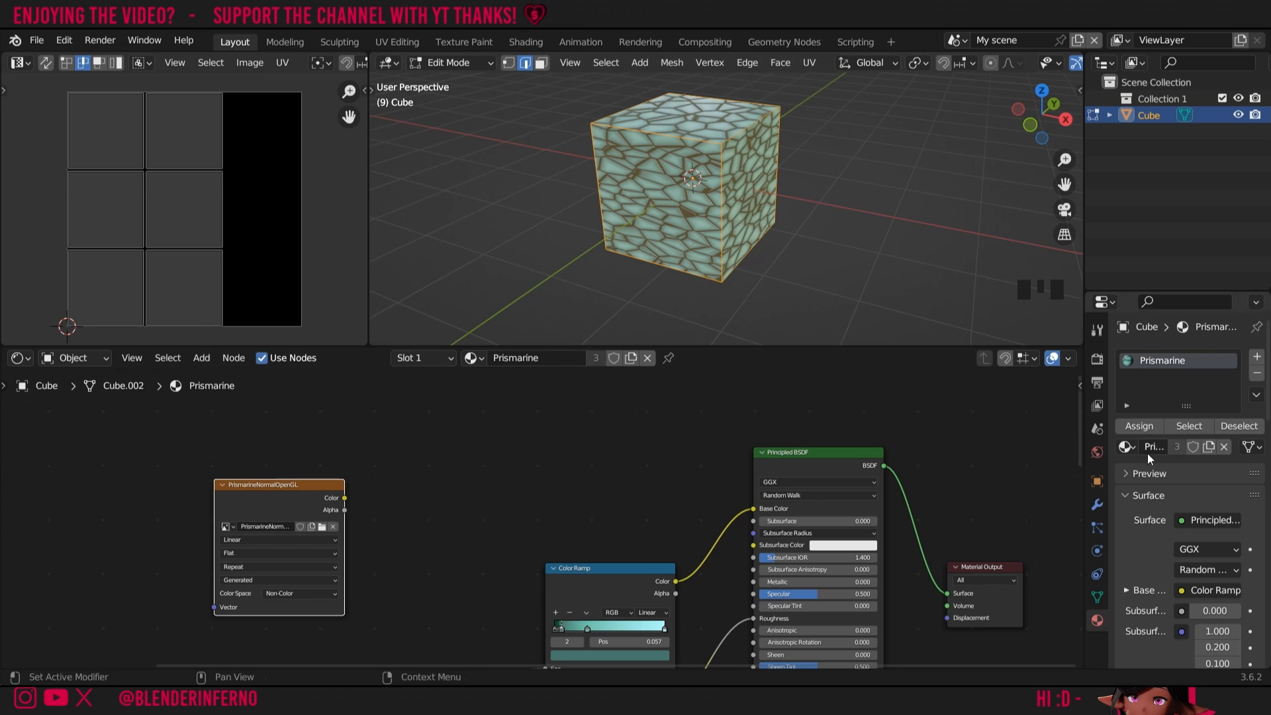
Set the Cycles render sampling to 10 max samples and 0 min samples.
left_click(1097, 359)
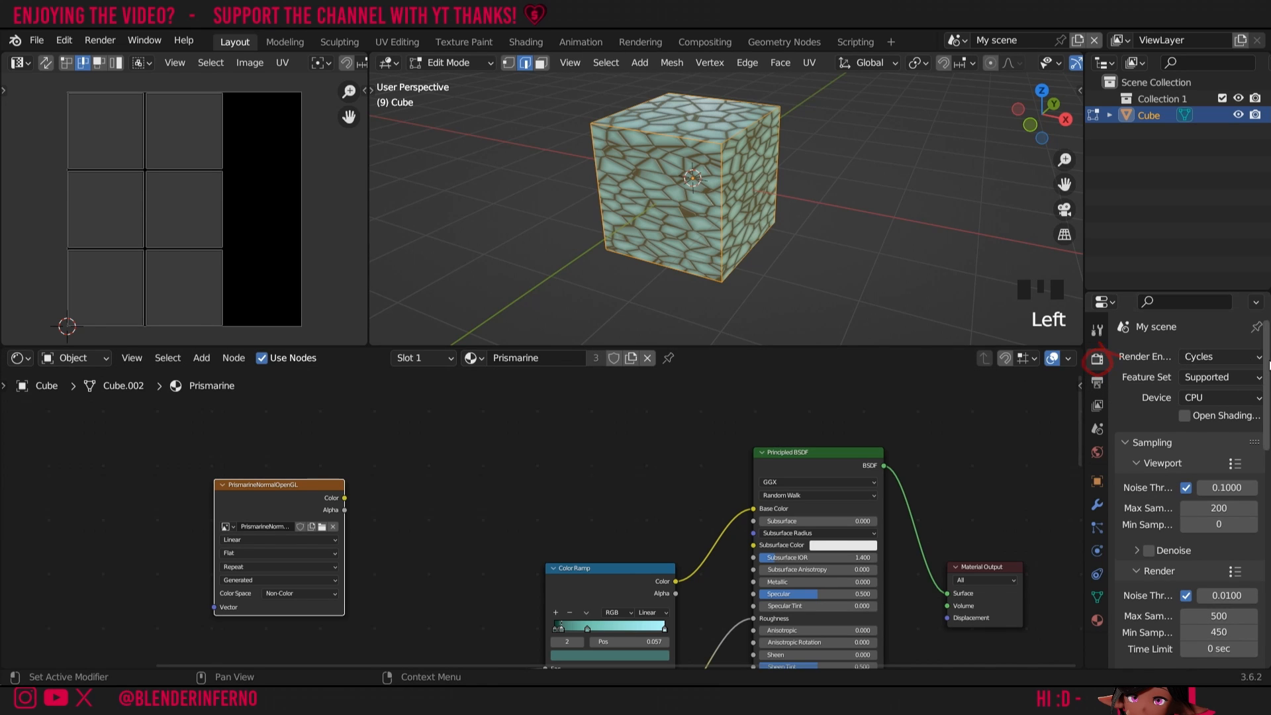
left_click_drag(1267, 348, 1266, 429)
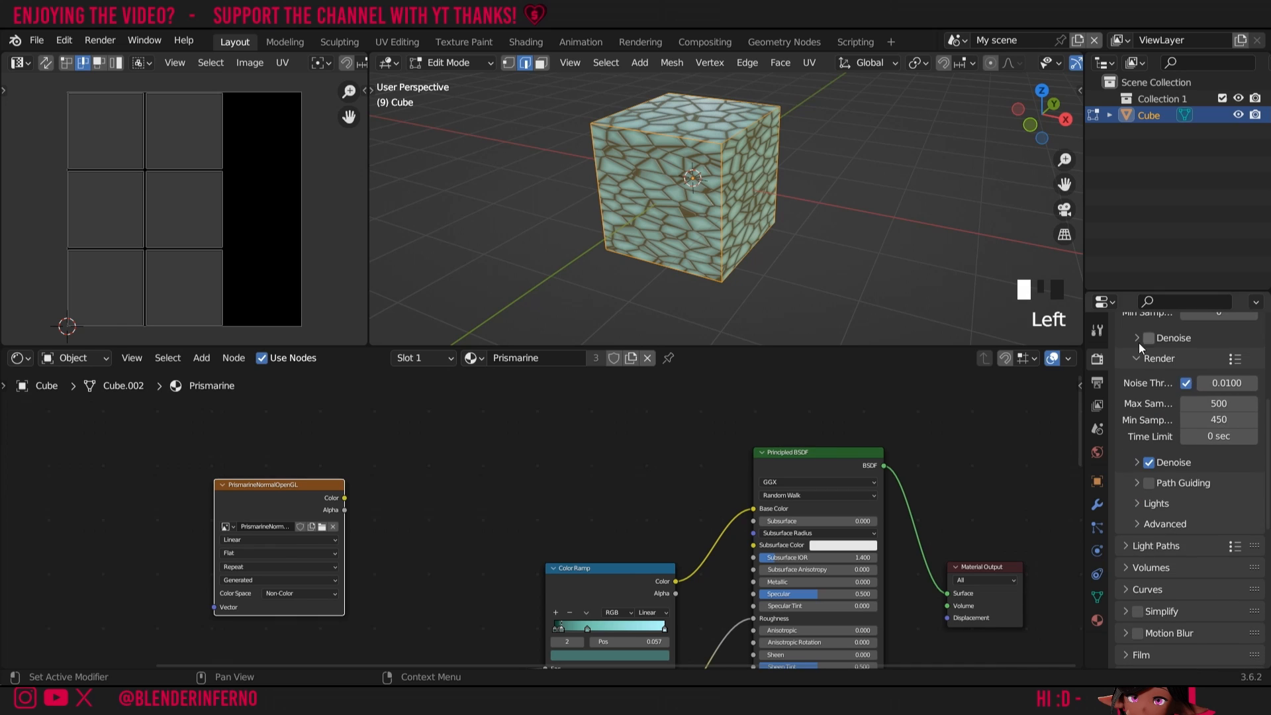
left_click(1218, 403)
type("10")
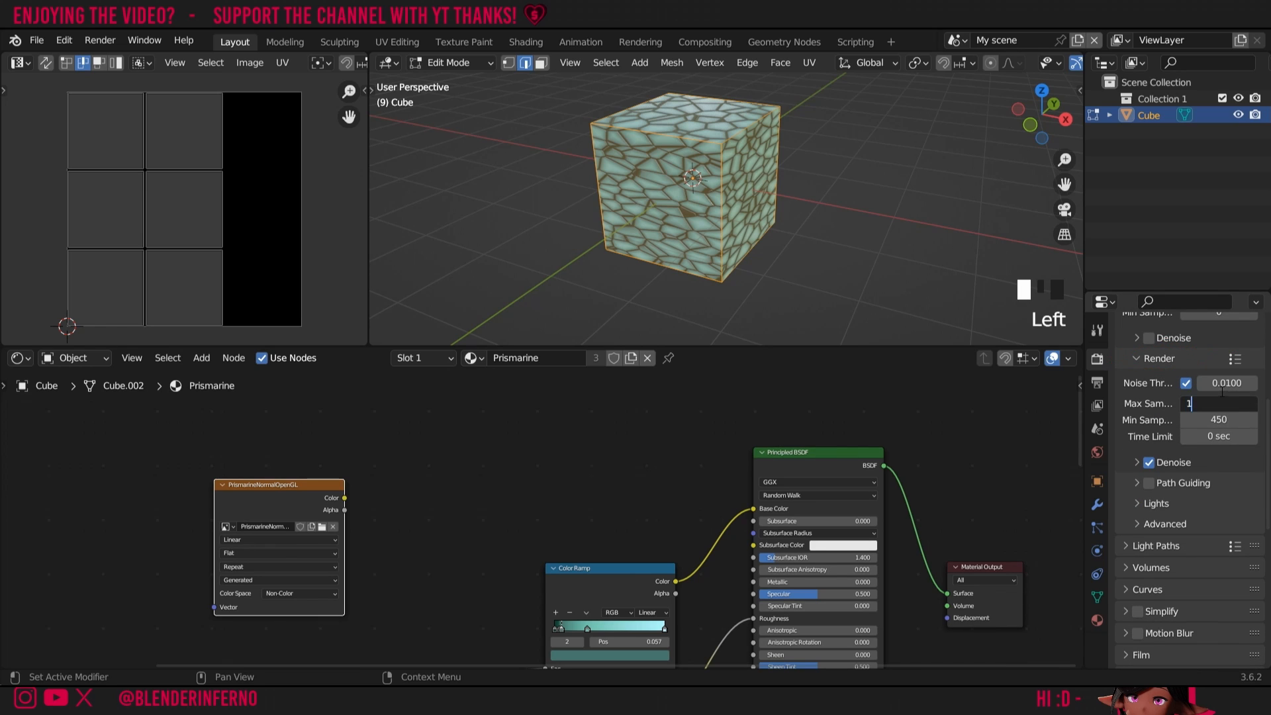
key("Return")
double_click(1214, 421)
type("0")
key("Return")
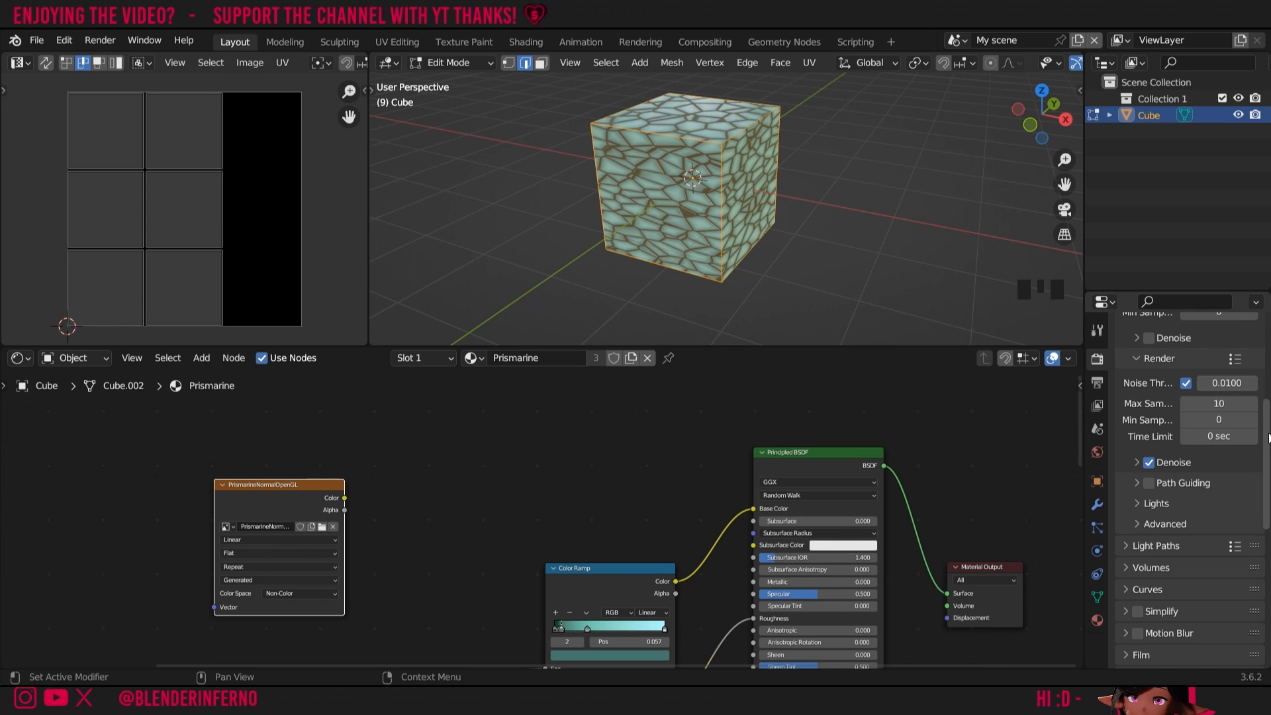
Set the bake type to Normal and the bake margin size to 8 px.
left_click_drag(1269, 437, 1269, 570)
left_click(1202, 415)
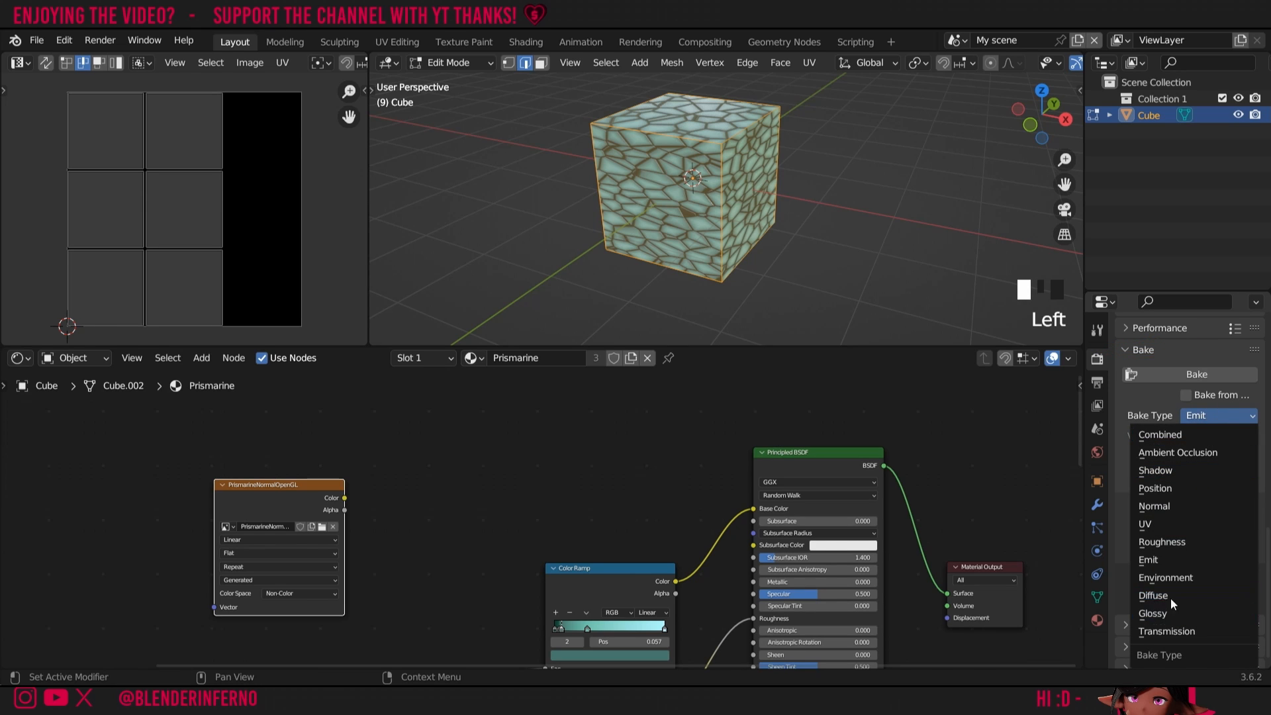
left_click(1154, 506)
scroll(1200, 407, "down", 2)
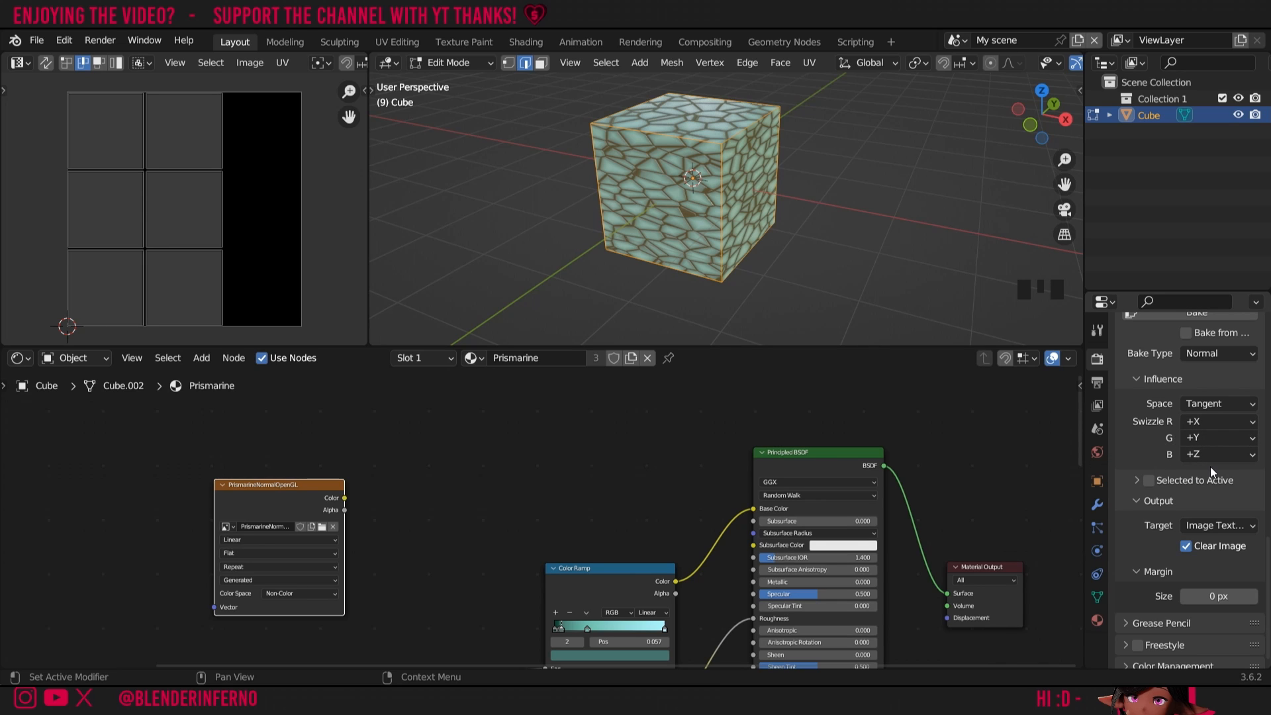
double_click(1211, 588)
type("8")
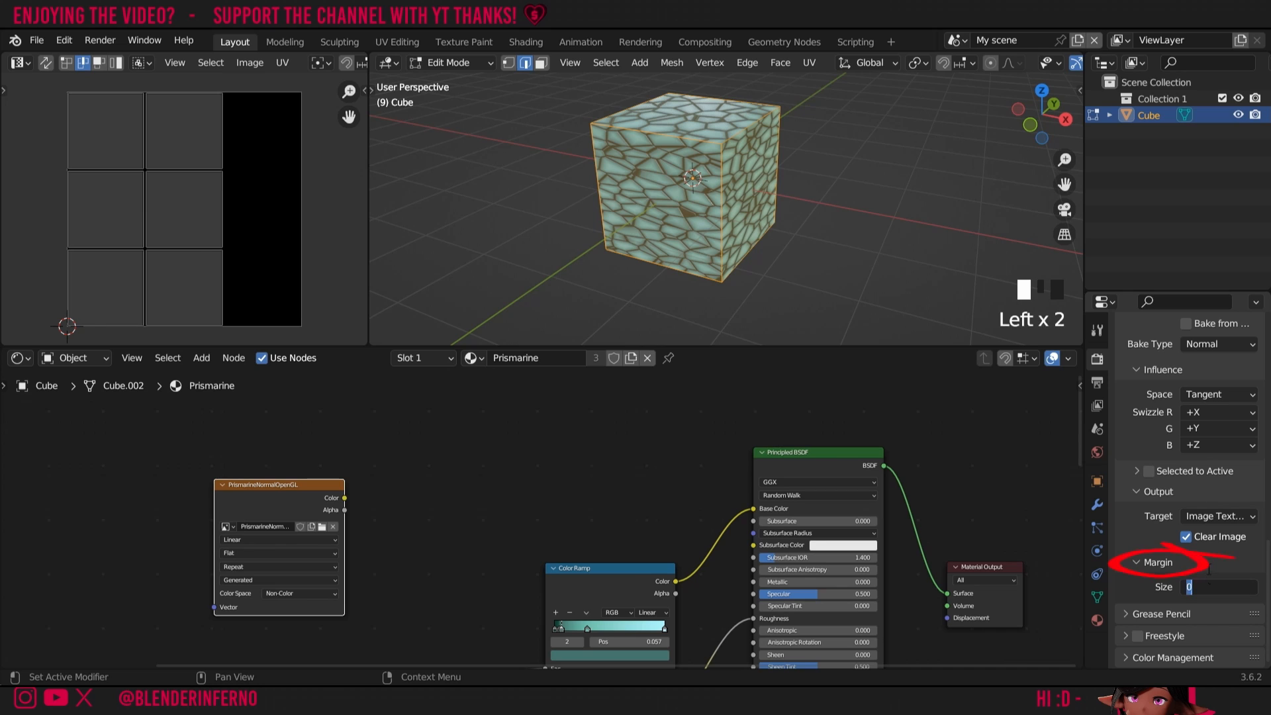
key("Return")
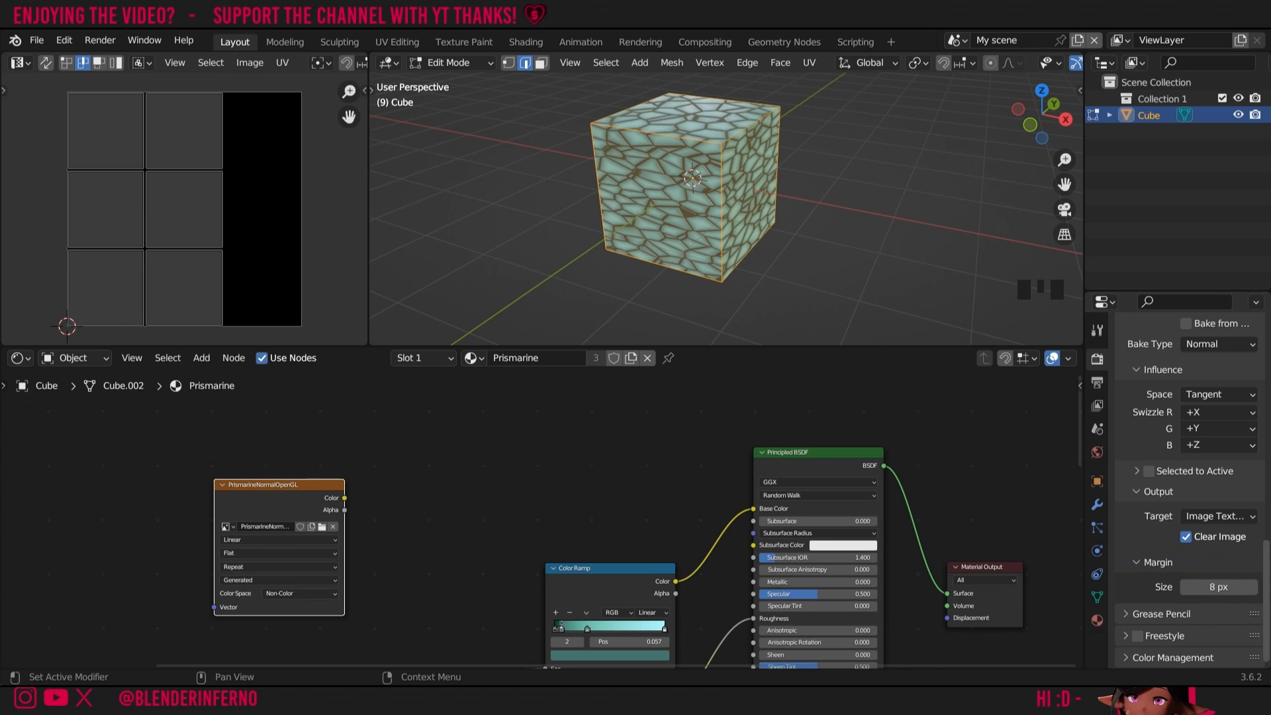
Save the blend file and bake the material's normals into the PrismarineNormalOpenGL image.
key("ctrl+s")
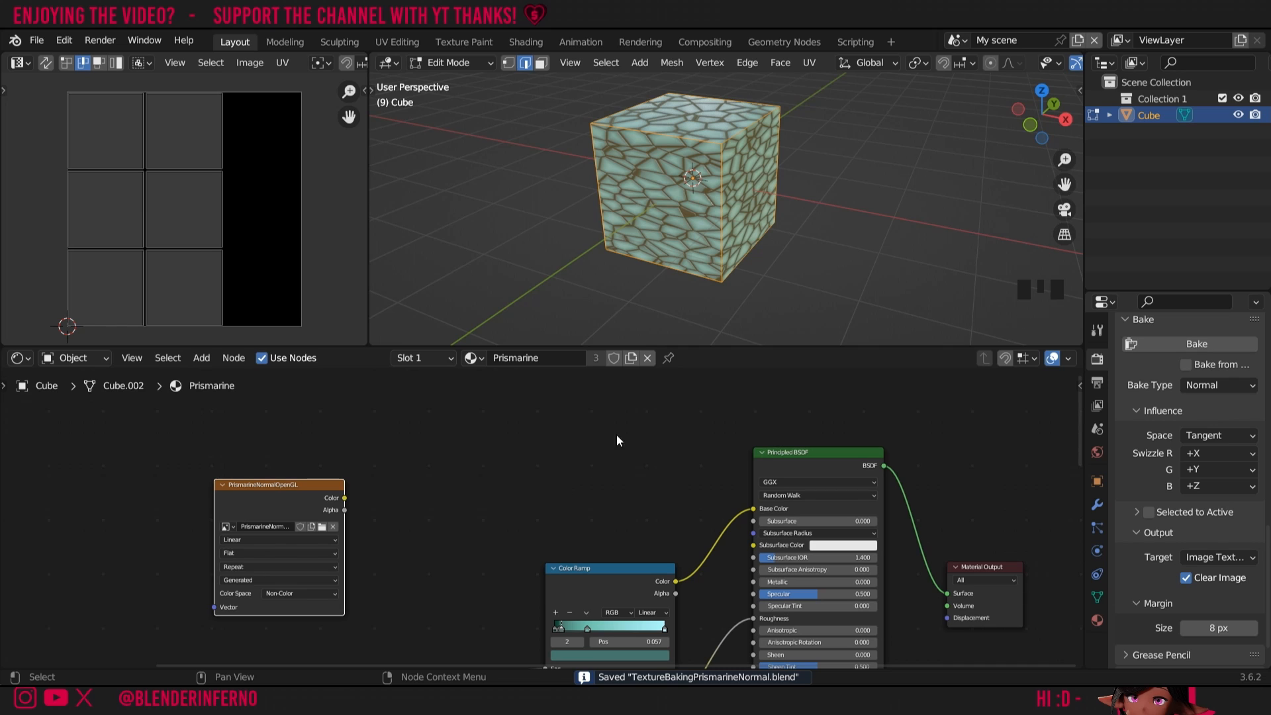
left_click(288, 501)
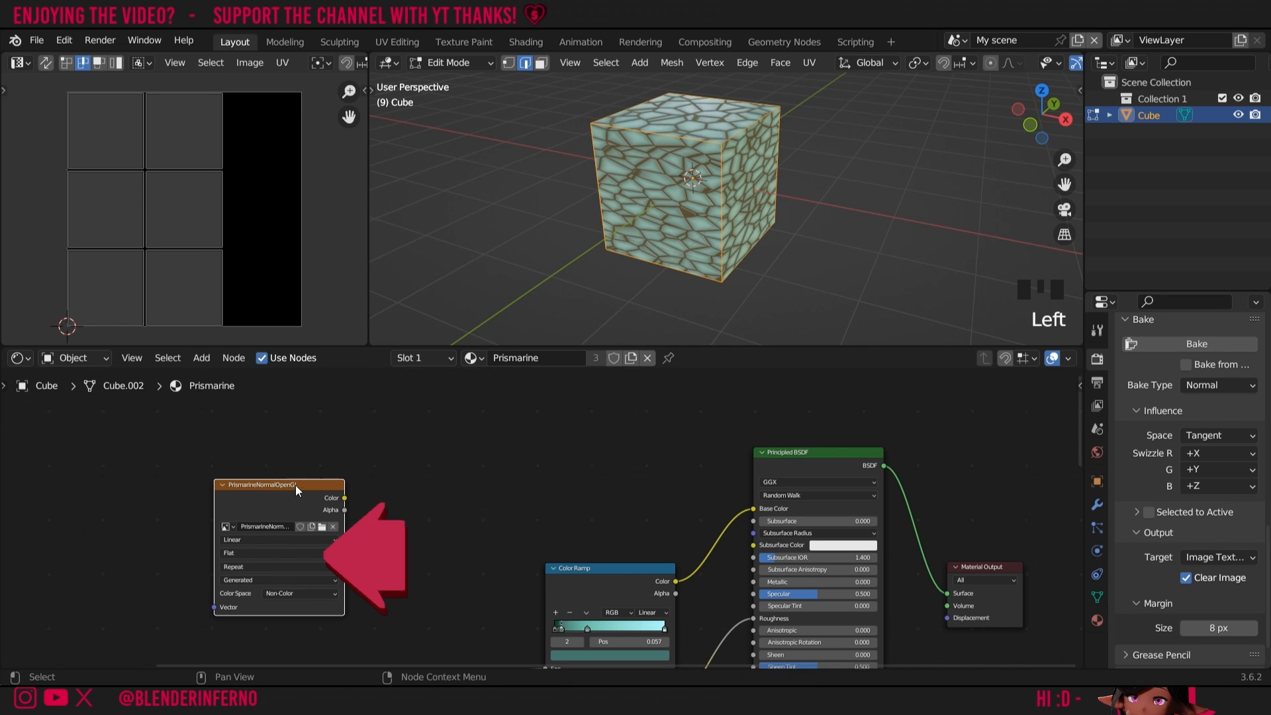
left_click(1201, 347)
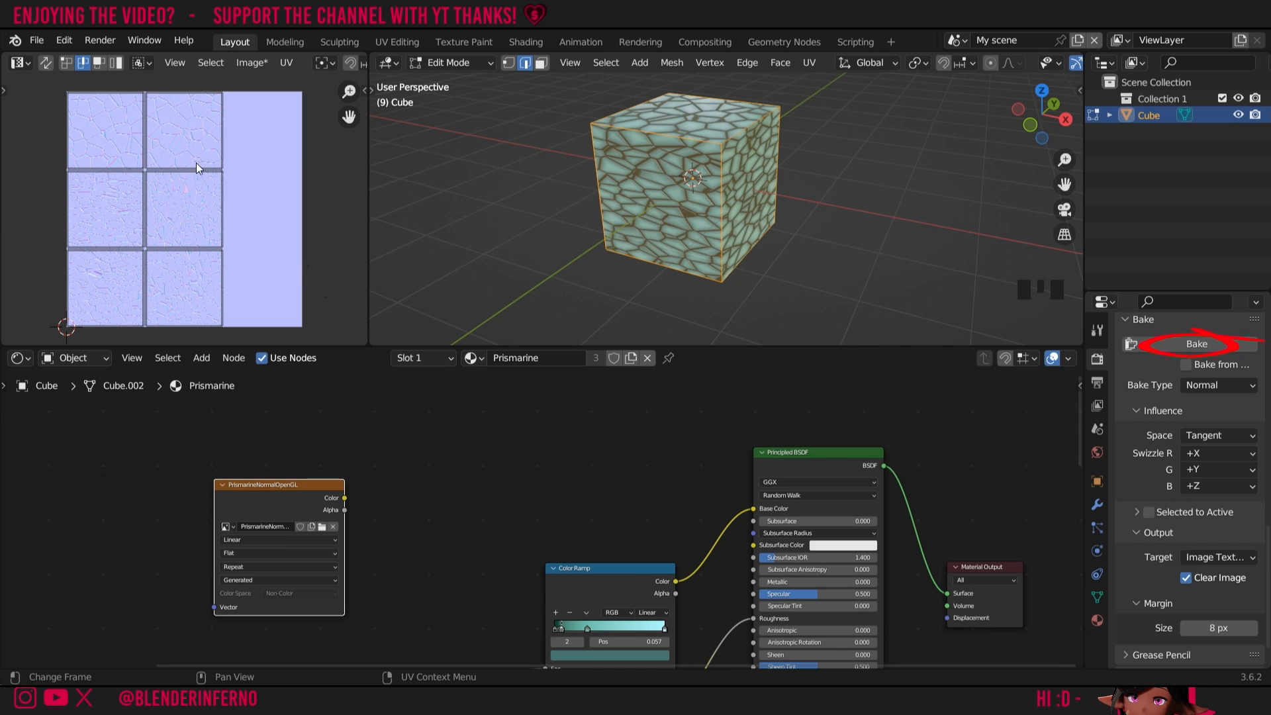
Save the baked PrismarineNormalOpenGL image to an image file.
left_click_drag(349, 90, 350, 85)
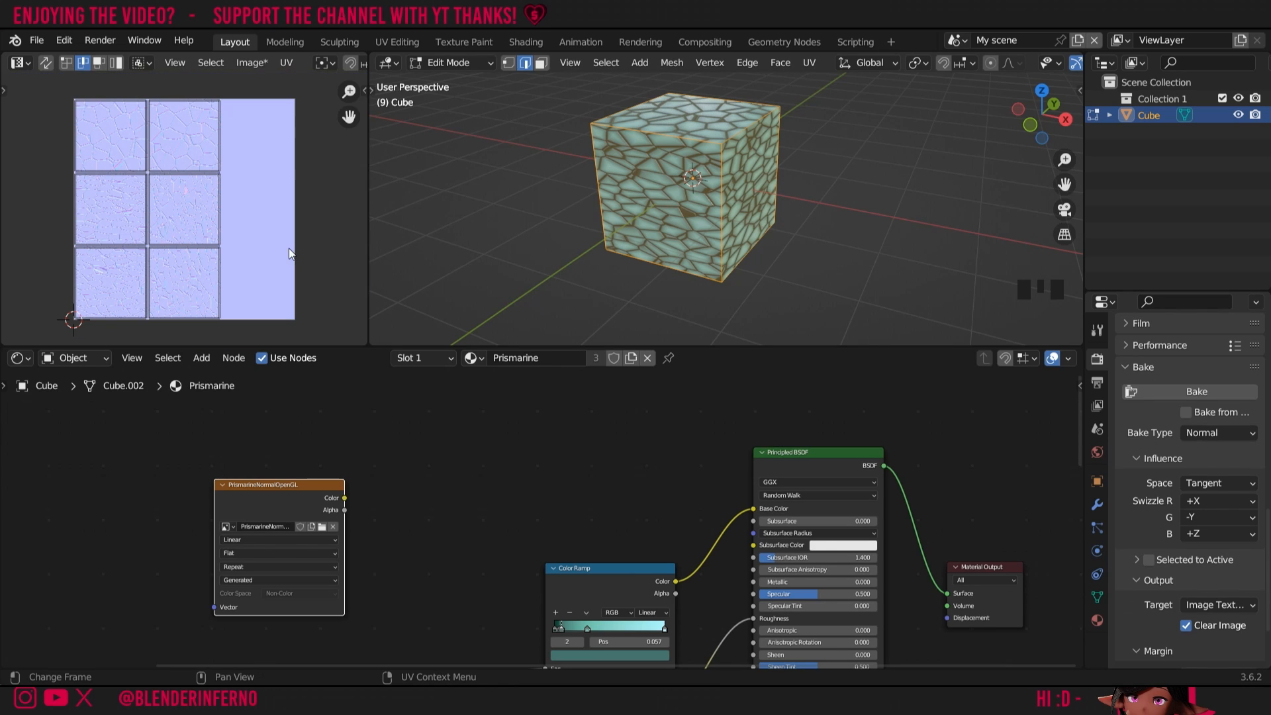
left_click(251, 63)
left_click(896, 583)
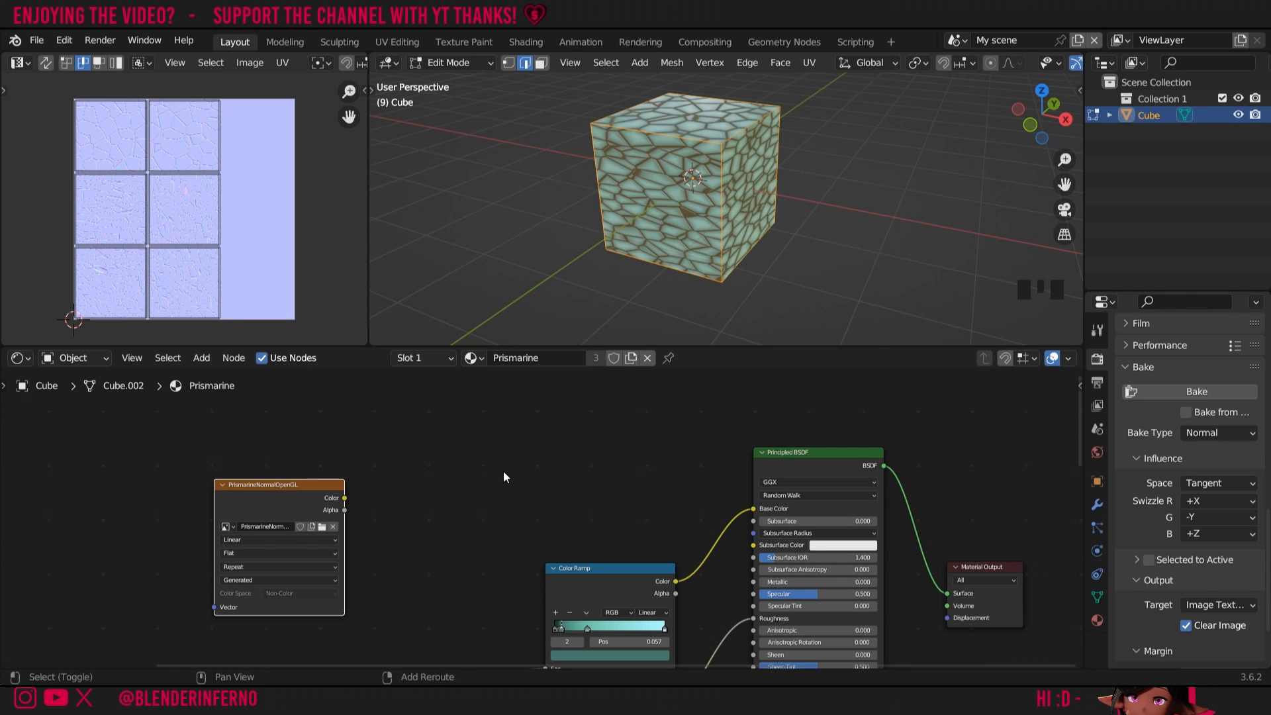
Add an Image Texture node beside the PrismarineNormalOpenGL node.
key("shift+a")
mouse_move(492, 470)
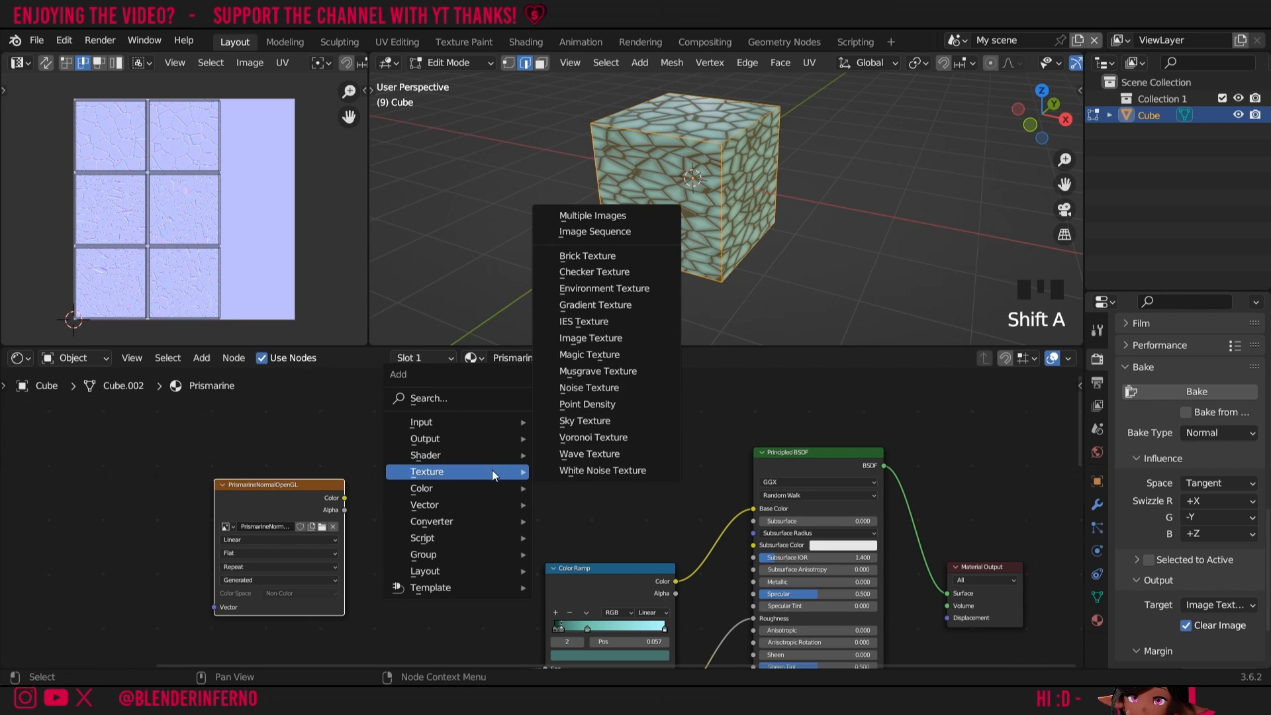
left_click(599, 338)
left_click(413, 437)
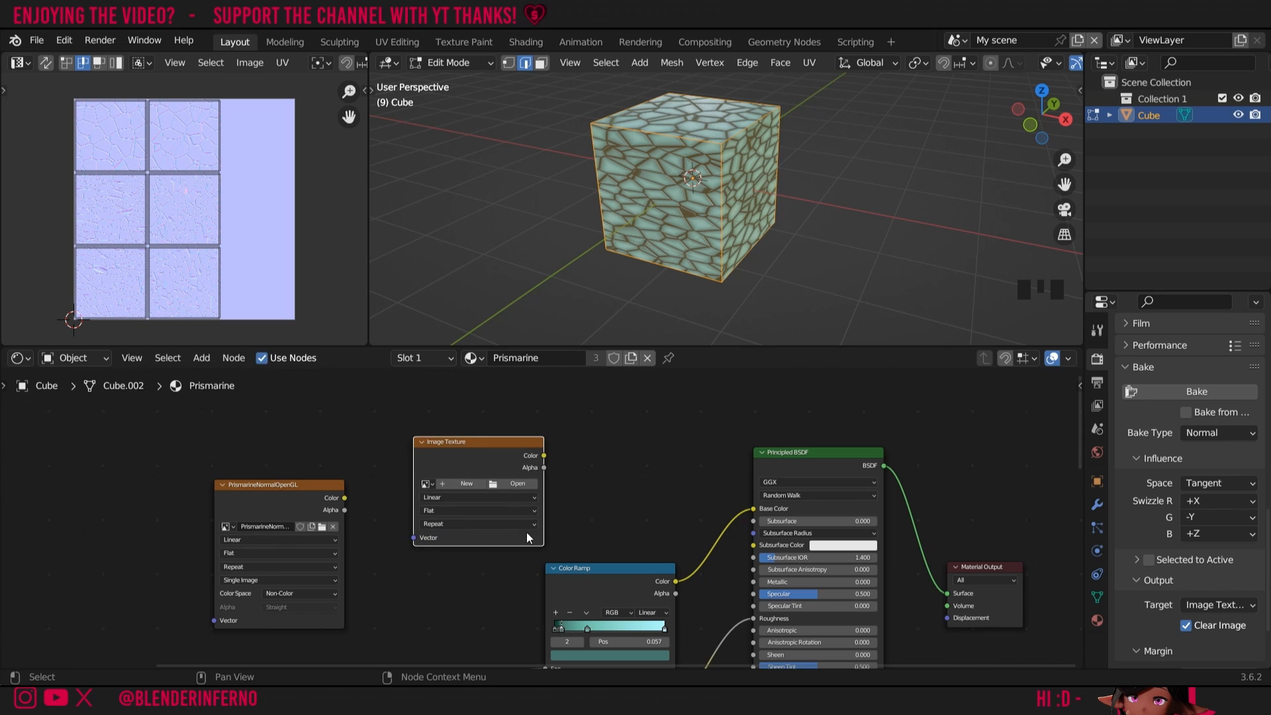
Create a 2048 × 2048 px image named PrismarineNormalDirectX without alpha in the new node and set its color space to Non-Color.
left_click(454, 482)
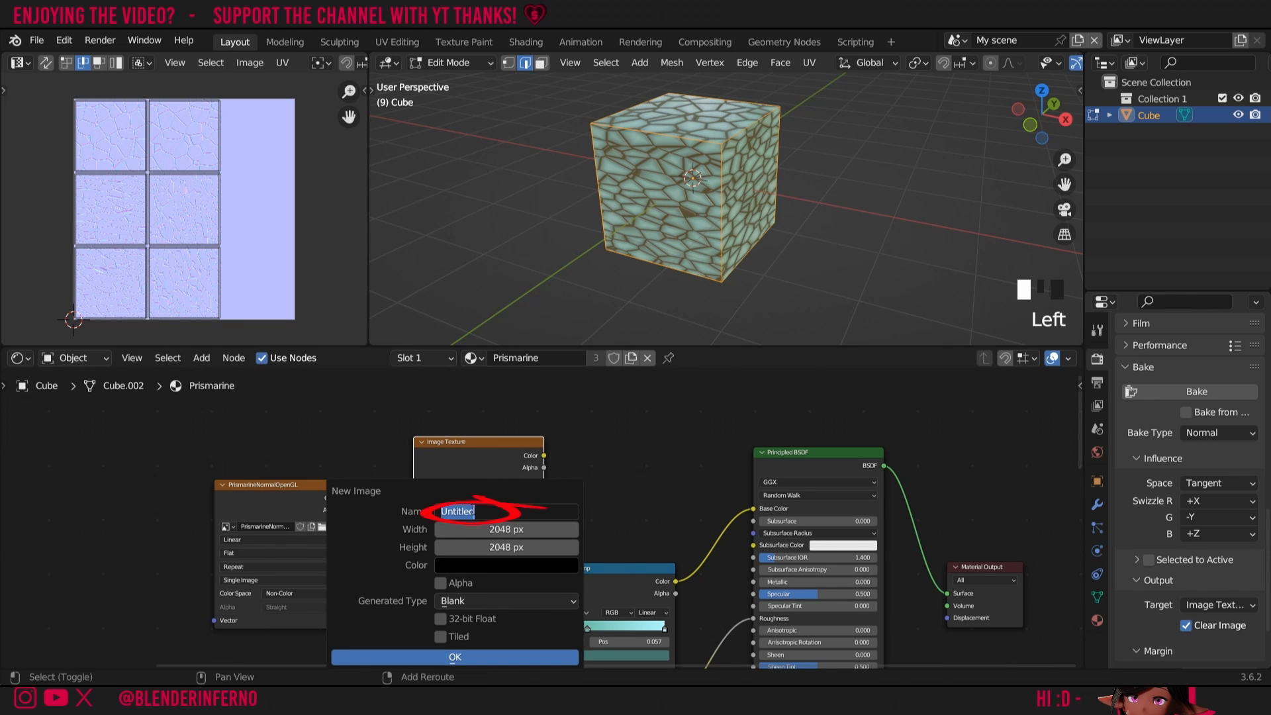
type("PrismarineNormalD")
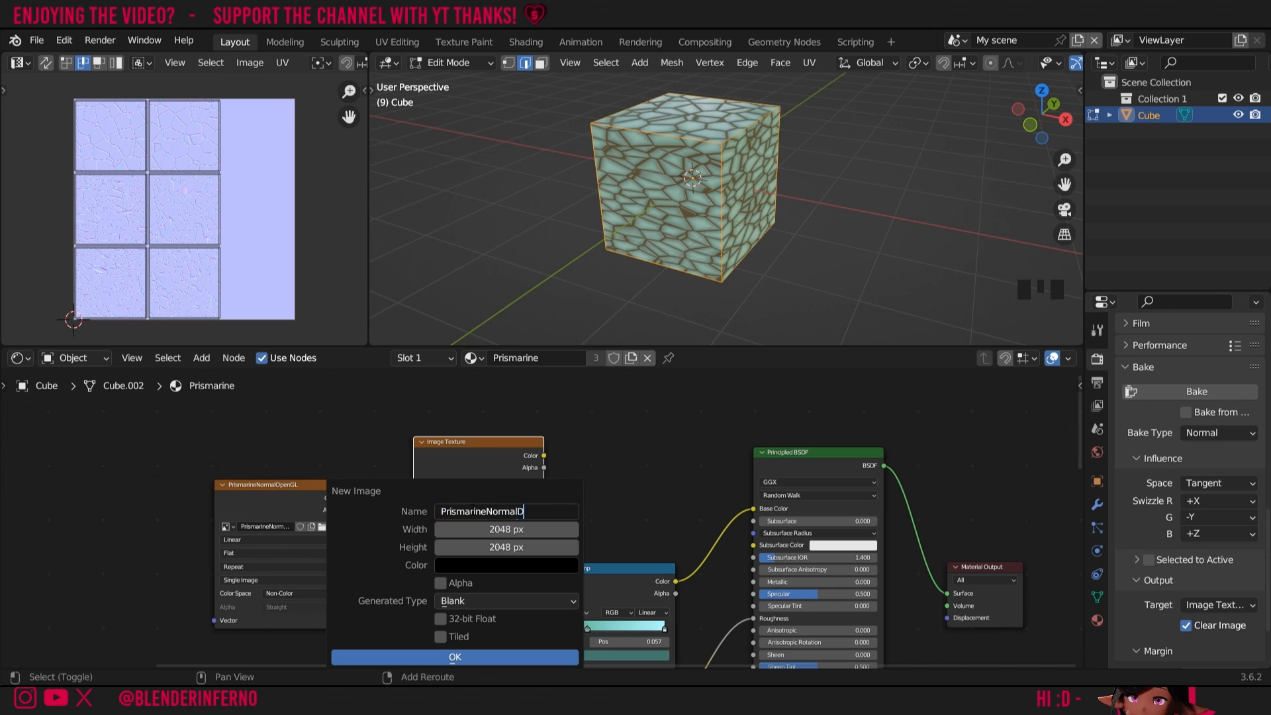
type("irectX")
key("Return")
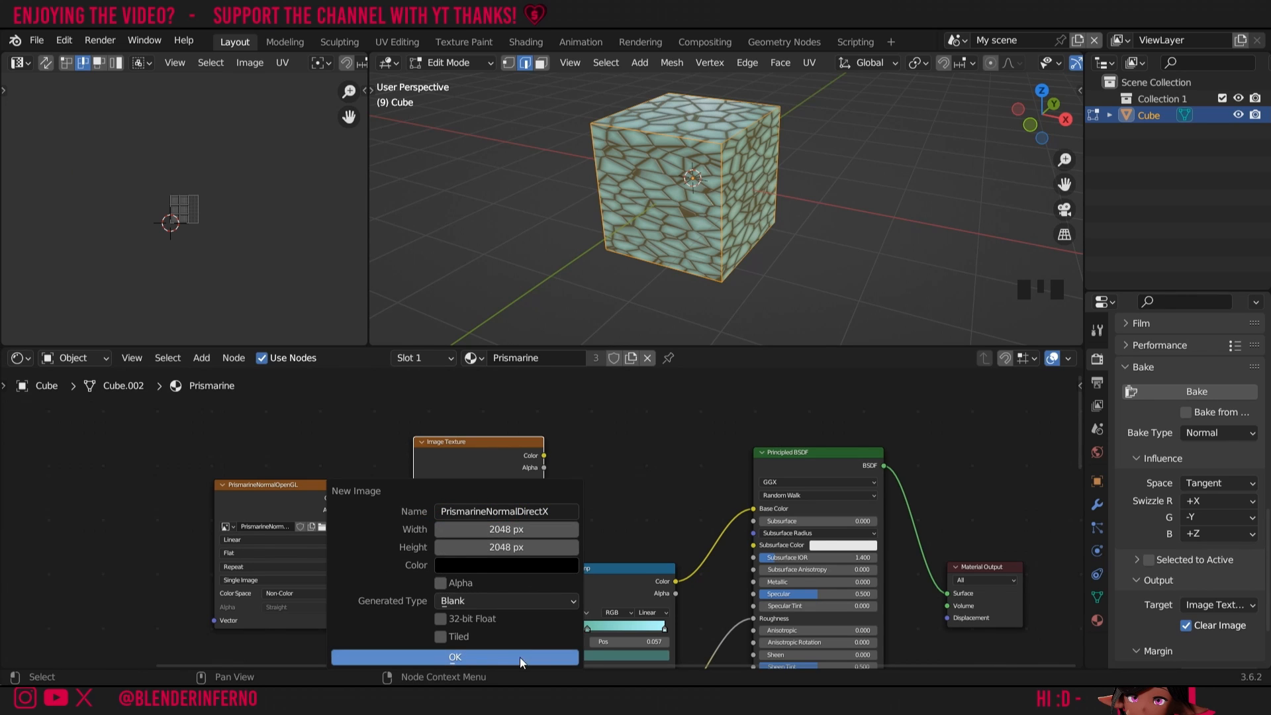
left_click(463, 657)
left_click(498, 551)
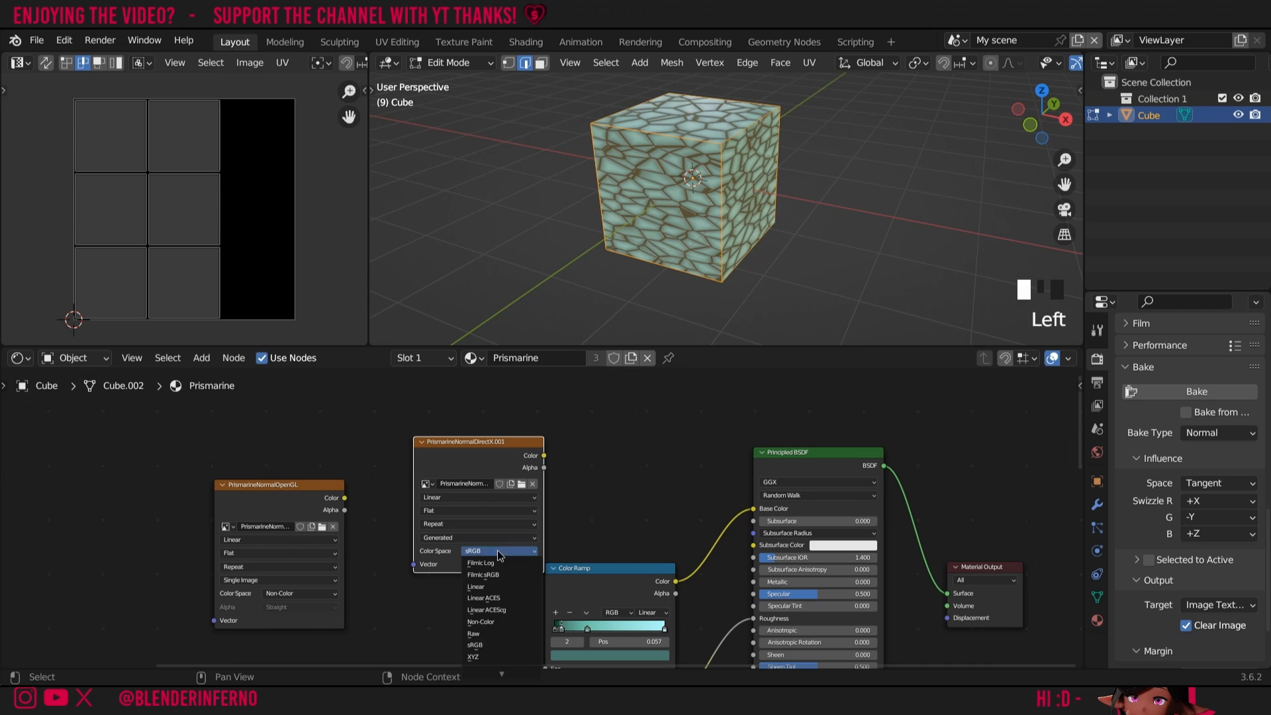
left_click(494, 620)
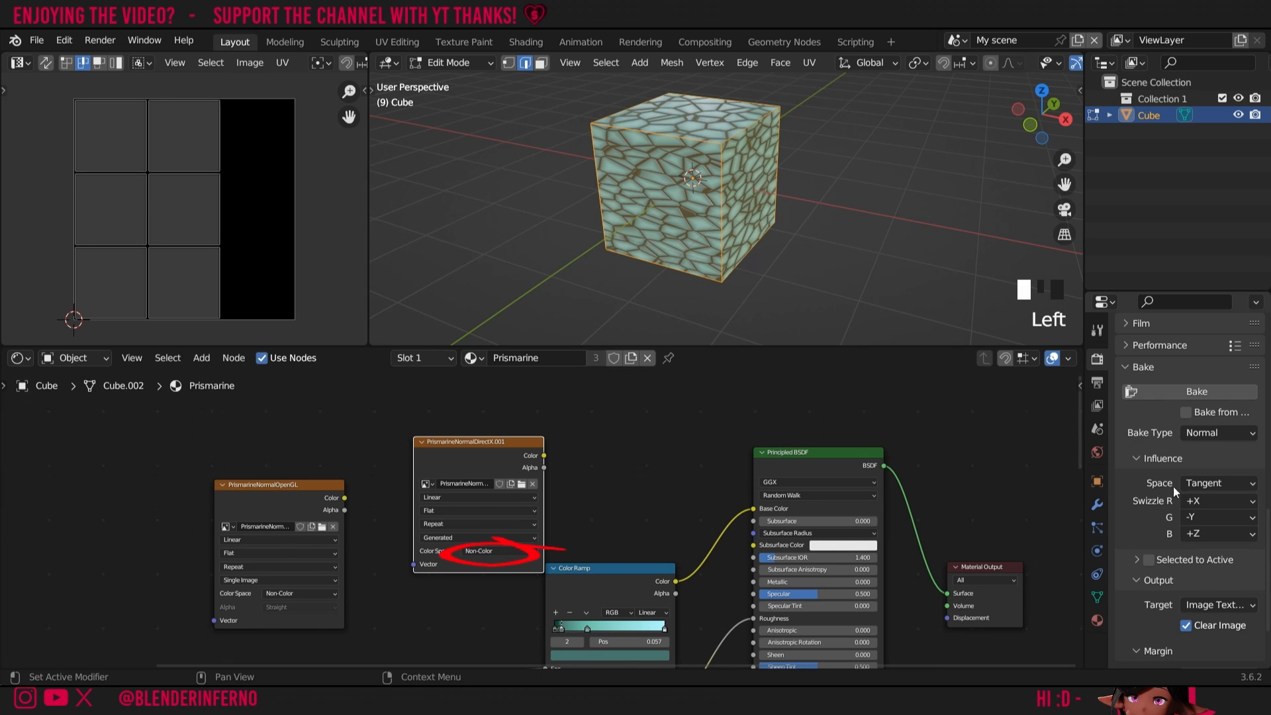
Set the normal bake's G swizzle to -Y and bake the normals into the PrismarineNormalDirectX image.
left_click(1202, 521)
left_click(1209, 503)
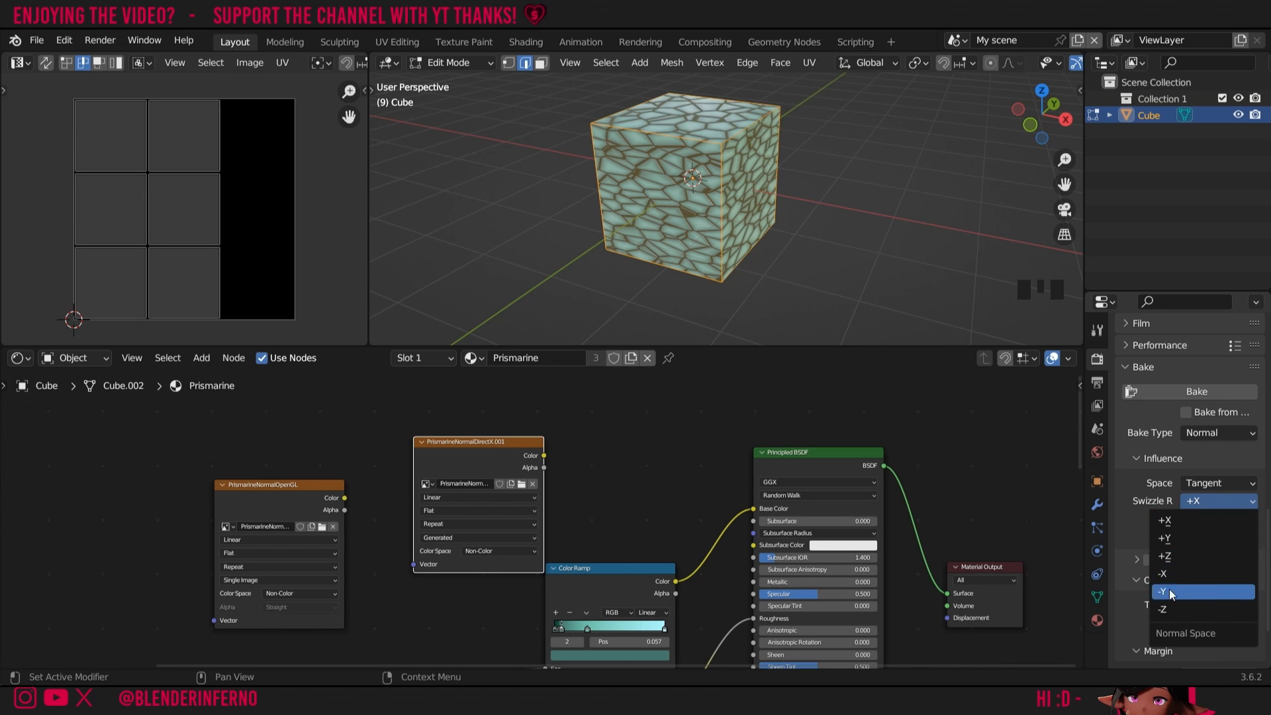
left_click(1211, 517)
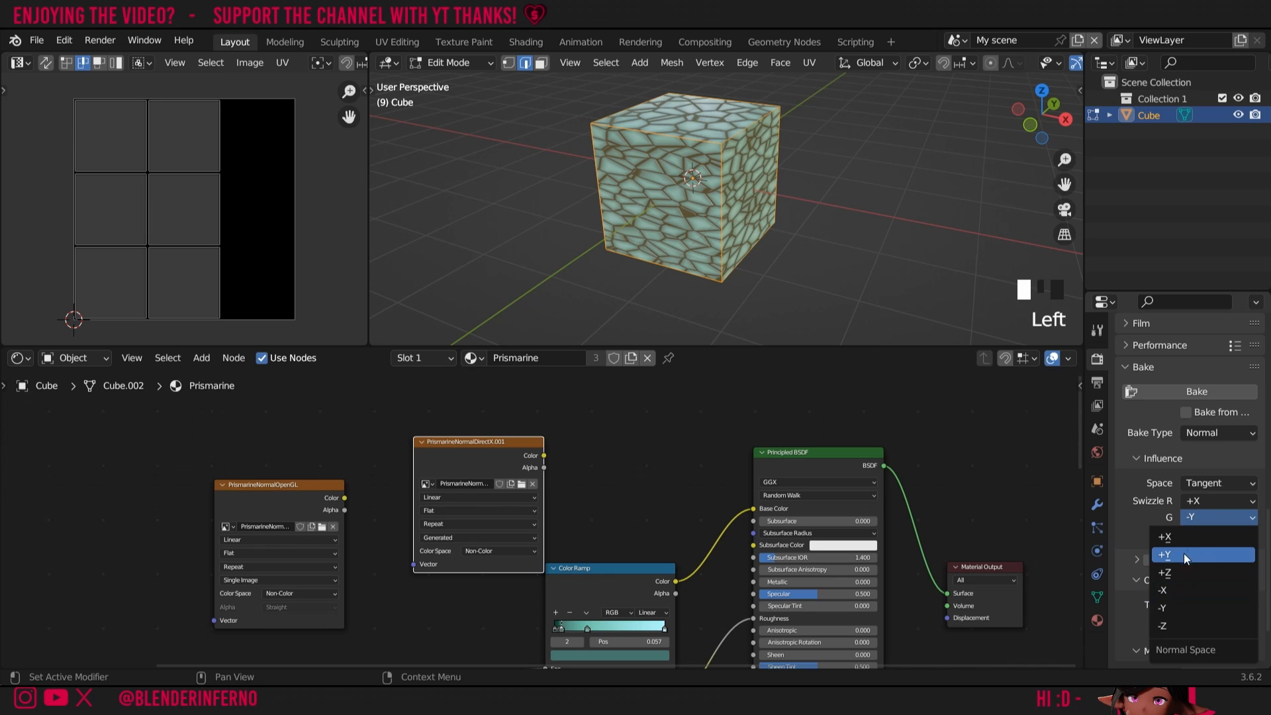
left_click(1169, 609)
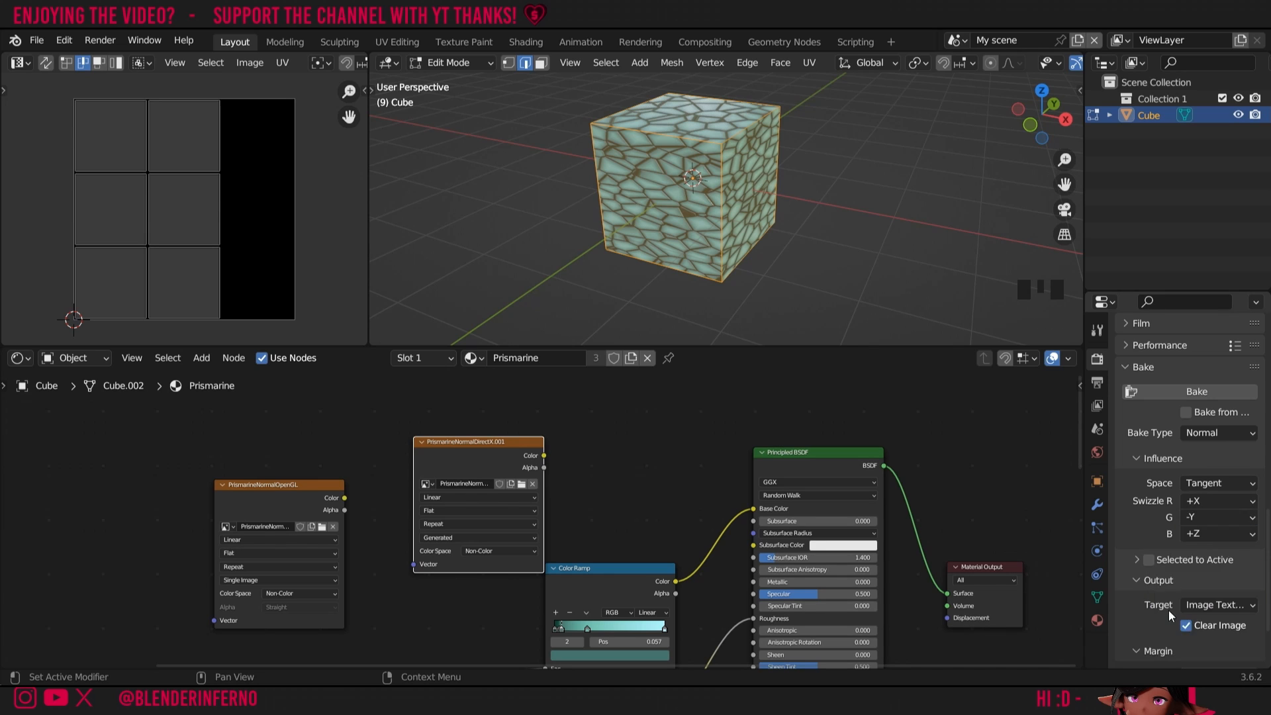
scroll(1255, 498, "down", 2)
left_click(573, 444)
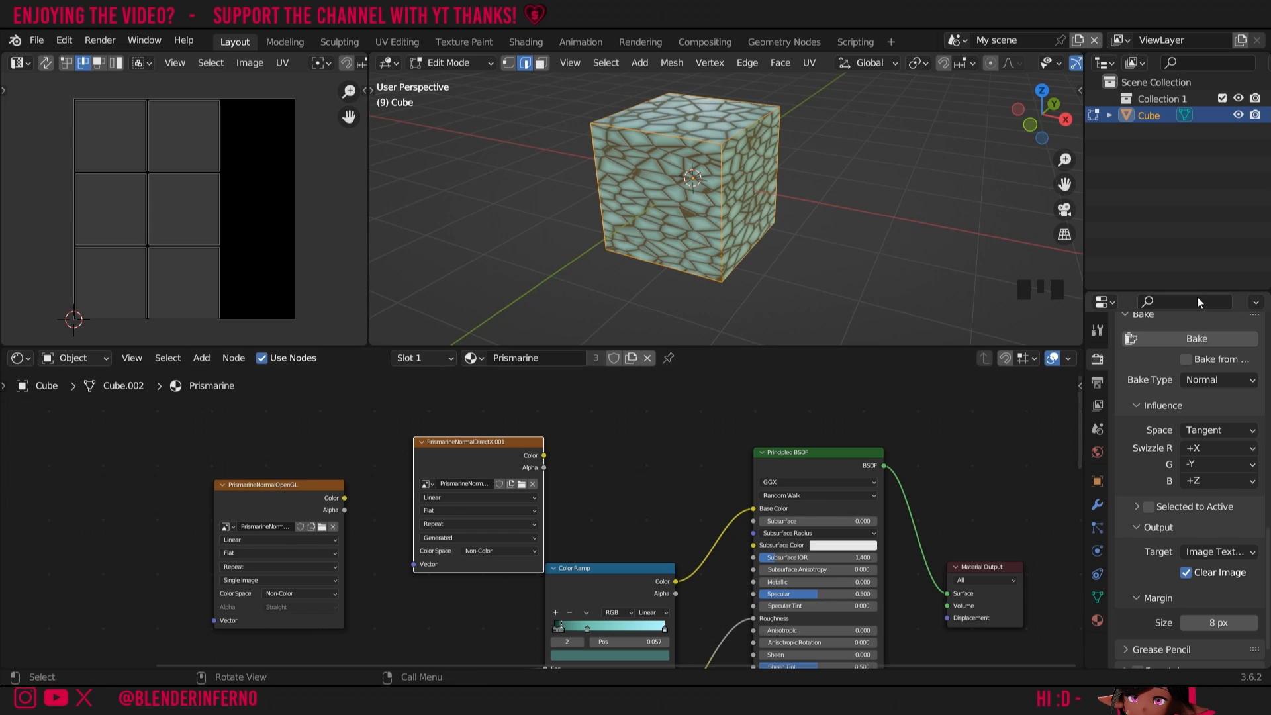
left_click(1181, 340)
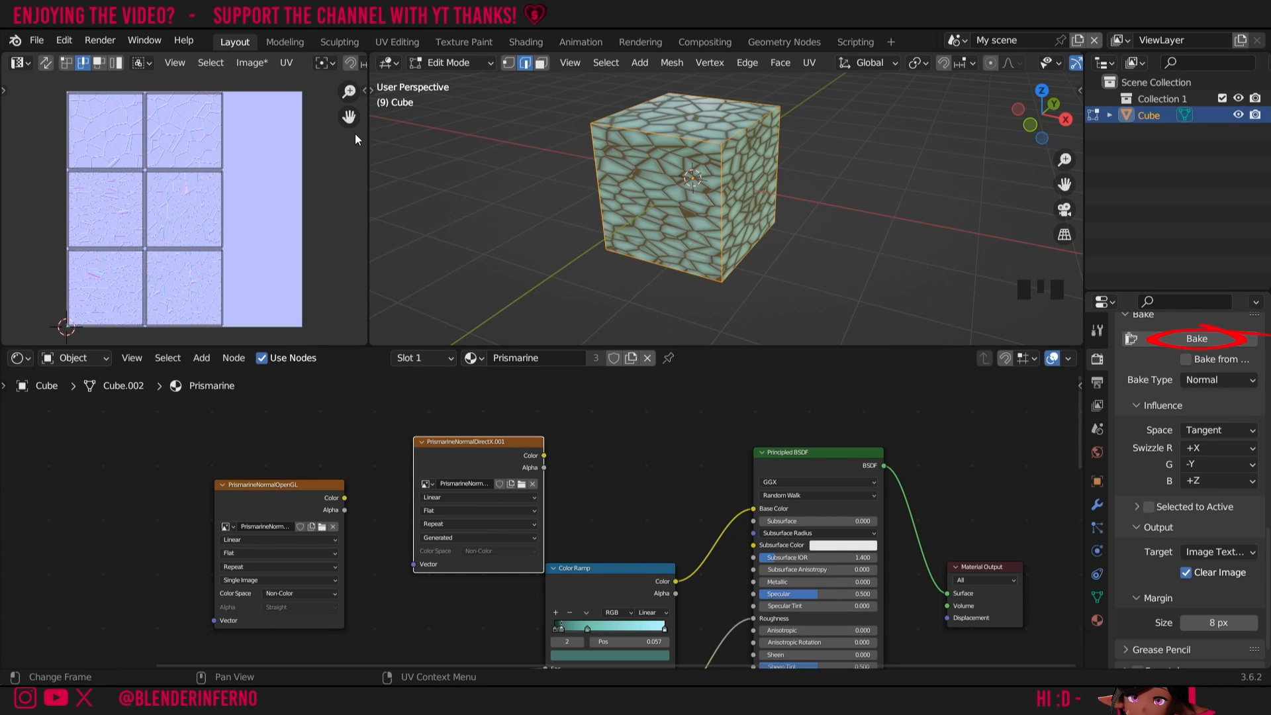
Inspect the baked DirectX normal map up close and save it to an image file.
left_click_drag(348, 91, 349, 6)
left_click_drag(349, 91, 349, 39)
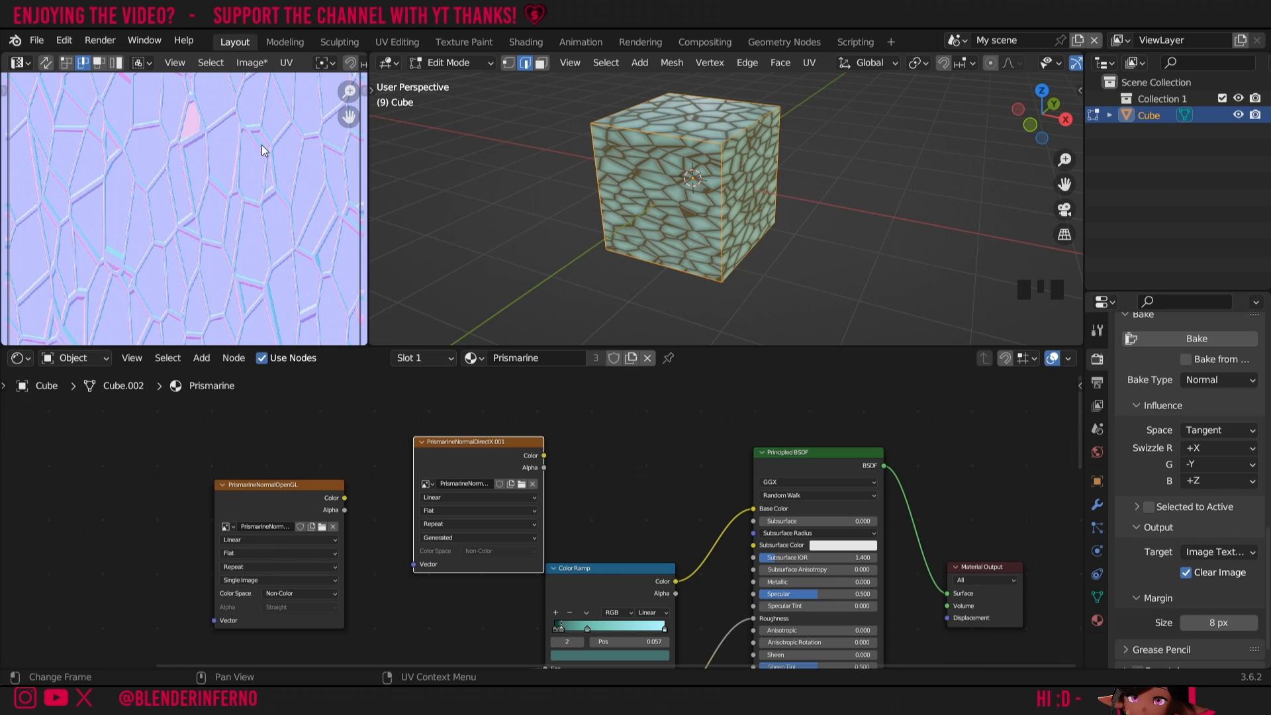
left_click_drag(349, 91, 349, 264)
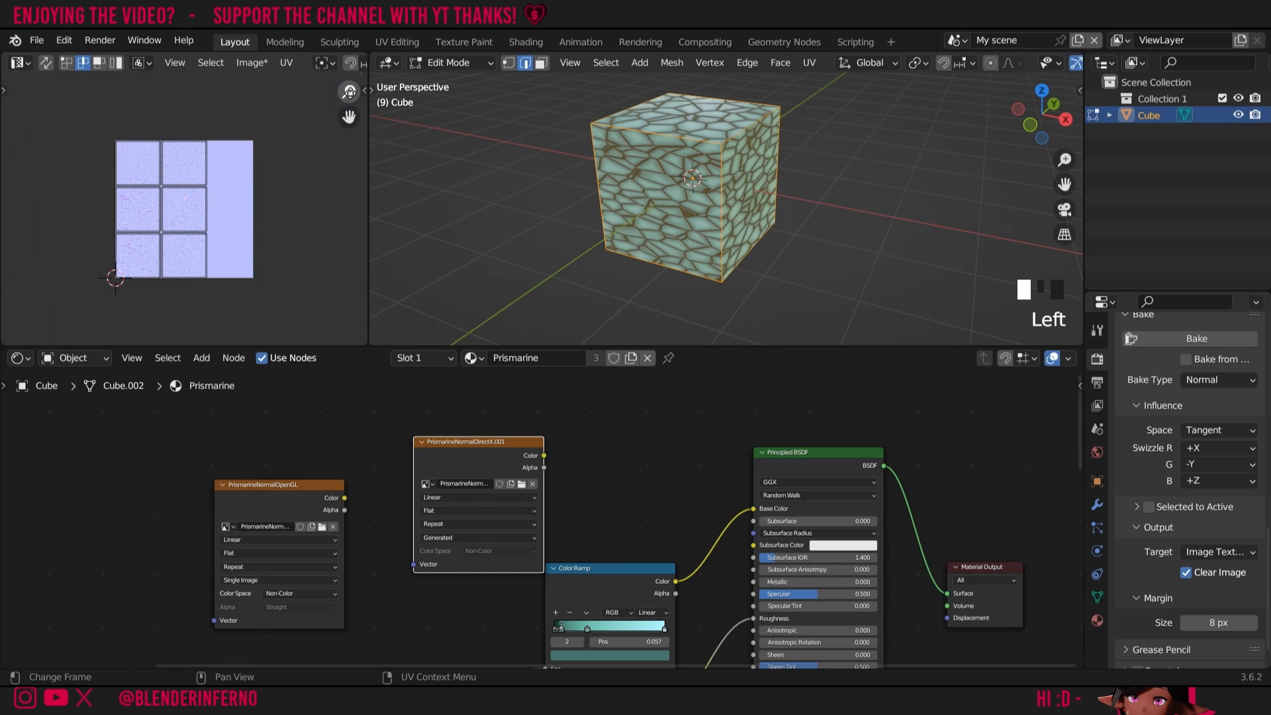
left_click(250, 62)
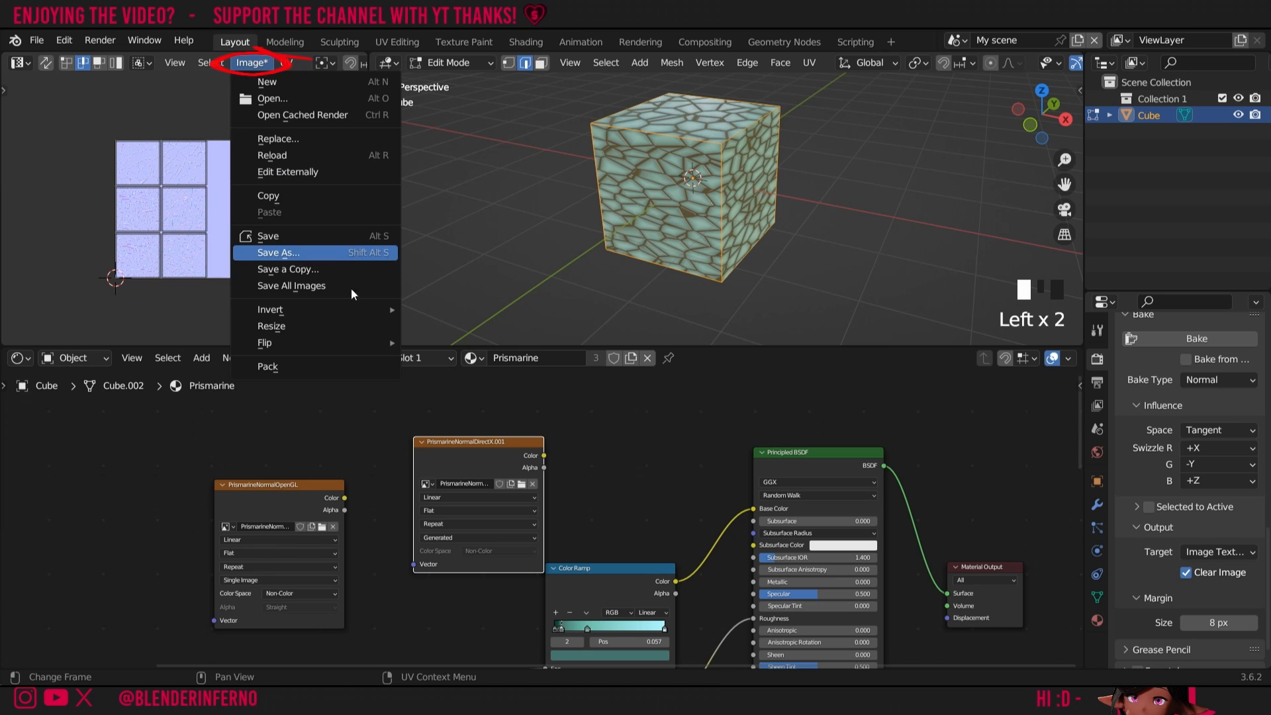
left_click(905, 585)
Move both normal image texture nodes below the Bump nodes and line them up side by side.
left_click(148, 421)
left_click(160, 429)
left_click_drag(161, 429, 478, 497)
left_click_drag(465, 445, 563, 676)
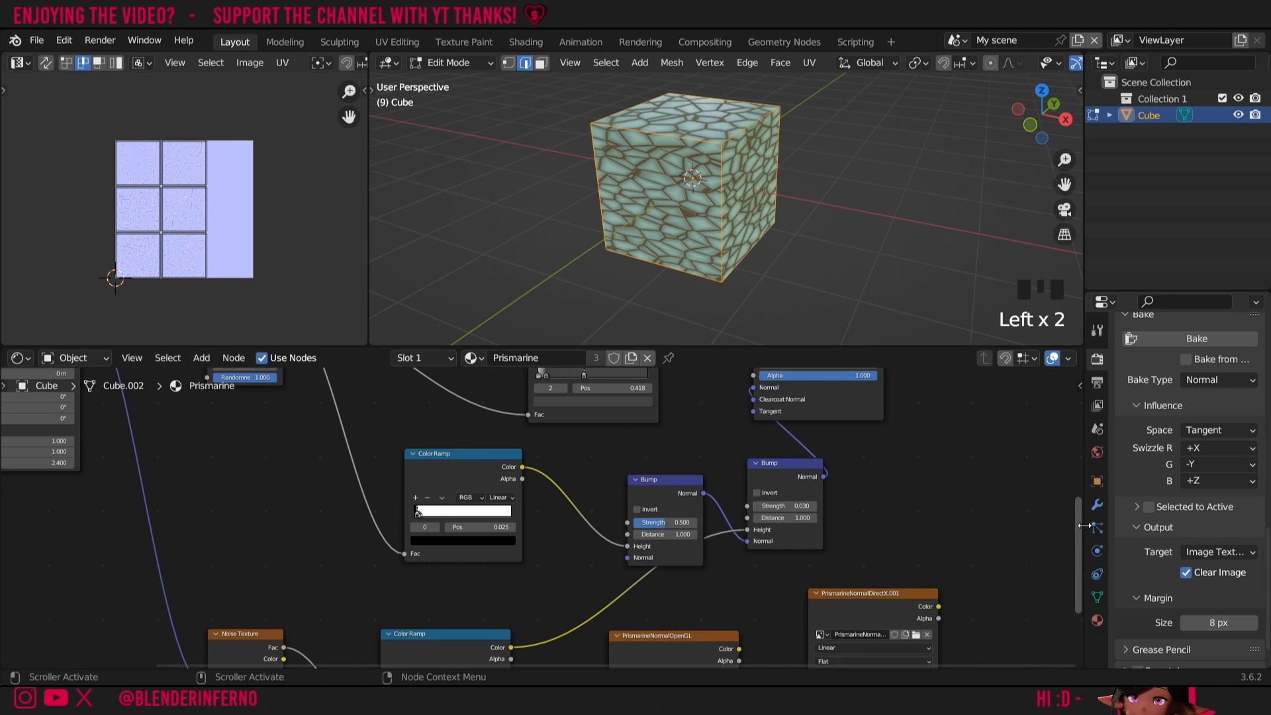
left_click_drag(1079, 535, 1078, 586)
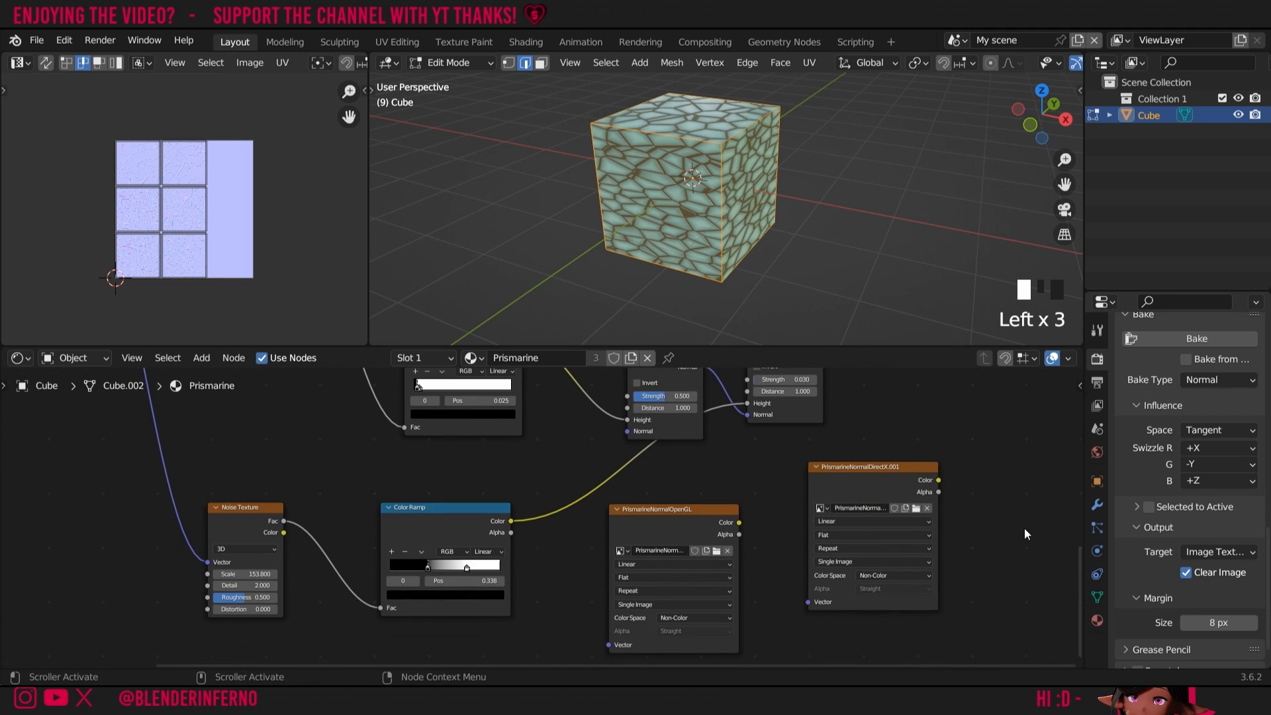
left_click_drag(887, 472, 862, 497)
left_click_drag(850, 515, 851, 518)
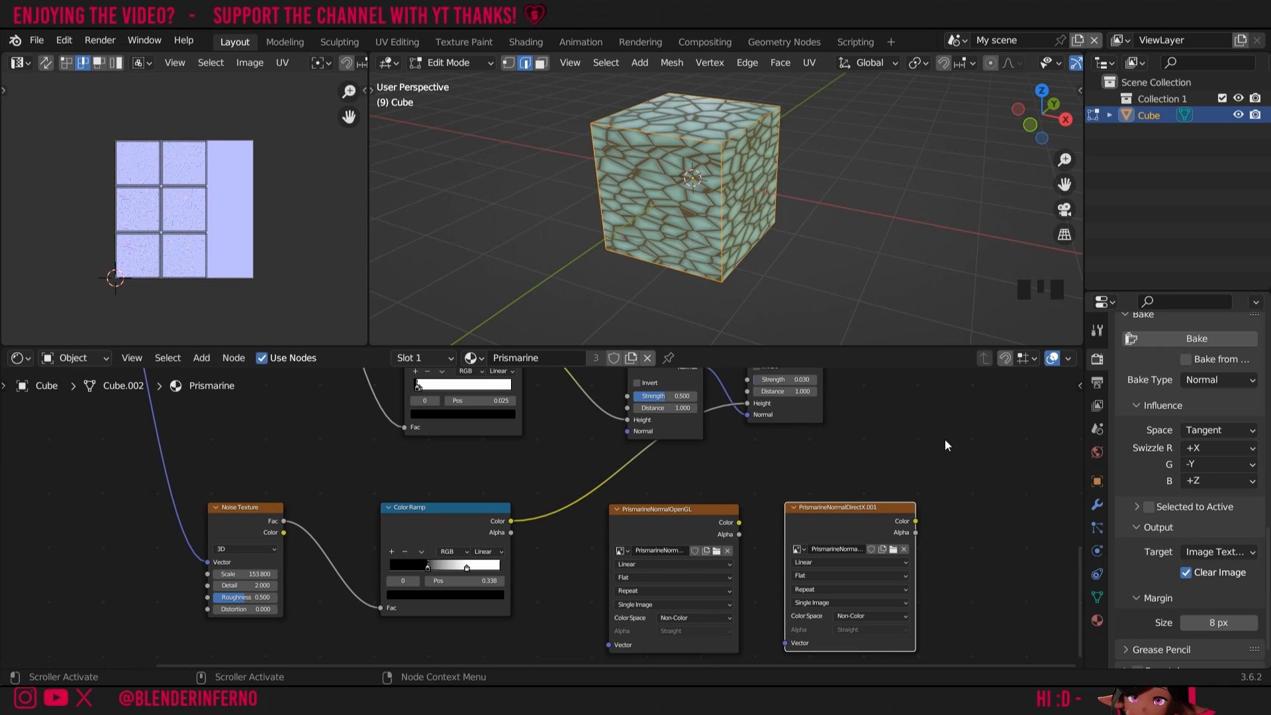
Place the PrismarineNormalDirectX node directly below the PrismarineNormalOpenGL node.
left_click_drag(1079, 583, 1077, 574)
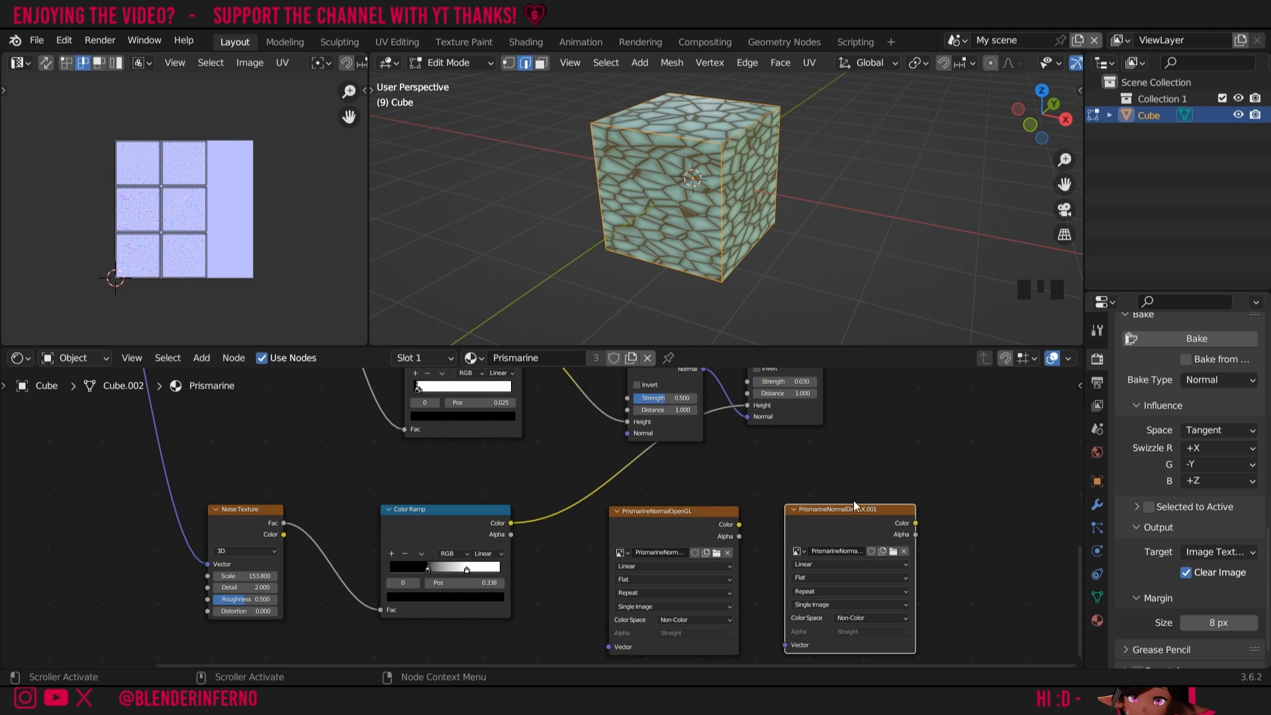
left_click_drag(1082, 556, 1076, 557)
left_click_drag(1072, 558, 1067, 499)
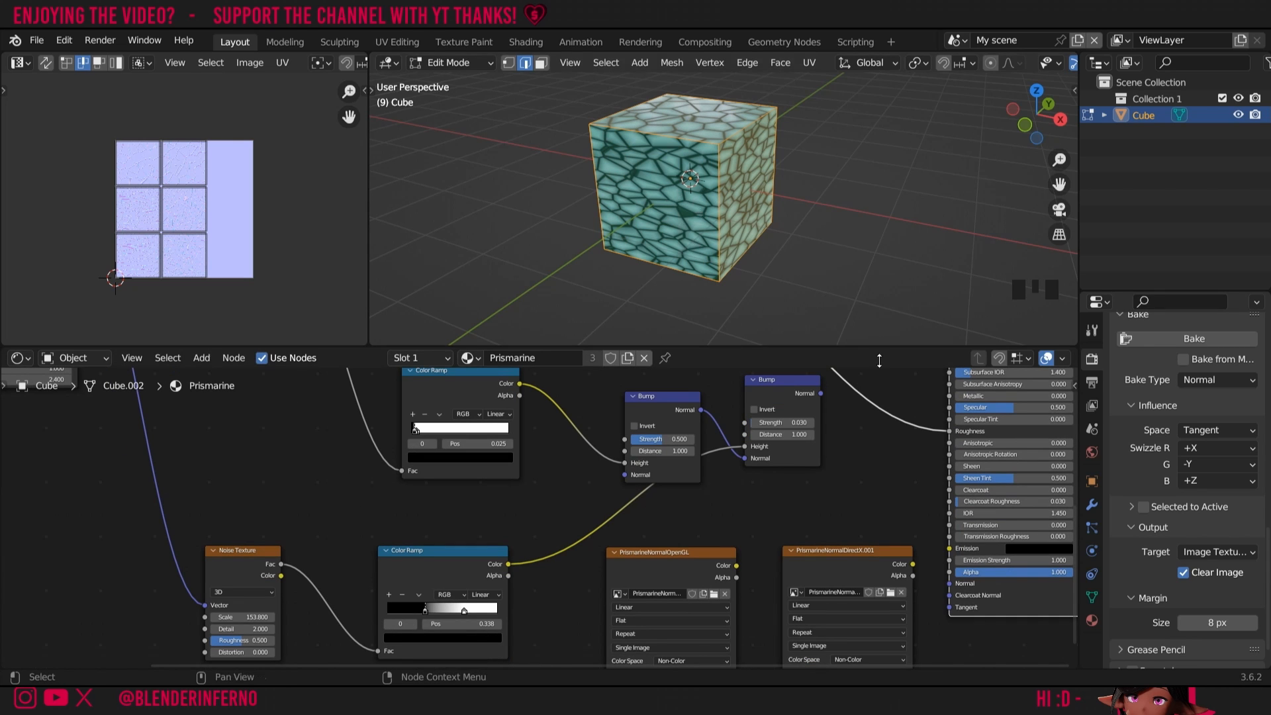
left_click(1072, 539)
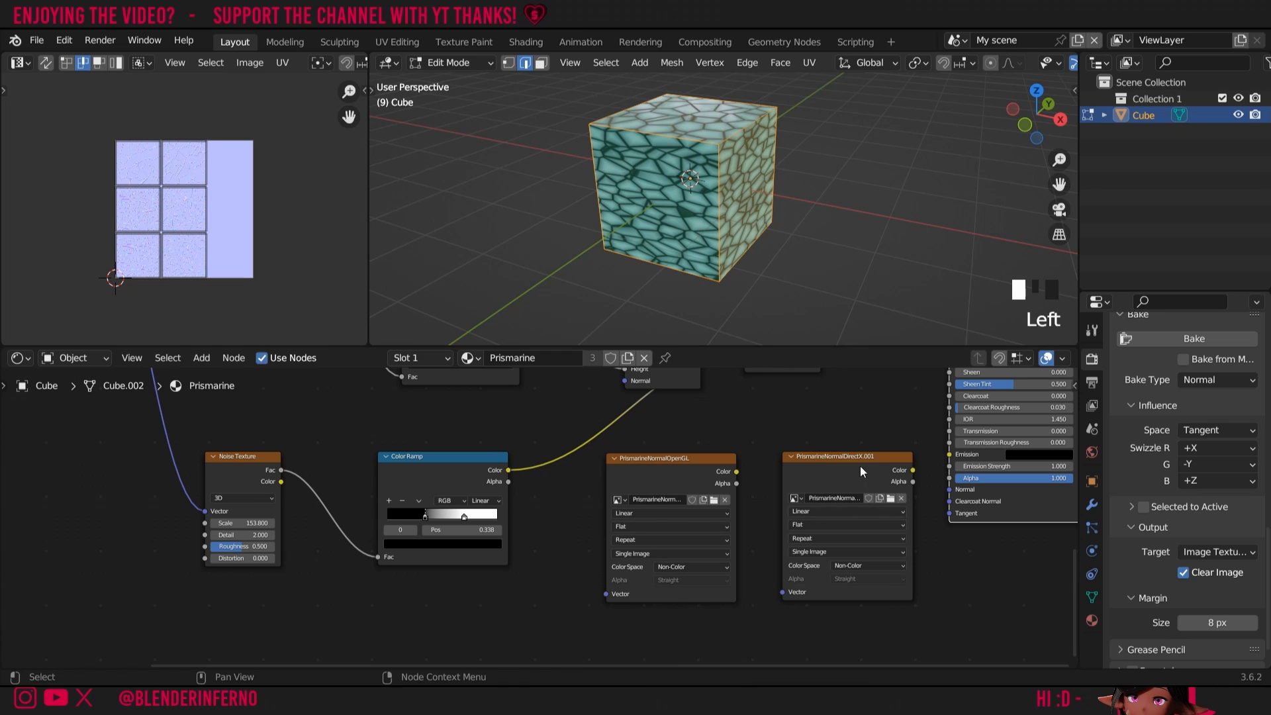
left_click_drag(860, 466, 680, 630)
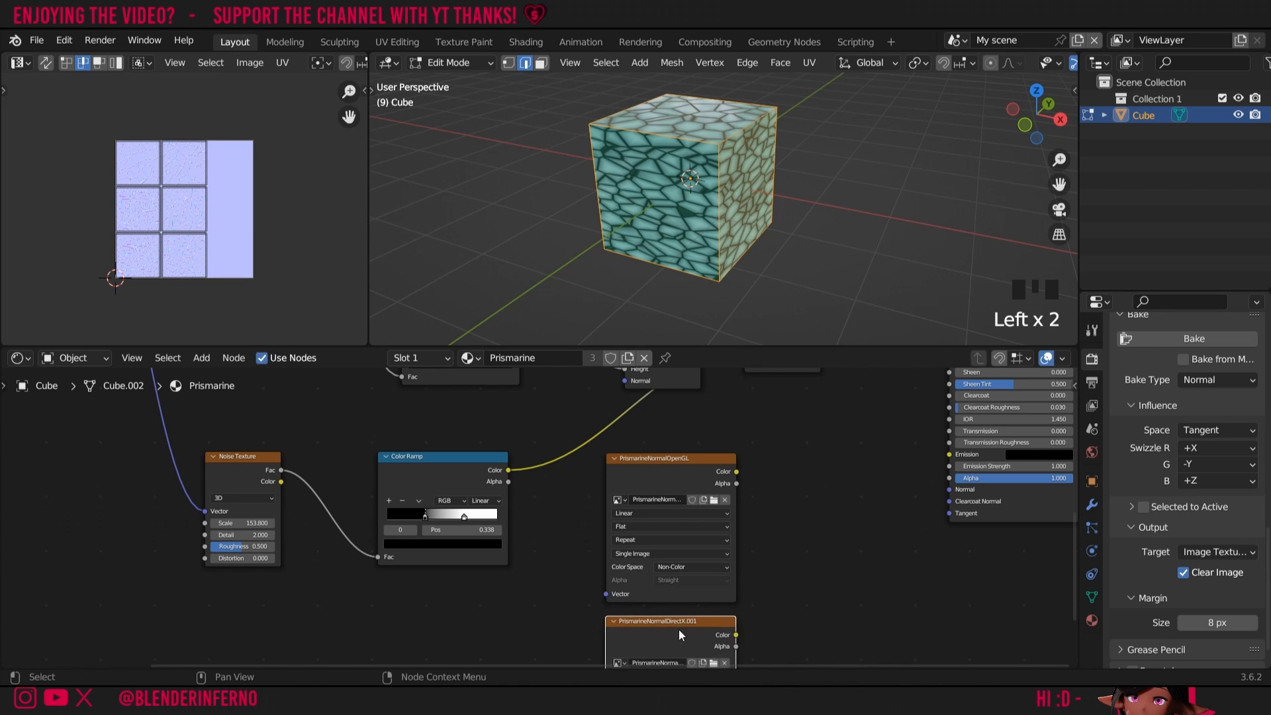
Add a Normal Map node and connect the PrismarineNormalOpenGL node's Color output to its Color input.
key("shift+a")
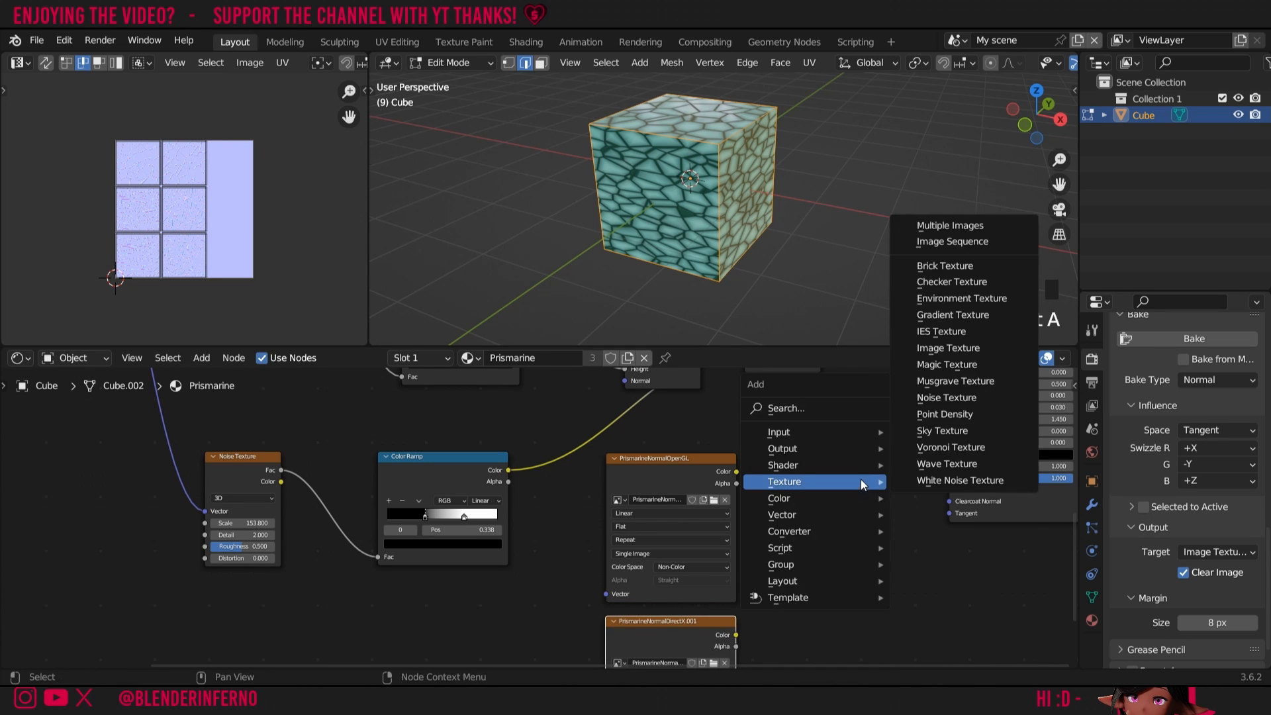
mouse_move(873, 514)
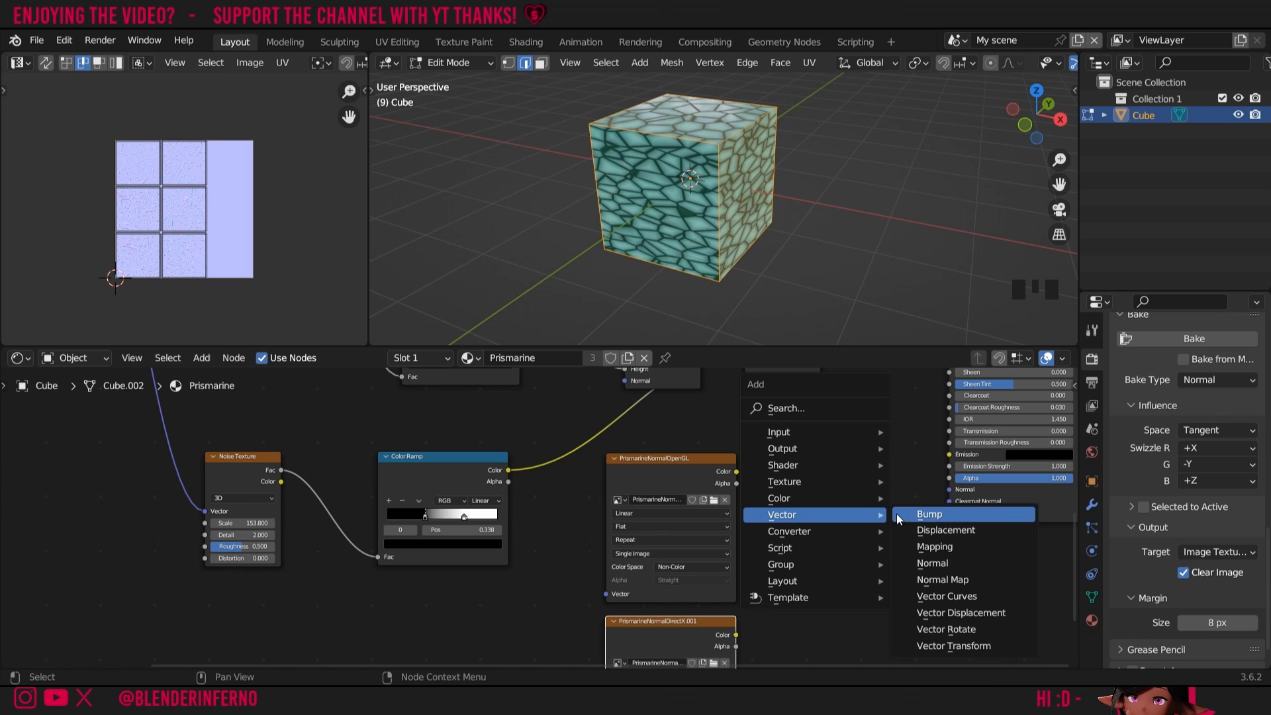
left_click(944, 580)
left_click(747, 482)
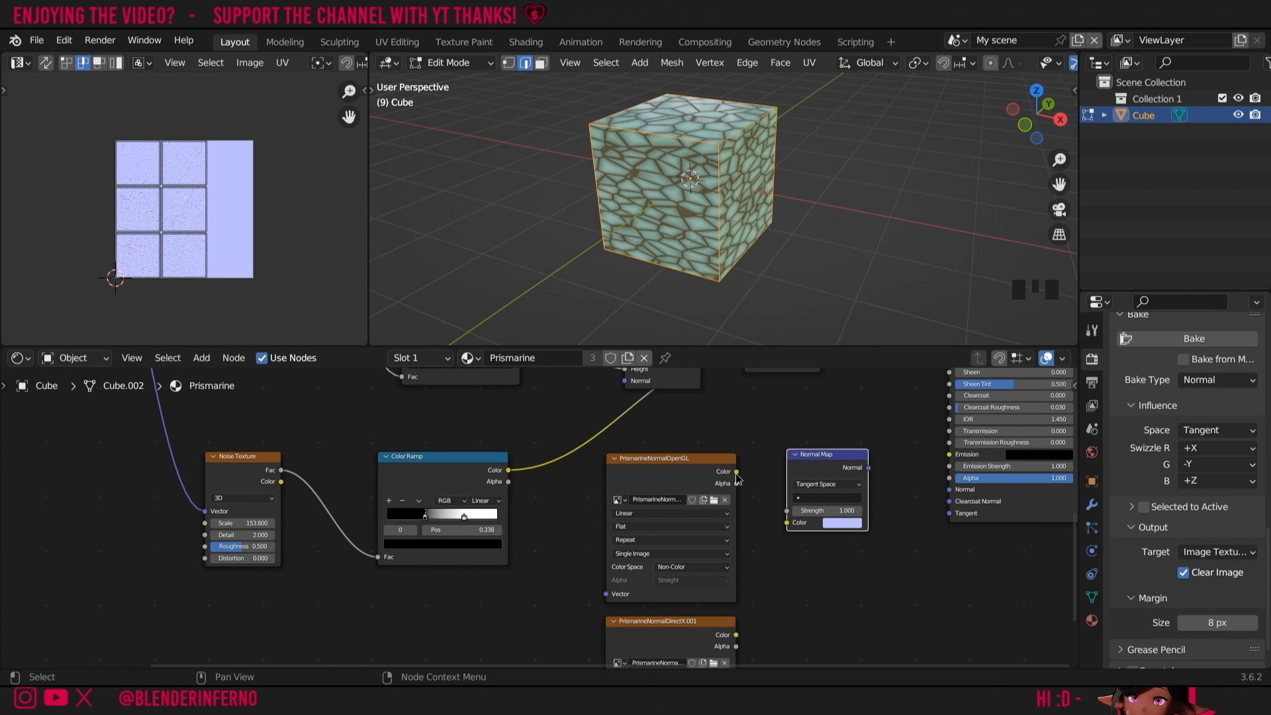
left_click_drag(736, 471, 788, 521)
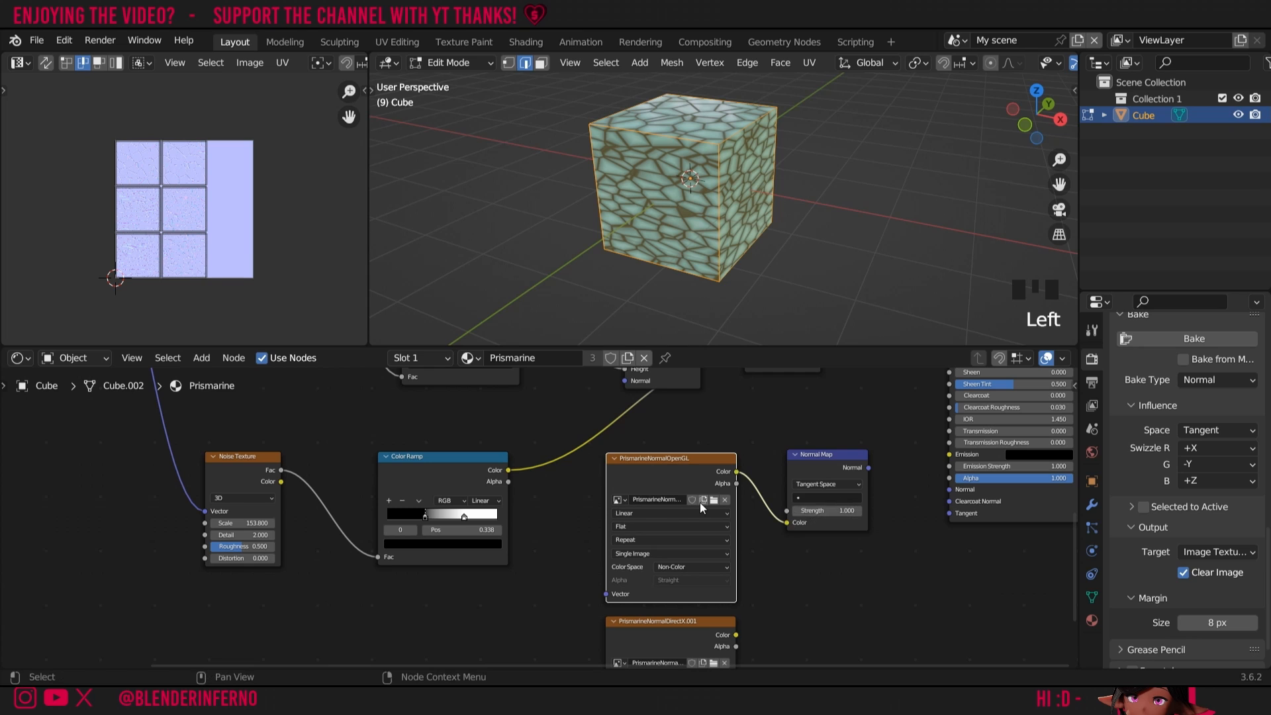
Add a Texture Coordinate node and connect its UV output to the Vector inputs of both normal image nodes.
left_click_drag(476, 487, 415, 440)
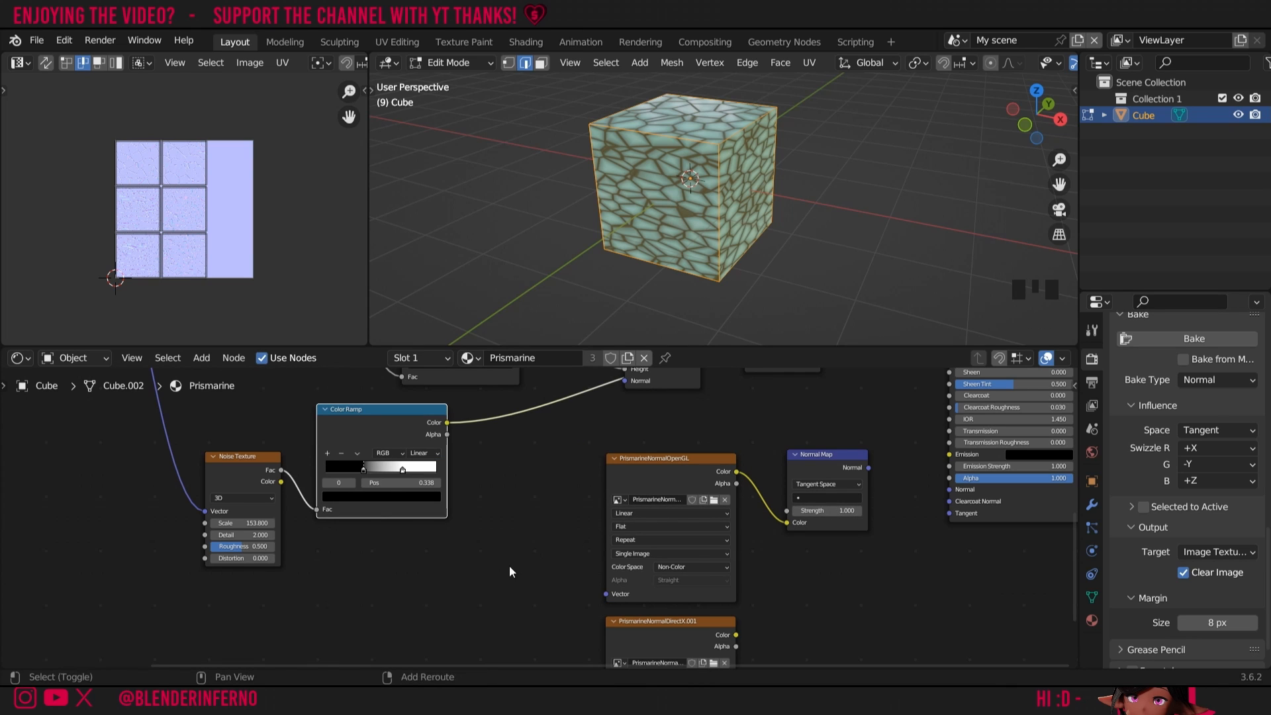
key("shift+a")
mouse_move(486, 476)
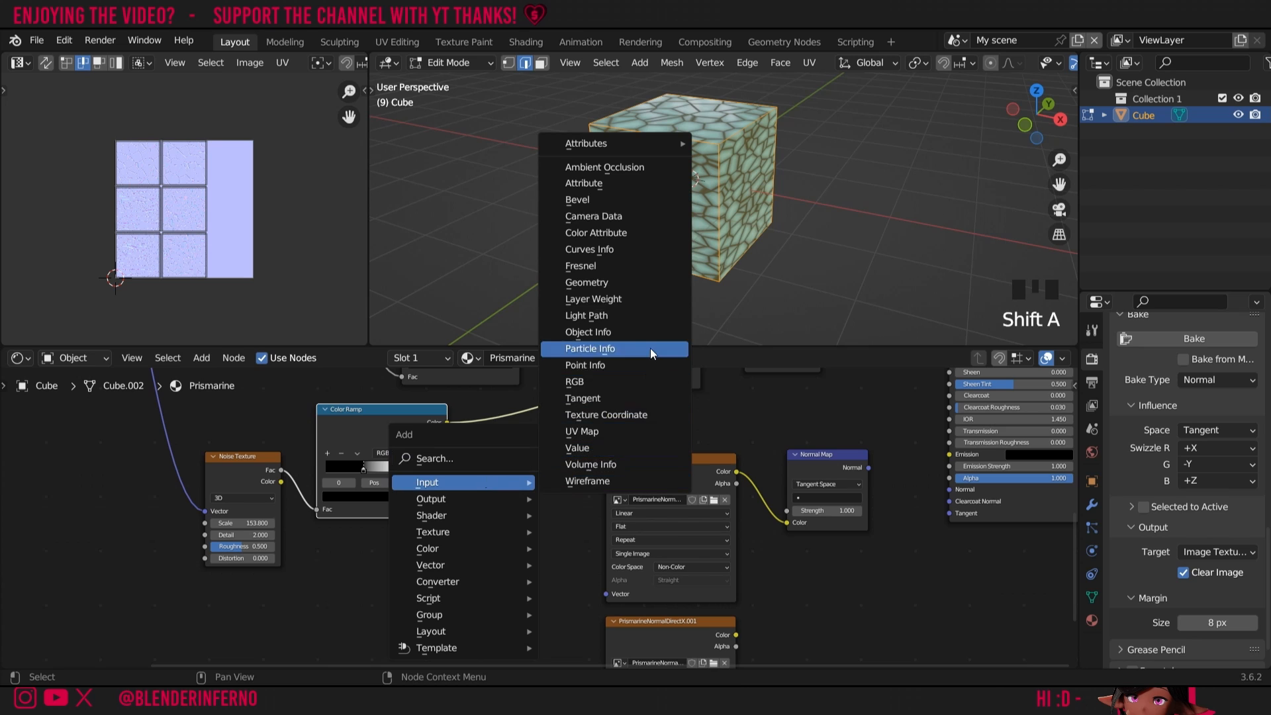
left_click(612, 416)
left_click(475, 512)
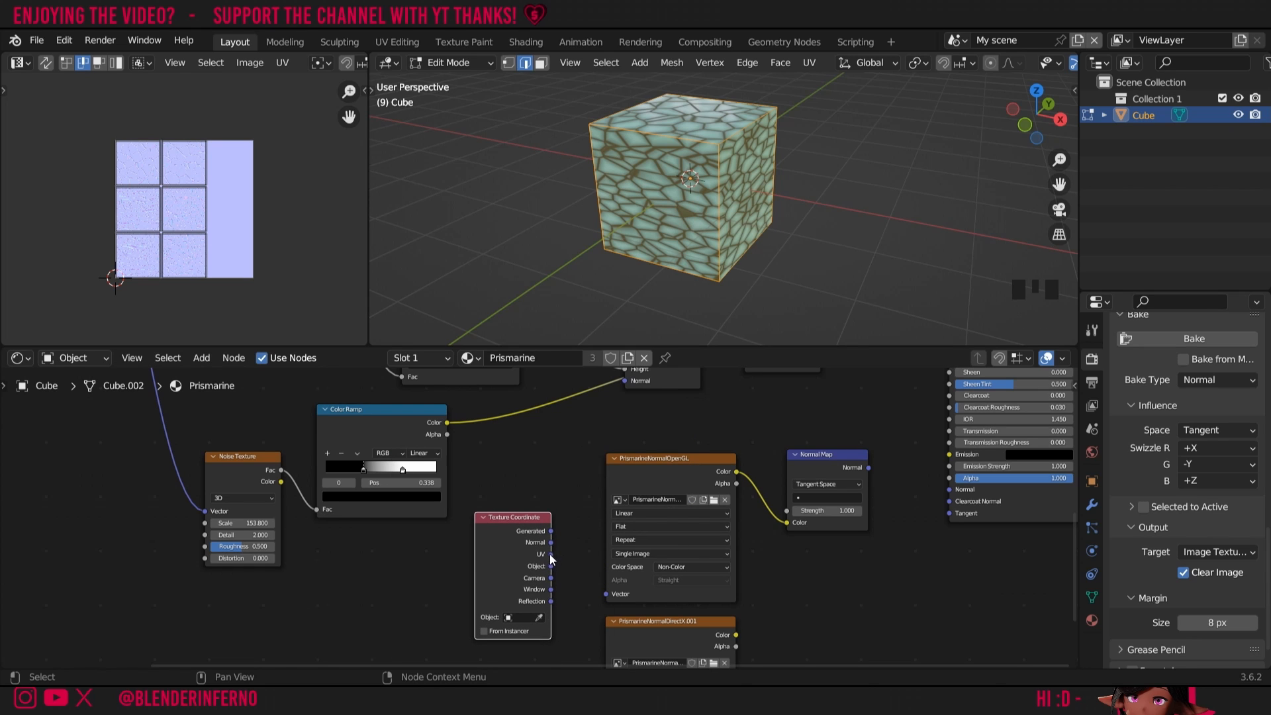
left_click_drag(550, 554, 607, 594)
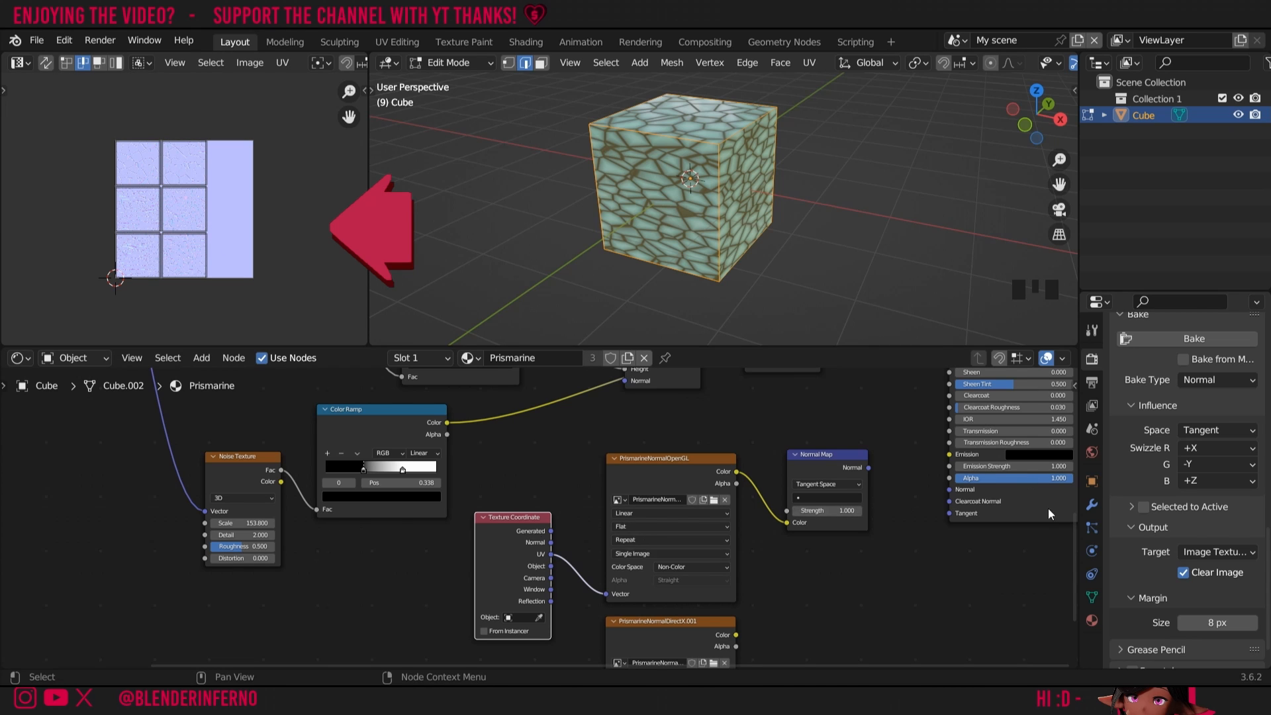
left_click_drag(1075, 527, 1074, 576)
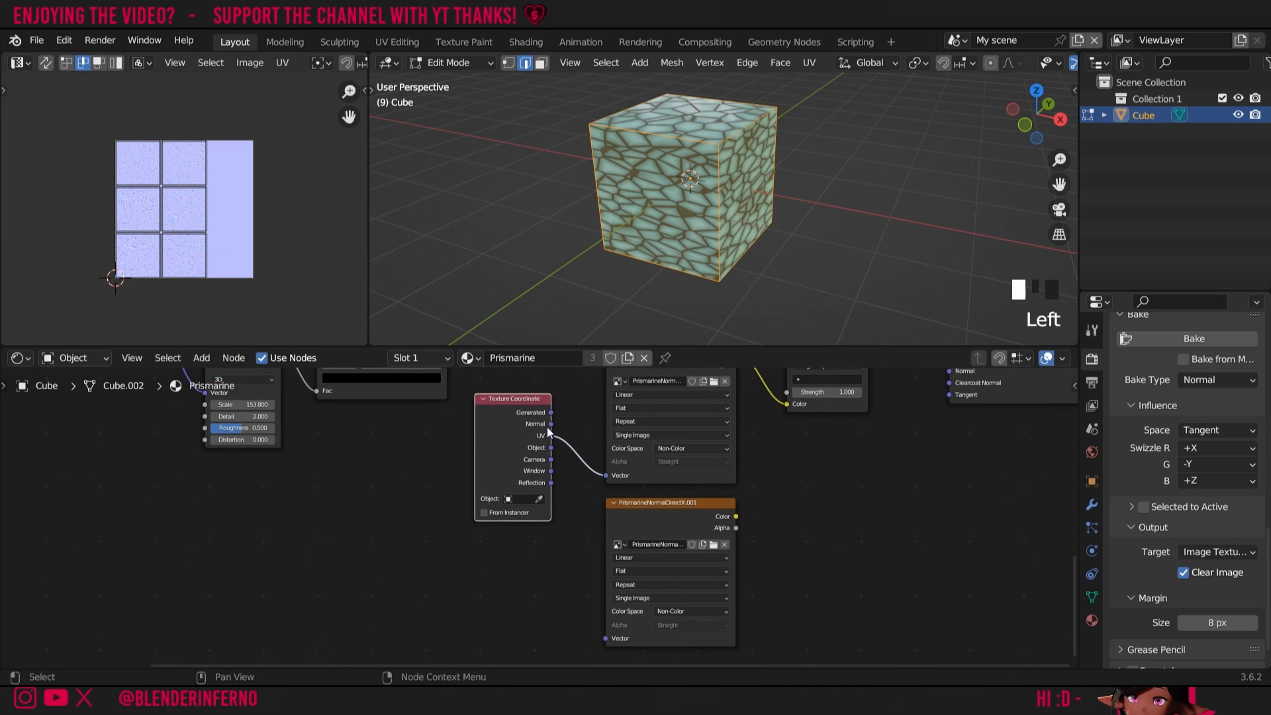
left_click_drag(550, 435, 608, 596)
Connect the Normal Map node's Normal output to the Principled BSDF's Normal input.
mouse_move(1078, 570)
left_mouse_down()
mouse_move(1071, 546)
mouse_move(1069, 570)
mouse_move(1065, 558)
left_mouse_up()
left_click(868, 444)
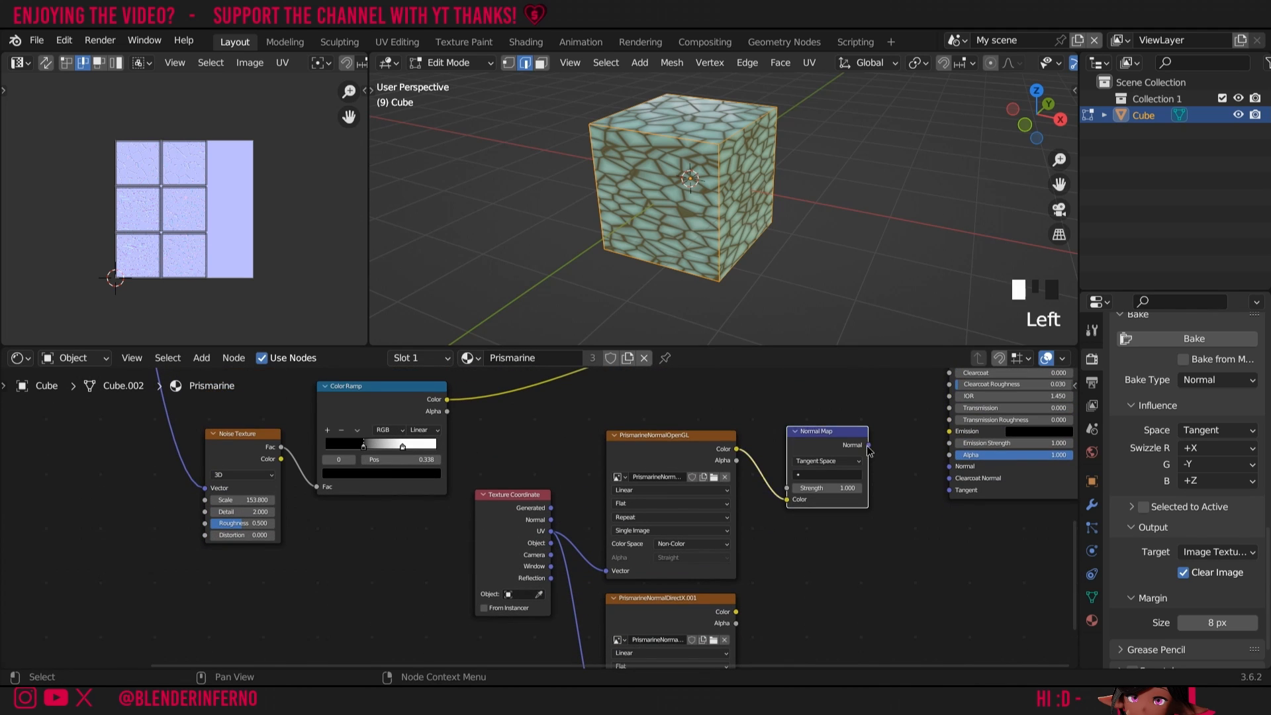
left_click_drag(868, 446, 951, 470)
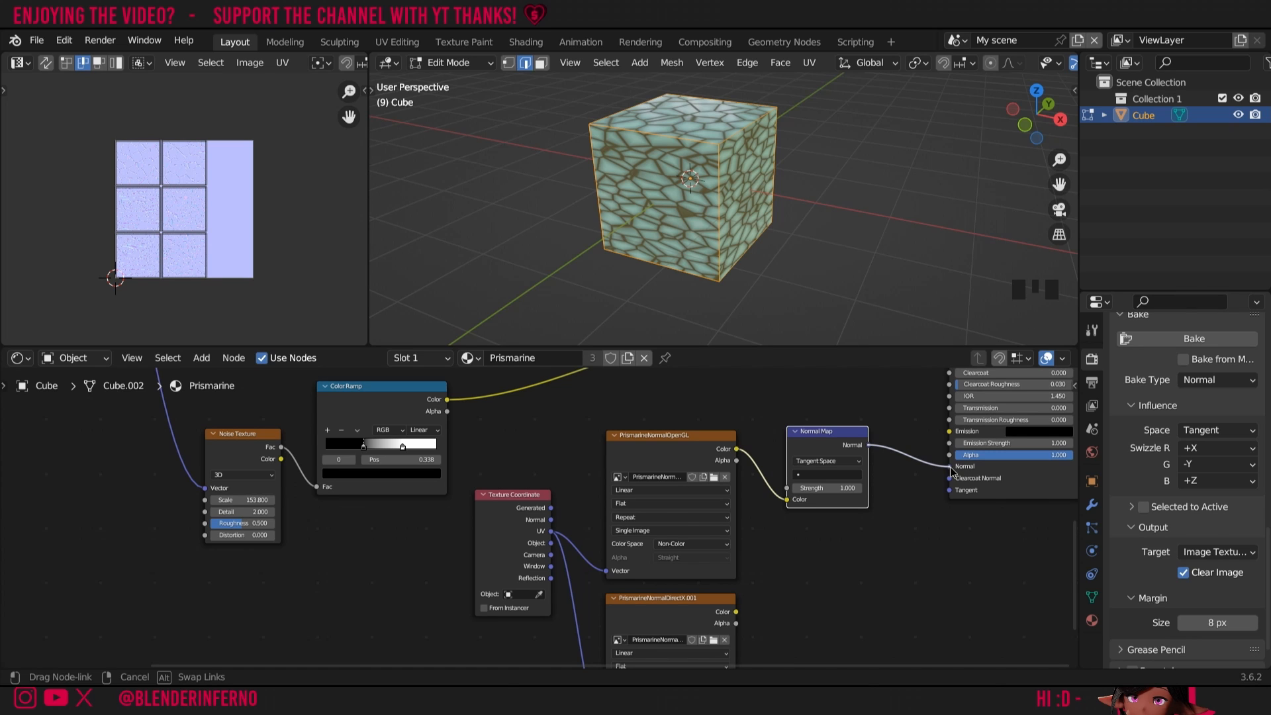
Finish linking the OpenGL normal map to the Principled BSDF, inspect the cube's surface, then briefly disconnect the Normal input and undo that.
left_click_drag(951, 467, 951, 467)
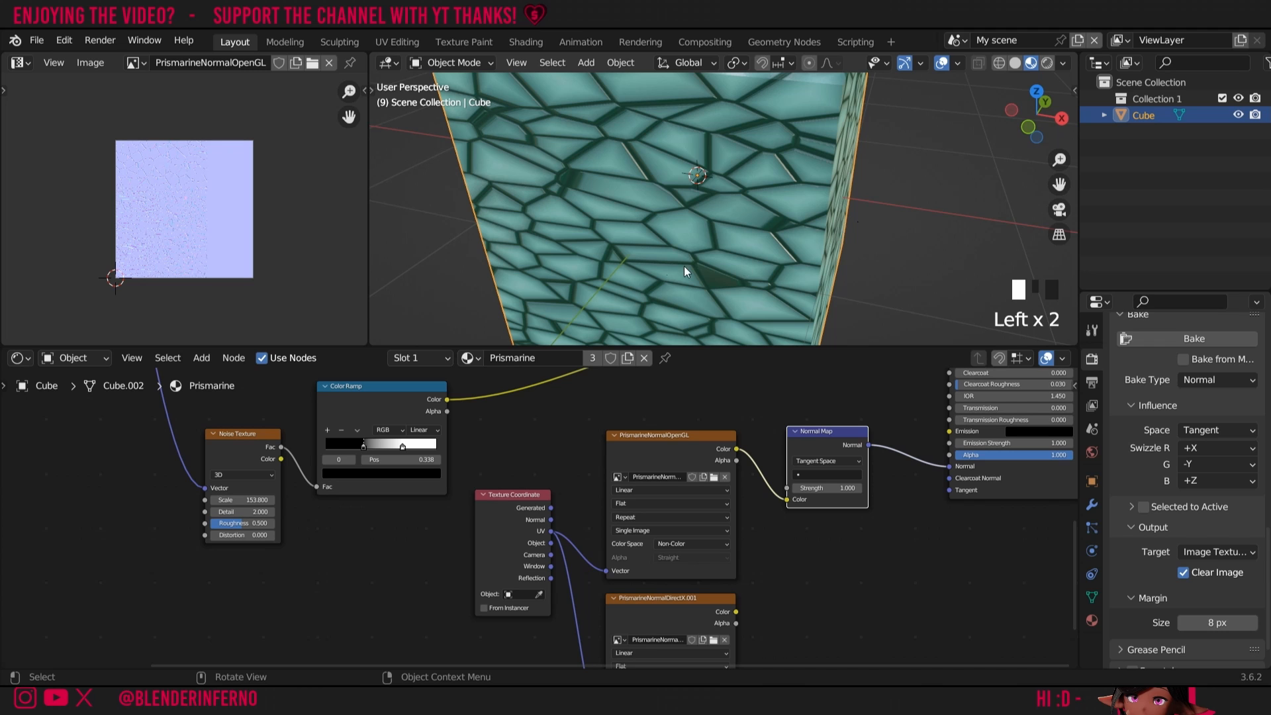
mouse_move(1024, 119)
left_mouse_down()
mouse_move(1018, 133)
mouse_move(1019, 119)
left_mouse_up()
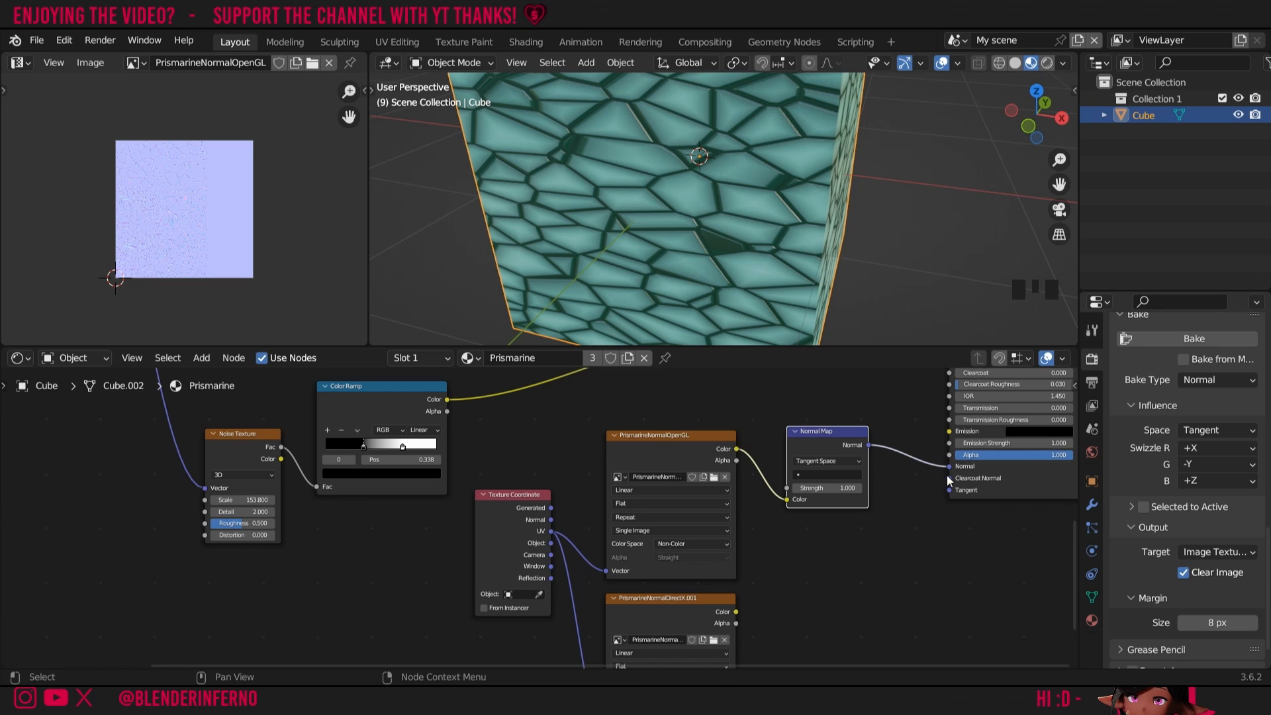
left_click_drag(951, 467, 932, 478)
key("ctrl+z")
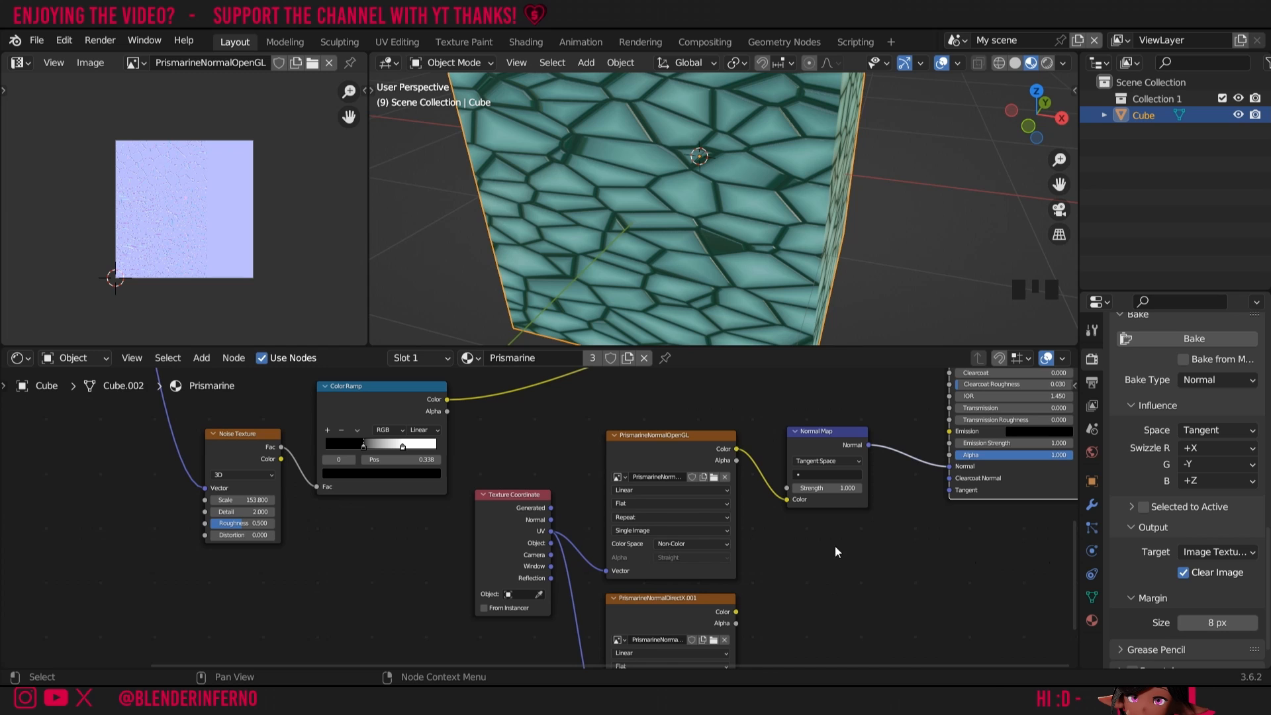
Duplicate the Normal Map node, feed it the PrismarineNormalDirectX Color, and connect its output to the Principled BSDF's Normal input.
left_click(840, 440)
key("shift+d")
left_click(855, 581)
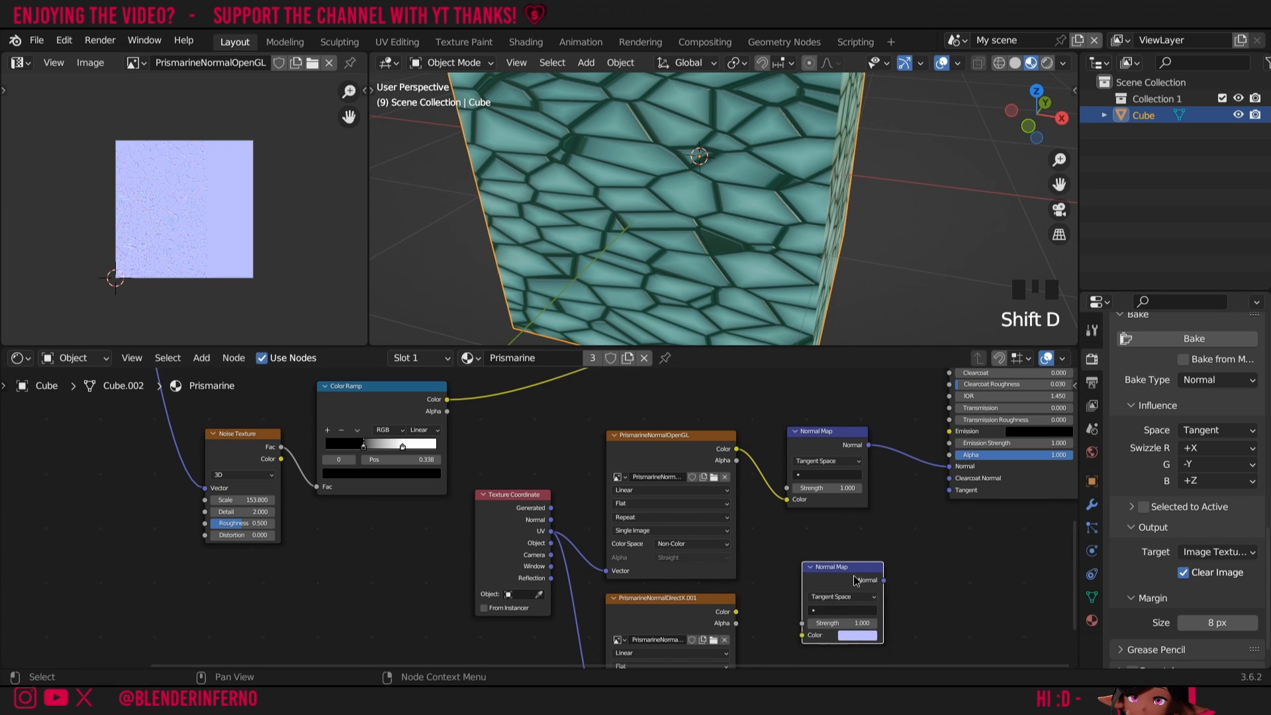
left_click_drag(735, 611, 802, 635)
left_click_drag(884, 580, 951, 468)
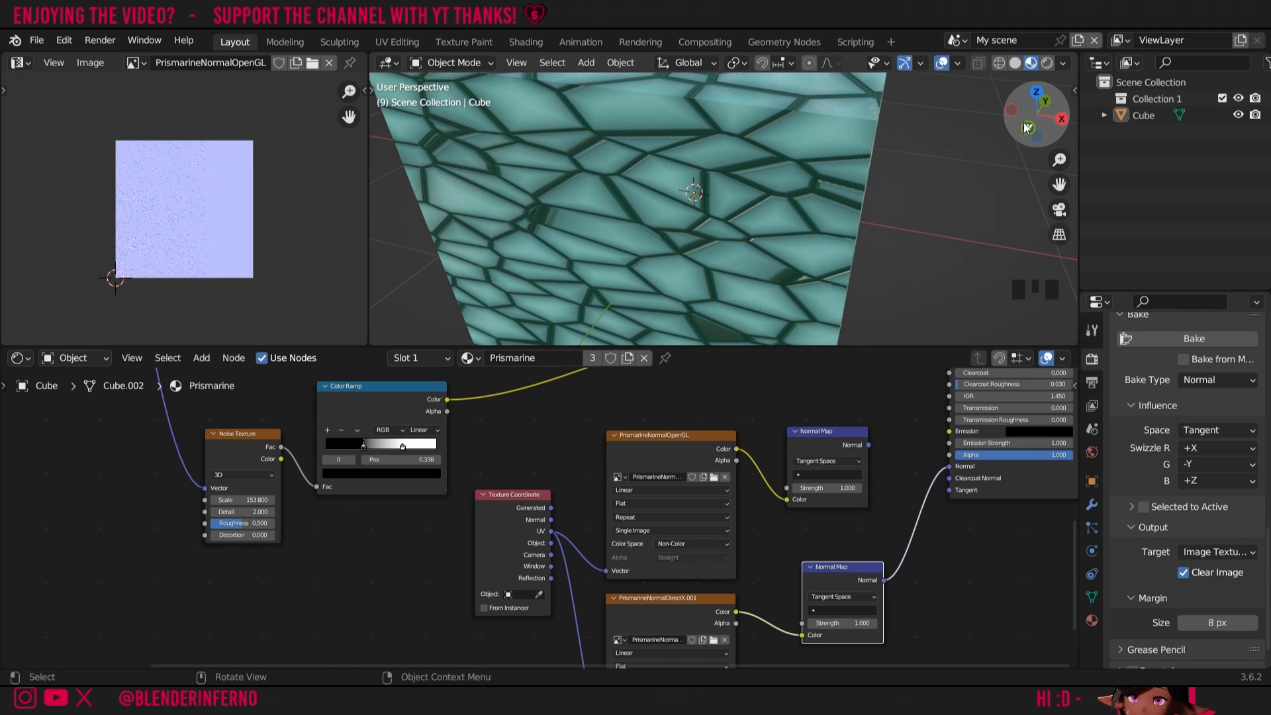
mouse_move(1042, 107)
left_mouse_down()
mouse_move(999, 110)
mouse_move(973, 132)
mouse_move(1044, 113)
left_mouse_up()
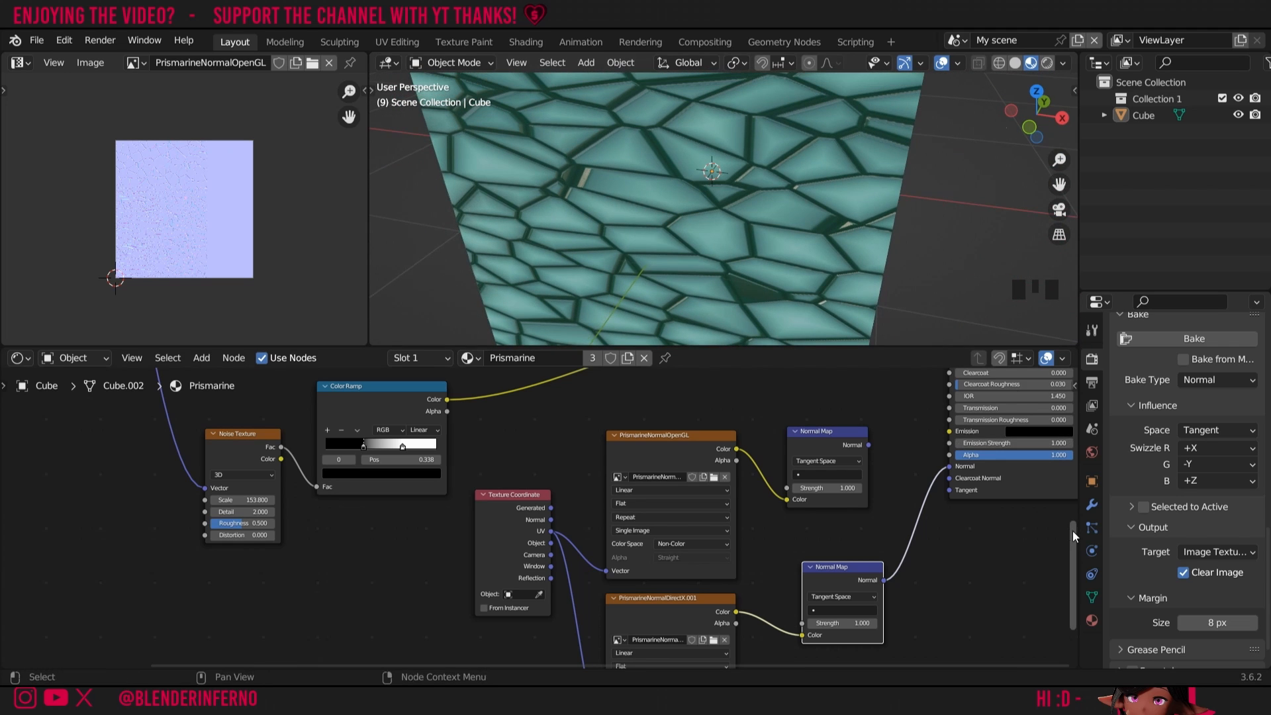
Move the DirectX Normal Map node farther right and insert a Separate Color node on the link from the PrismarineNormalDirectX image.
left_click_drag(1073, 531, 1067, 593)
left_click_drag(837, 431, 899, 473)
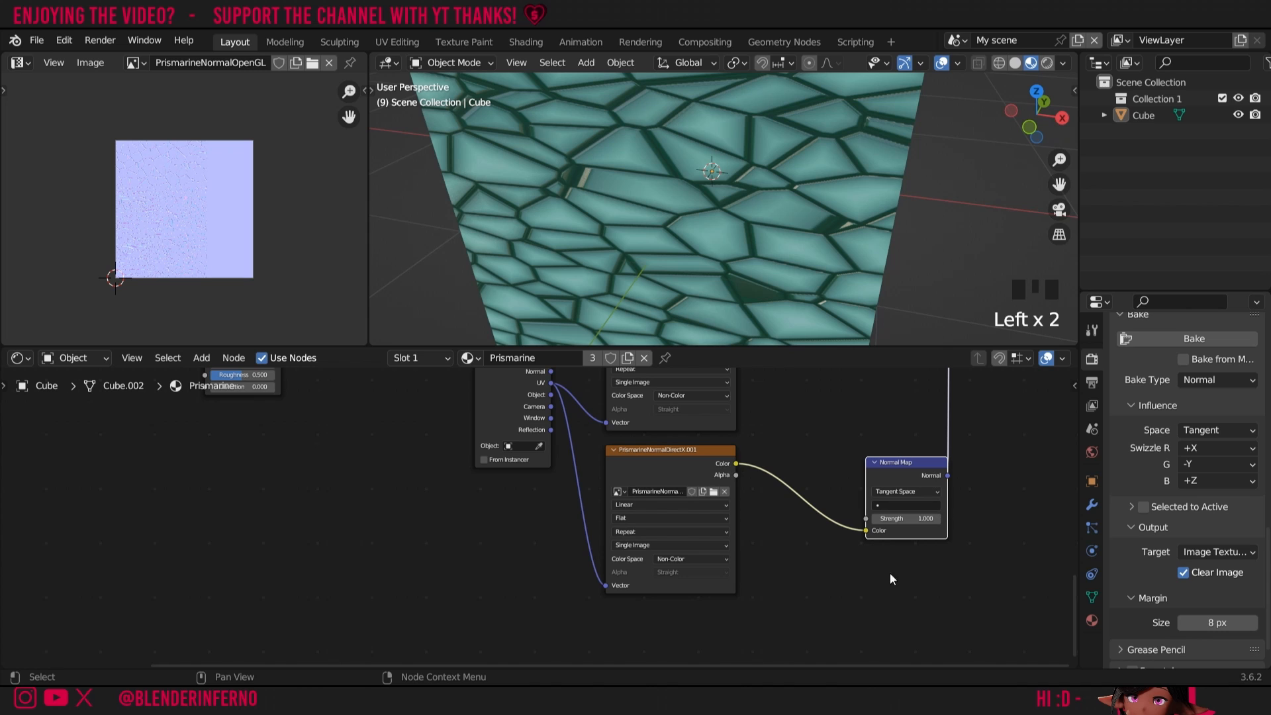
key("shift+a")
mouse_move(785, 598)
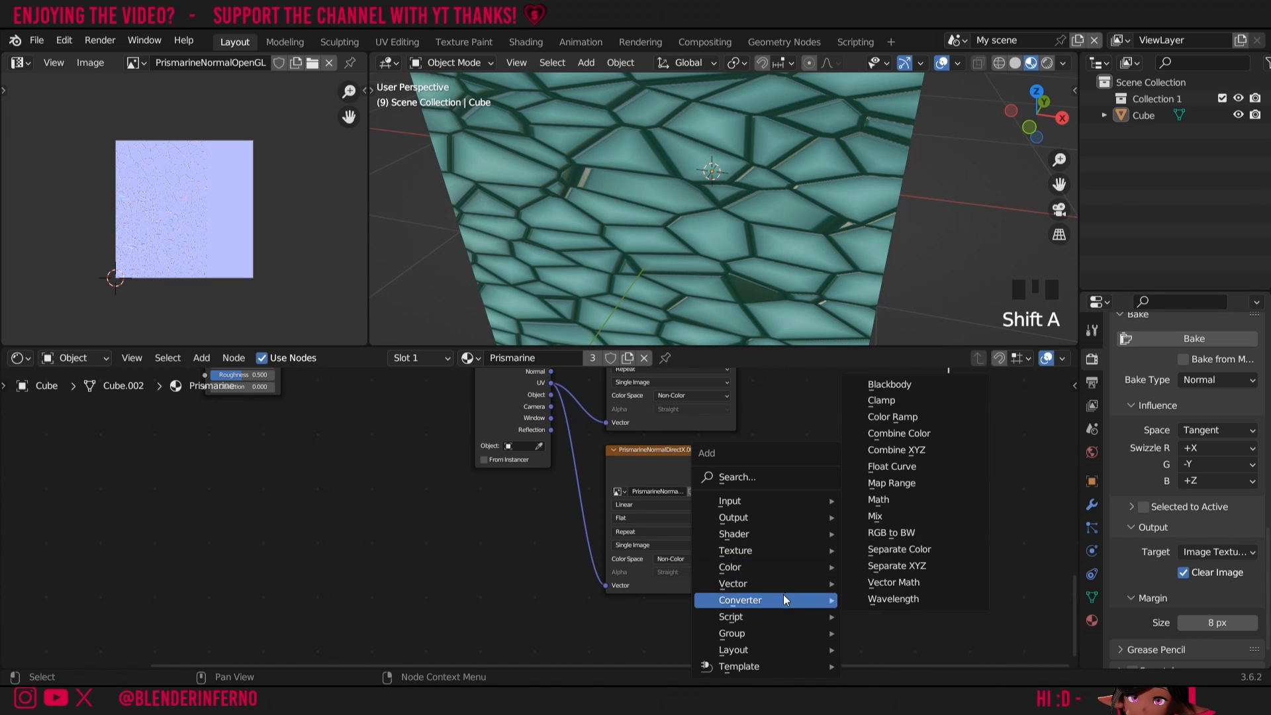
left_click(915, 548)
left_click(871, 537)
Insert a Combine Color node before the DirectX Normal Map node and link Separate Color's Red, Green and Blue outputs to its matching inputs.
key("shift+a")
mouse_move(858, 537)
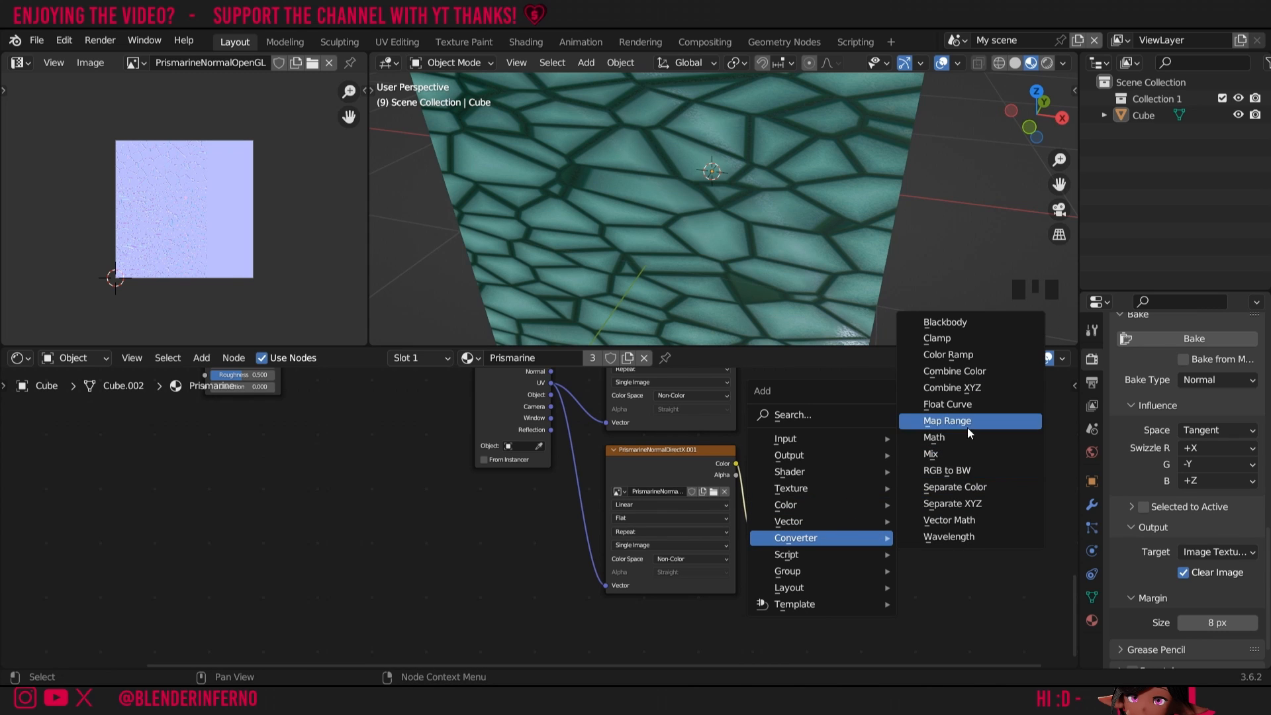
left_click(953, 371)
left_click(828, 482)
left_click_drag(826, 475, 868, 529)
left_click_drag(826, 476, 870, 543)
left_click(914, 489)
left_click_drag(910, 477, 936, 435)
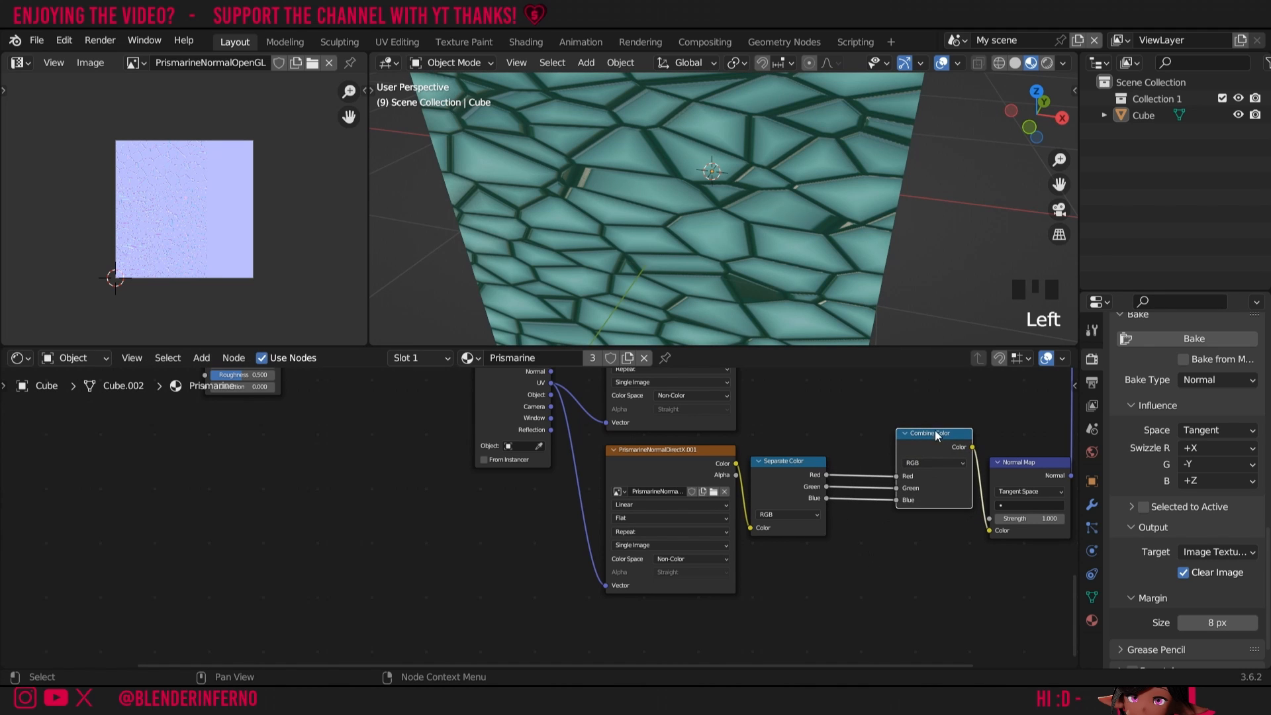
Insert an Invert Color node on the Green channel link between the Separate Color and Combine Color nodes.
key("shift+a")
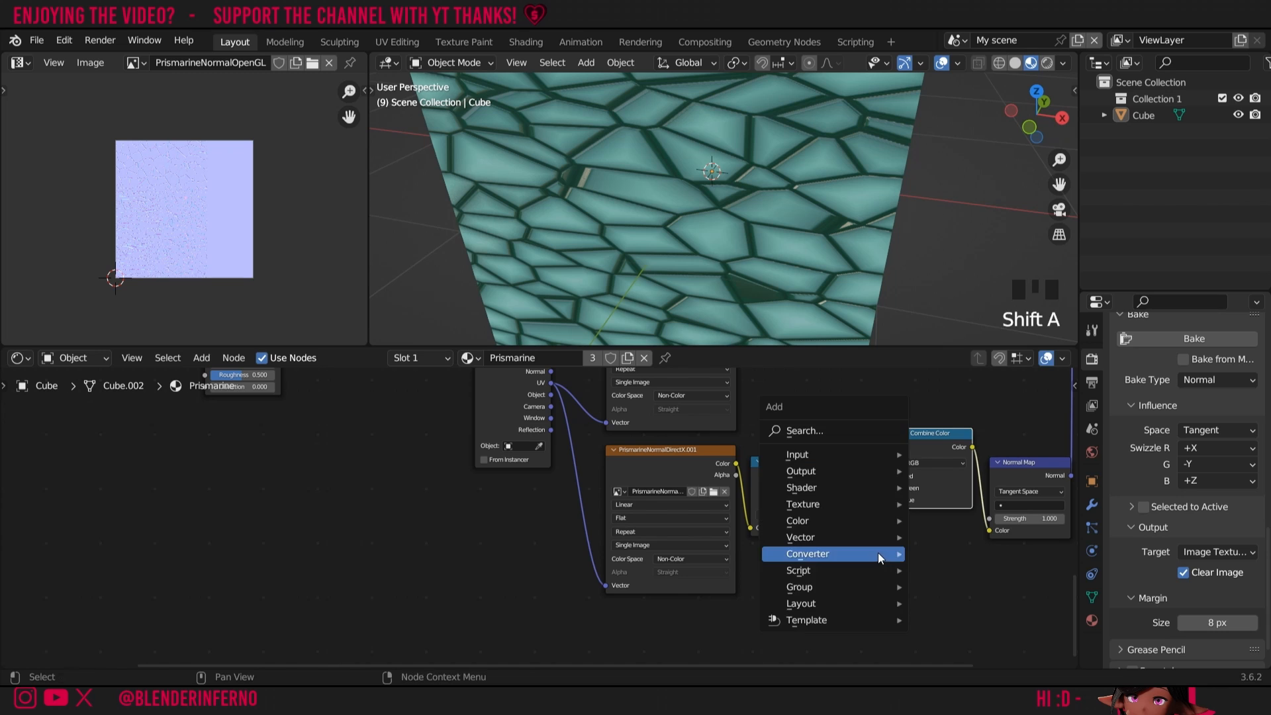
left_click(844, 432)
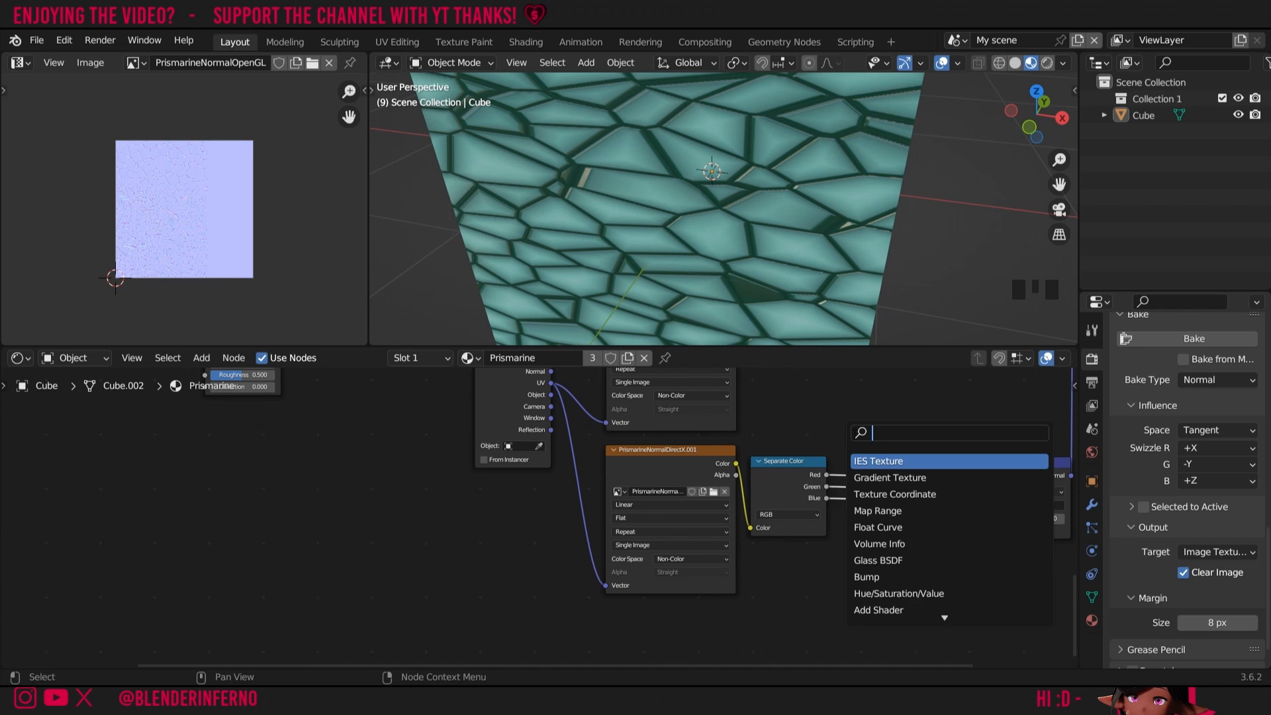
type("in")
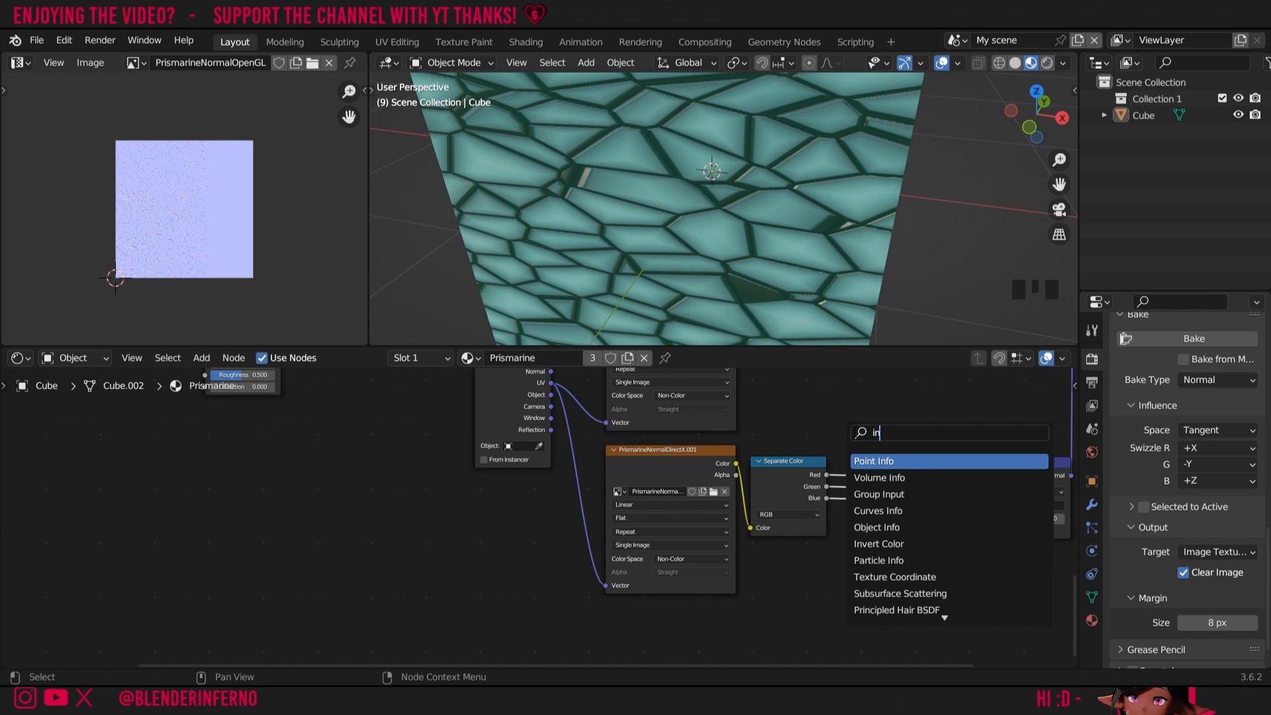
left_click(901, 542)
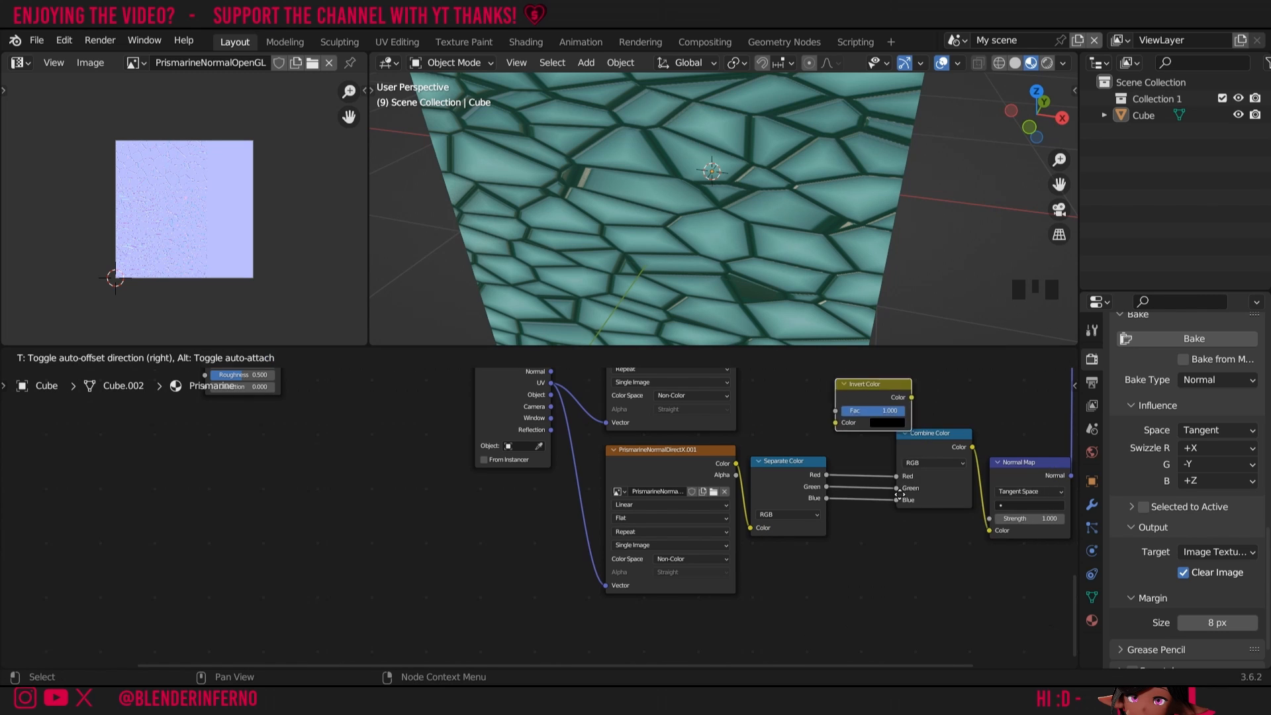
left_click(894, 598)
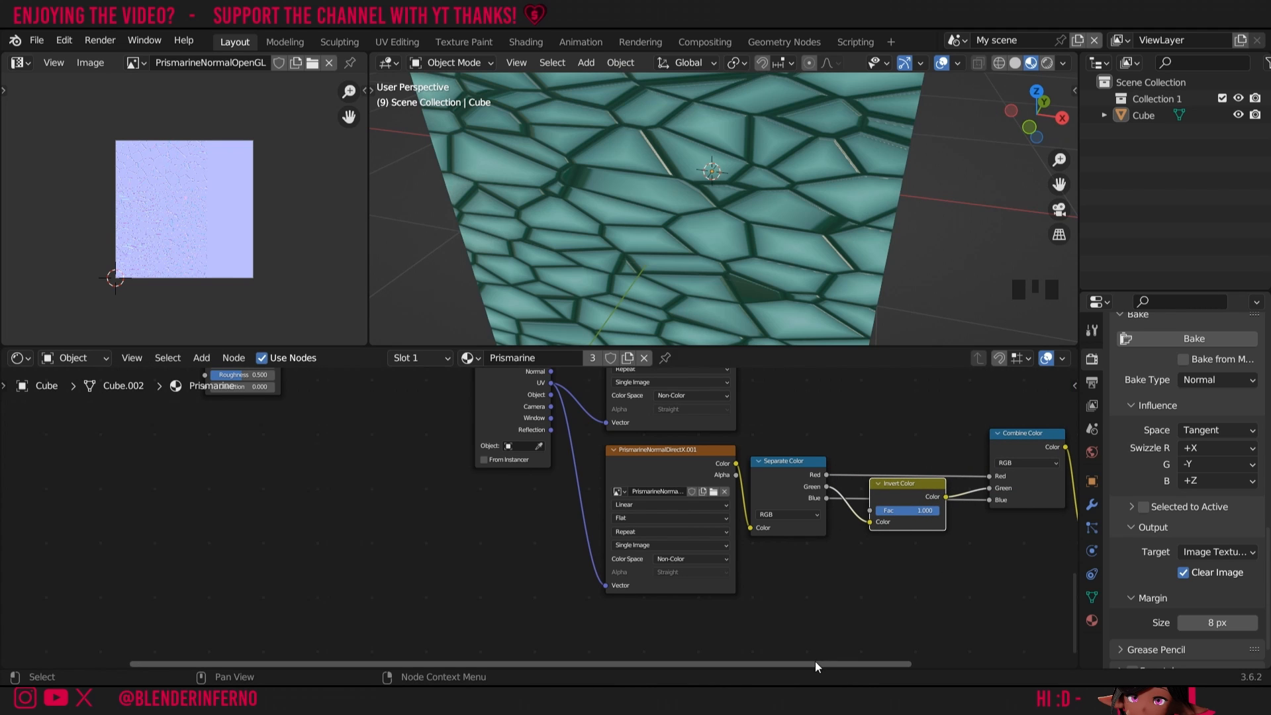
Connect the OpenGL Normal Map node's Normal output to the Principled BSDF's Normal input, replacing the DirectX link.
left_click_drag(816, 664, 999, 635)
left_click_drag(1073, 598, 1057, 540)
left_click_drag(616, 469, 908, 489)
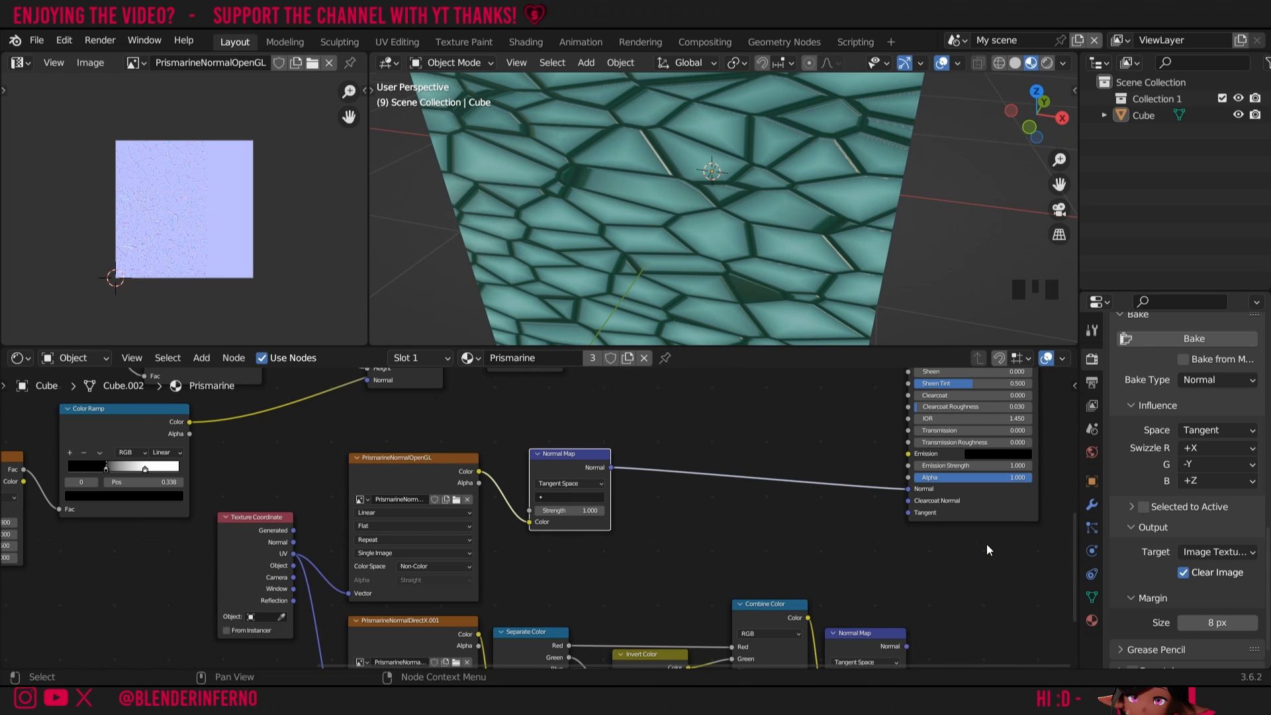
scroll(993, 534, "down", 3)
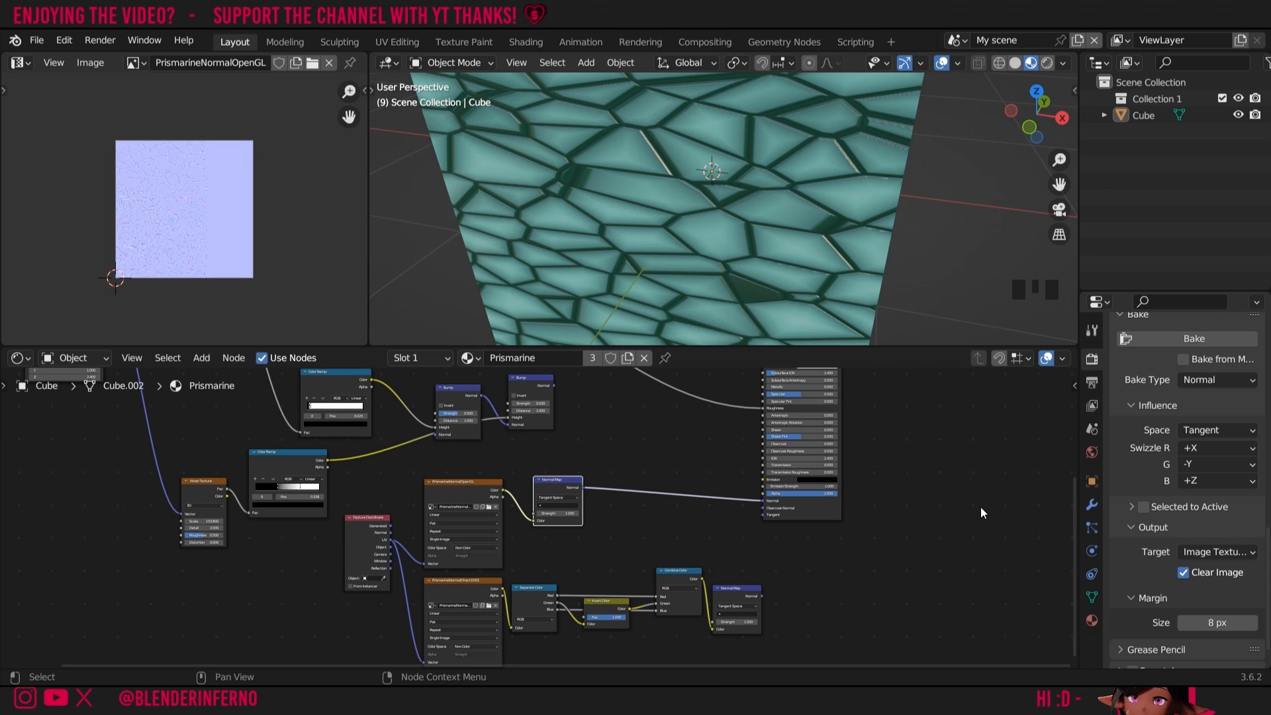